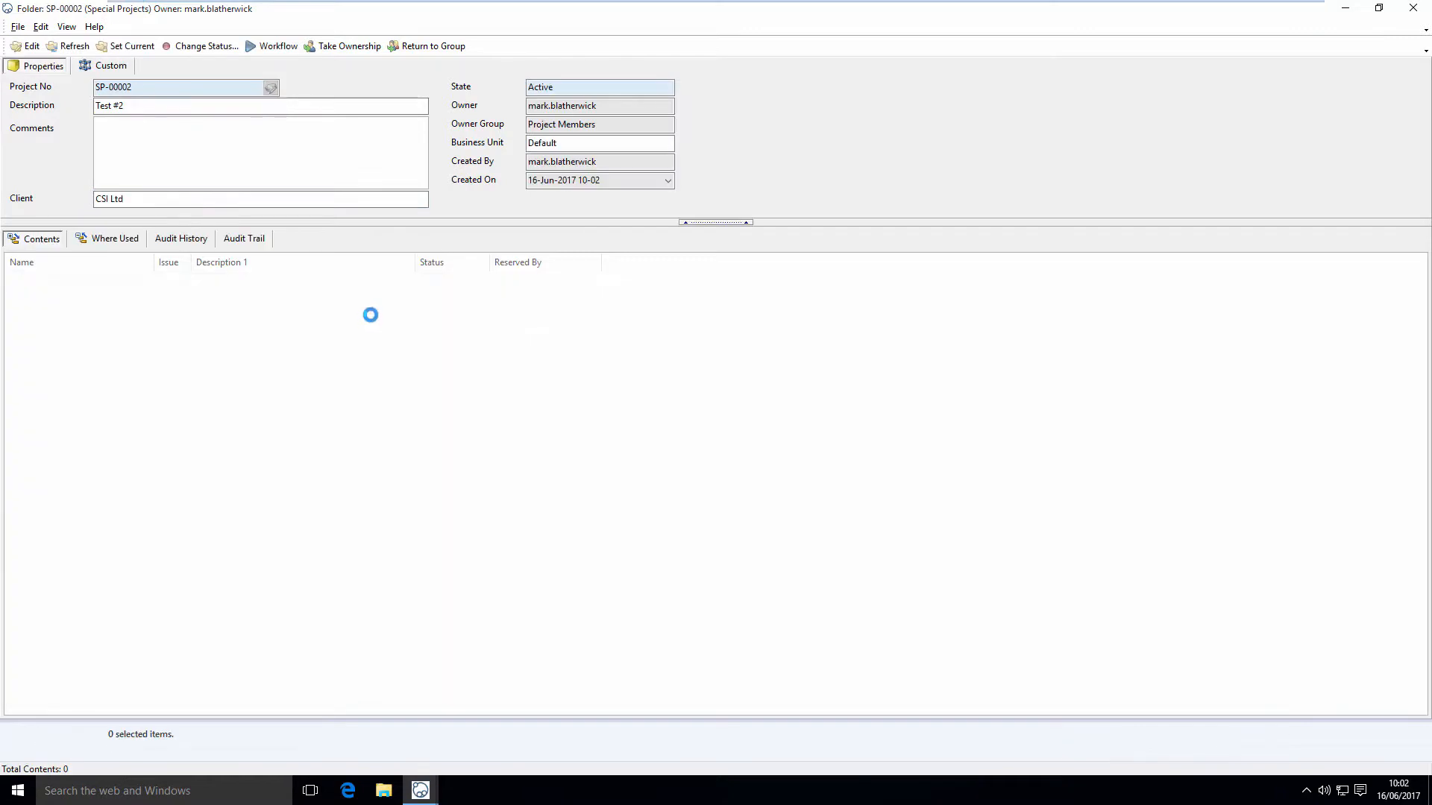
- Send project folder SP-00002 through the Special Projects workflow, transferring ownership to the Special Project Team role
{"action": "left_click", "coordinate": [268, 47]}
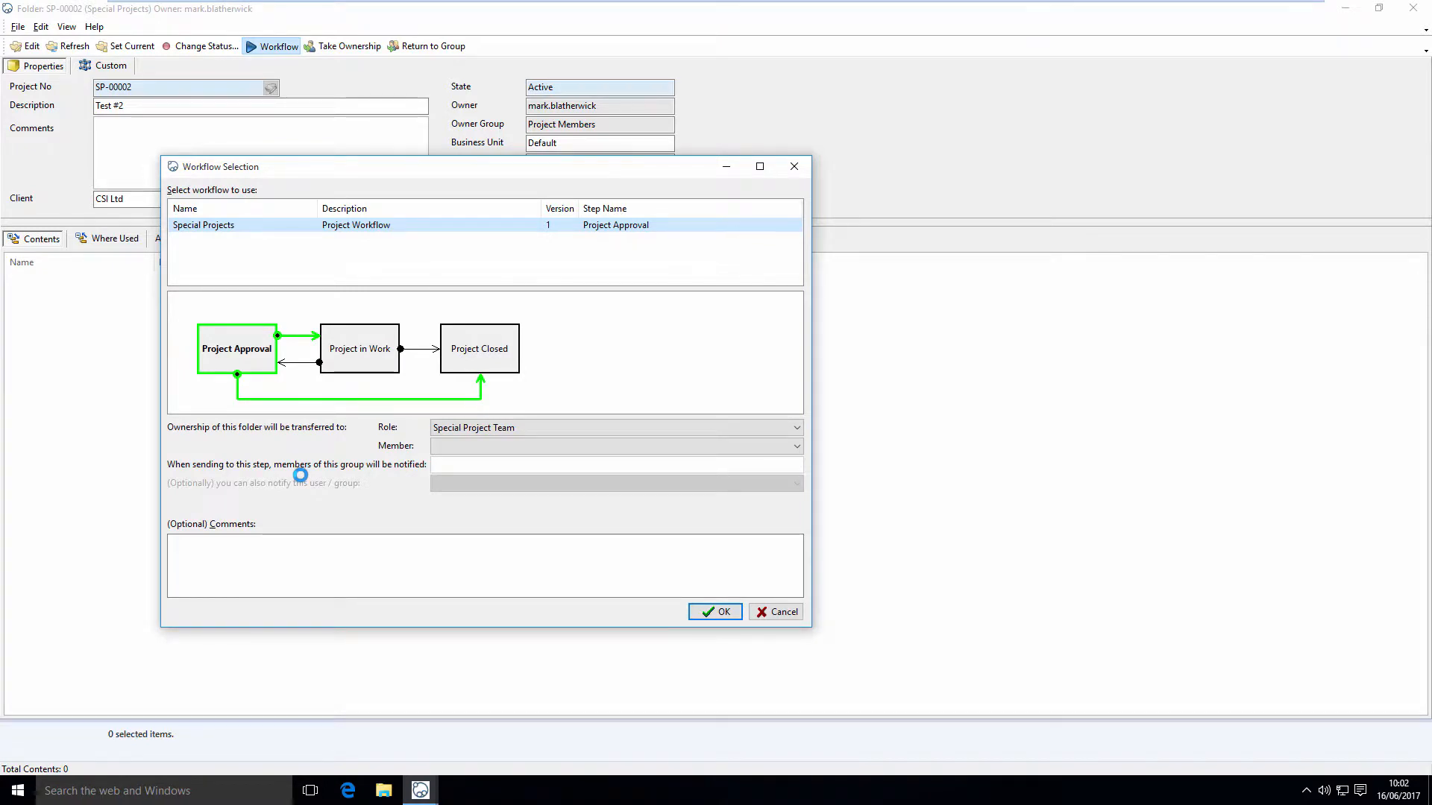
{"action": "left_click", "coordinate": [446, 447]}
{"action": "left_click", "coordinate": [469, 472]}
{"action": "left_click", "coordinate": [709, 611]}
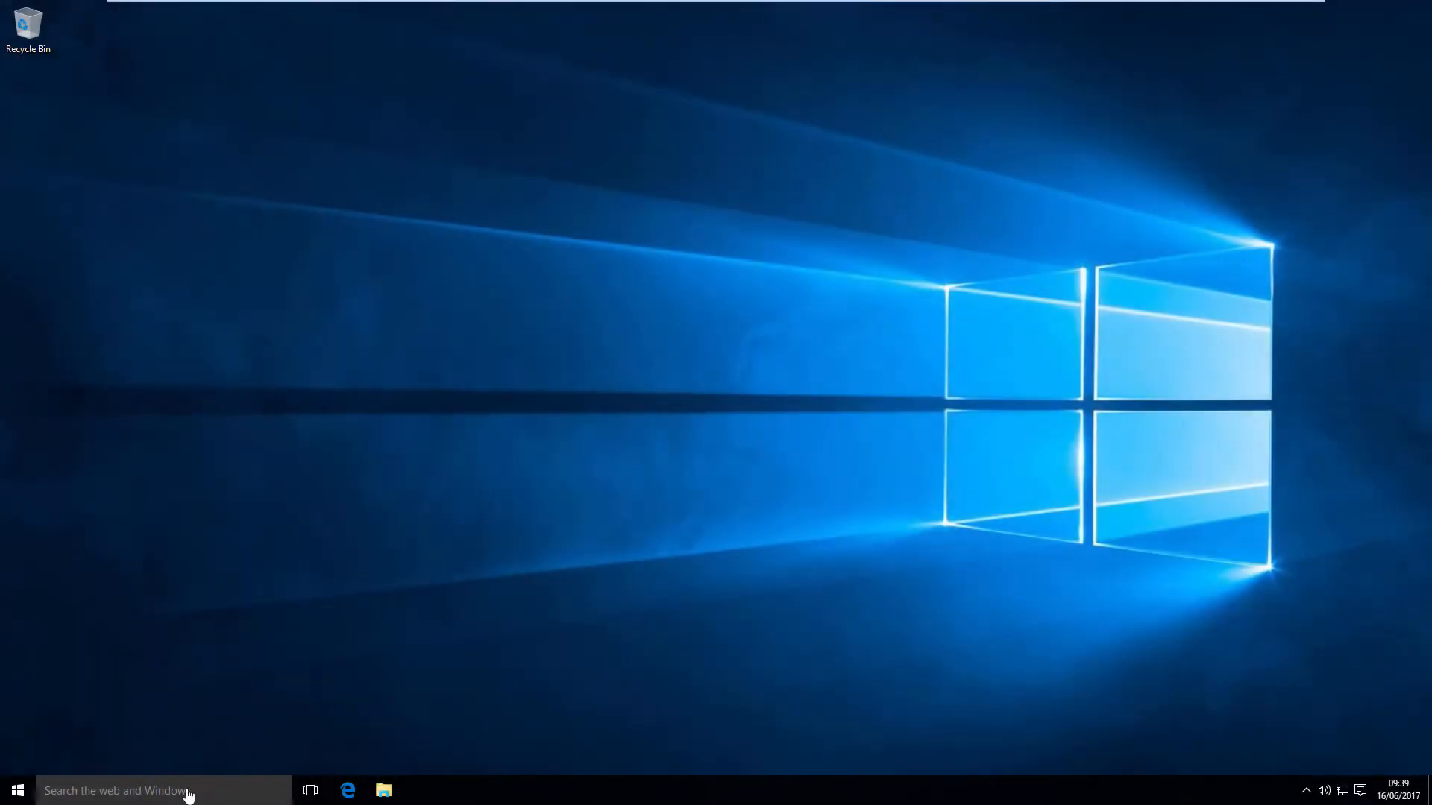
- Find and launch DDM Administration from the desktop, complete its startup, and maximize its window
{"action": "left_click", "coordinate": [171, 792]}
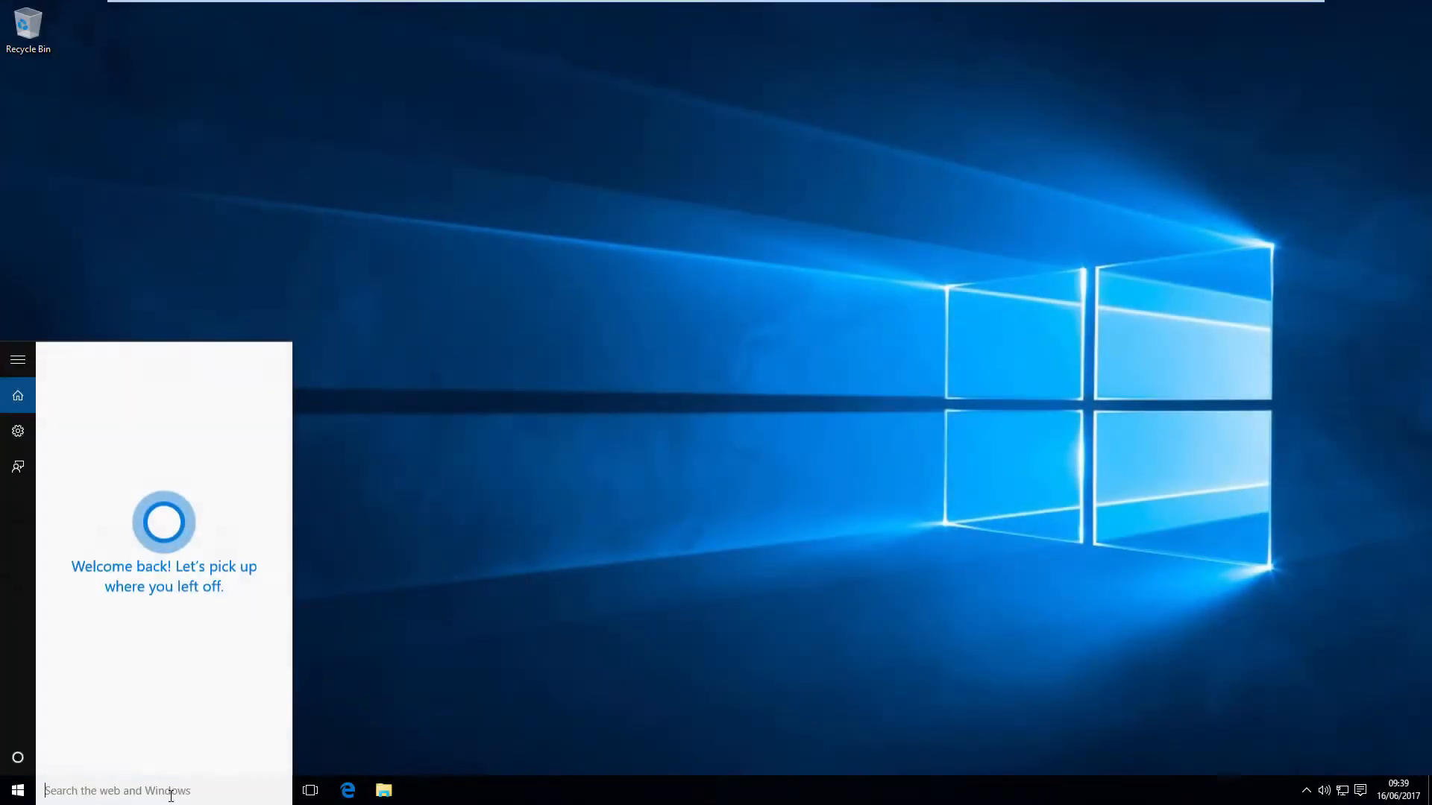
{"action": "type", "text": "ddm a"}
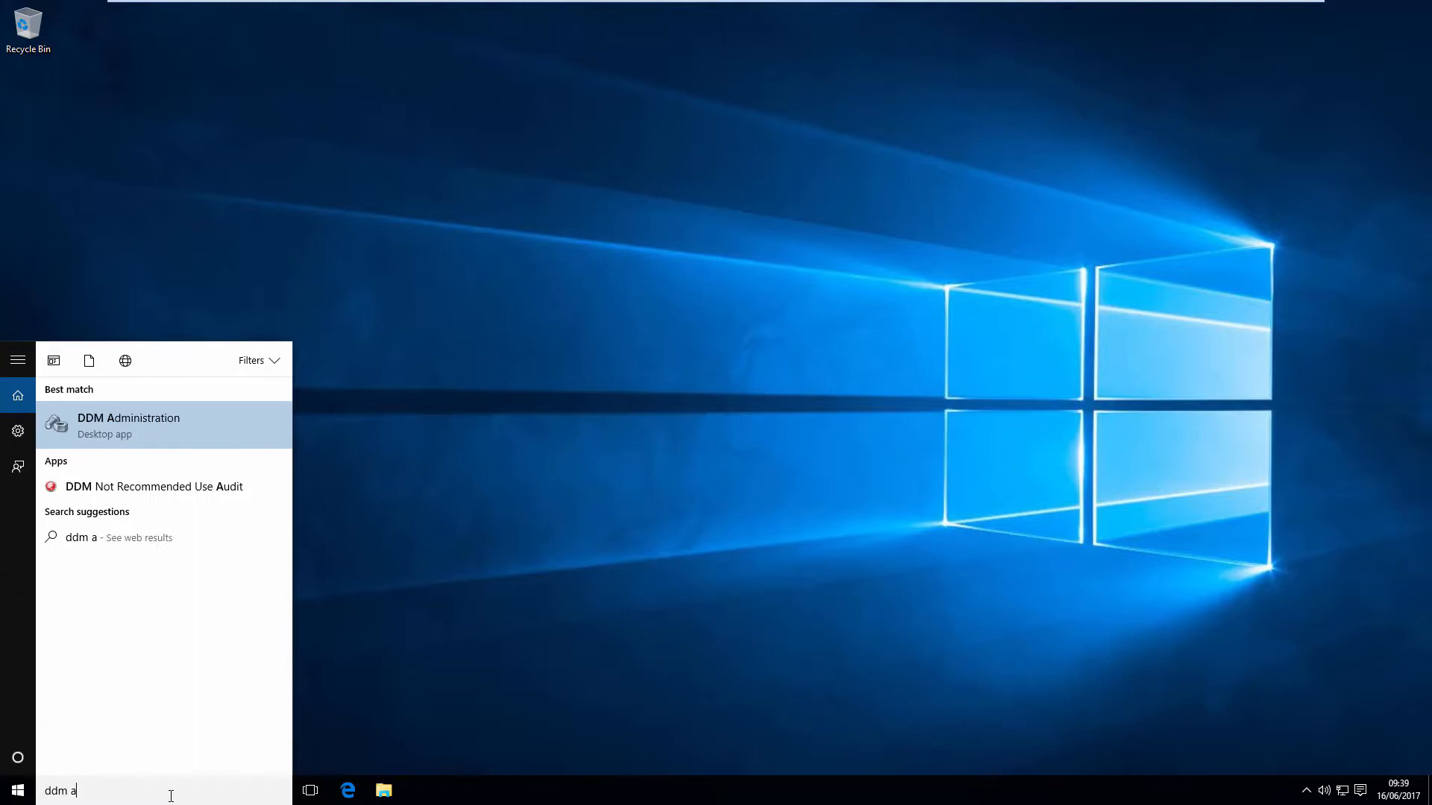
{"action": "left_click", "coordinate": [158, 423]}
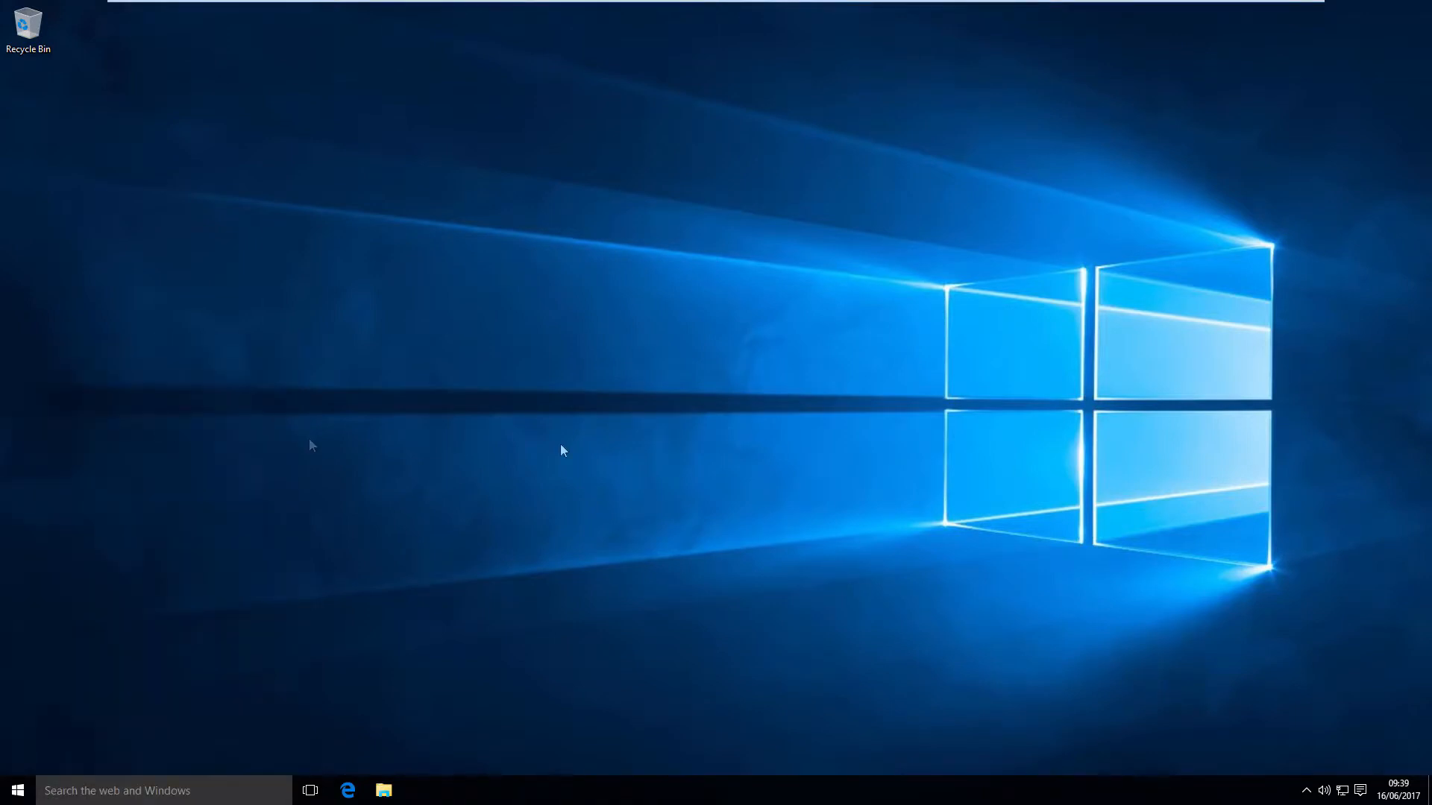
{"action": "left_click", "coordinate": [807, 441]}
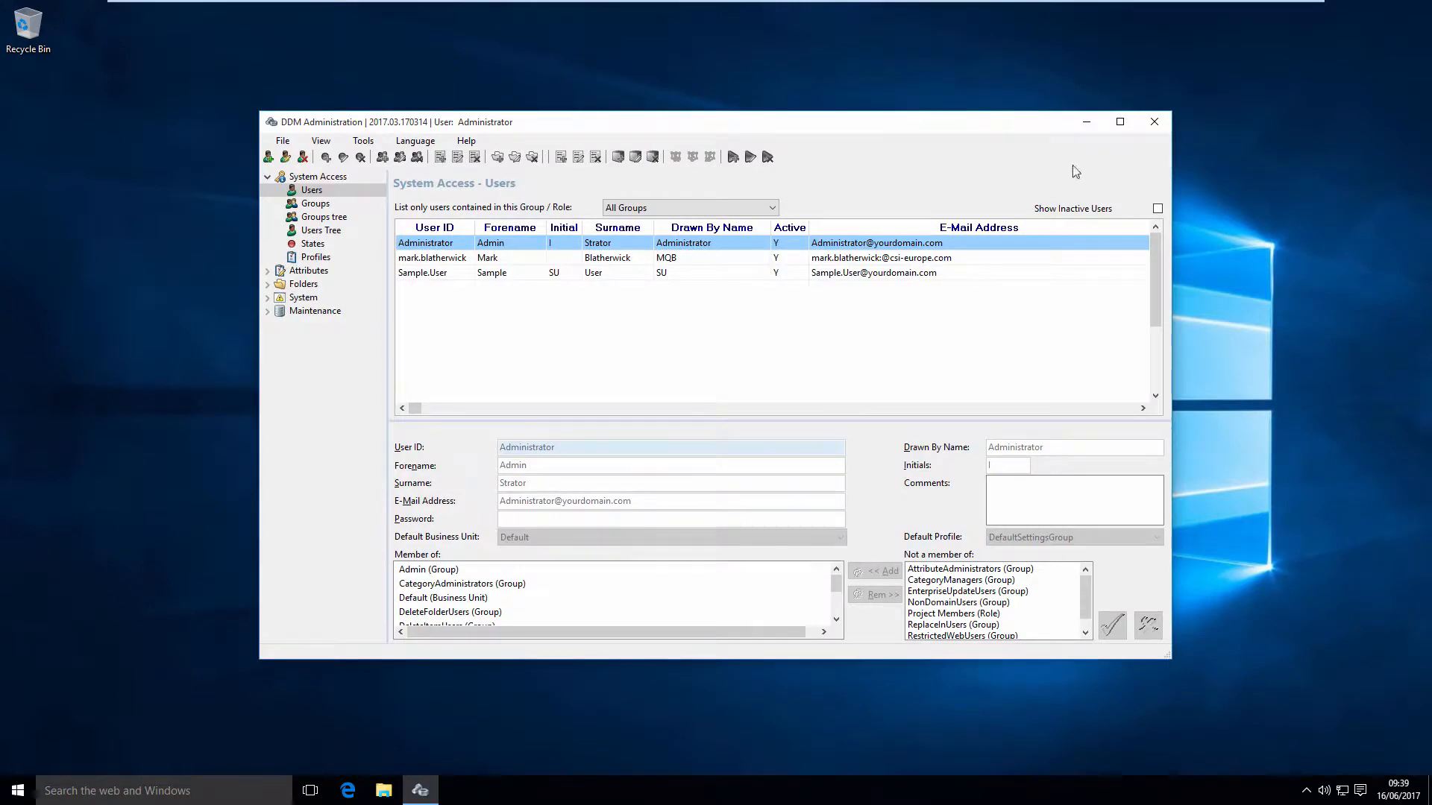
{"action": "left_click", "coordinate": [1120, 123]}
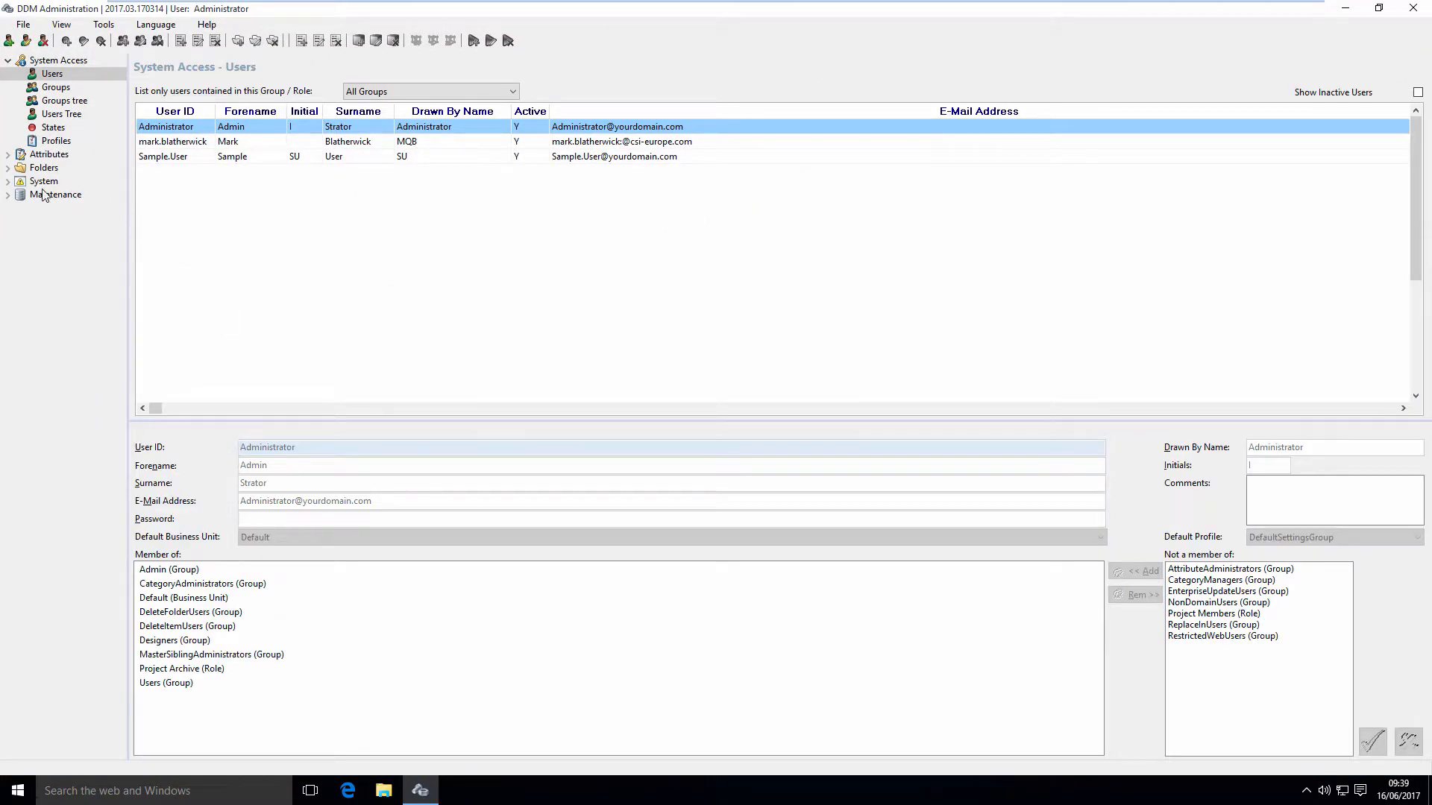
- Add a folder type captioned Special Projects with the description "Folder Template for Special Projects" and table name SP_PROJECTS
{"action": "left_click", "coordinate": [9, 168]}
{"action": "left_click", "coordinate": [55, 181]}
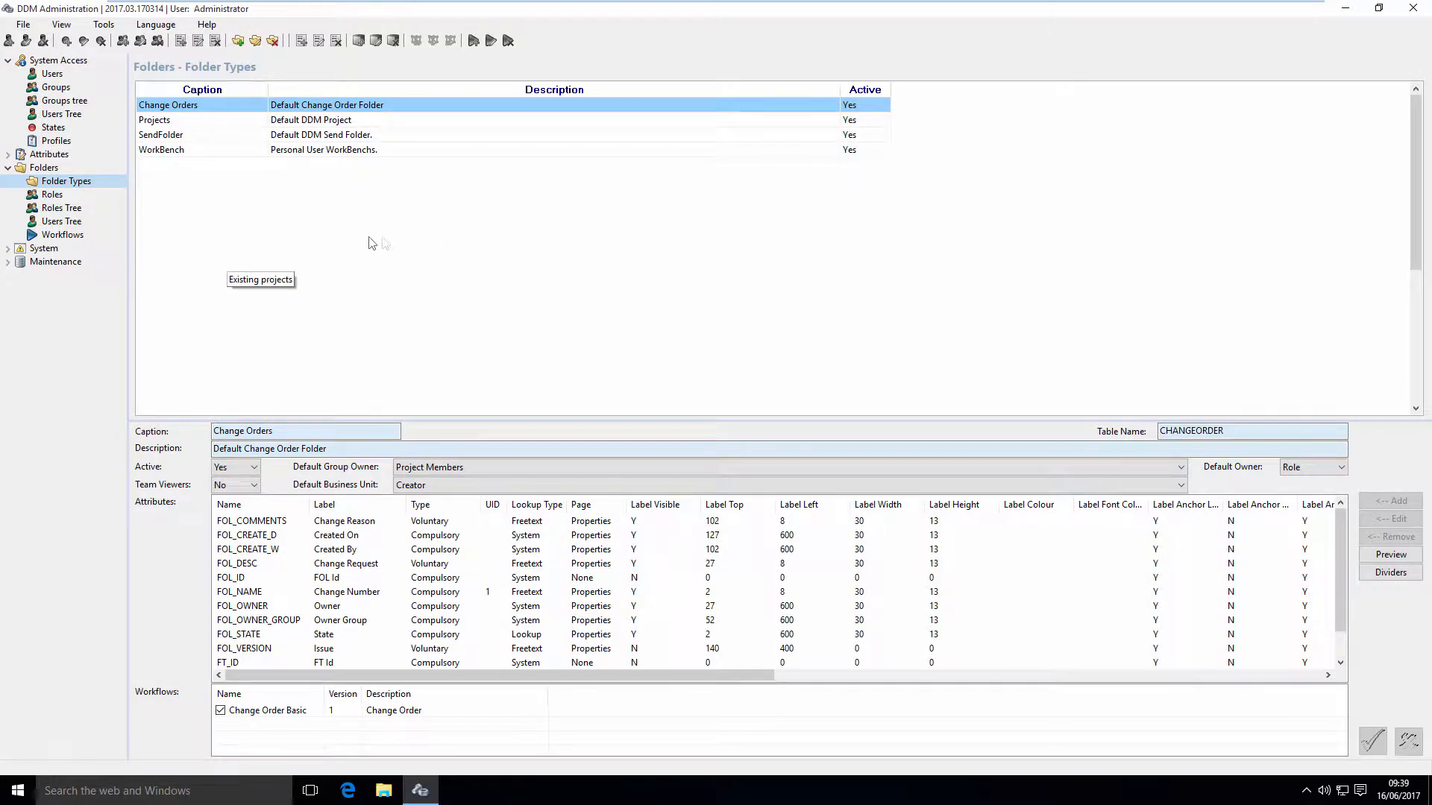
{"action": "right_click", "coordinate": [312, 213]}
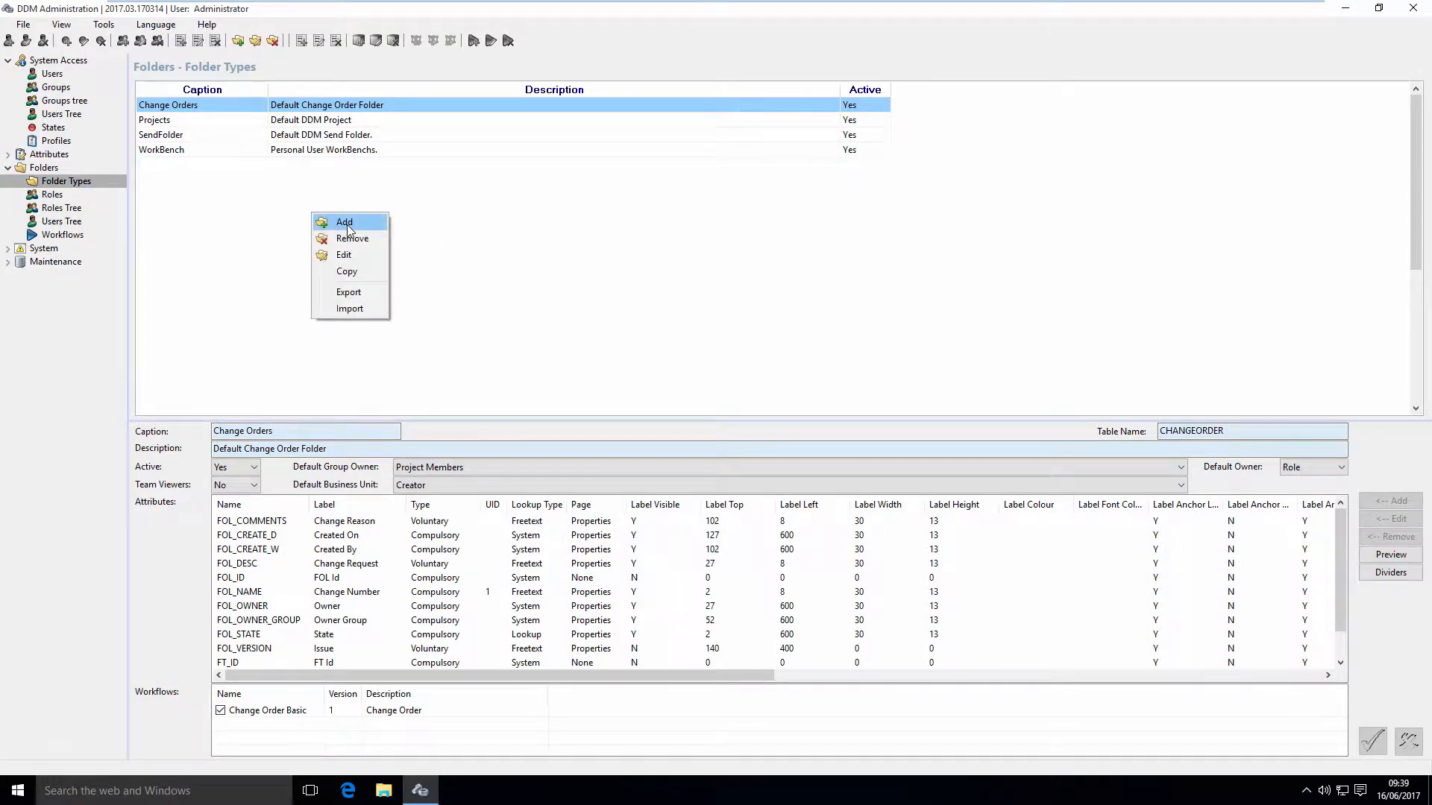
{"action": "left_click", "coordinate": [347, 223]}
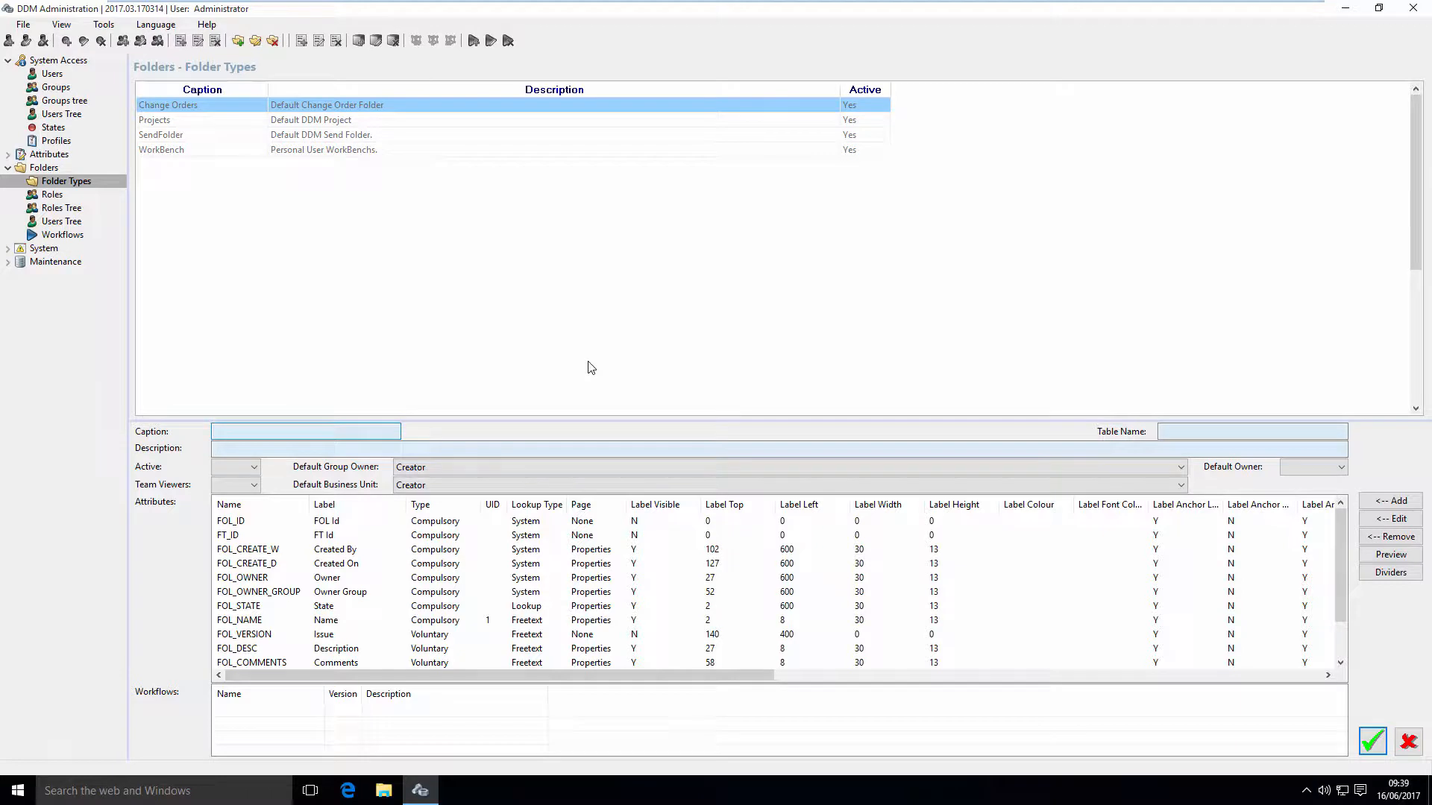
{"action": "type", "text": "Special Projects"}
{"action": "left_click", "coordinate": [374, 448]}
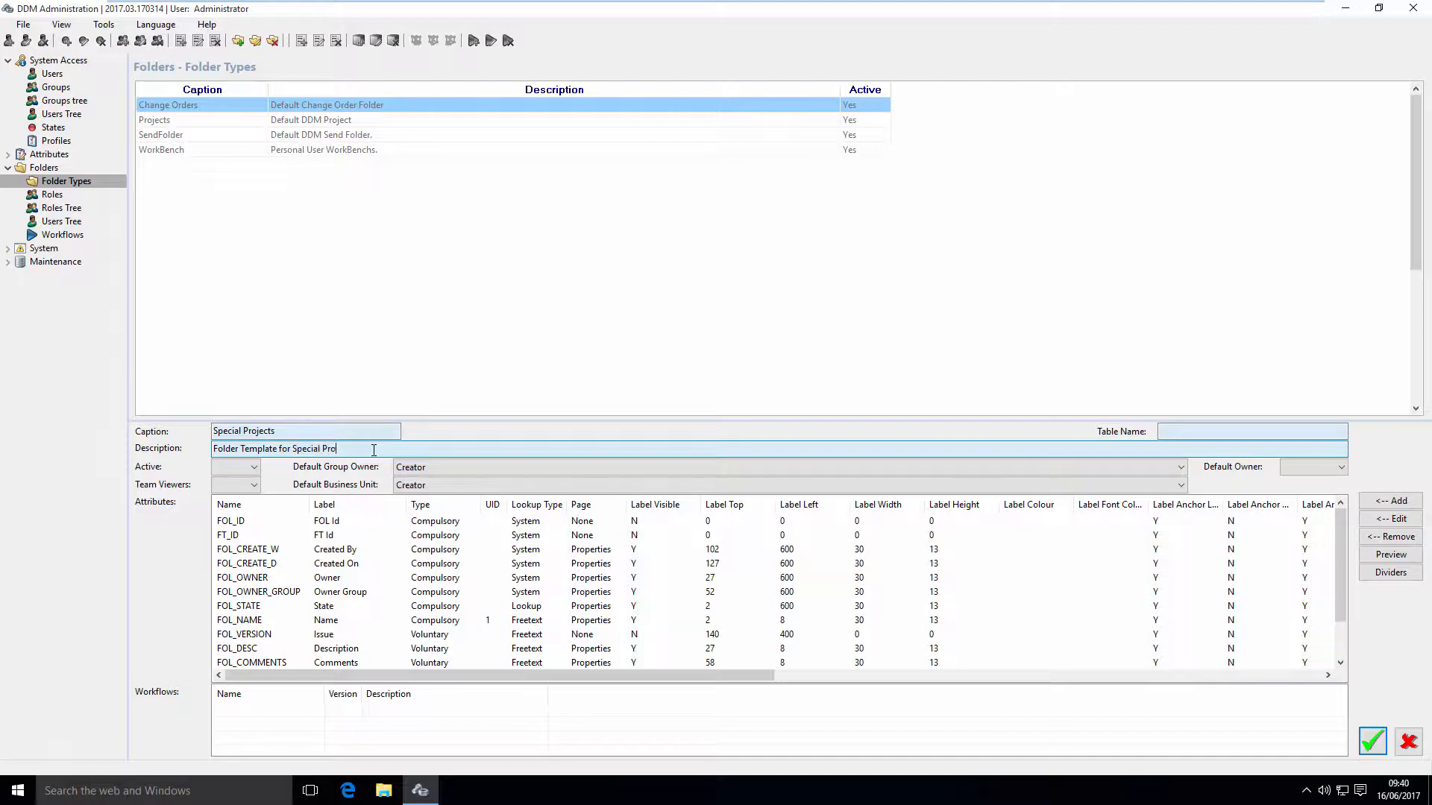
{"action": "type", "text": "s"}
{"action": "left_click", "coordinate": [1192, 432]}
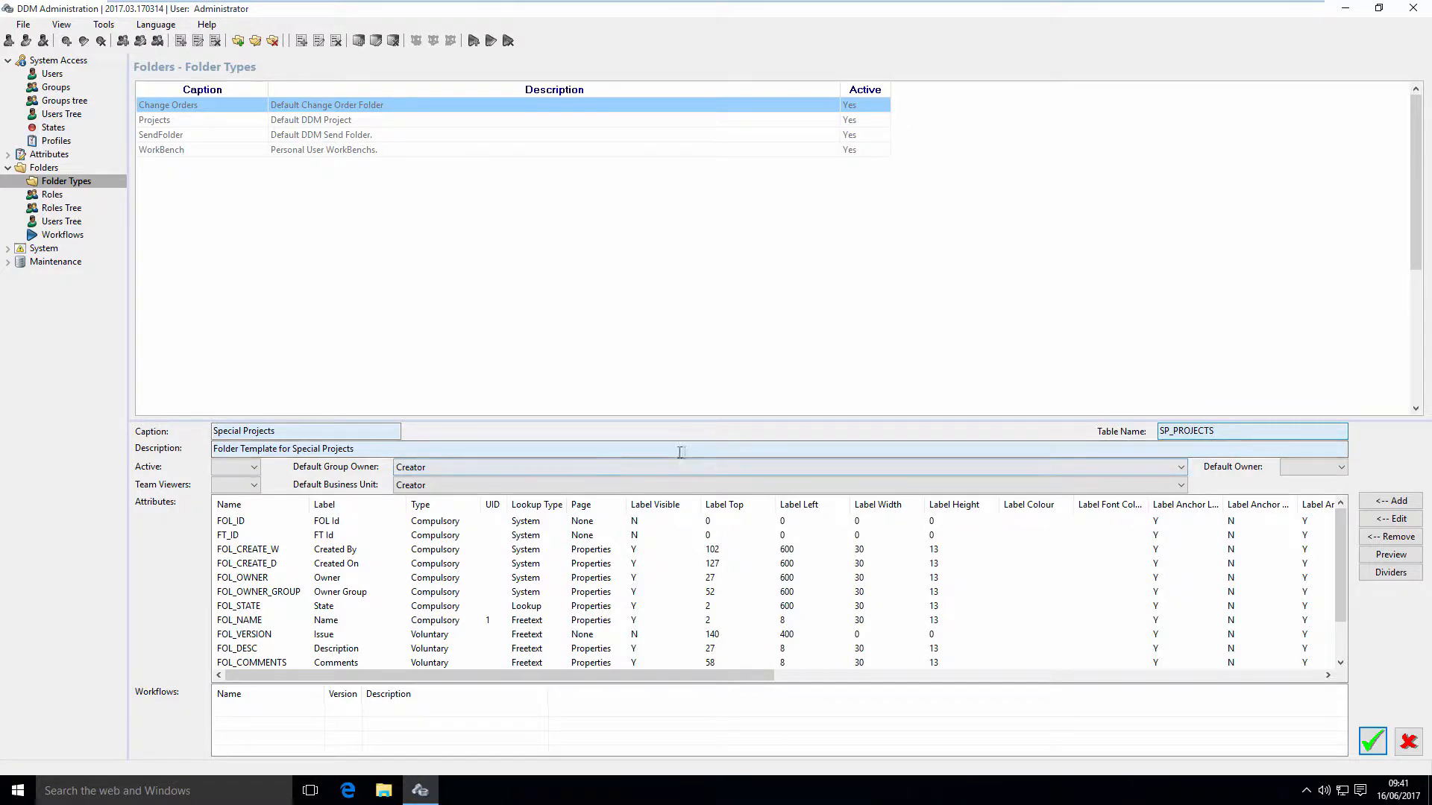
- Set the folder type's Active to Yes, Team Viewers to No, Default Group Owner to Project Members and Default Owner to Creator, and save it
{"action": "left_click", "coordinate": [254, 468]}
{"action": "left_click", "coordinate": [227, 489]}
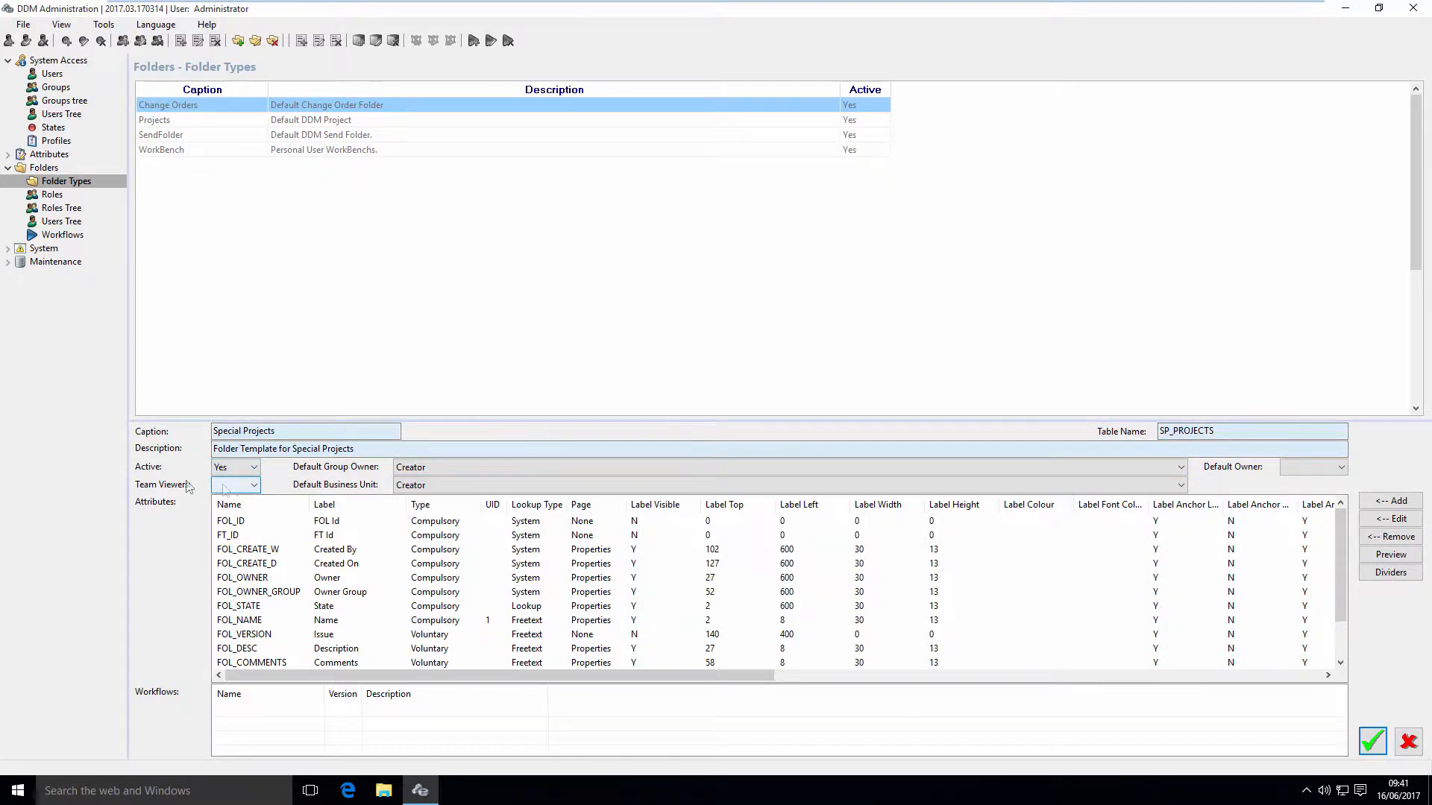
{"action": "left_click", "coordinate": [256, 486]}
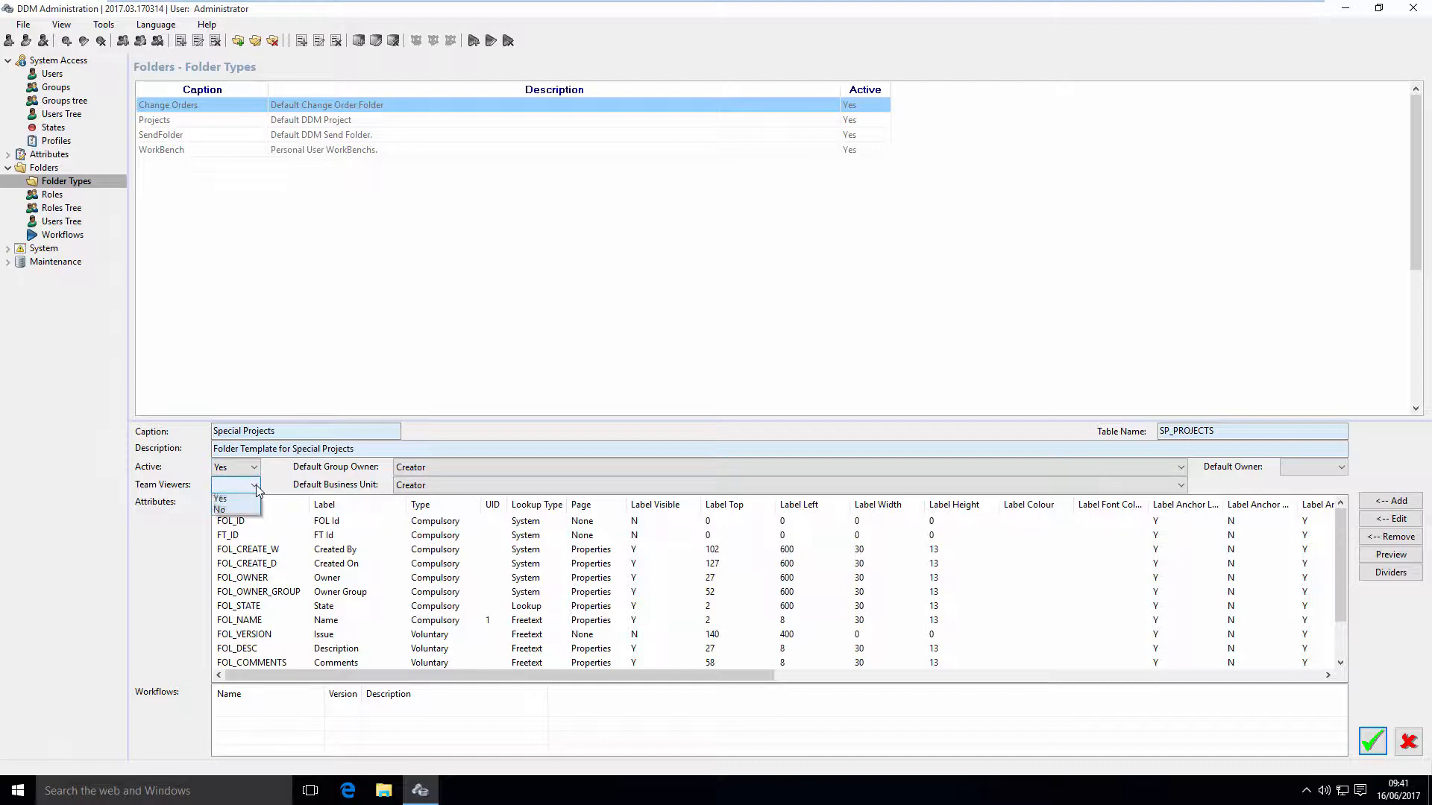
{"action": "left_click", "coordinate": [227, 515]}
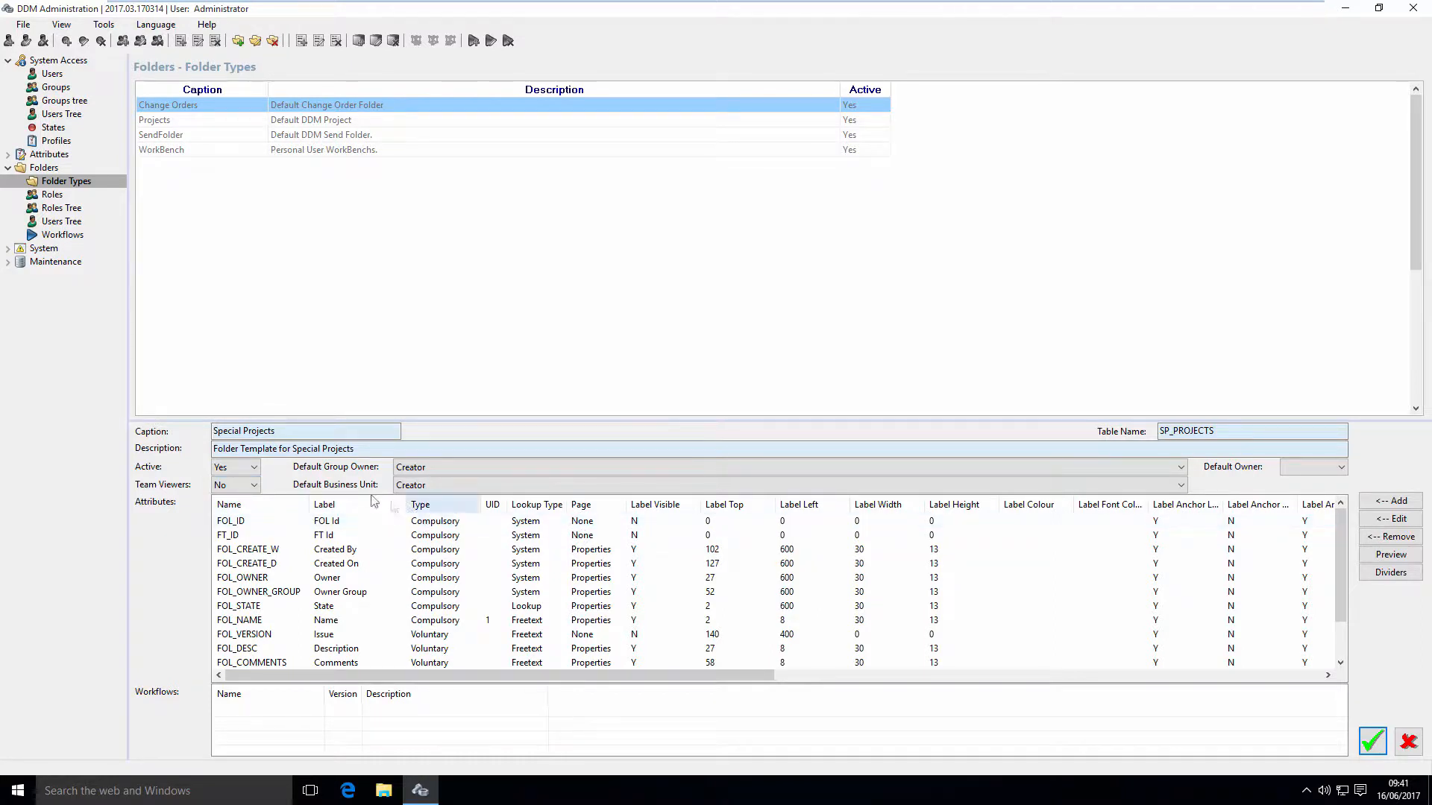
{"action": "left_click", "coordinate": [451, 468]}
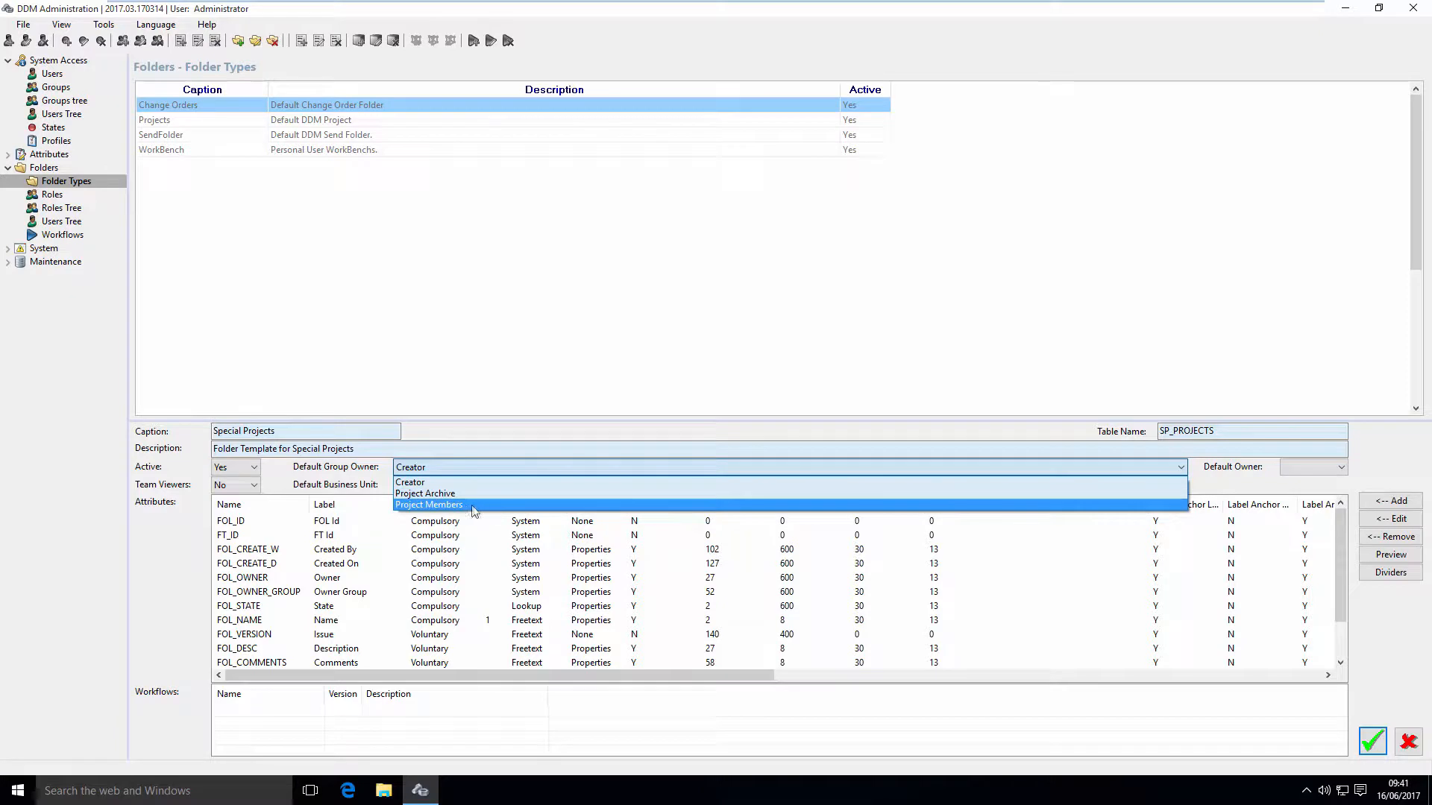
{"action": "left_click", "coordinate": [429, 506]}
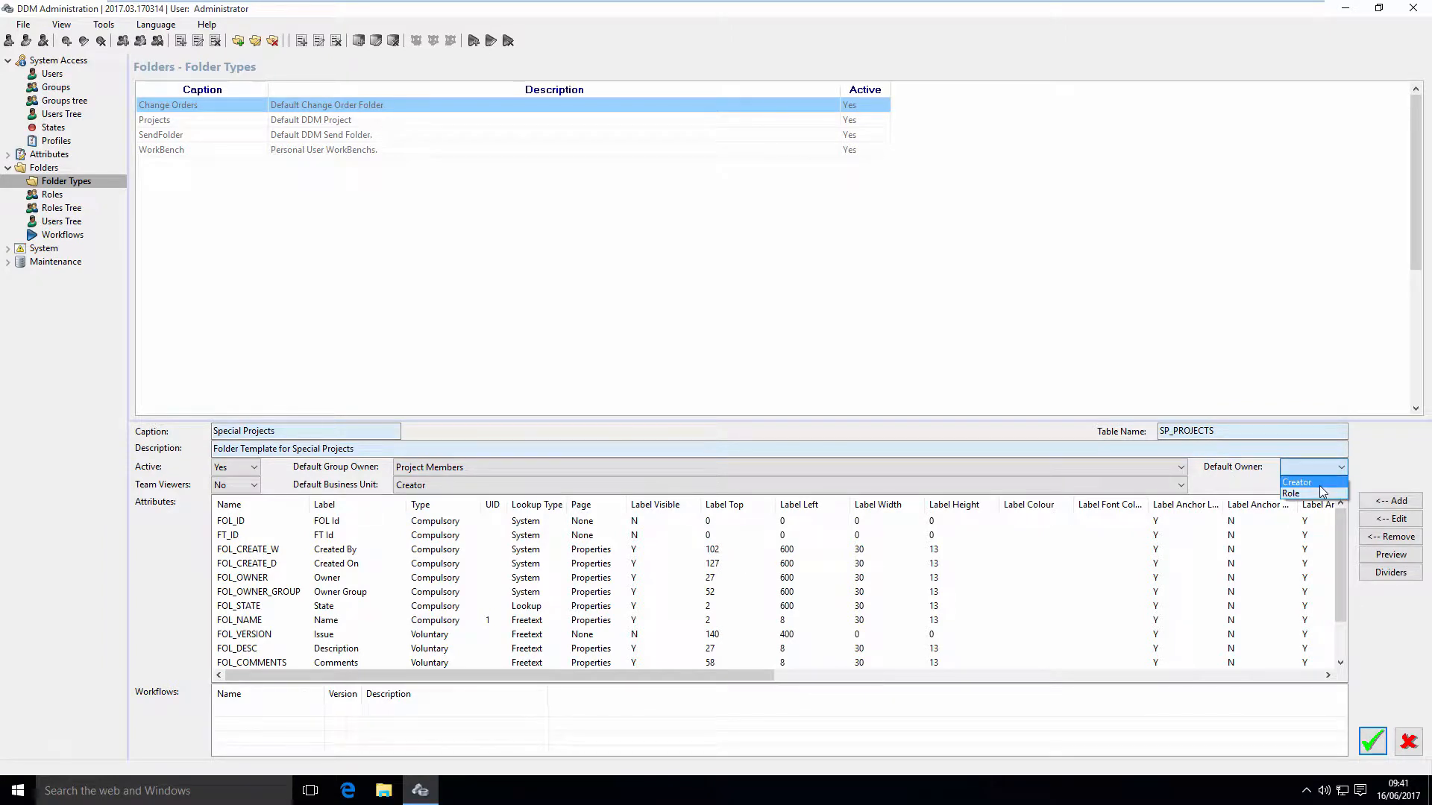
{"action": "left_click", "coordinate": [1318, 484]}
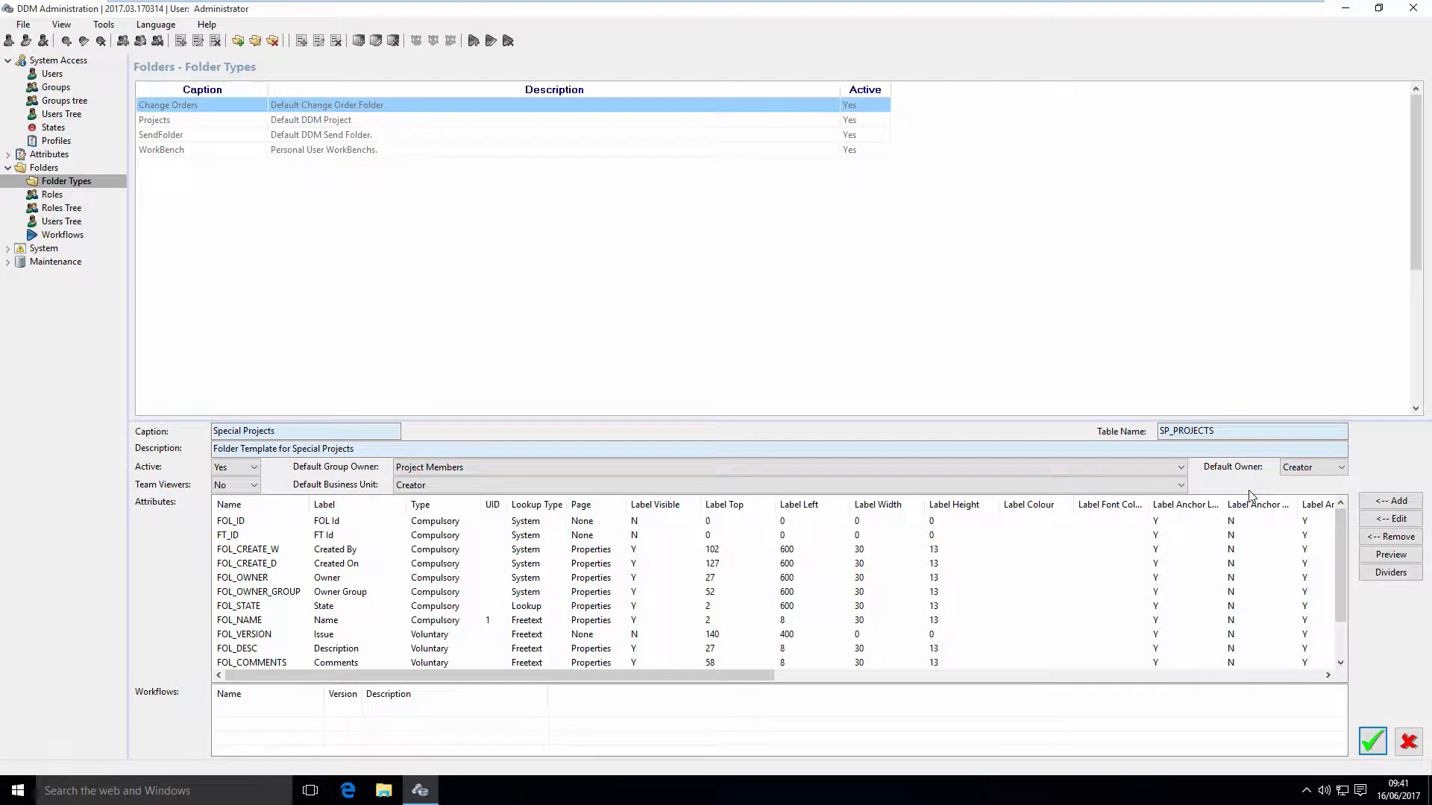
{"action": "left_click", "coordinate": [1370, 742]}
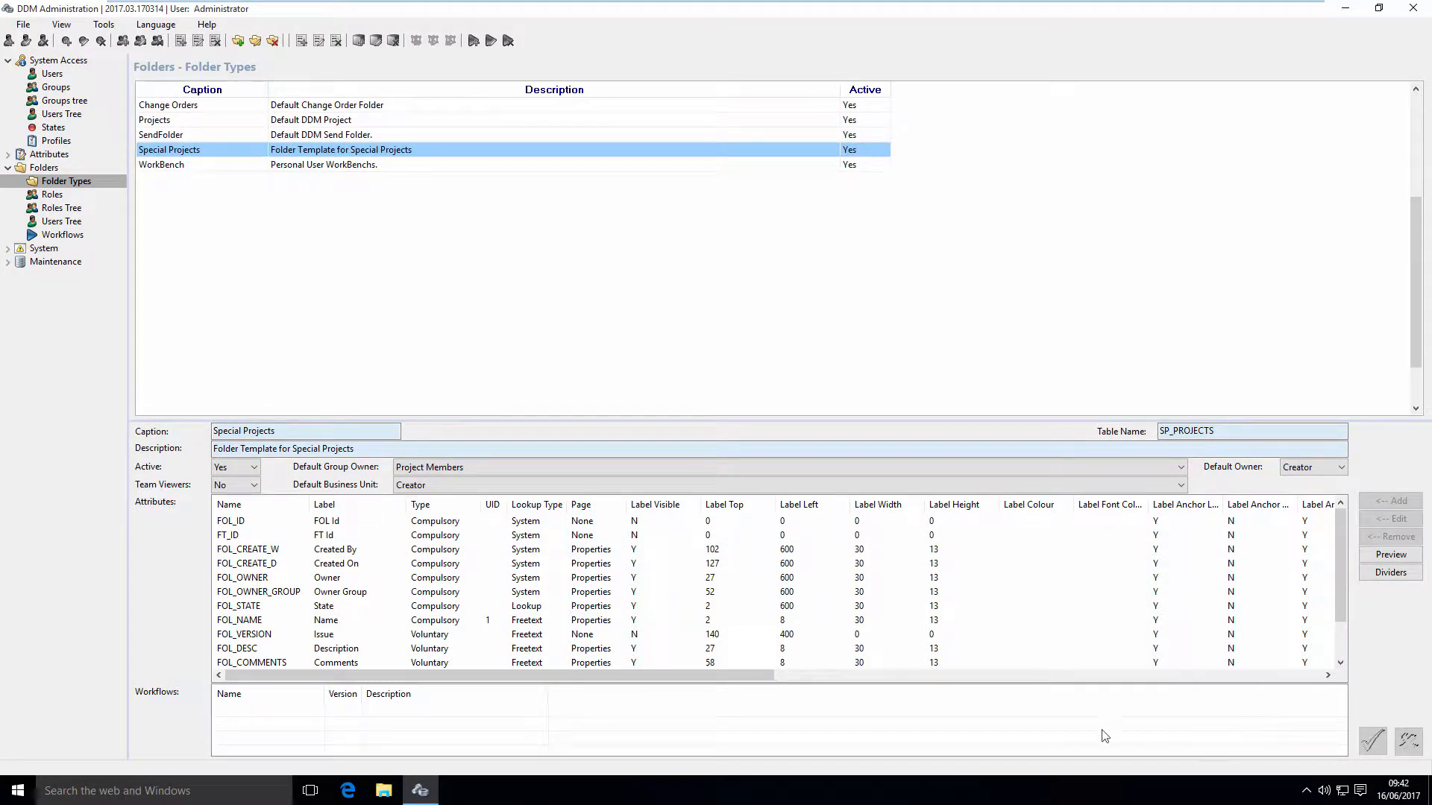
- Preview the layout of the Special Projects folder type at a wider window size, and close the preview
{"action": "left_click", "coordinate": [1391, 555]}
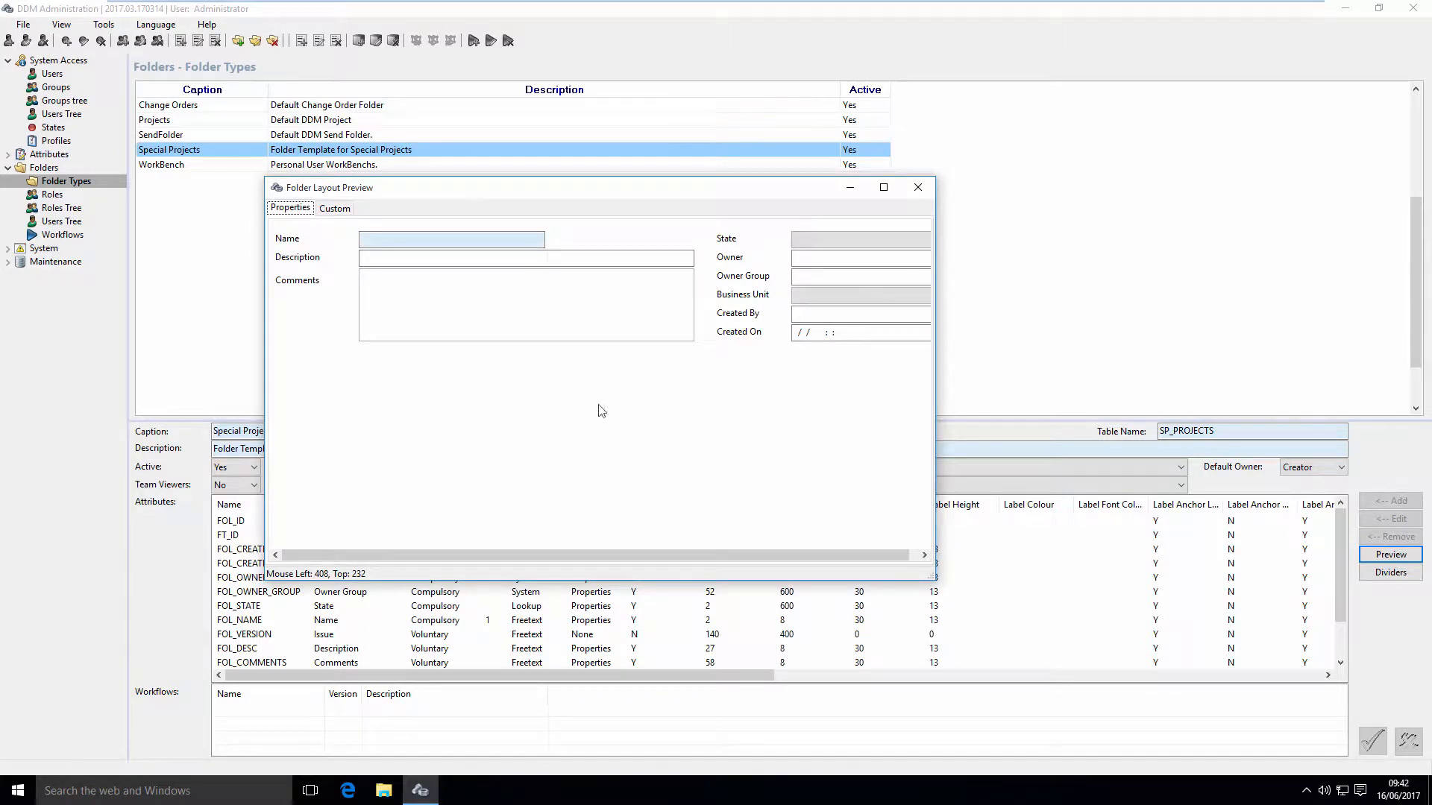
{"action": "left_click_drag", "start_coordinate": [939, 391], "coordinate": [1049, 390]}
{"action": "left_click", "coordinate": [1030, 191]}
- Edit the Special Projects folder type and change the FOL_NAME attribute's on-screen label to Project No
{"action": "right_click", "coordinate": [185, 153]}
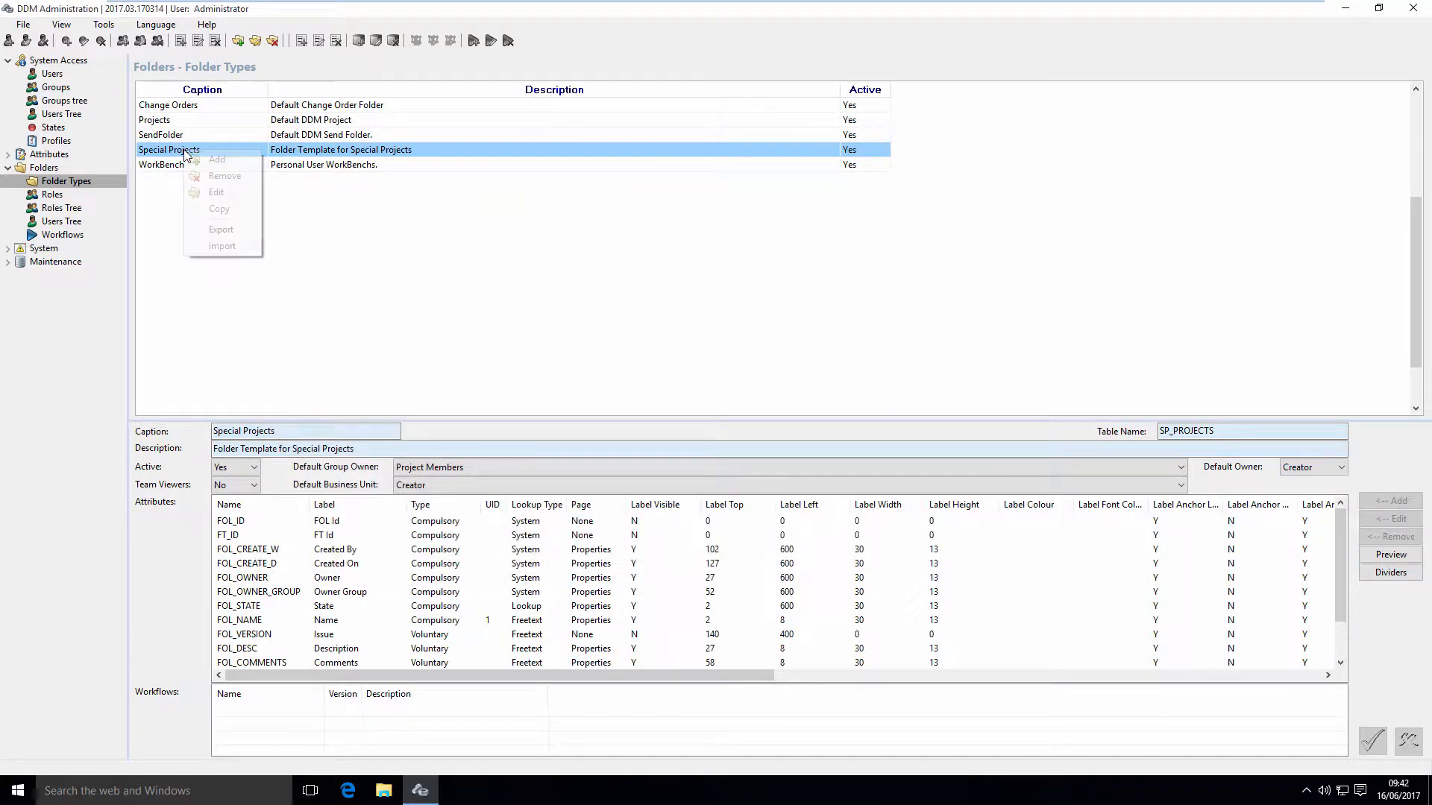
{"action": "left_click", "coordinate": [216, 192]}
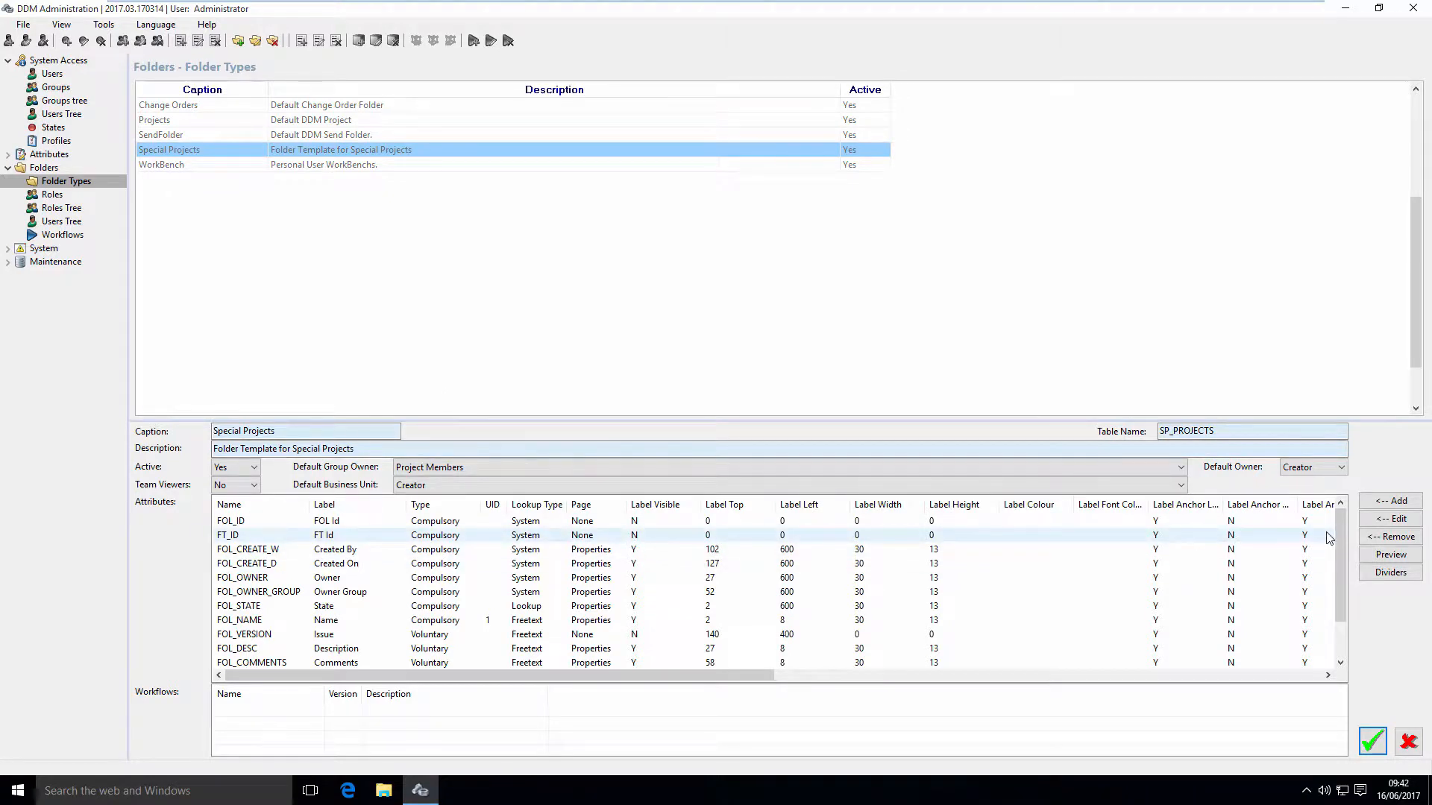
{"action": "scroll", "coordinate": [365, 601], "scroll_direction": "down", "scroll_amount": 1}
{"action": "double_click", "coordinate": [351, 578]}
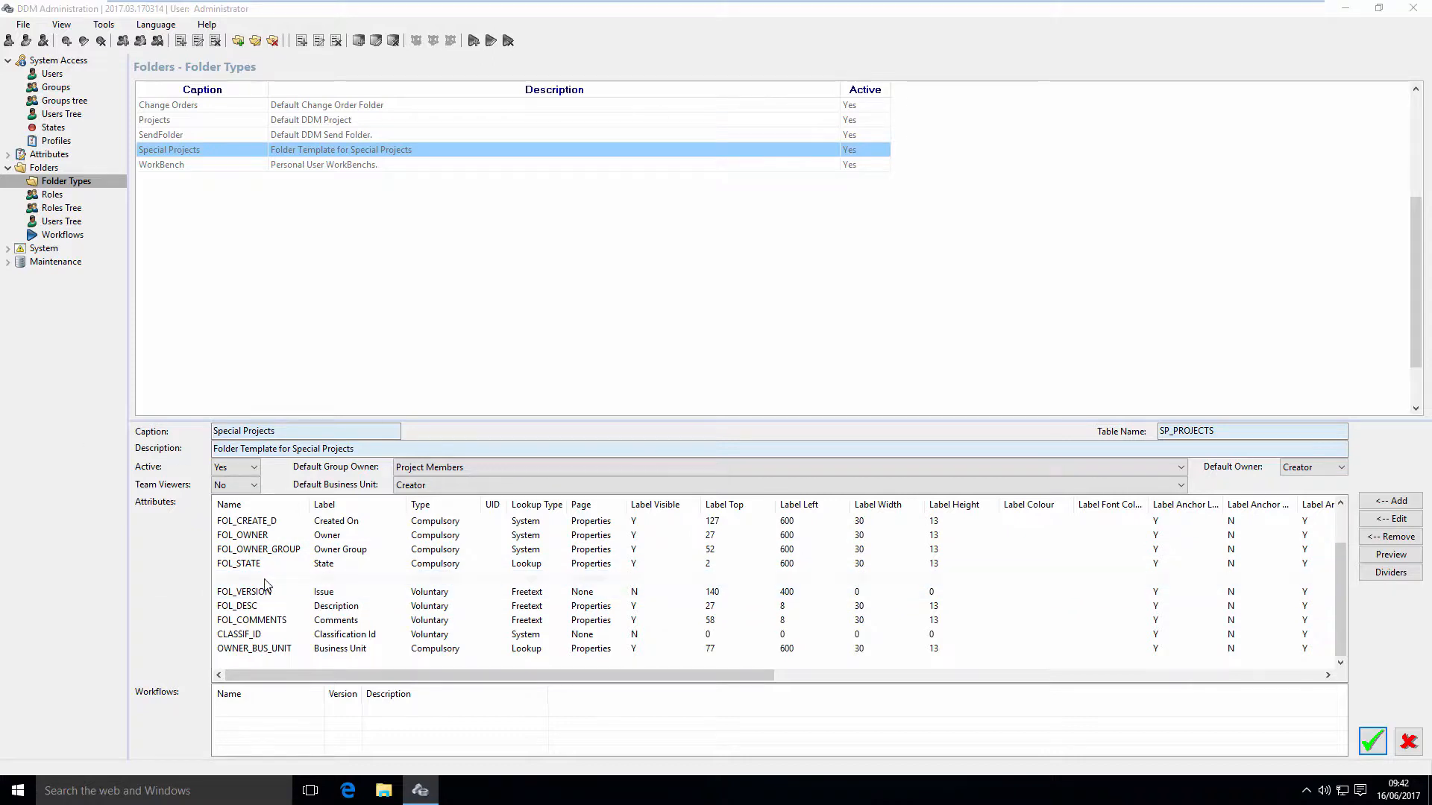
{"action": "left_click", "coordinate": [90, 444]}
{"action": "type", "text": "Project No"}
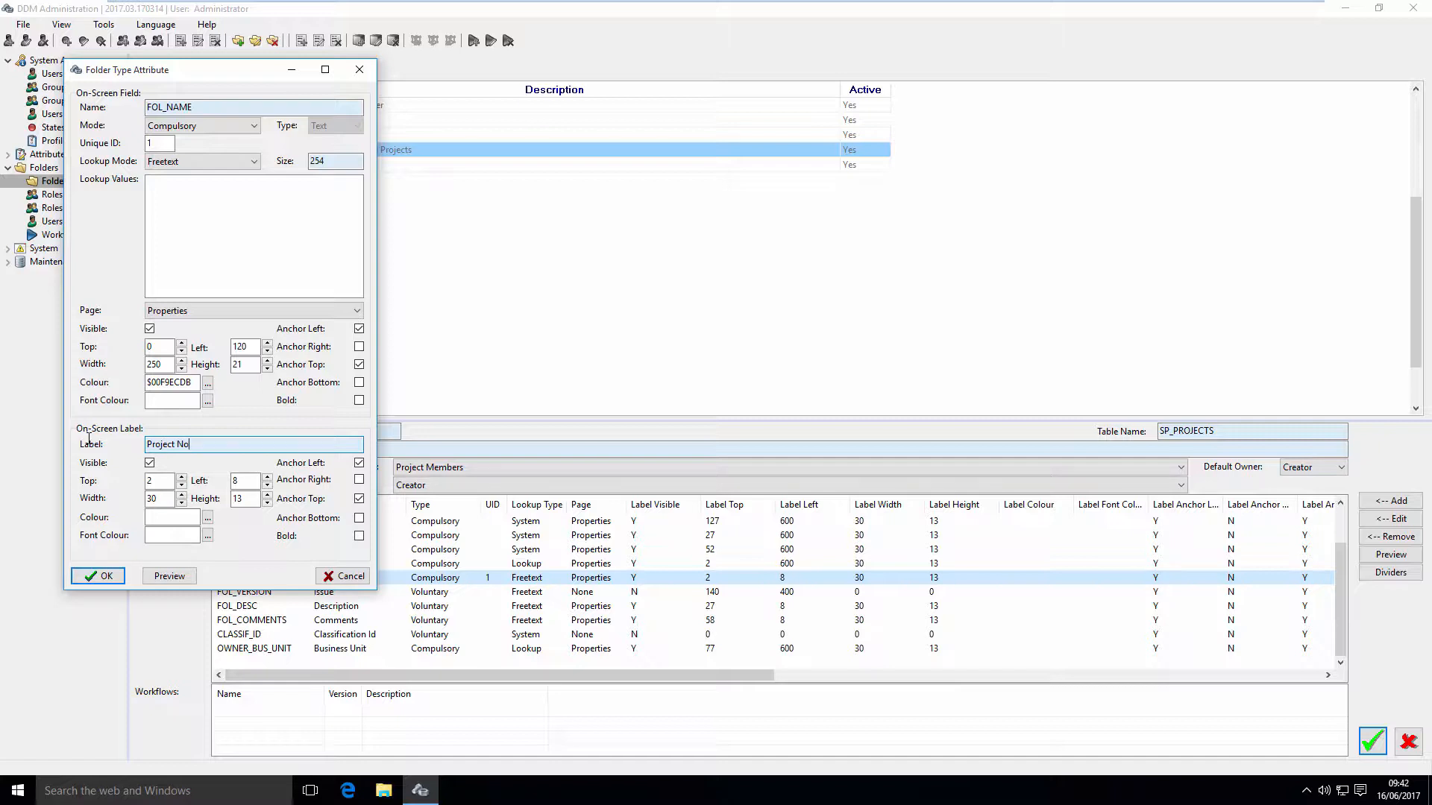
{"action": "left_click", "coordinate": [98, 576]}
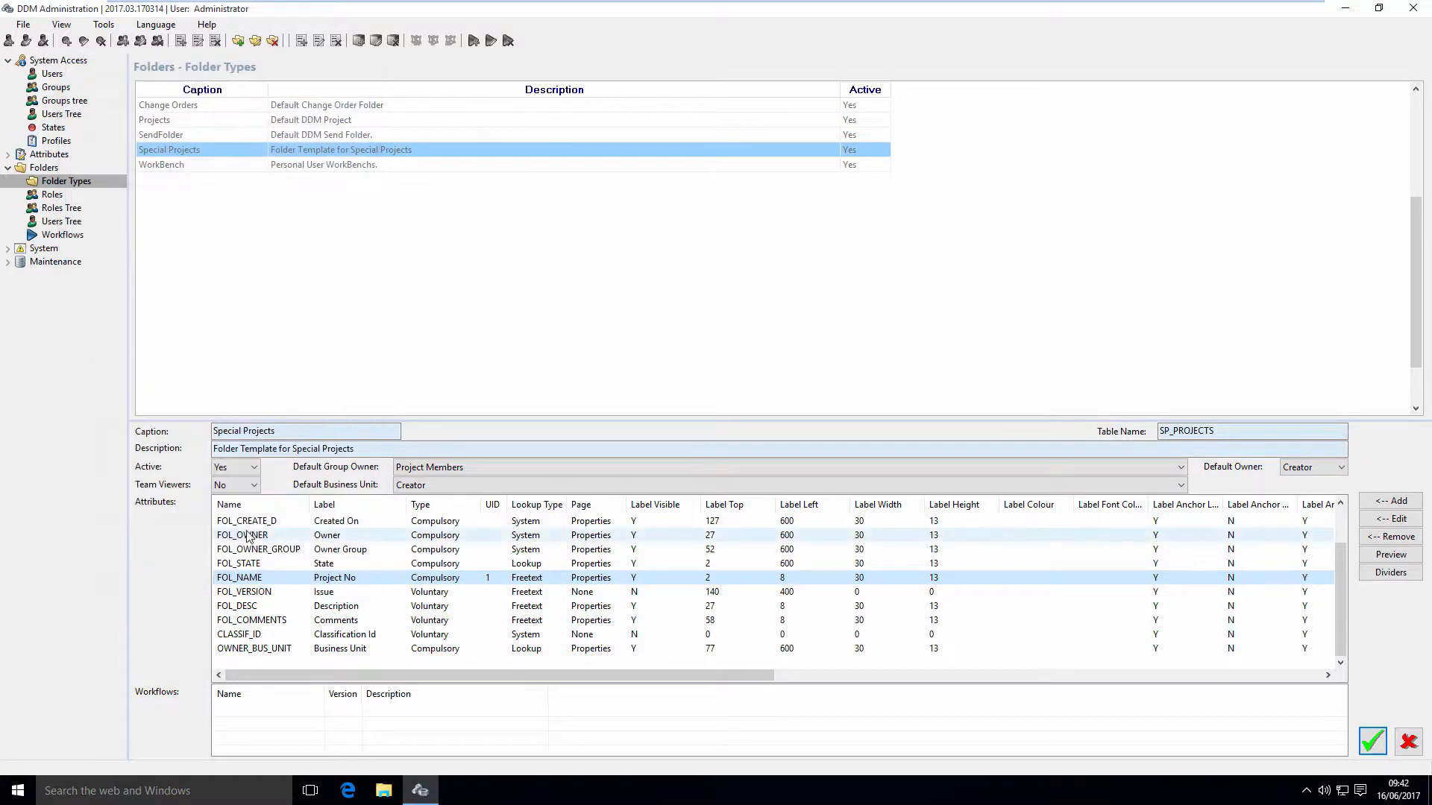
- Start a new attribute named CLIENT for the folder type, with mode Voluntary and type Text
{"action": "left_click", "coordinate": [1392, 501]}
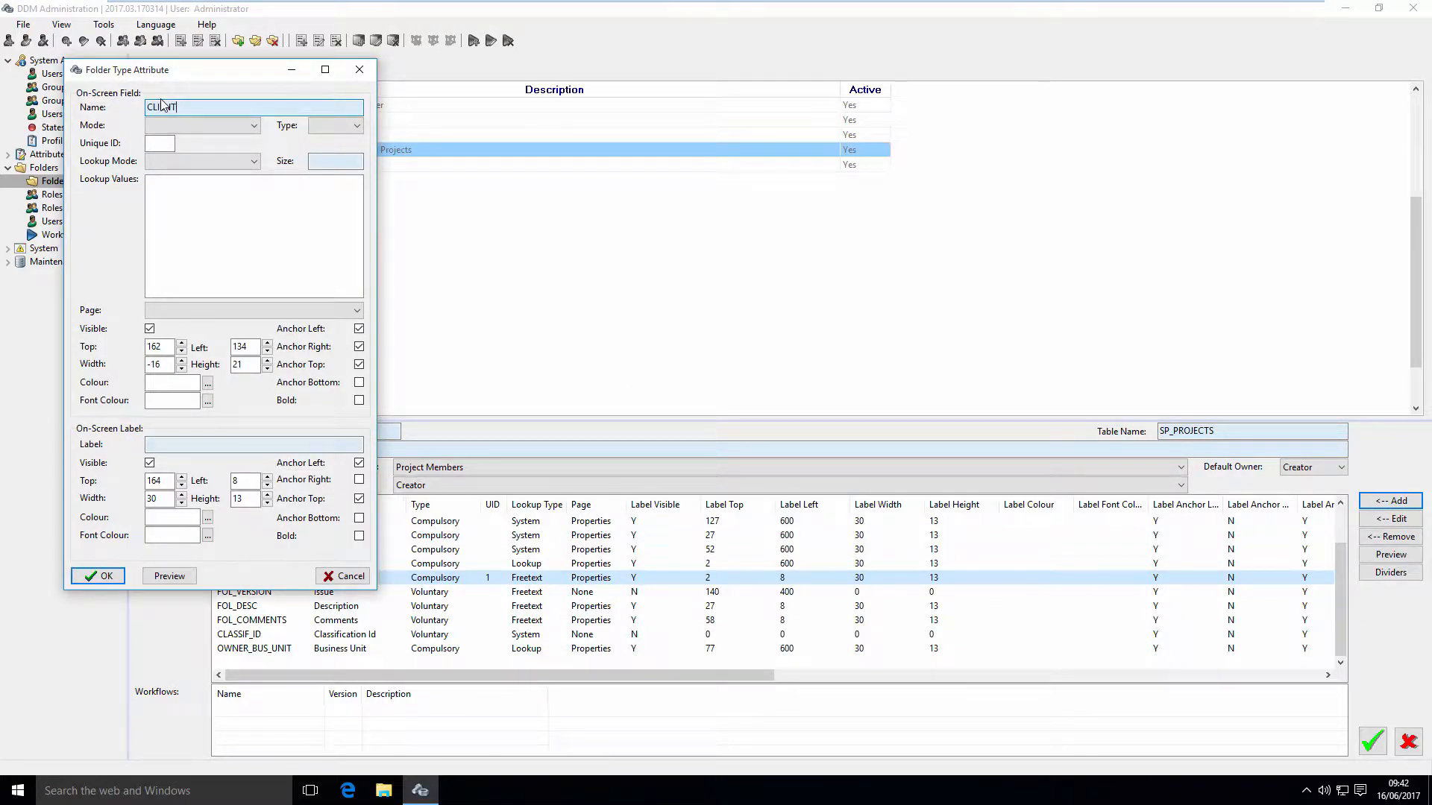
{"action": "left_click", "coordinate": [194, 126]}
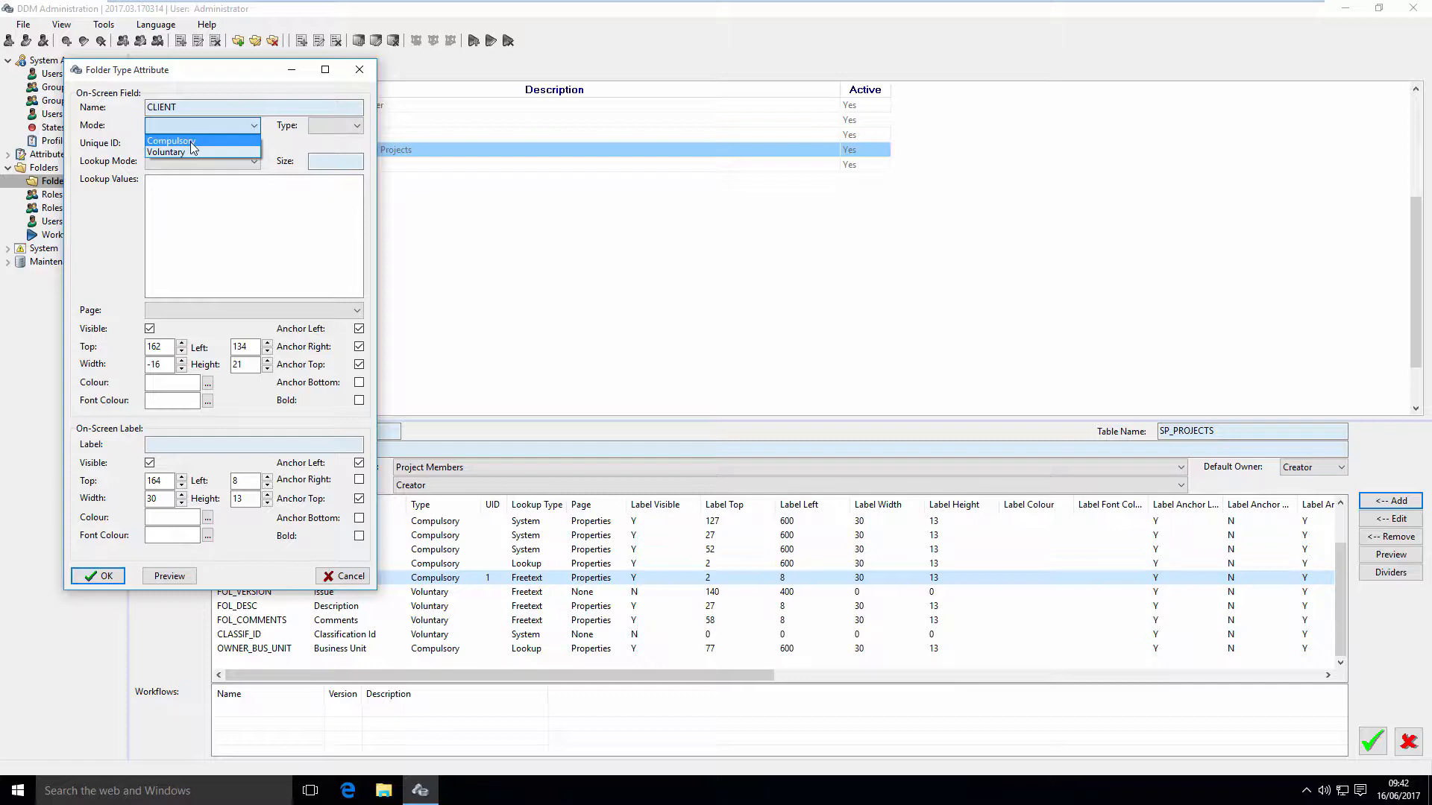
{"action": "left_click", "coordinate": [193, 152]}
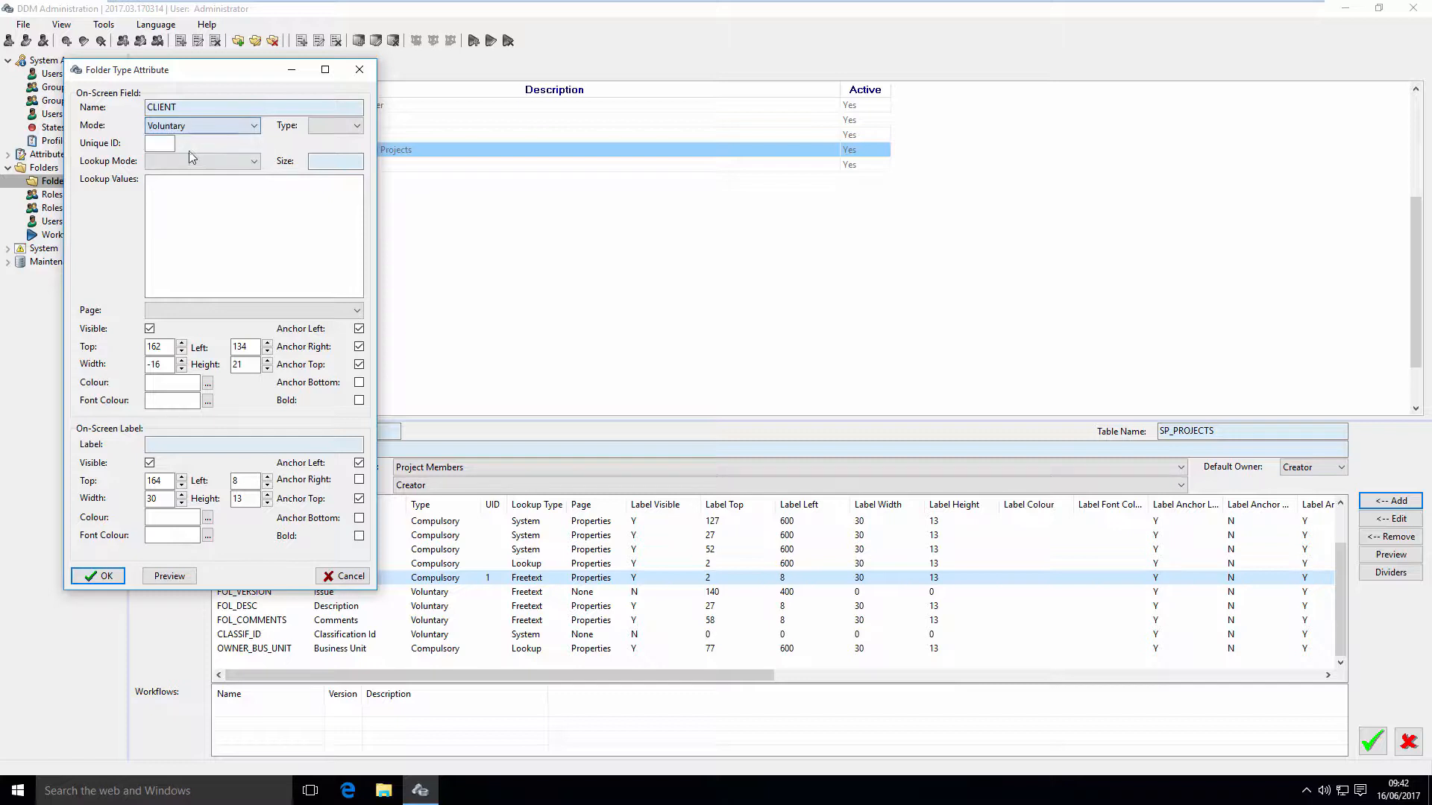
{"action": "left_click", "coordinate": [355, 129]}
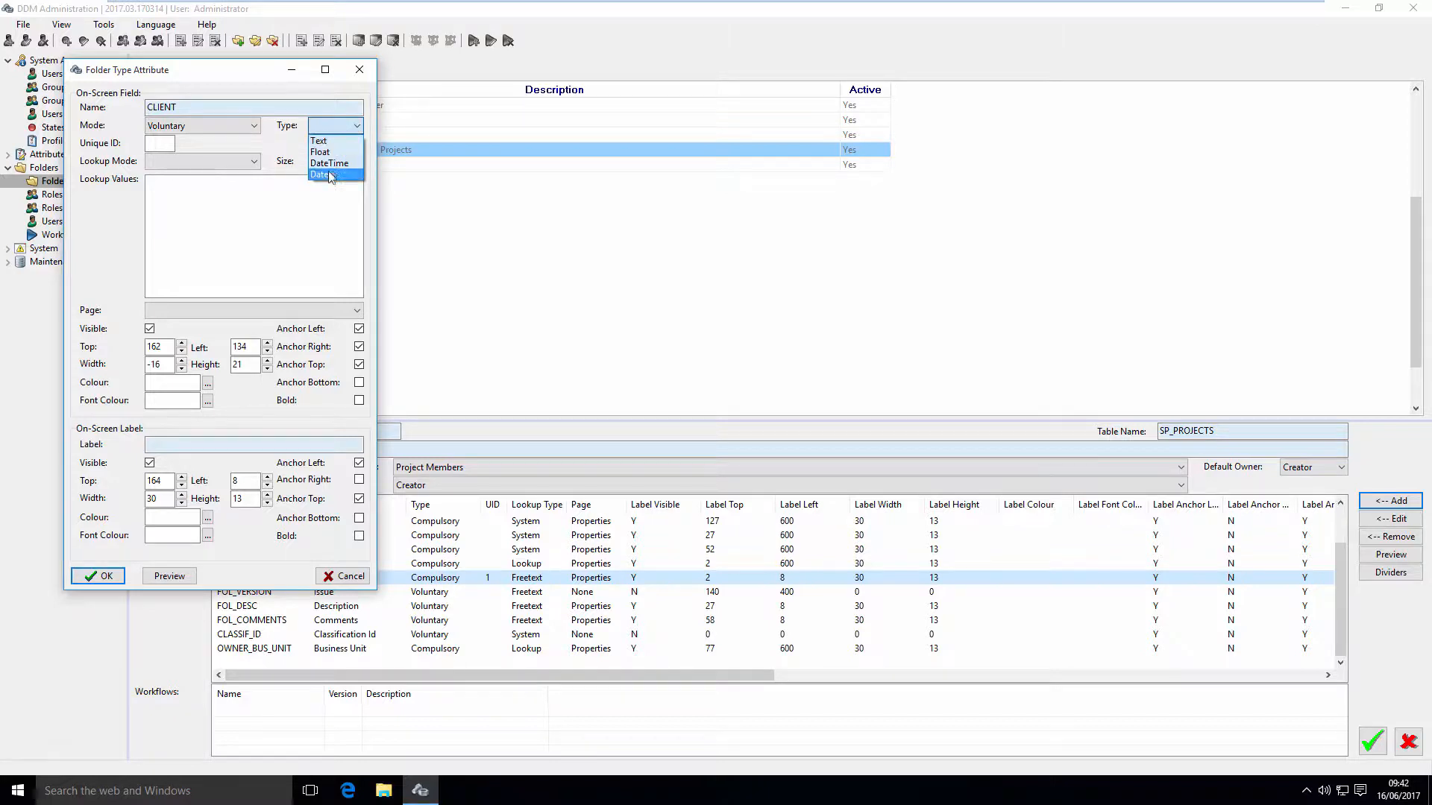
{"action": "left_click", "coordinate": [321, 141]}
- Give the CLIENT attribute the Freetext Lookup mode, size 80 and the lookup value CSI Ltd
{"action": "left_click", "coordinate": [185, 164]}
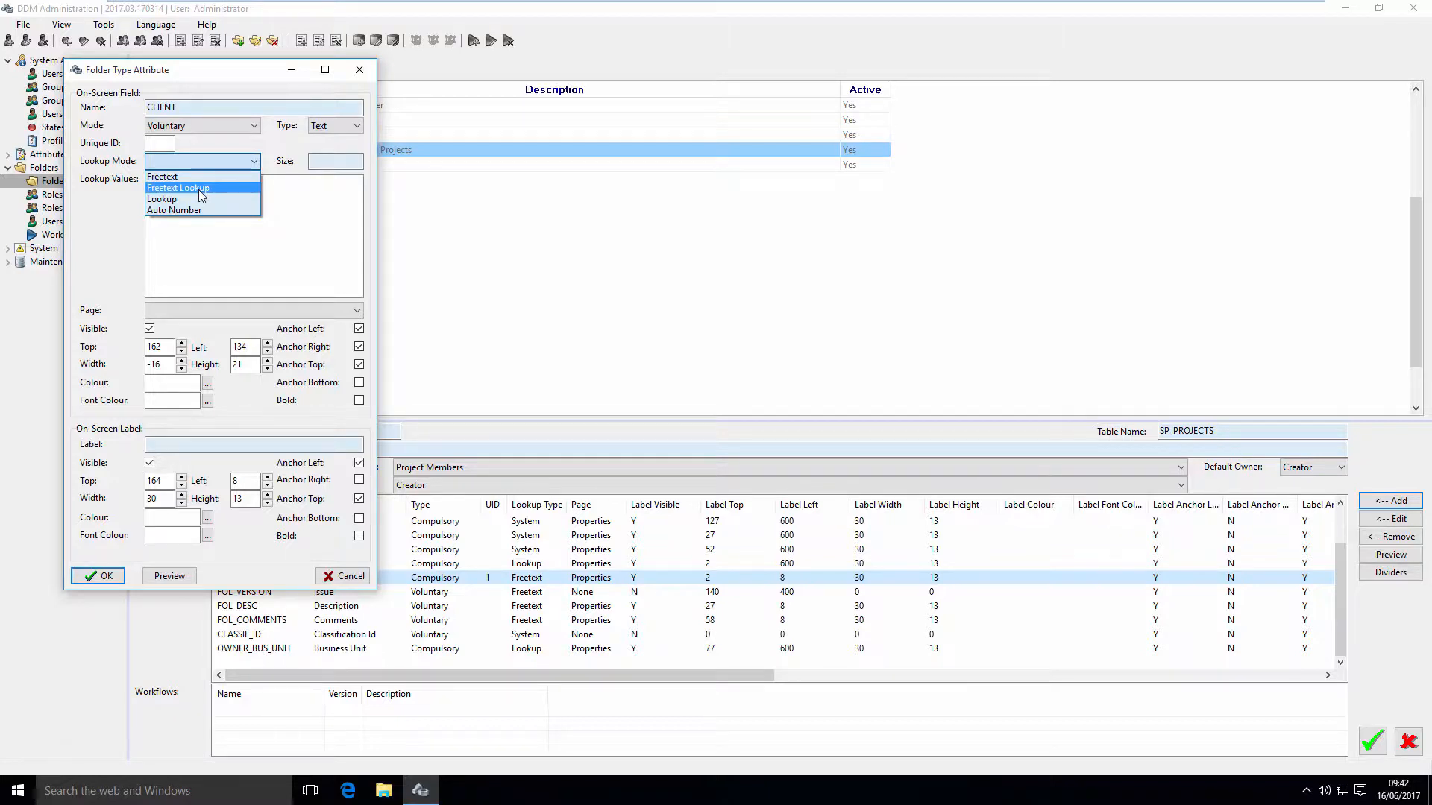
{"action": "left_click", "coordinate": [198, 190]}
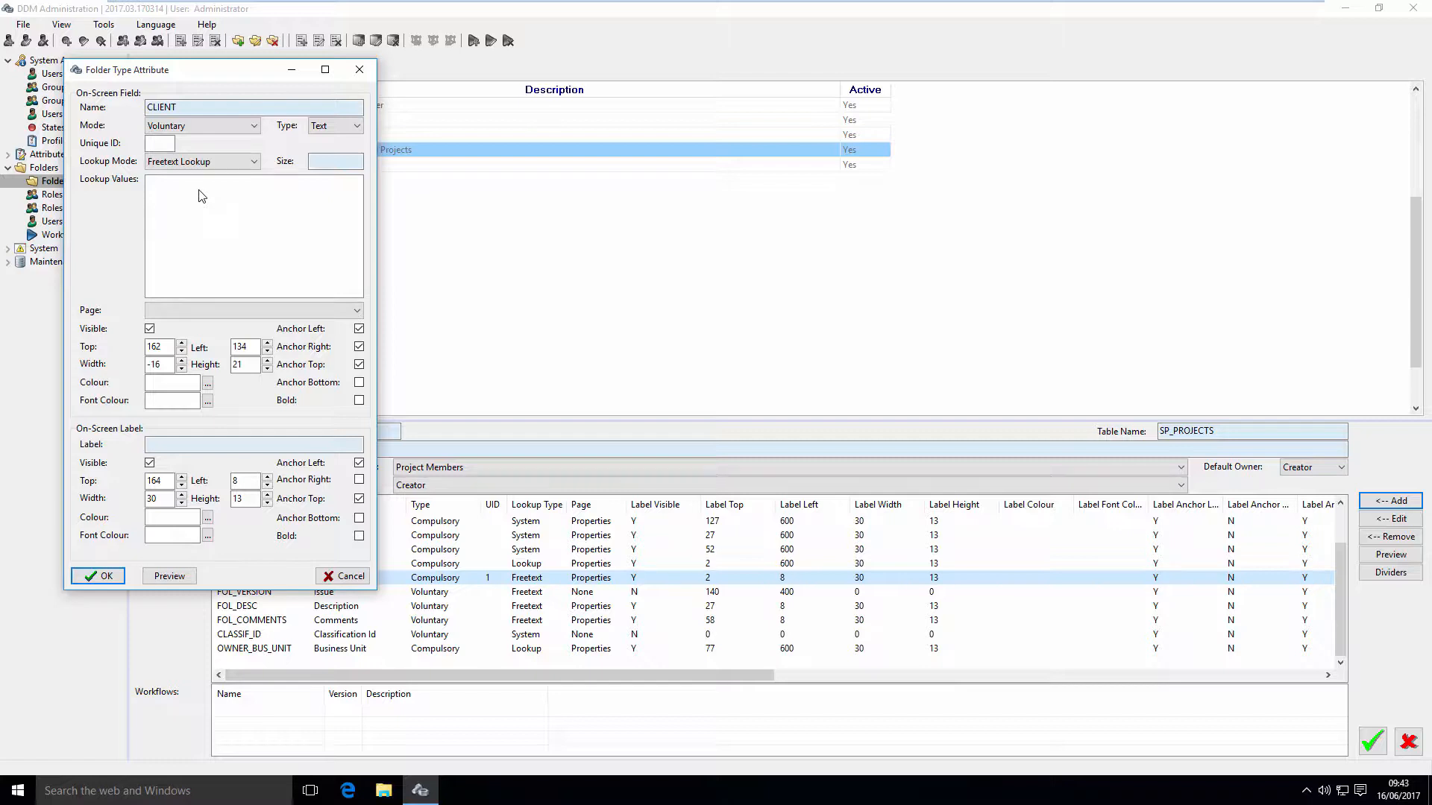
{"action": "left_click", "coordinate": [321, 161]}
{"action": "right_click", "coordinate": [202, 206]}
{"action": "left_click", "coordinate": [241, 215]}
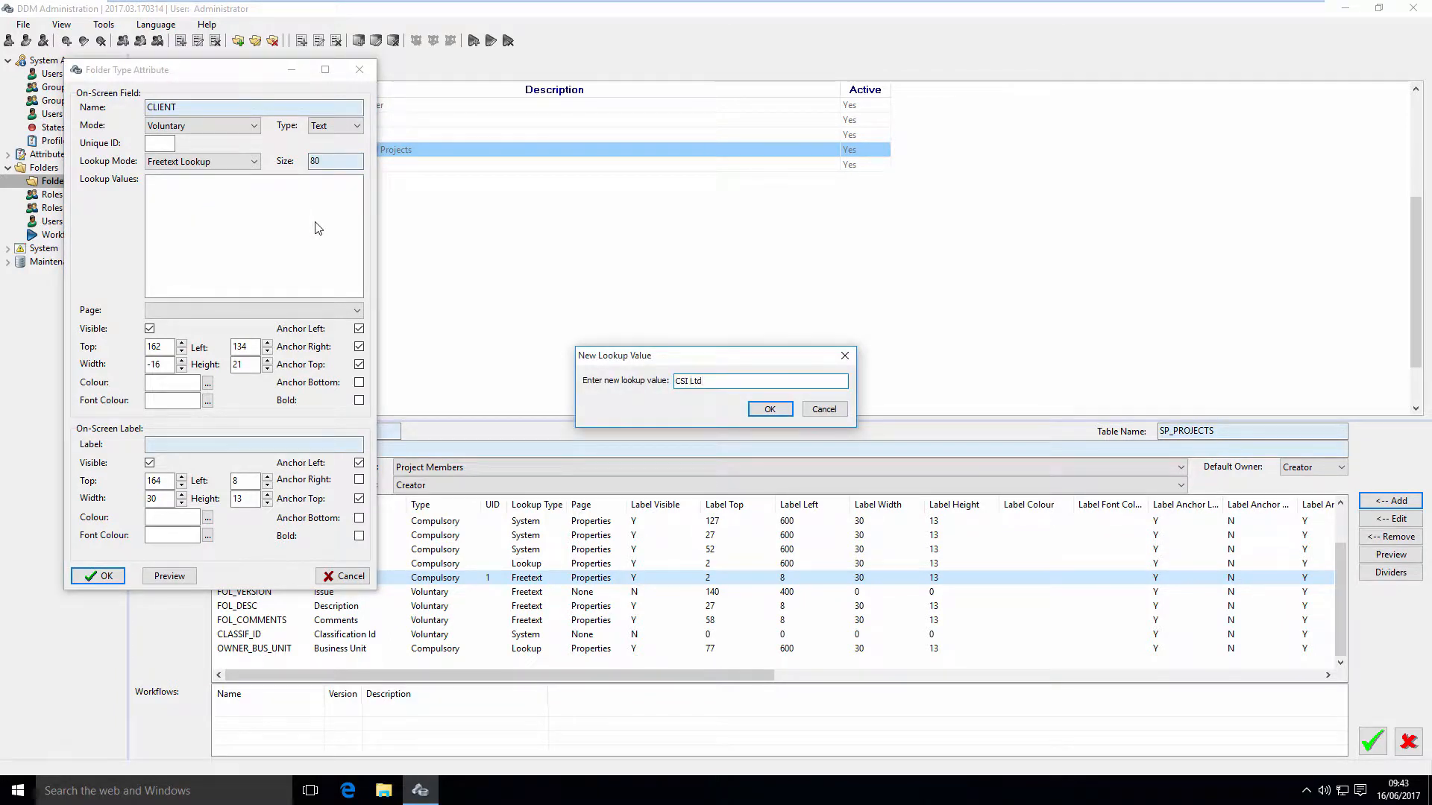
{"action": "left_click", "coordinate": [768, 409]}
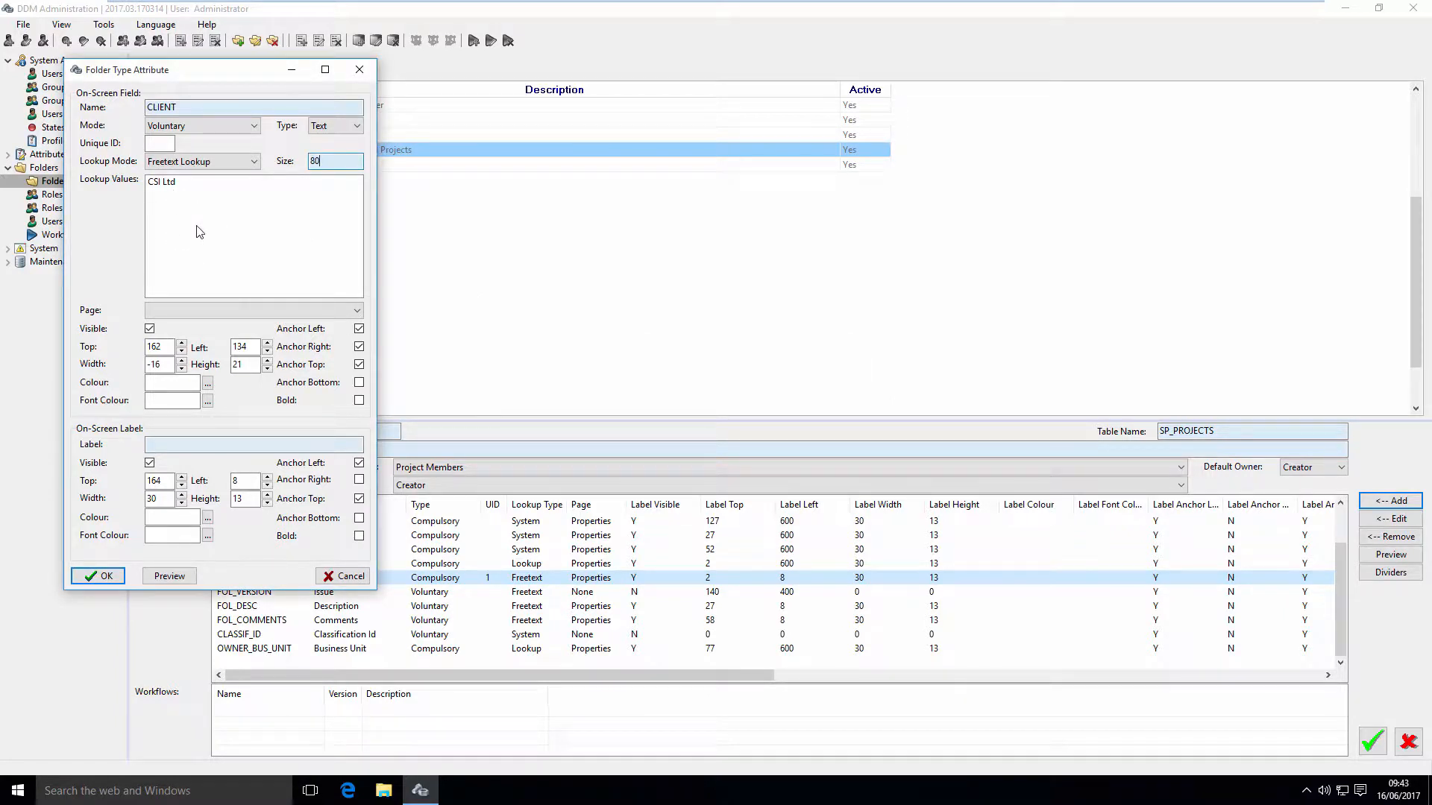
- Preview the folder layout beside the attribute dialog and assign the CLIENT attribute to the Properties page
{"action": "left_click_drag", "start_coordinate": [209, 70], "coordinate": [192, 73]}
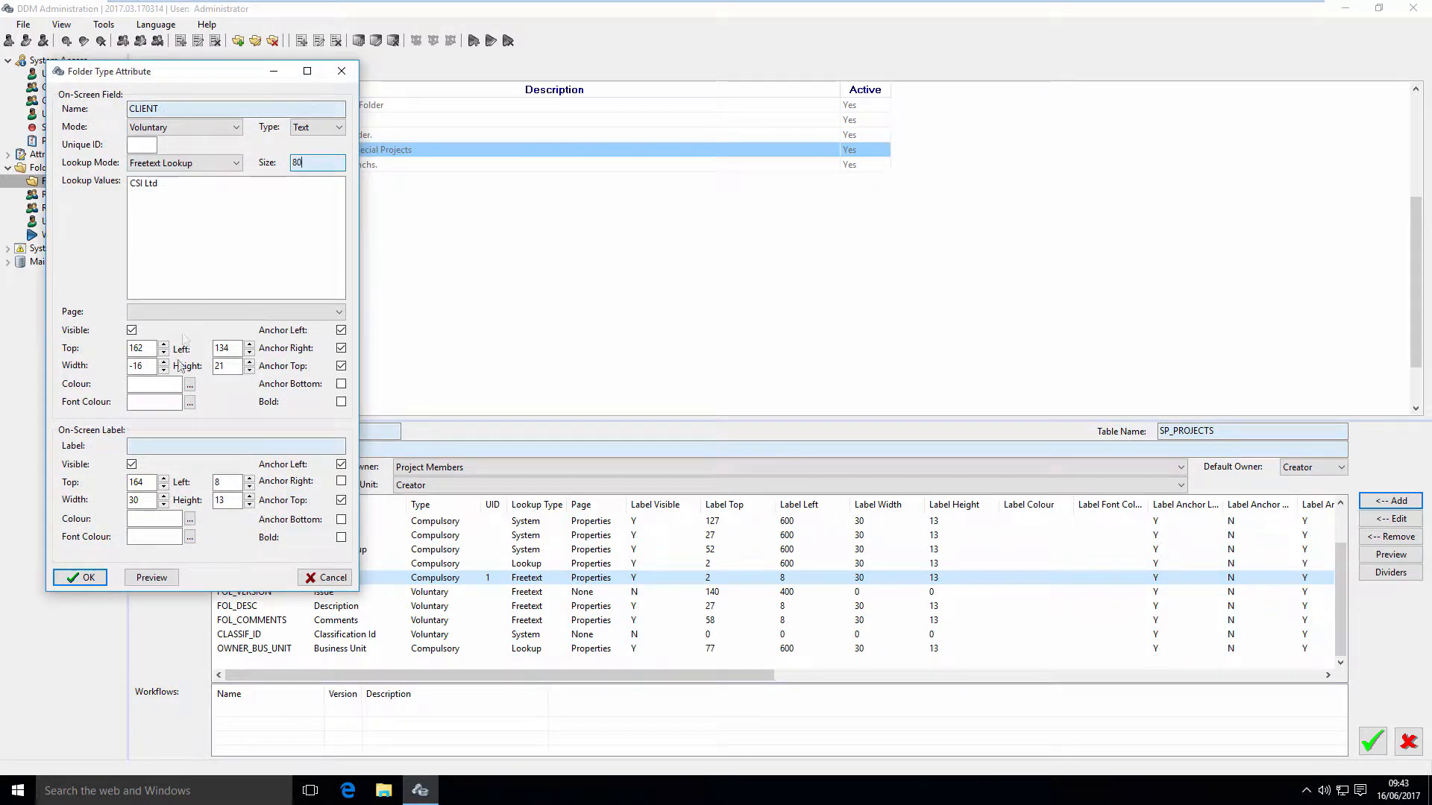
{"action": "left_click", "coordinate": [151, 577]}
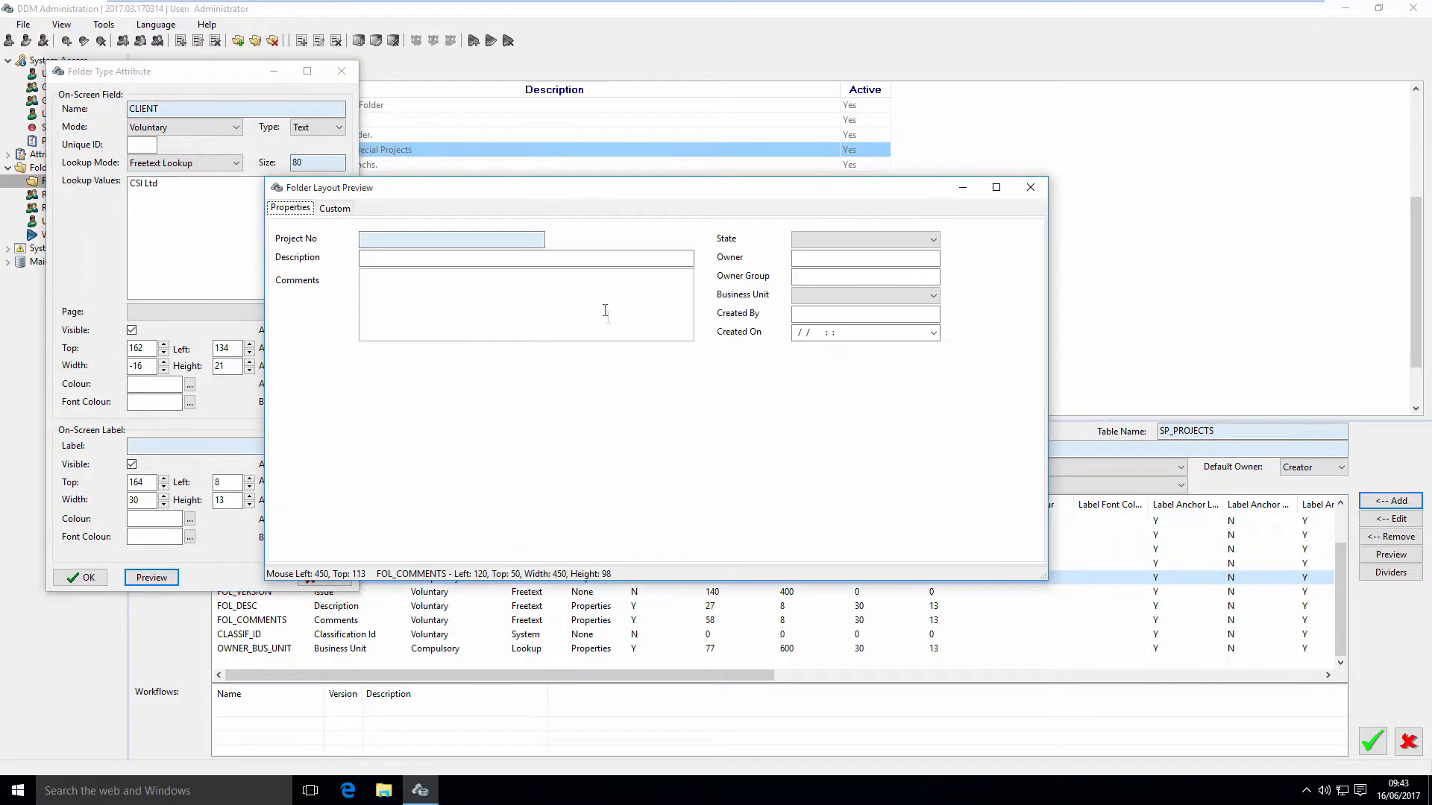
{"action": "left_click_drag", "start_coordinate": [528, 192], "coordinate": [642, 170]}
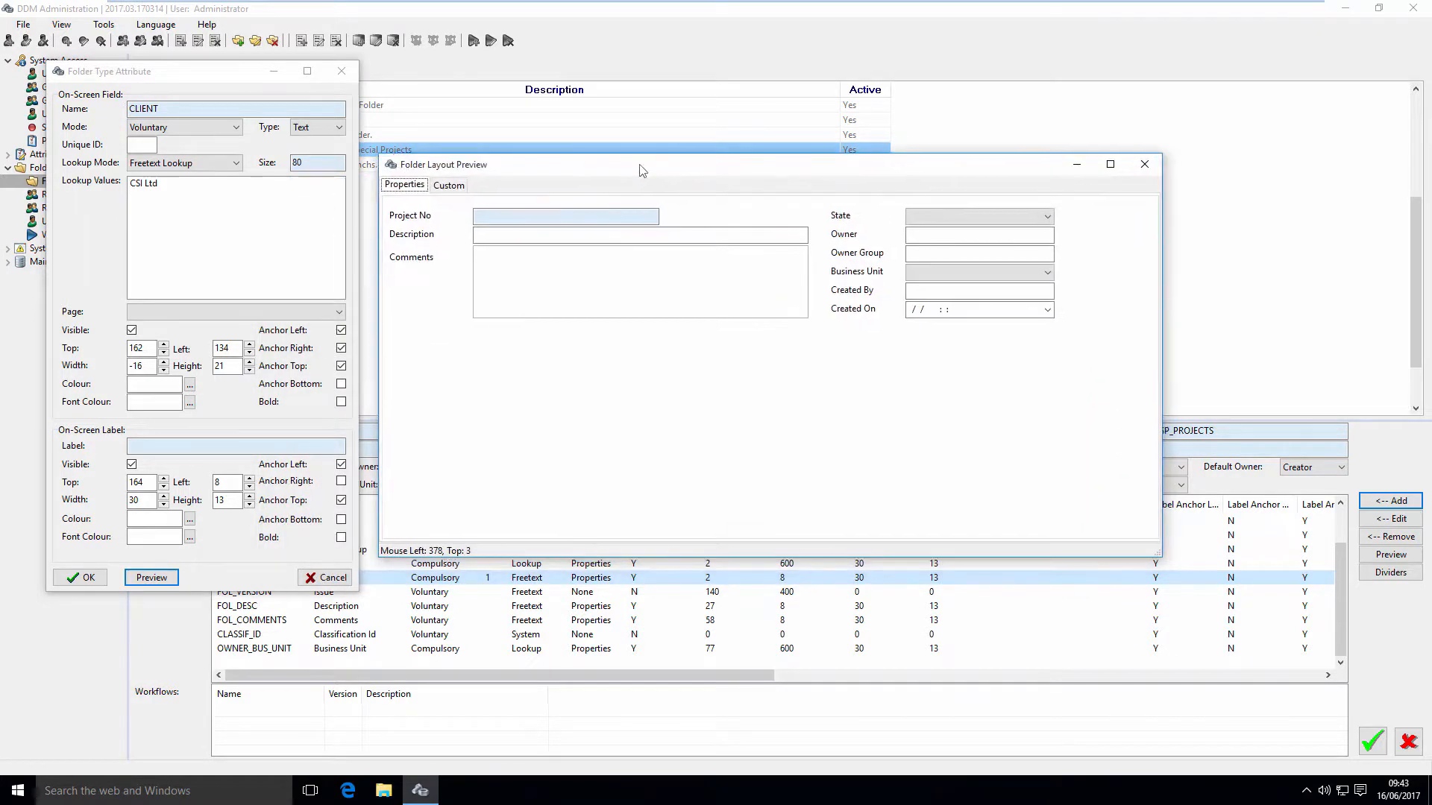
{"action": "left_click", "coordinate": [448, 187]}
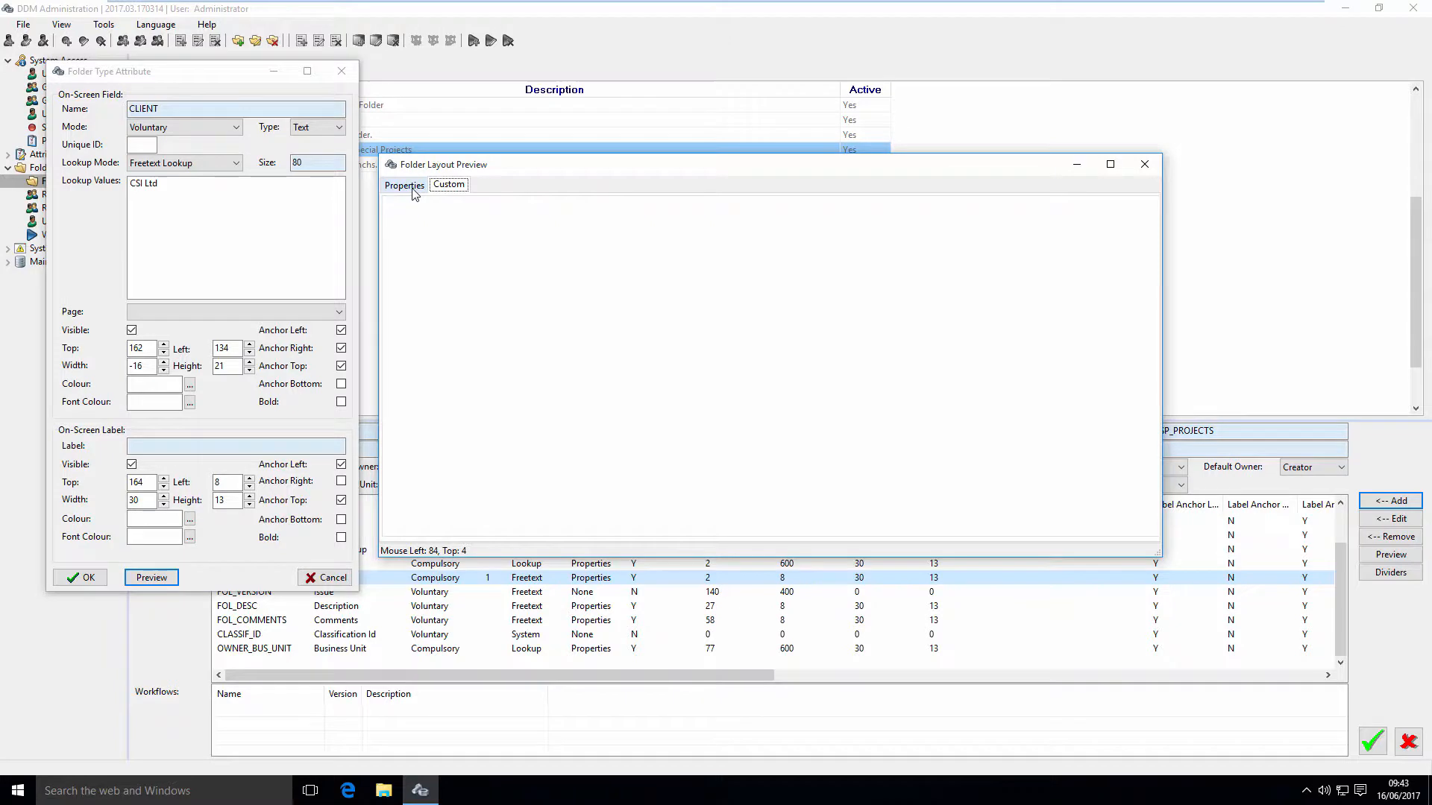
{"action": "left_click", "coordinate": [412, 186]}
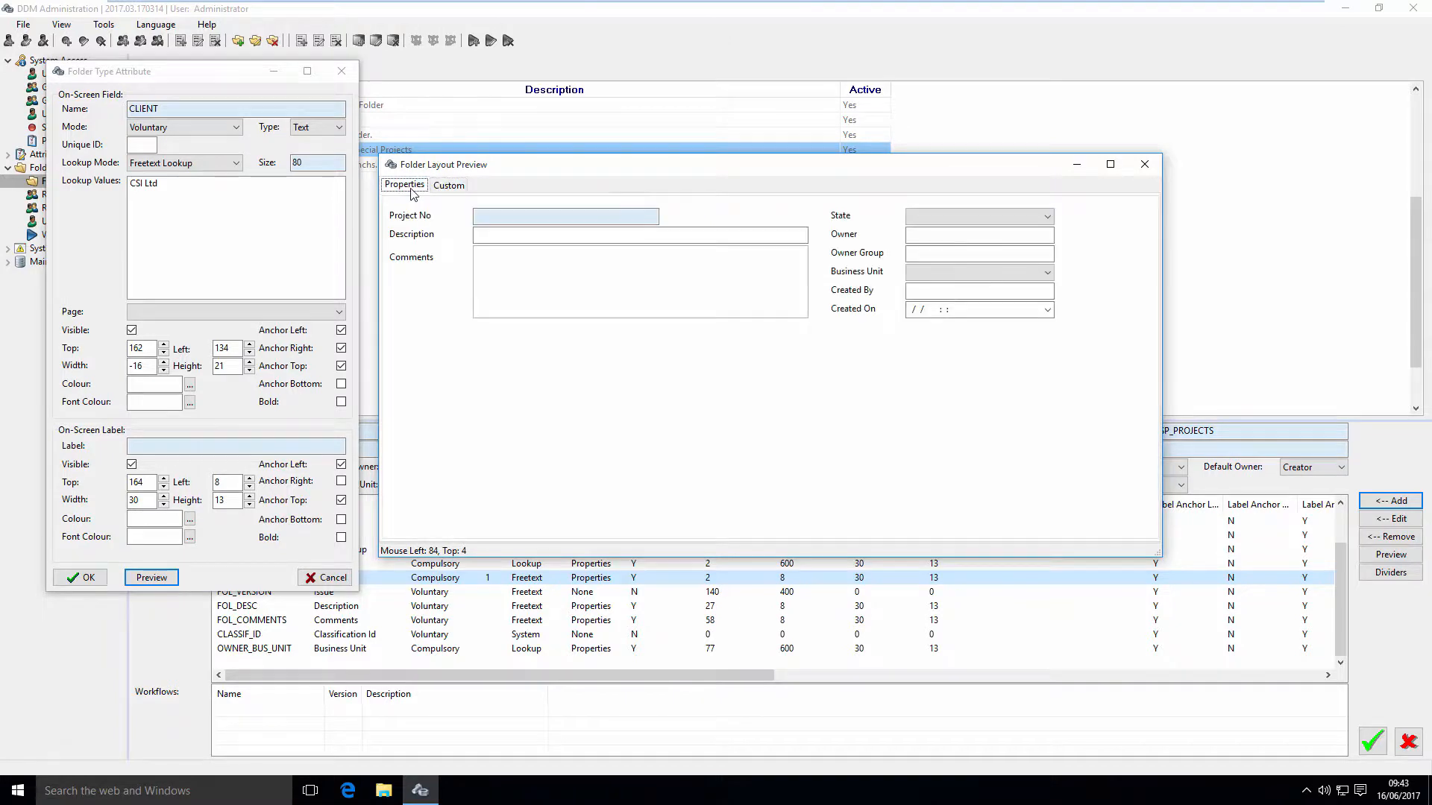
{"action": "left_click", "coordinate": [145, 313]}
{"action": "left_click", "coordinate": [150, 327]}
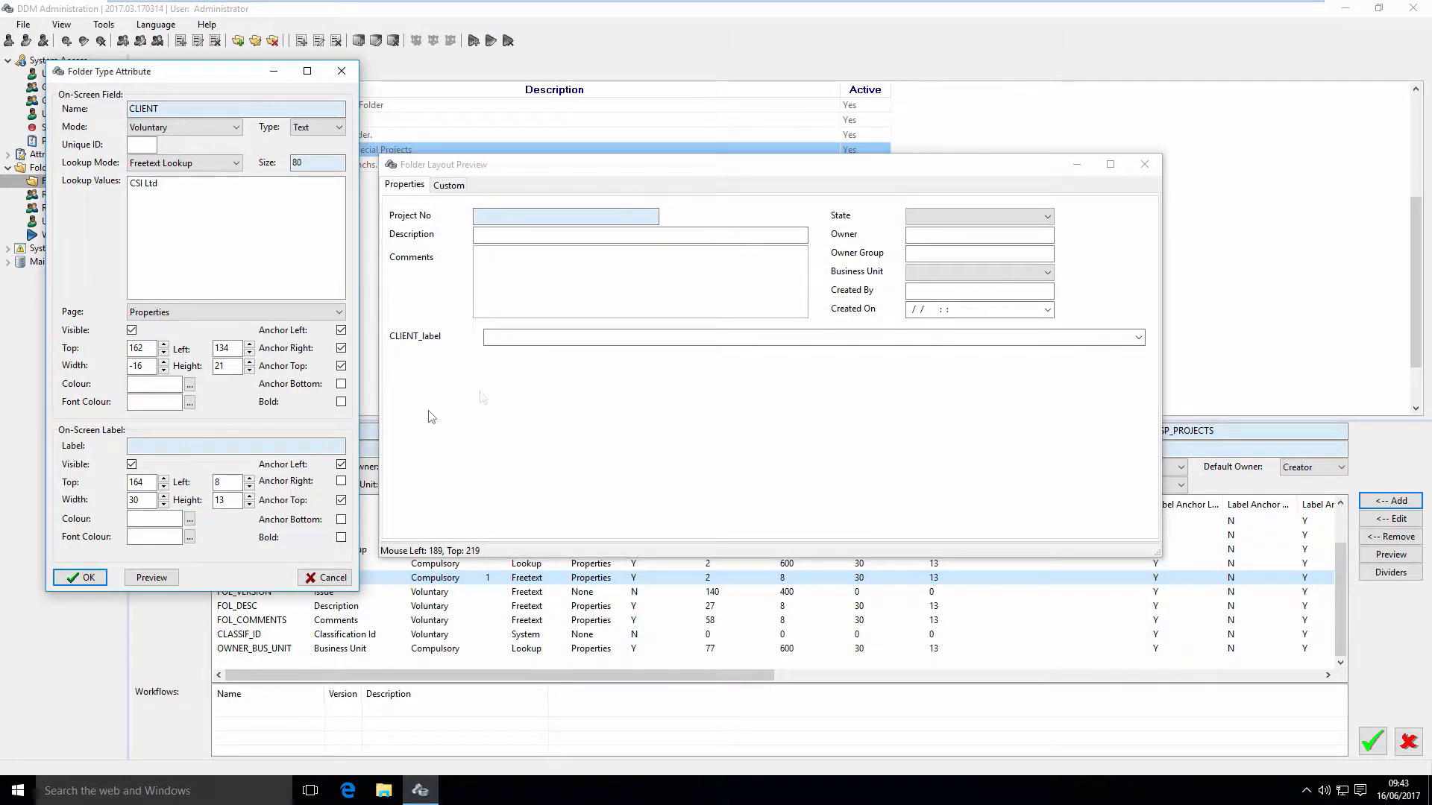
- Set the CLIENT attribute's on-screen label to Client
{"action": "left_click", "coordinate": [172, 445]}
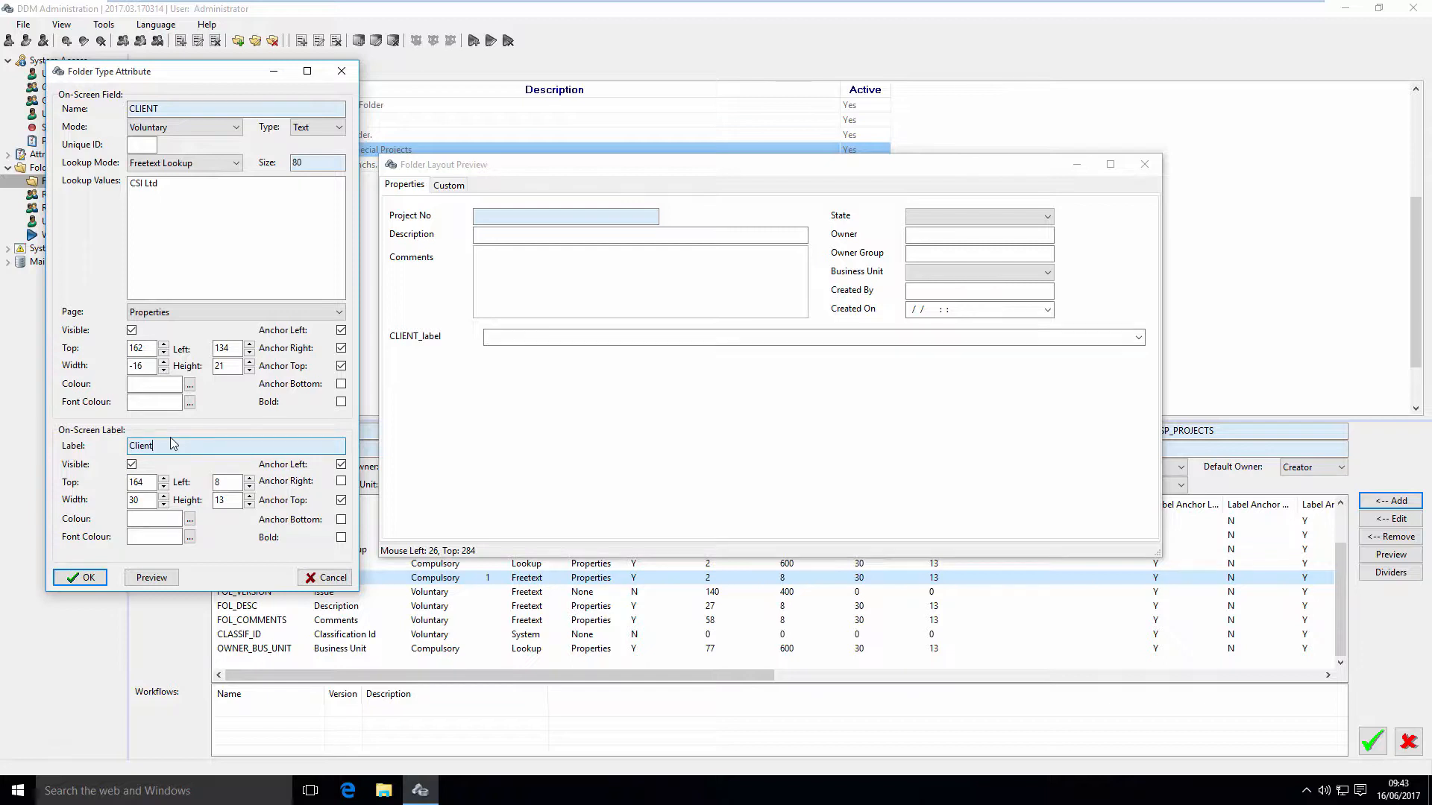
{"action": "type", "text": "Client"}
{"action": "key", "text": "Tab"}
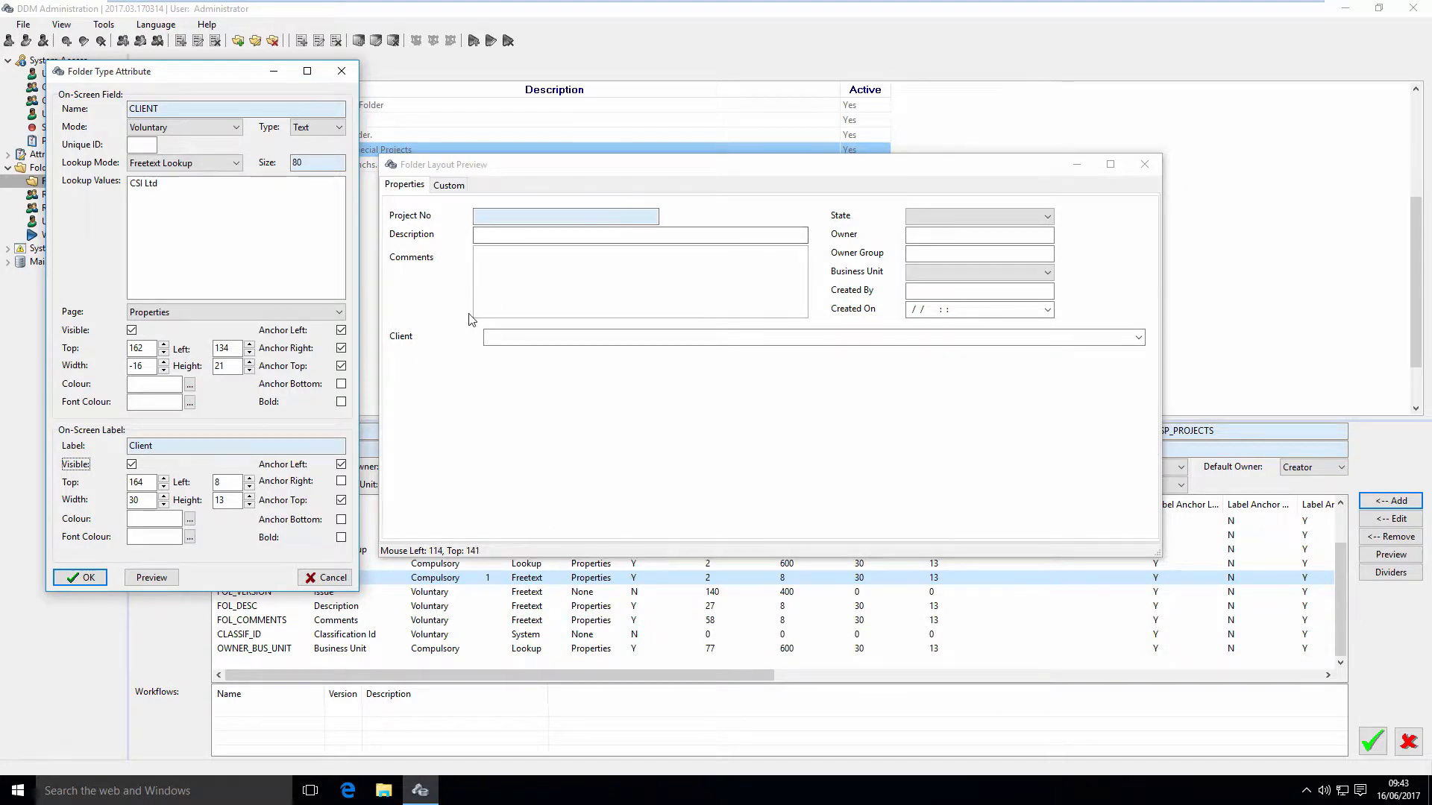
- Position the CLIENT attribute's on-screen field at Top 150 and Left 120
{"action": "left_click_drag", "start_coordinate": [153, 348], "coordinate": [108, 350]}
{"action": "type", "text": "150"}
{"action": "key", "text": "Tab"}
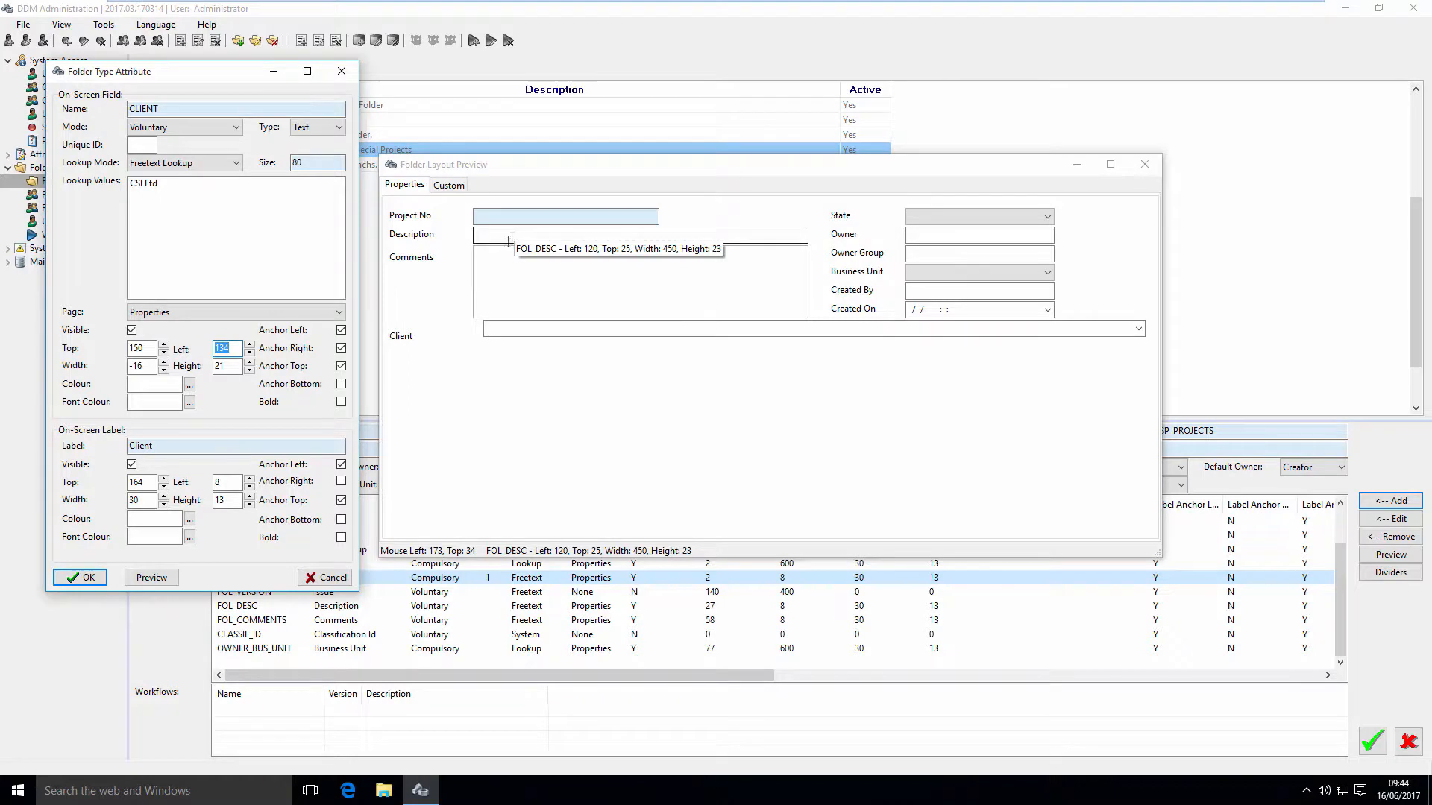
{"action": "type", "text": "120"}
{"action": "key", "text": "Tab"}
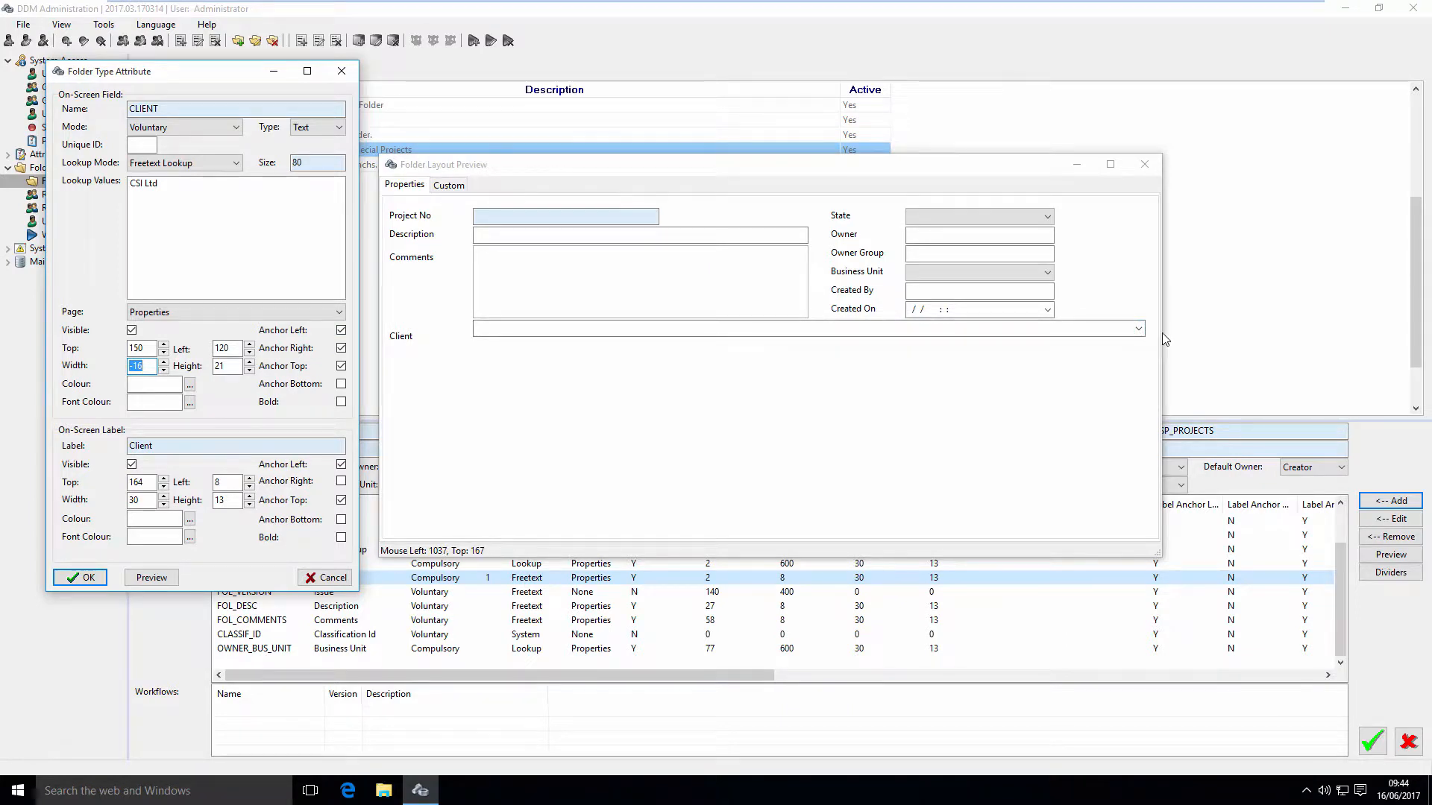
- Remove the right anchor from the CLIENT field and set its width to 450
{"action": "mouse_move", "coordinate": [1161, 336]}
{"action": "left_mouse_down"}
{"action": "mouse_move", "coordinate": [1291, 337]}
{"action": "mouse_move", "coordinate": [1185, 337]}
{"action": "left_mouse_up"}
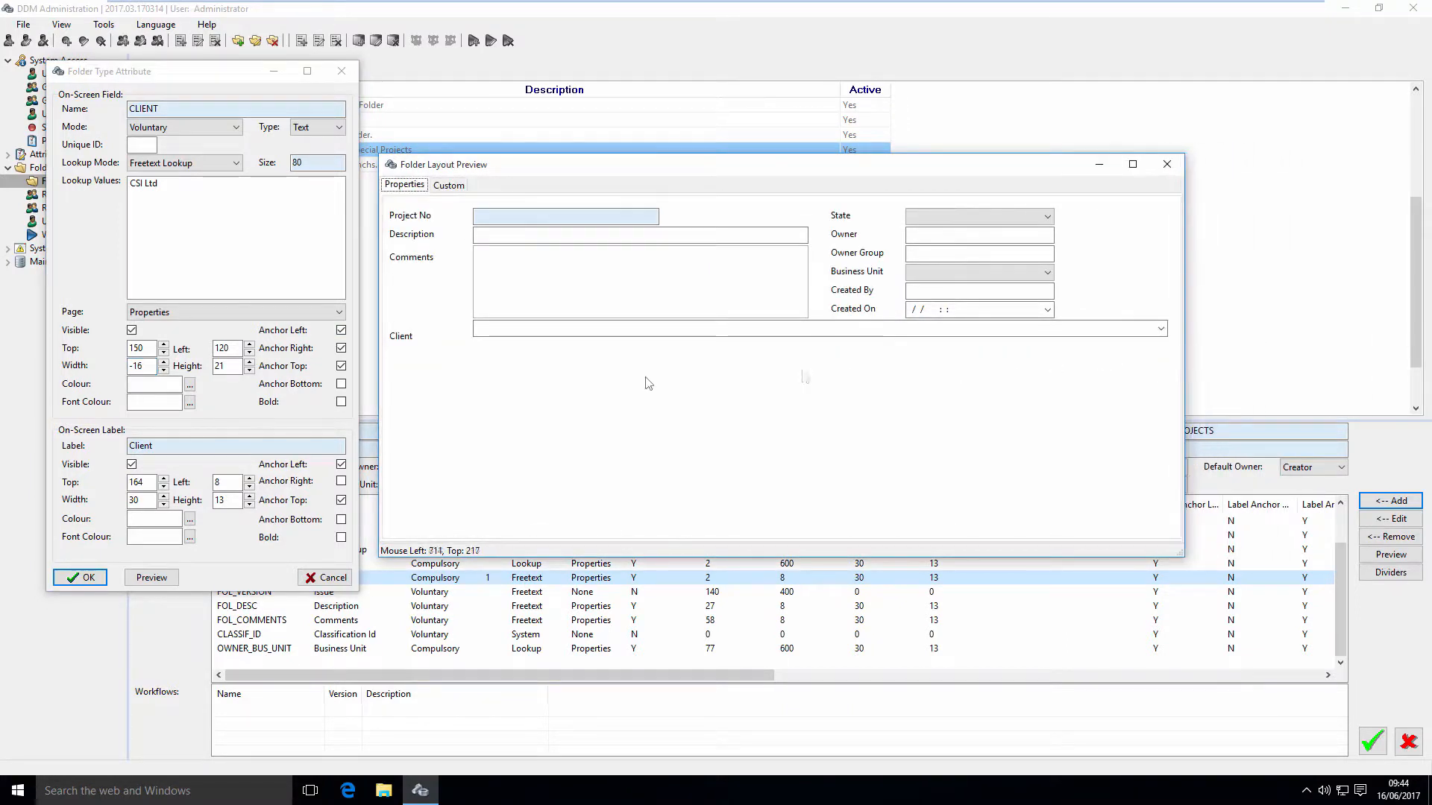
{"action": "left_click", "coordinate": [341, 349]}
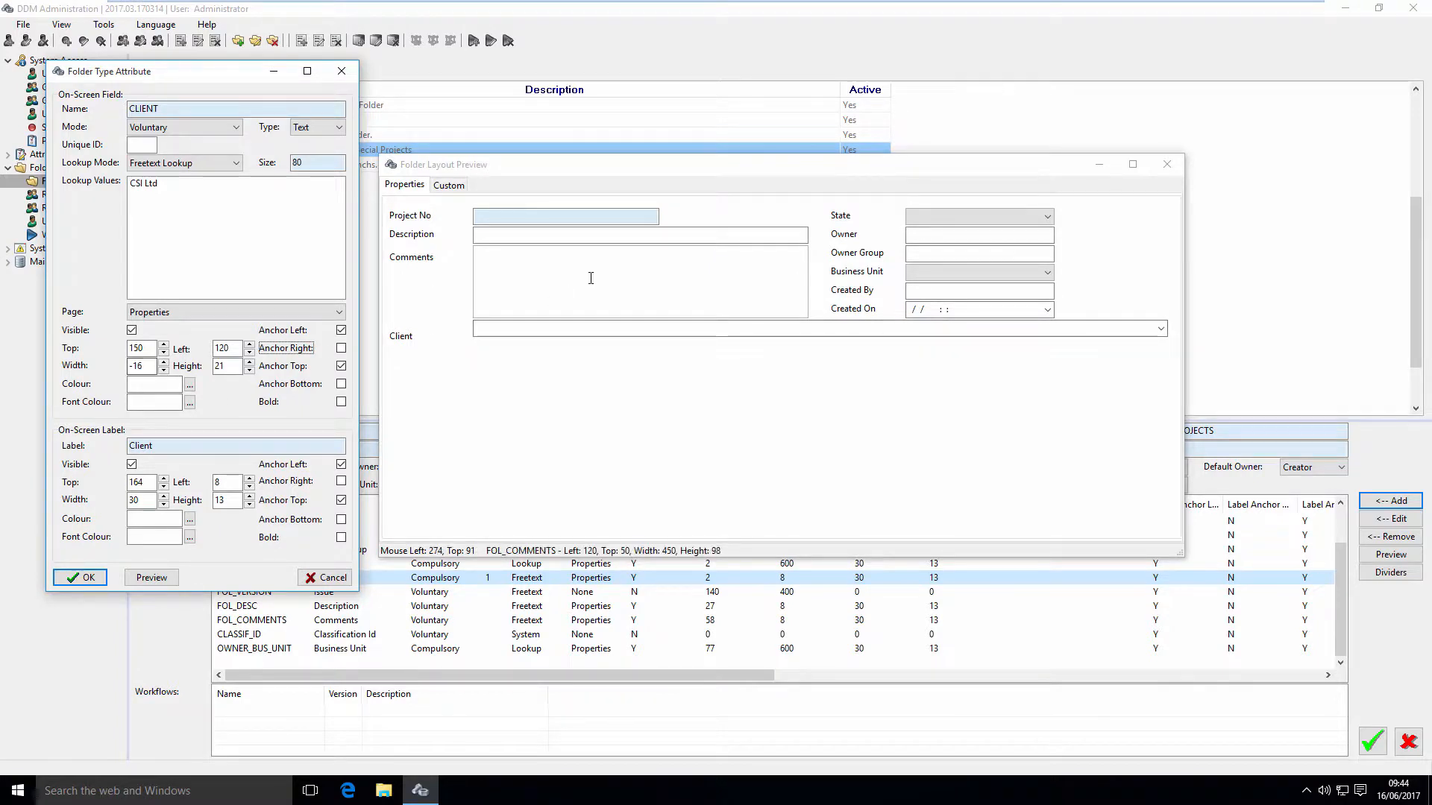
{"action": "left_click_drag", "start_coordinate": [148, 366], "coordinate": [79, 360]}
{"action": "type", "text": "450"}
{"action": "key", "text": "Tab"}
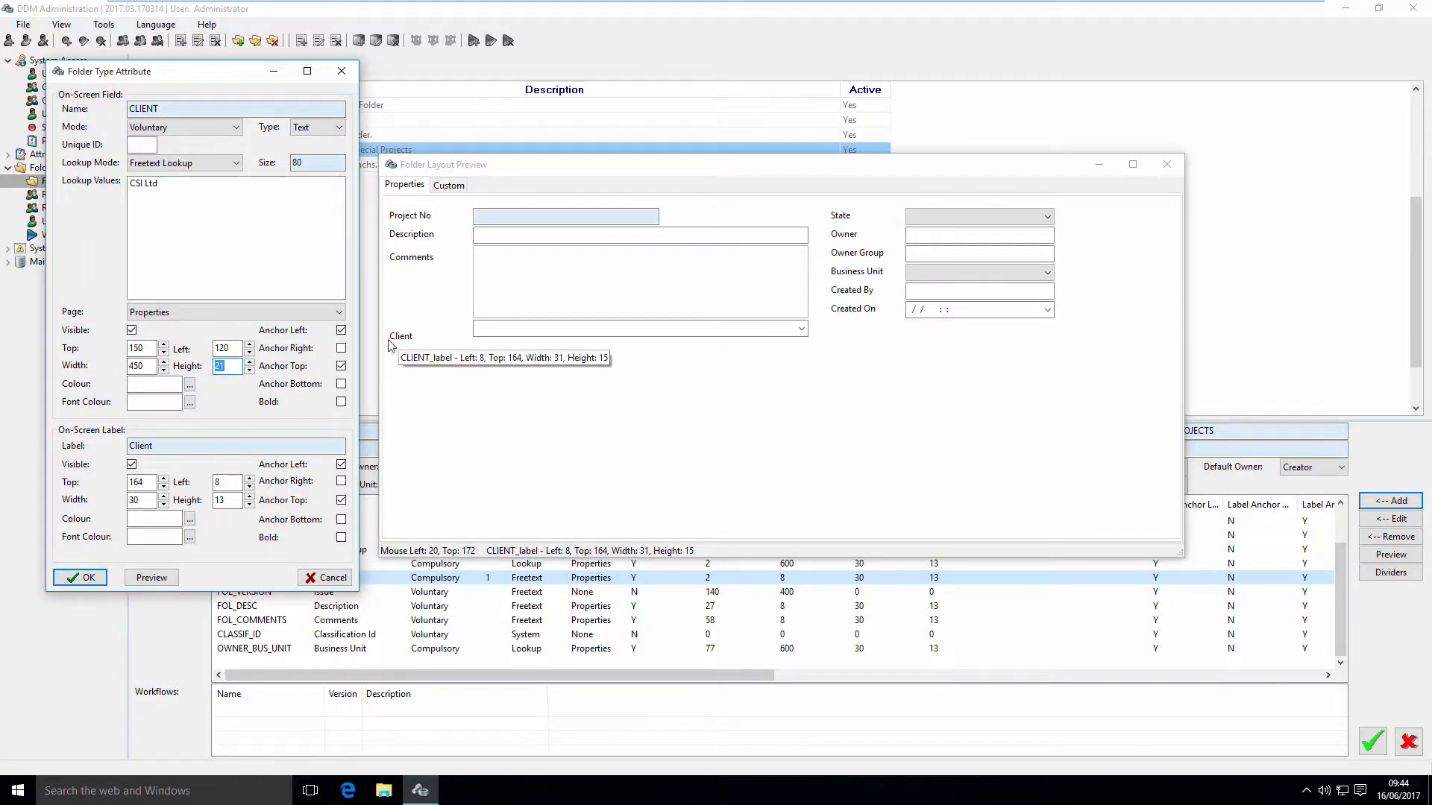
- Set the Client label's Top to 152, confirm the attribute and save the Special Projects folder type
{"action": "double_click", "coordinate": [148, 348]}
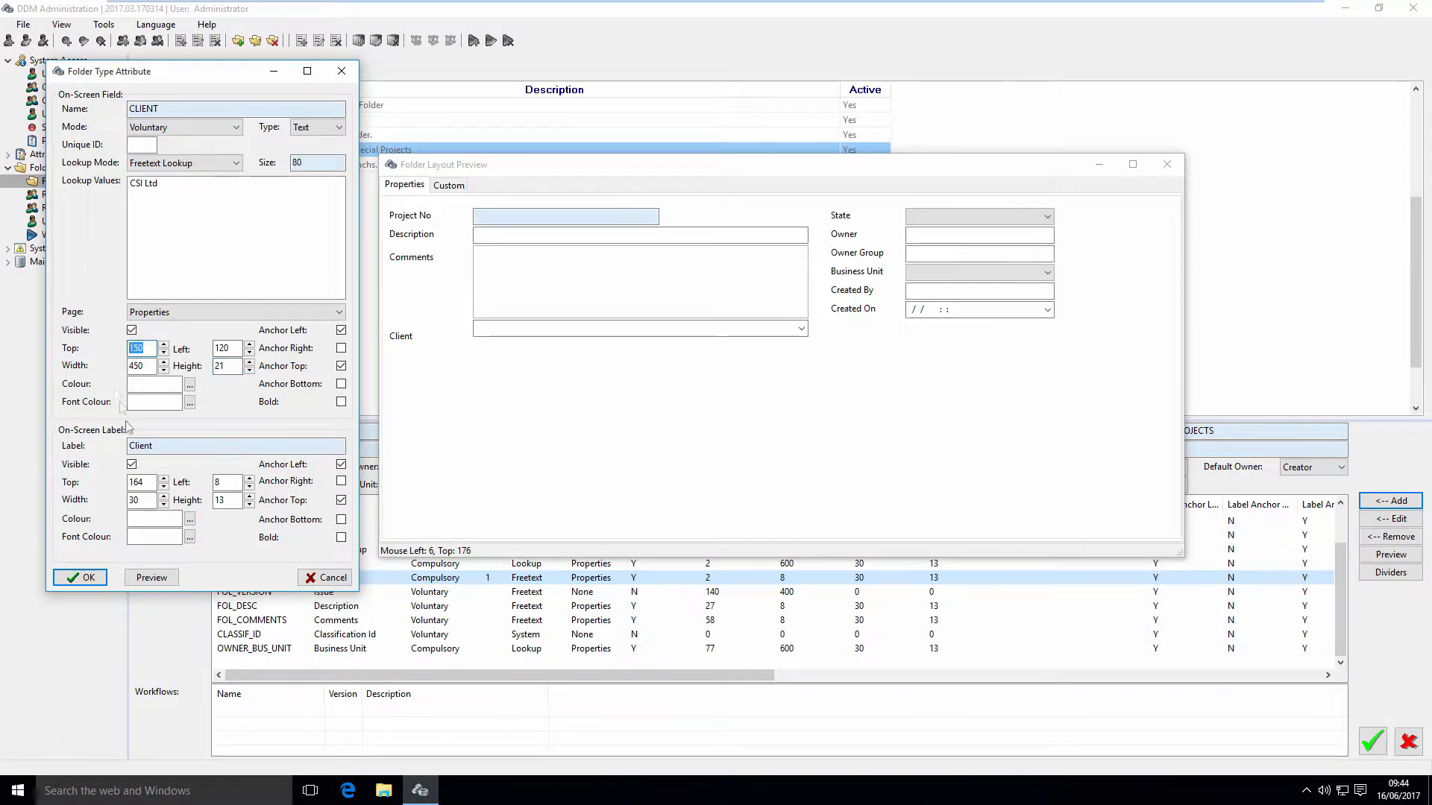
{"action": "double_click", "coordinate": [152, 482]}
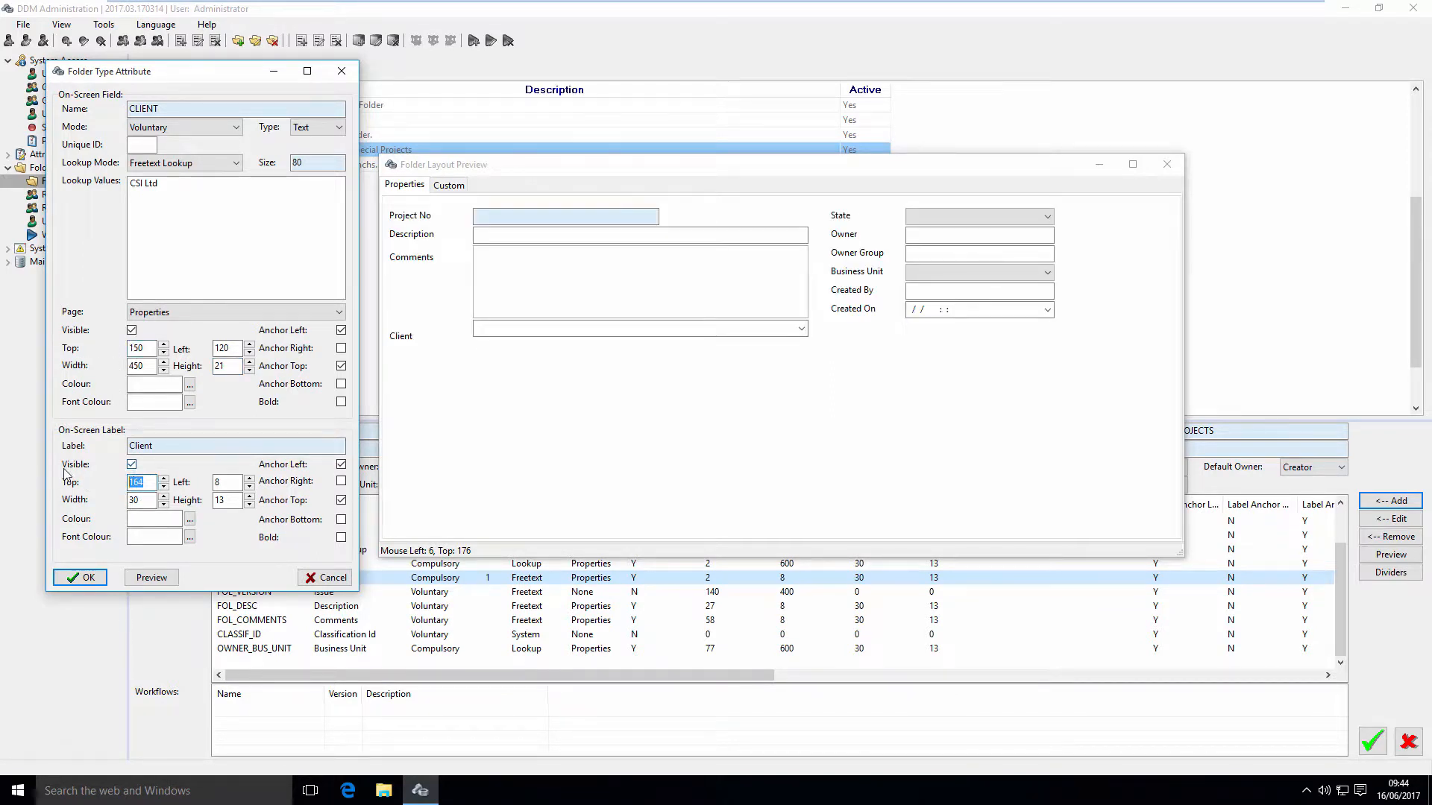
{"action": "key", "text": "Tab"}
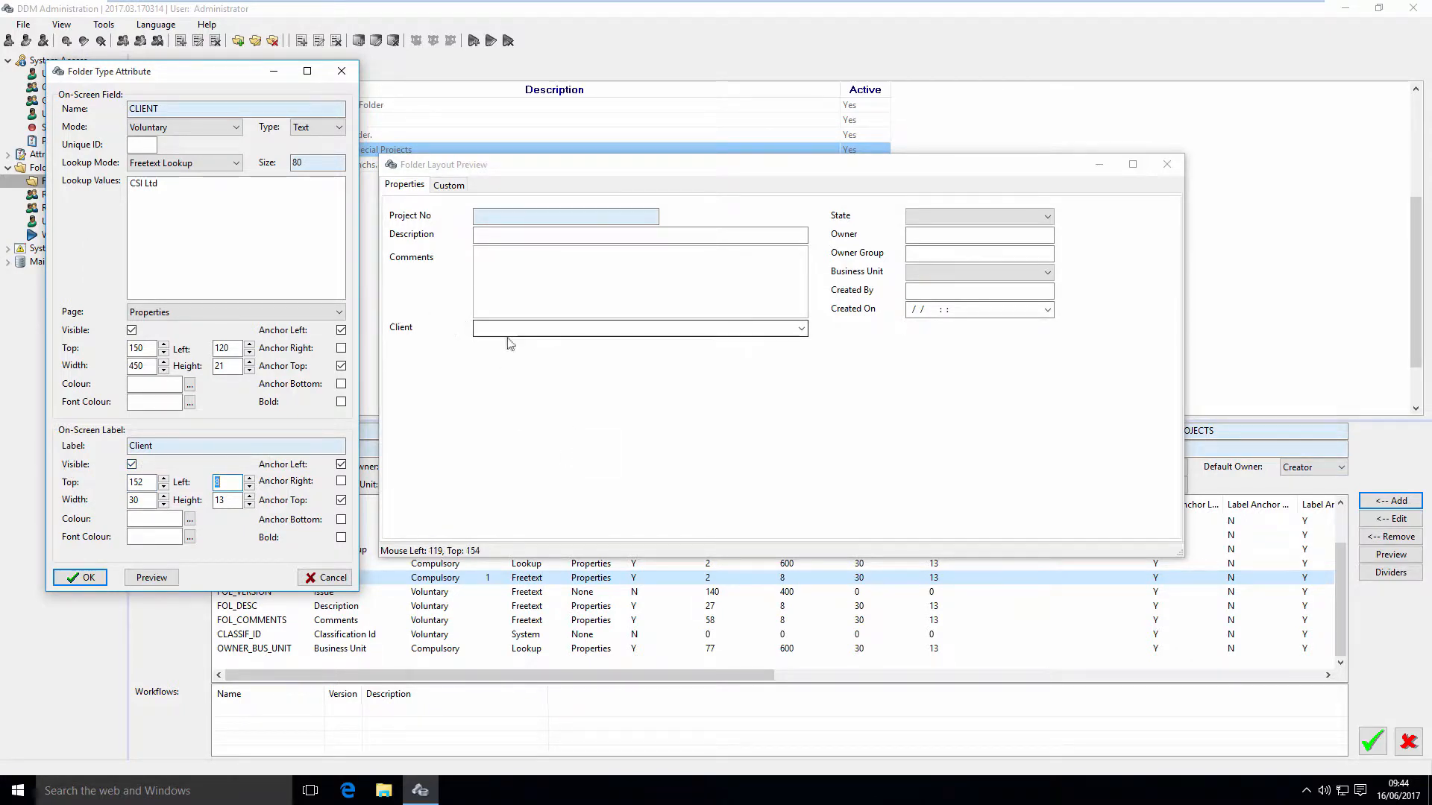
{"action": "left_click", "coordinate": [80, 578]}
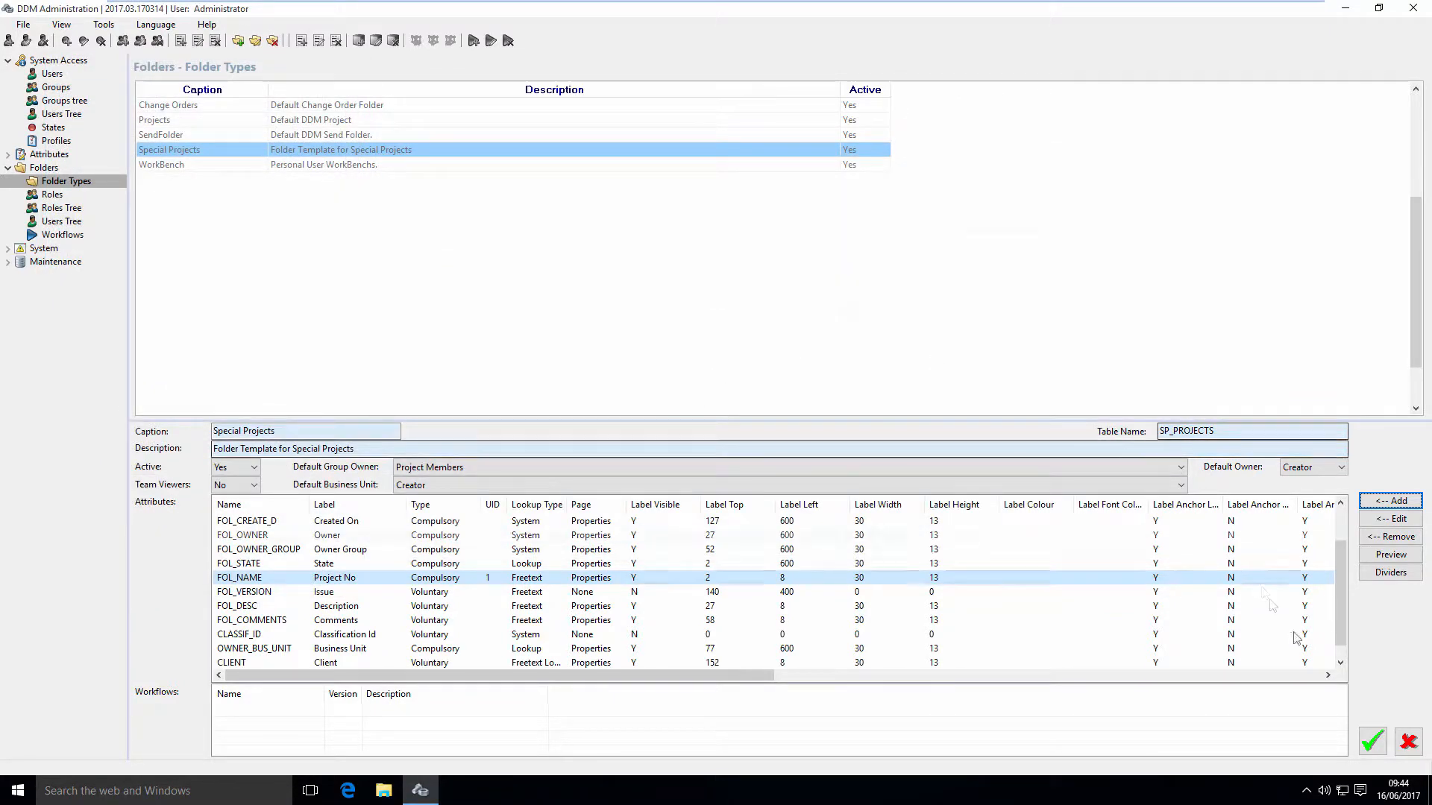
{"action": "left_click", "coordinate": [1374, 740]}
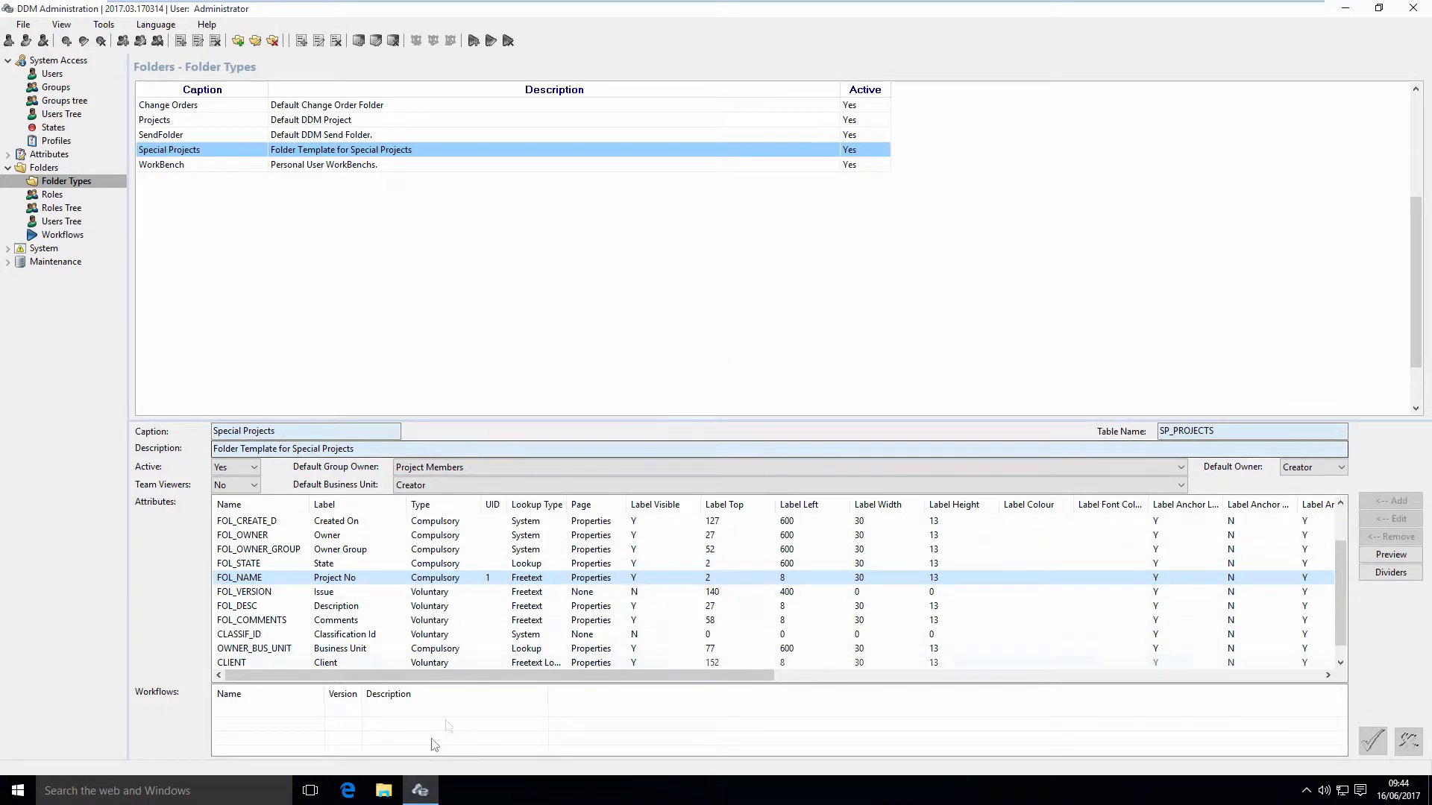
- Launch DDM Office from the Windows search and maximize its window
{"action": "left_click", "coordinate": [216, 796]}
{"action": "type", "text": "ddm o"}
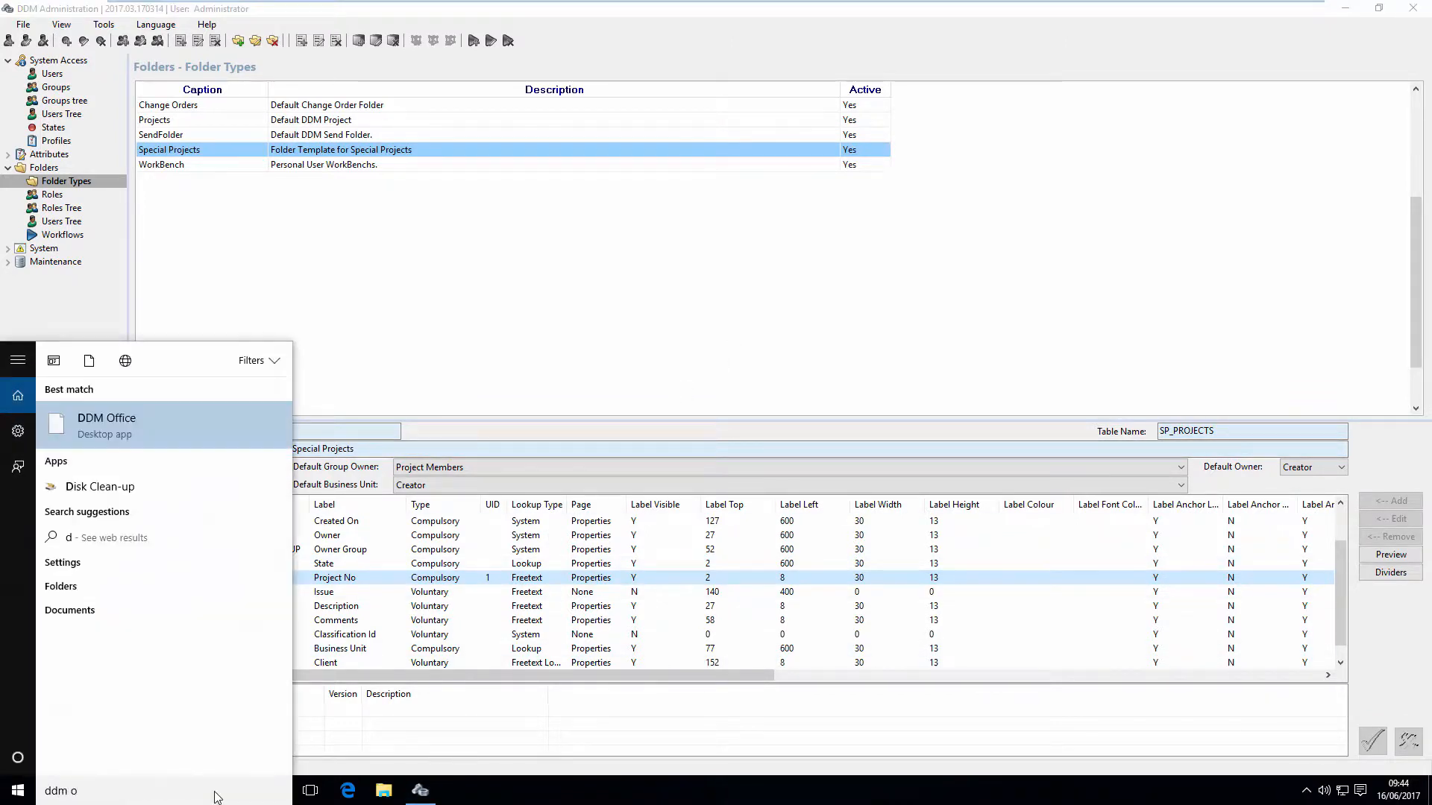
{"action": "left_click", "coordinate": [94, 425]}
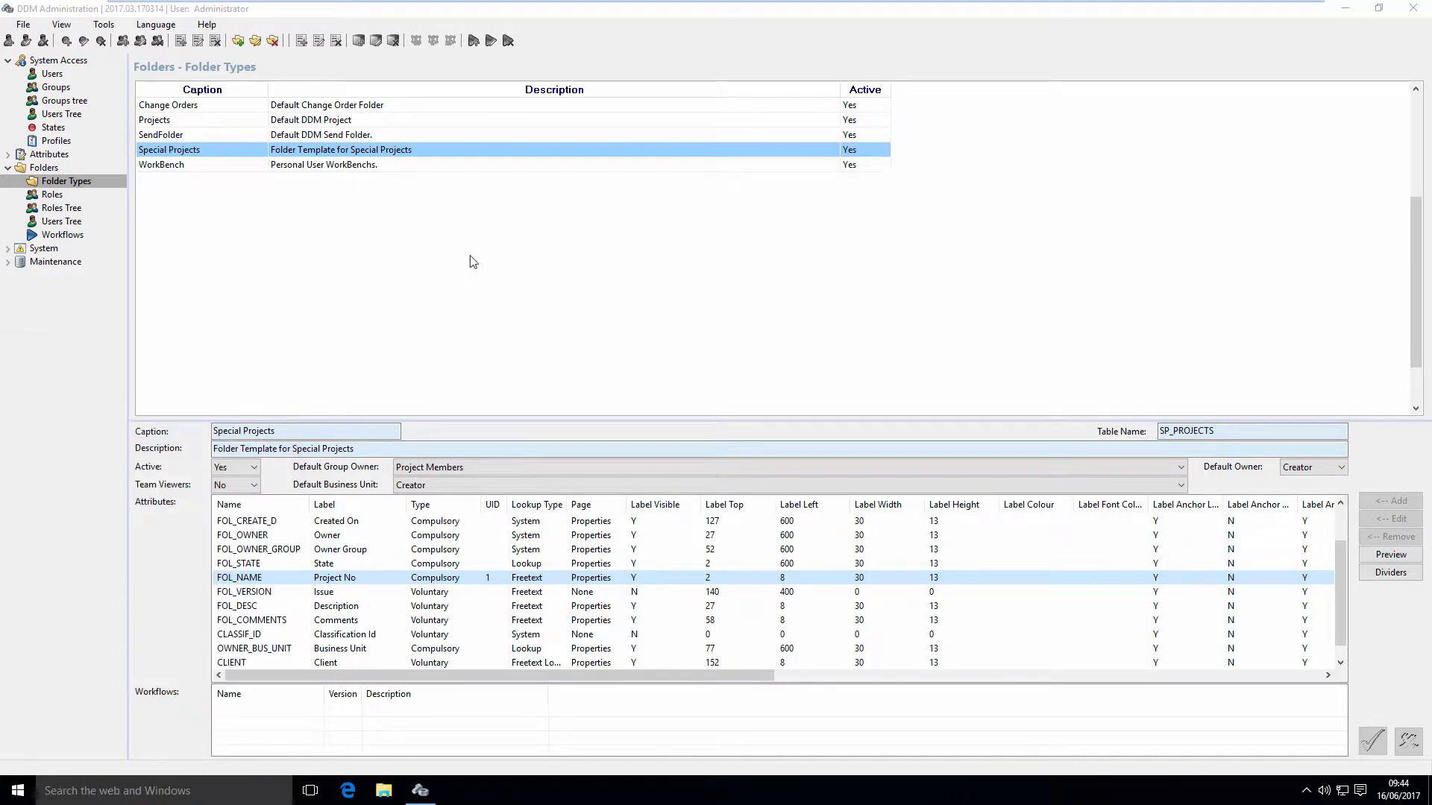
{"action": "left_click", "coordinate": [801, 446]}
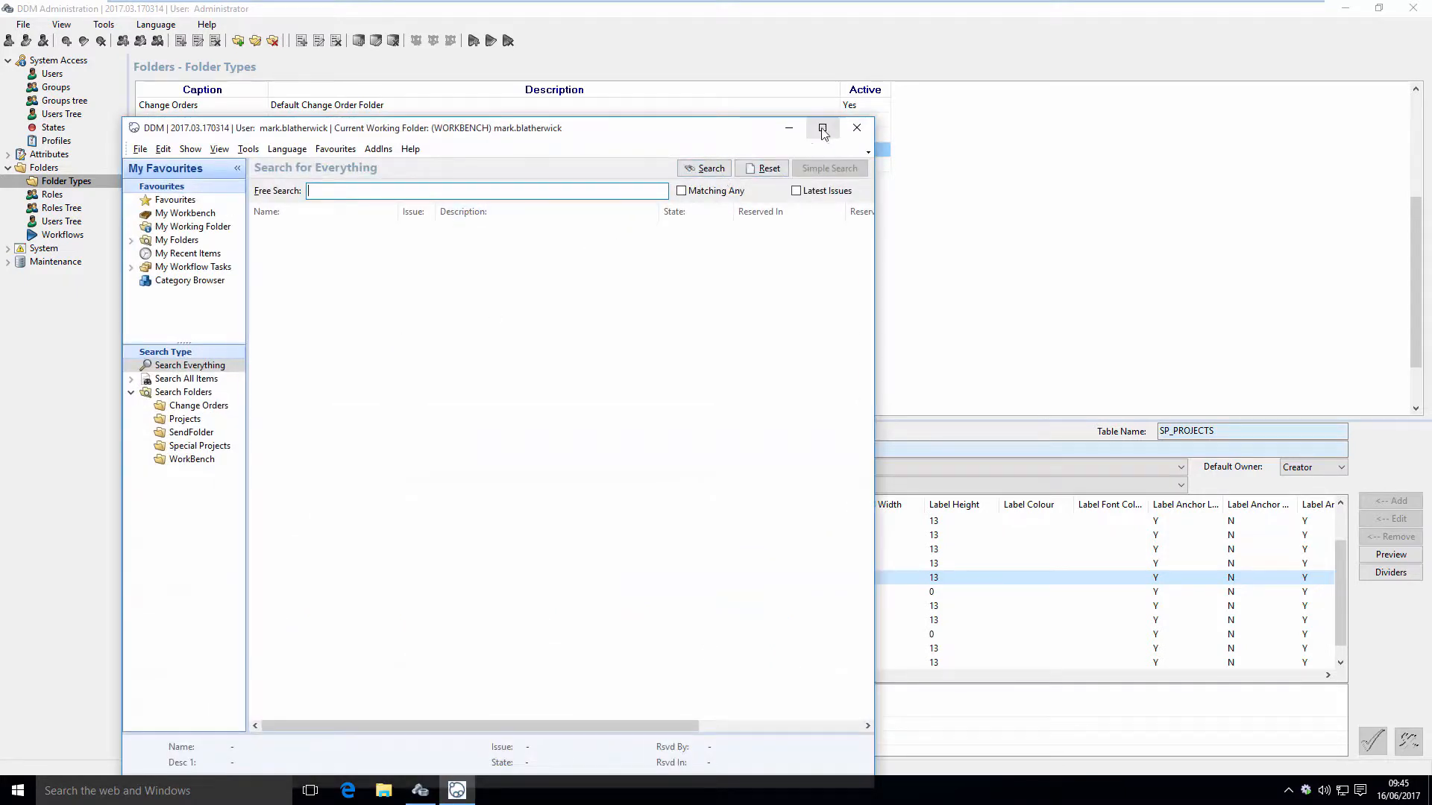
{"action": "left_click", "coordinate": [823, 127]}
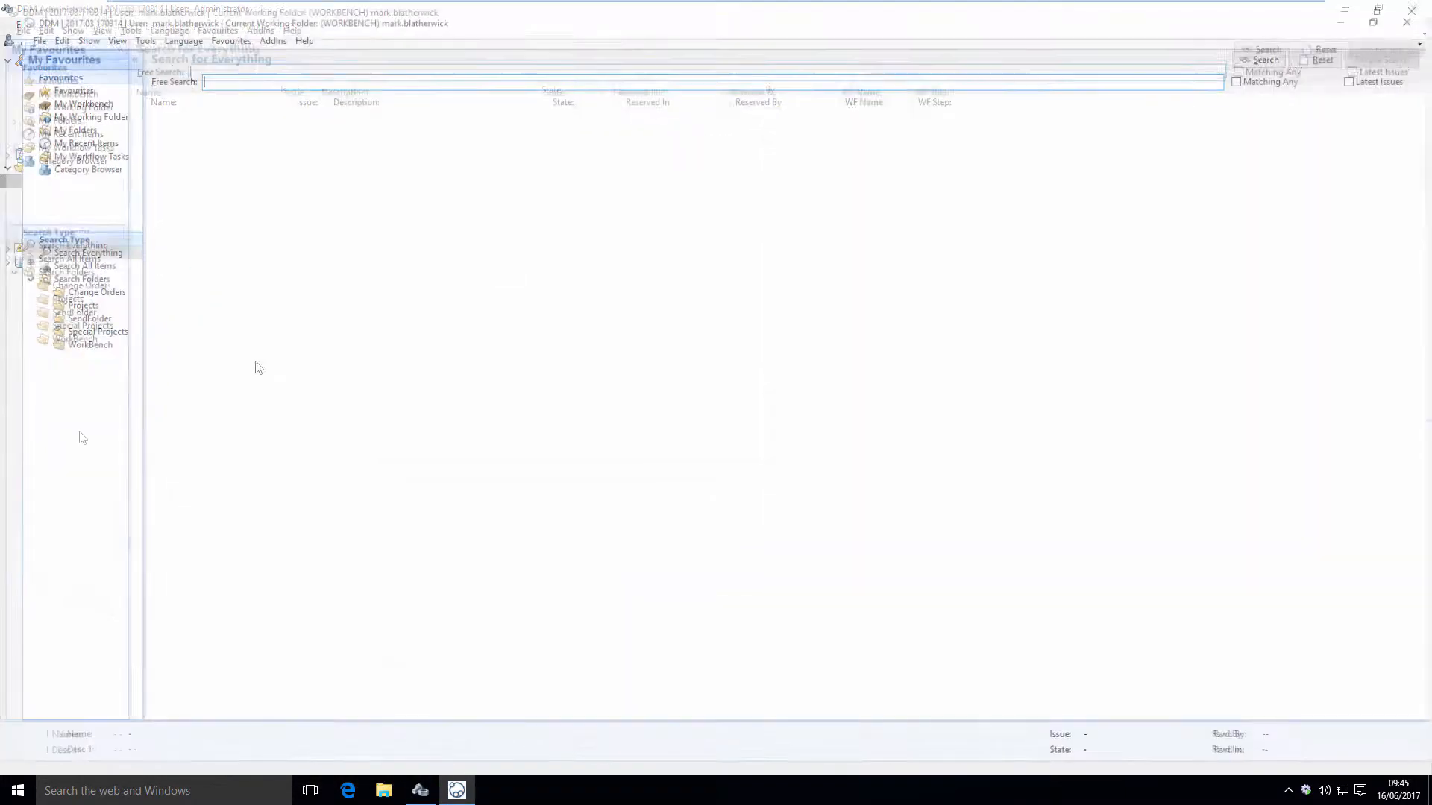
- Select the Special Projects folder search, clear the search criteria and start a new Special Projects folder
{"action": "left_click", "coordinate": [88, 326]}
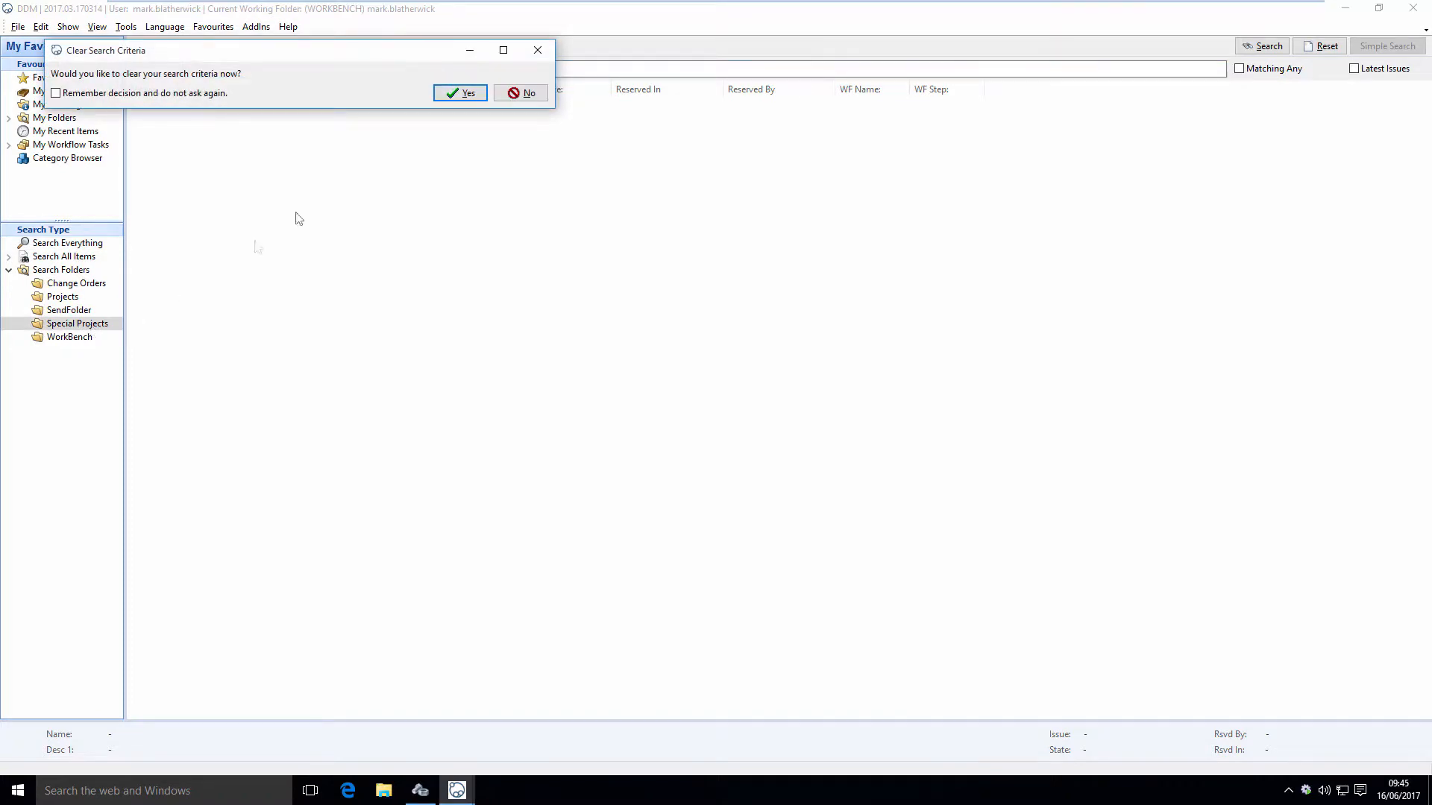
{"action": "left_click", "coordinate": [456, 93]}
{"action": "right_click", "coordinate": [88, 326]}
{"action": "left_click", "coordinate": [124, 328]}
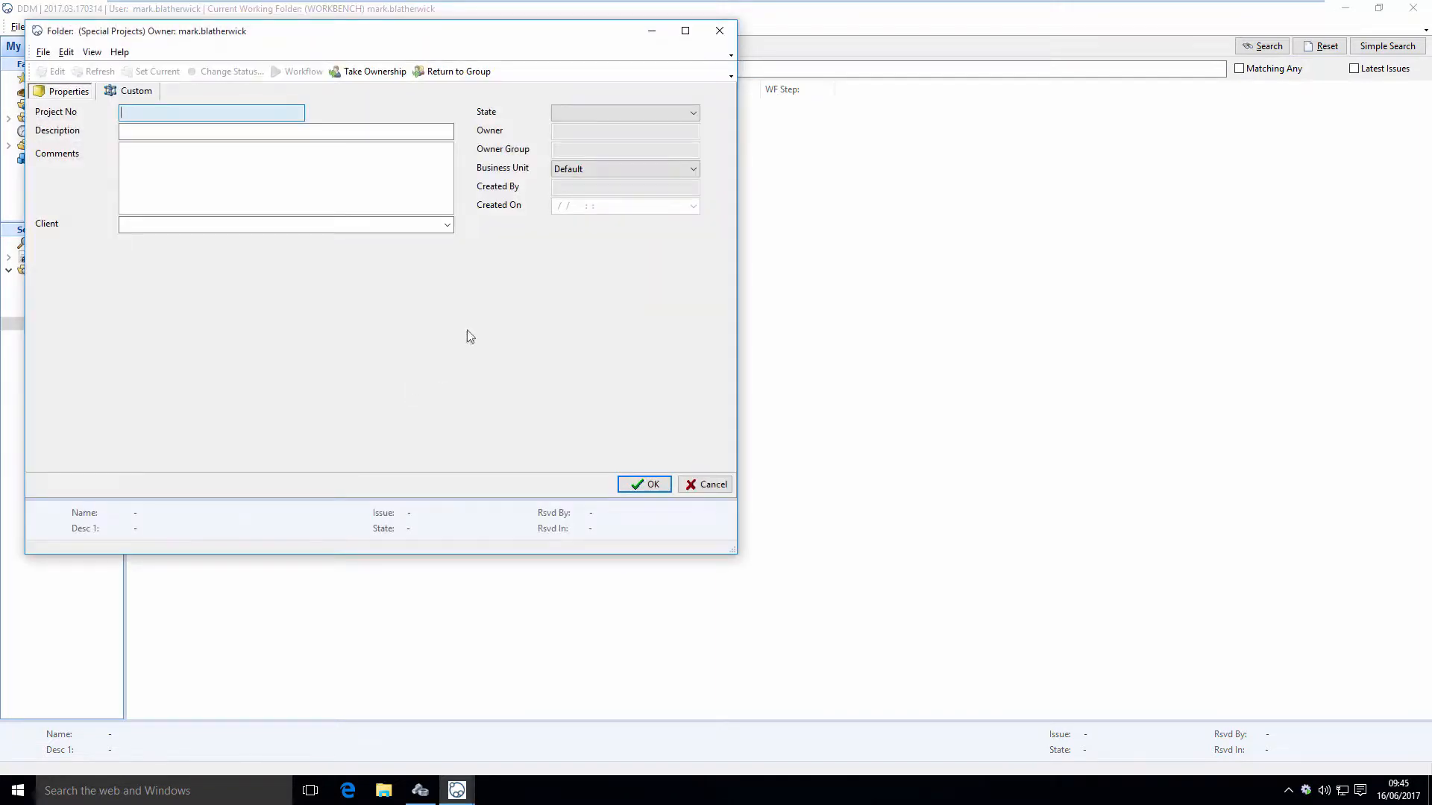
- Check the State choices of the new folder and try to save it without a Project No
{"action": "left_click", "coordinate": [594, 114]}
{"action": "left_click", "coordinate": [651, 485]}
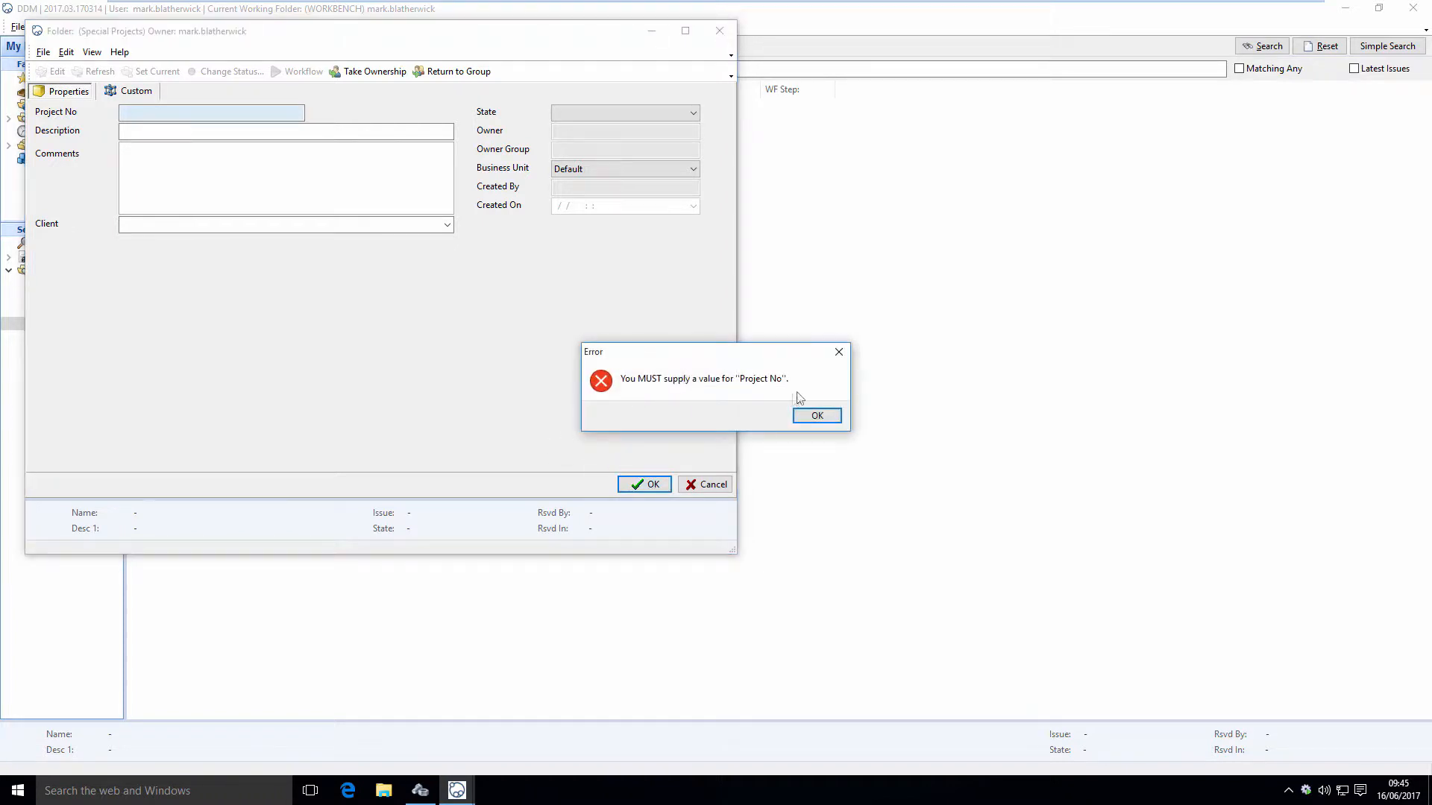
{"action": "left_click", "coordinate": [816, 416]}
- Try to save the new folder with Project No xxx, check the State choices again and cancel the folder
{"action": "left_click", "coordinate": [156, 111]}
{"action": "type", "text": "xxx"}
{"action": "left_click", "coordinate": [650, 485]}
{"action": "left_click", "coordinate": [817, 415]}
{"action": "left_click", "coordinate": [590, 112]}
{"action": "left_click", "coordinate": [710, 489]}
{"action": "left_click", "coordinate": [710, 489]}
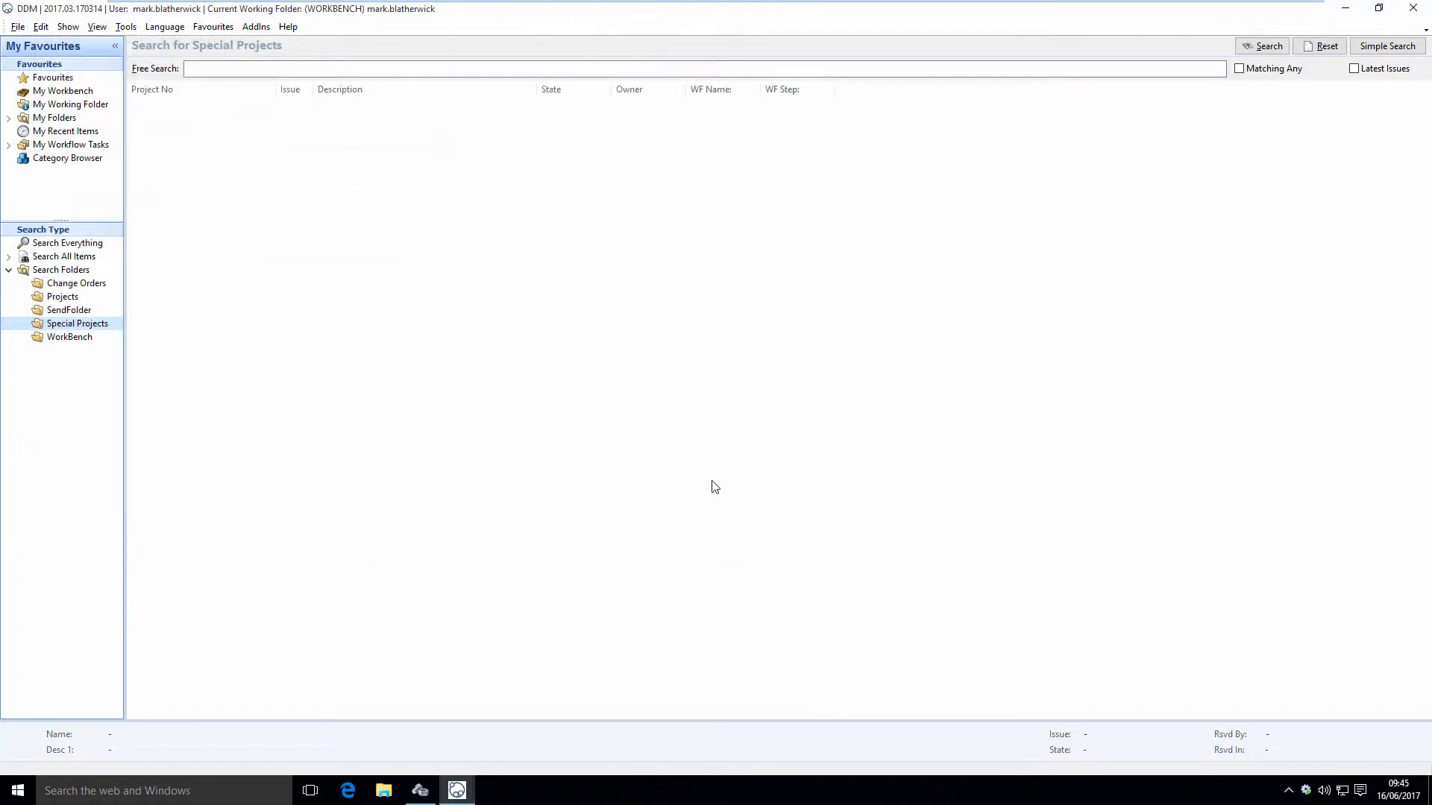
- Switch back to DDM Administration and add a new folder role named Special Project Team
{"action": "left_click", "coordinate": [425, 789]}
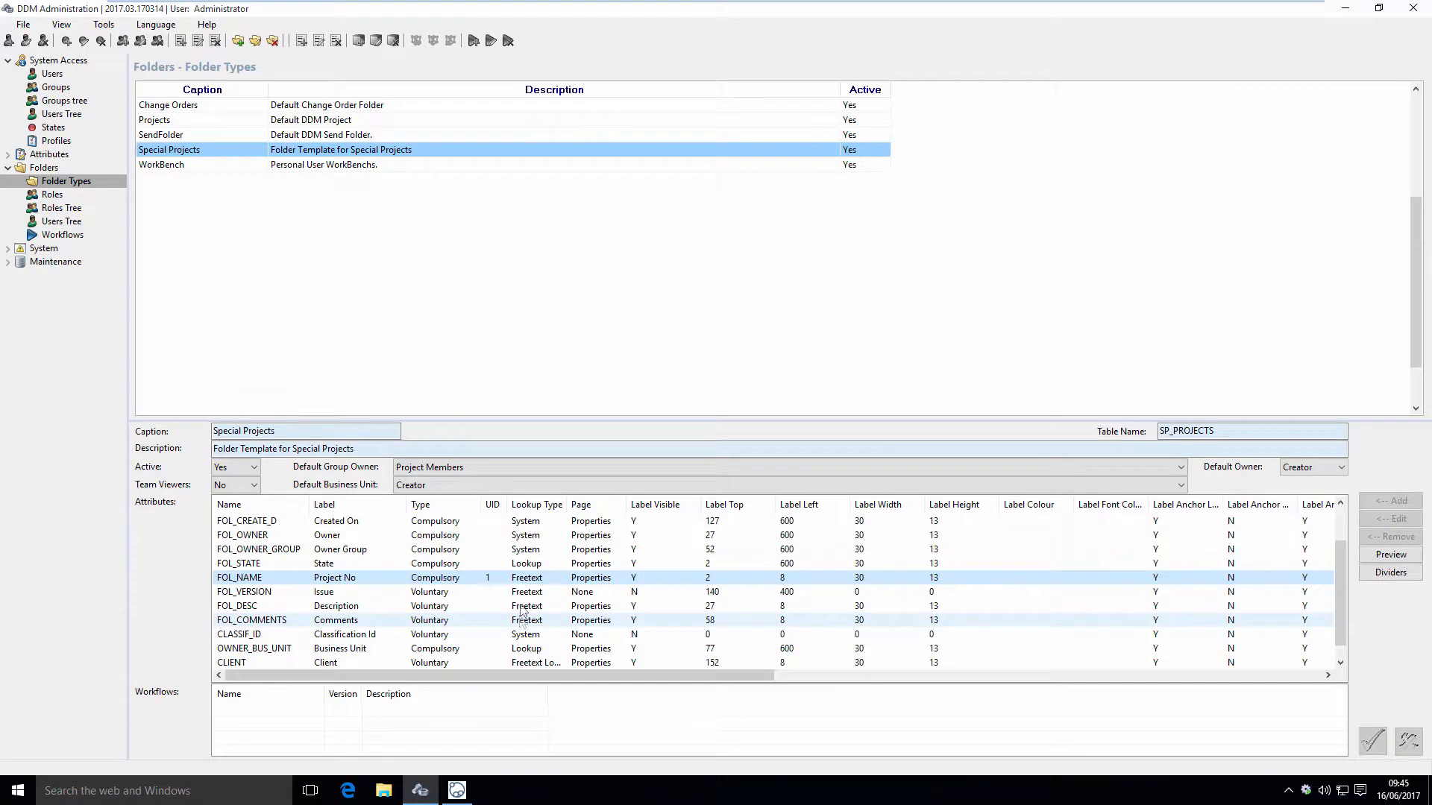
{"action": "left_click_drag", "start_coordinate": [480, 419], "coordinate": [478, 332]}
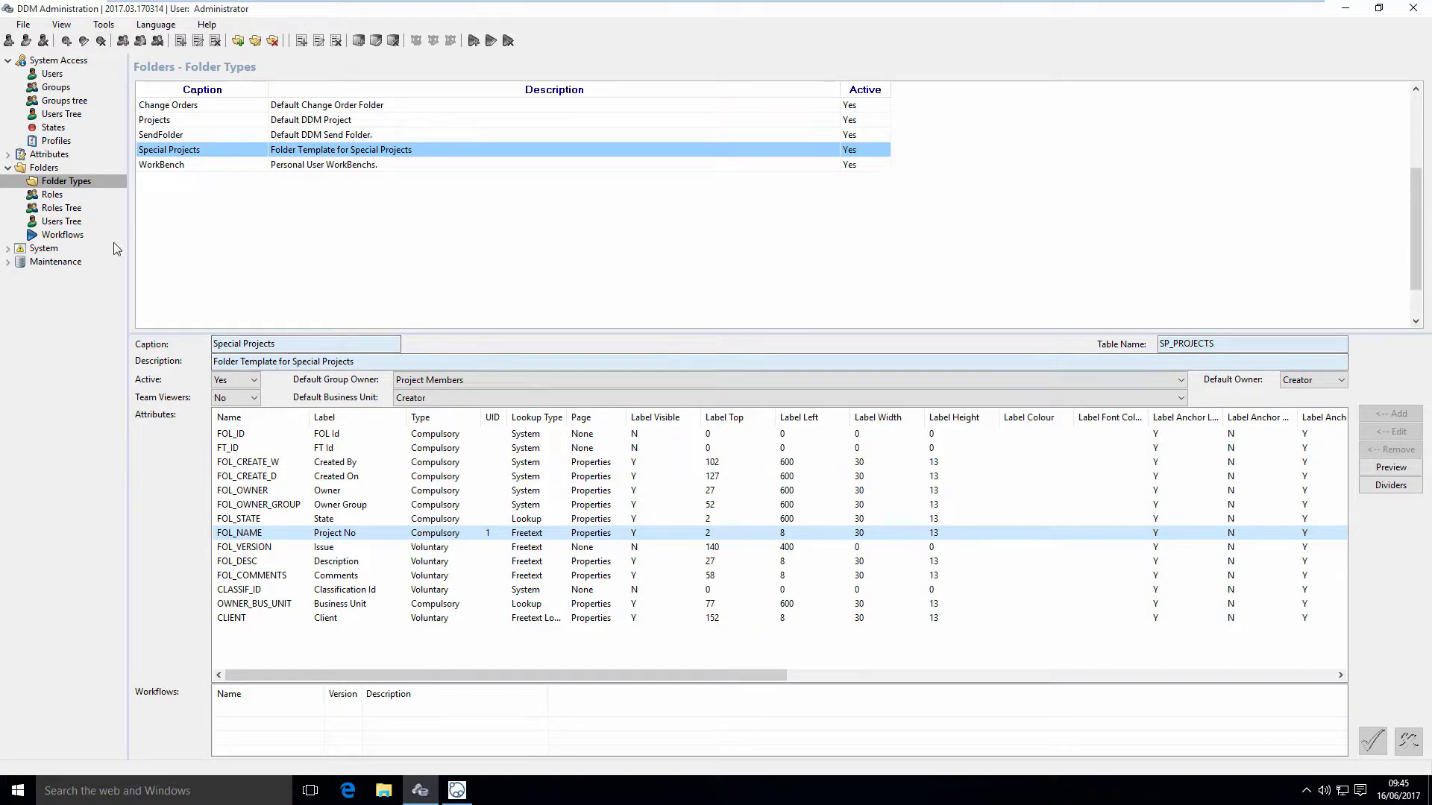
{"action": "left_click", "coordinate": [52, 195]}
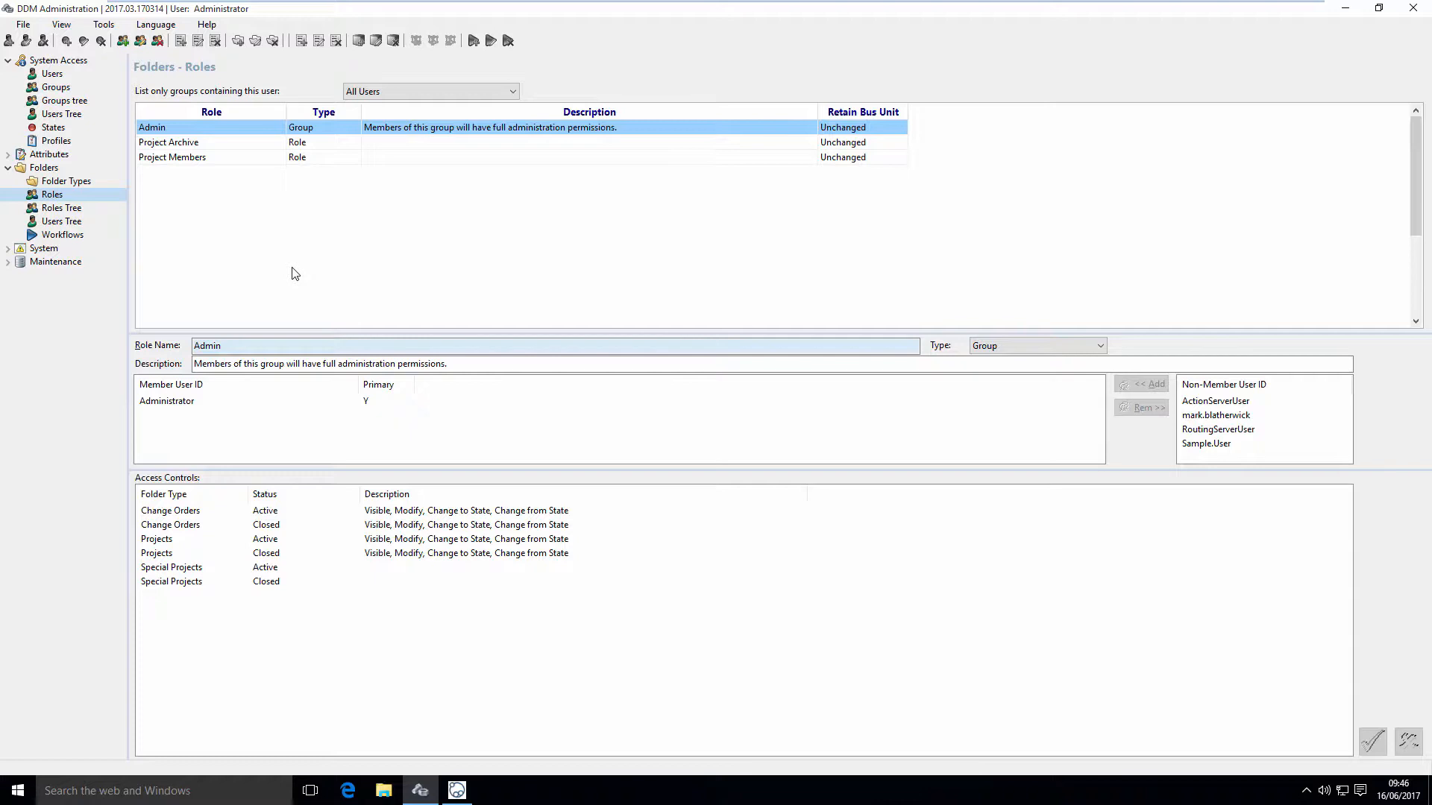
{"action": "right_click", "coordinate": [169, 200]}
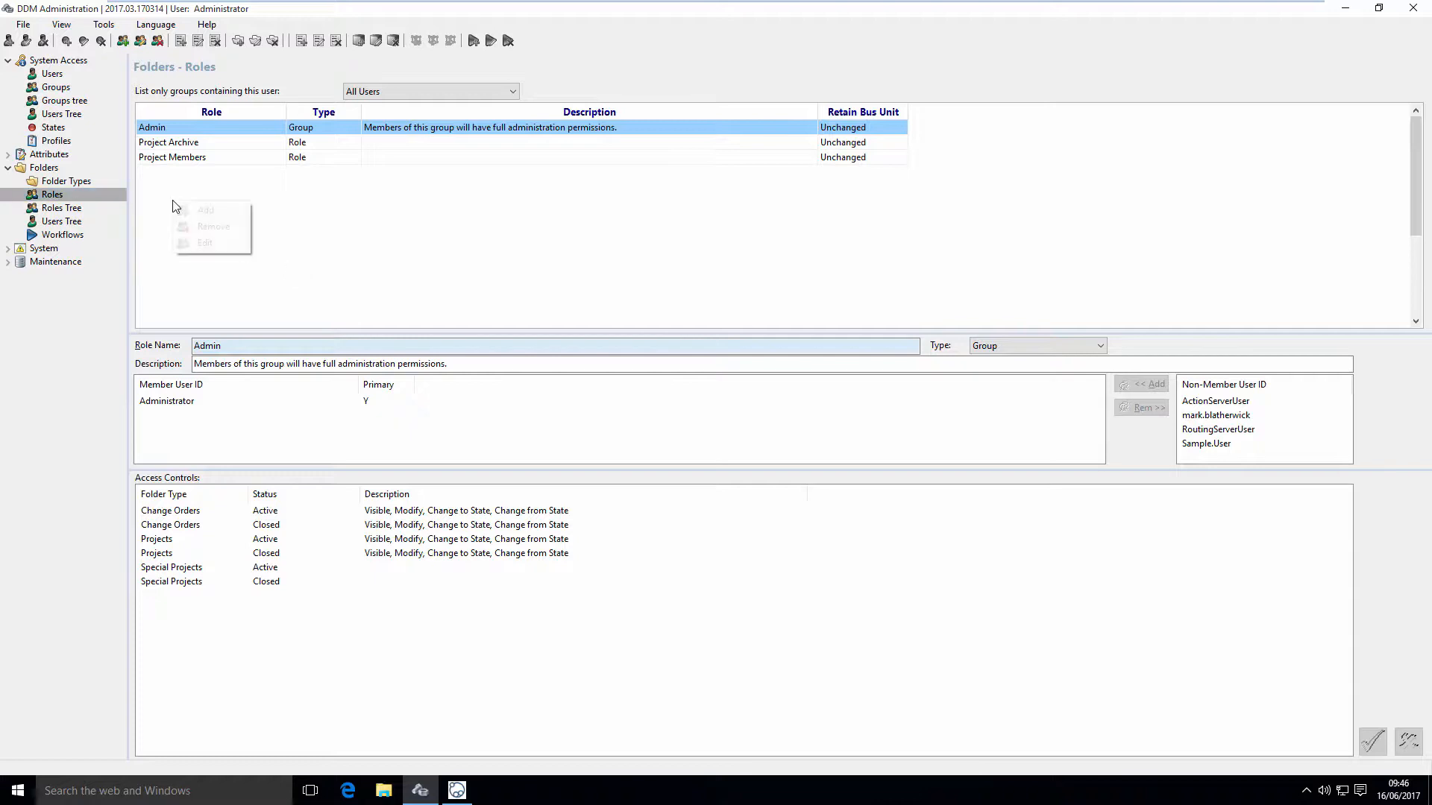
{"action": "left_click", "coordinate": [204, 210]}
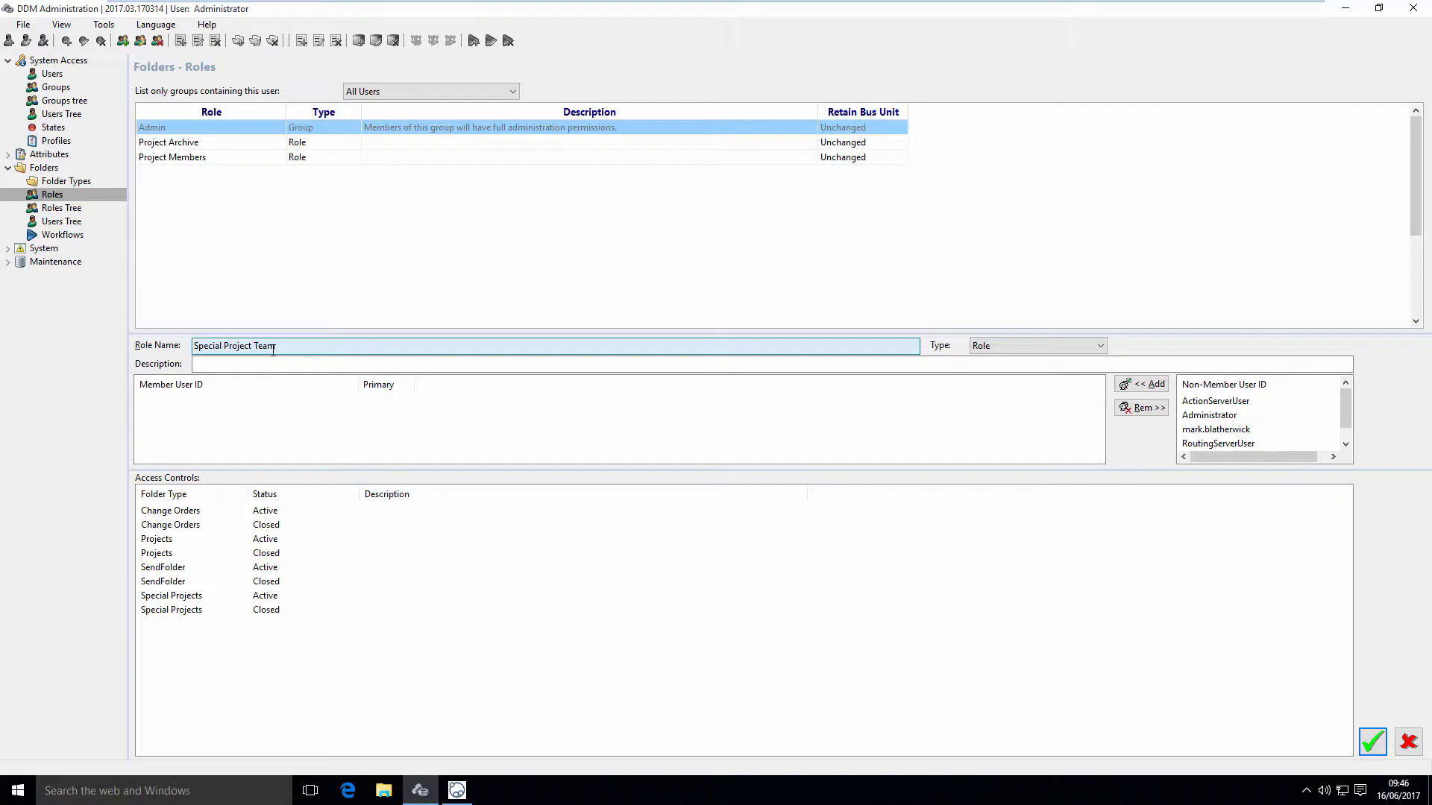
- Describe the role as "Members of this team can work on Special Projects" and add the named personal user account as a member
{"action": "left_click", "coordinate": [285, 367]}
{"action": "type", "text": "Membe"}
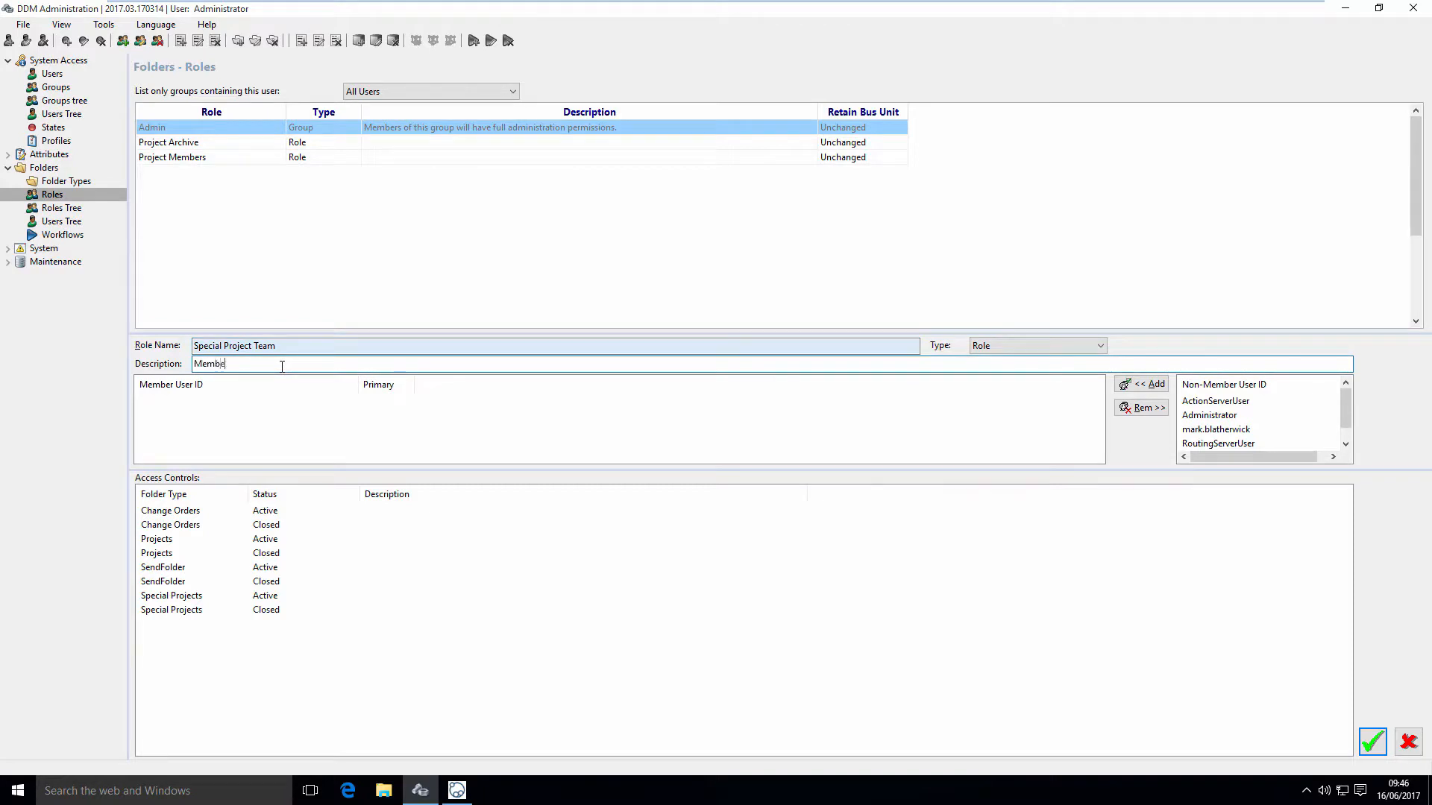
{"action": "type", "text": "rs of this team can work on Special Projects"}
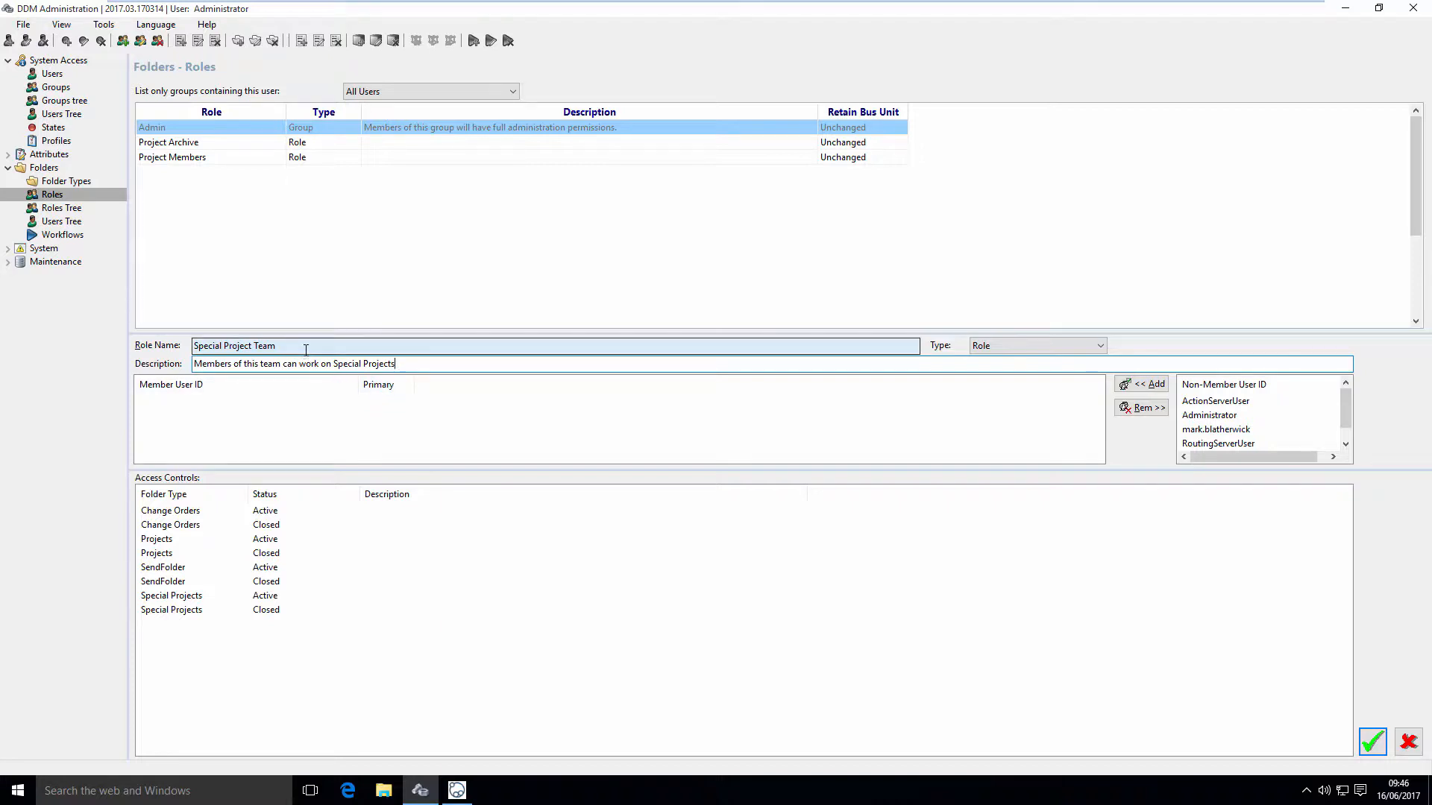
{"action": "left_click", "coordinate": [1238, 429]}
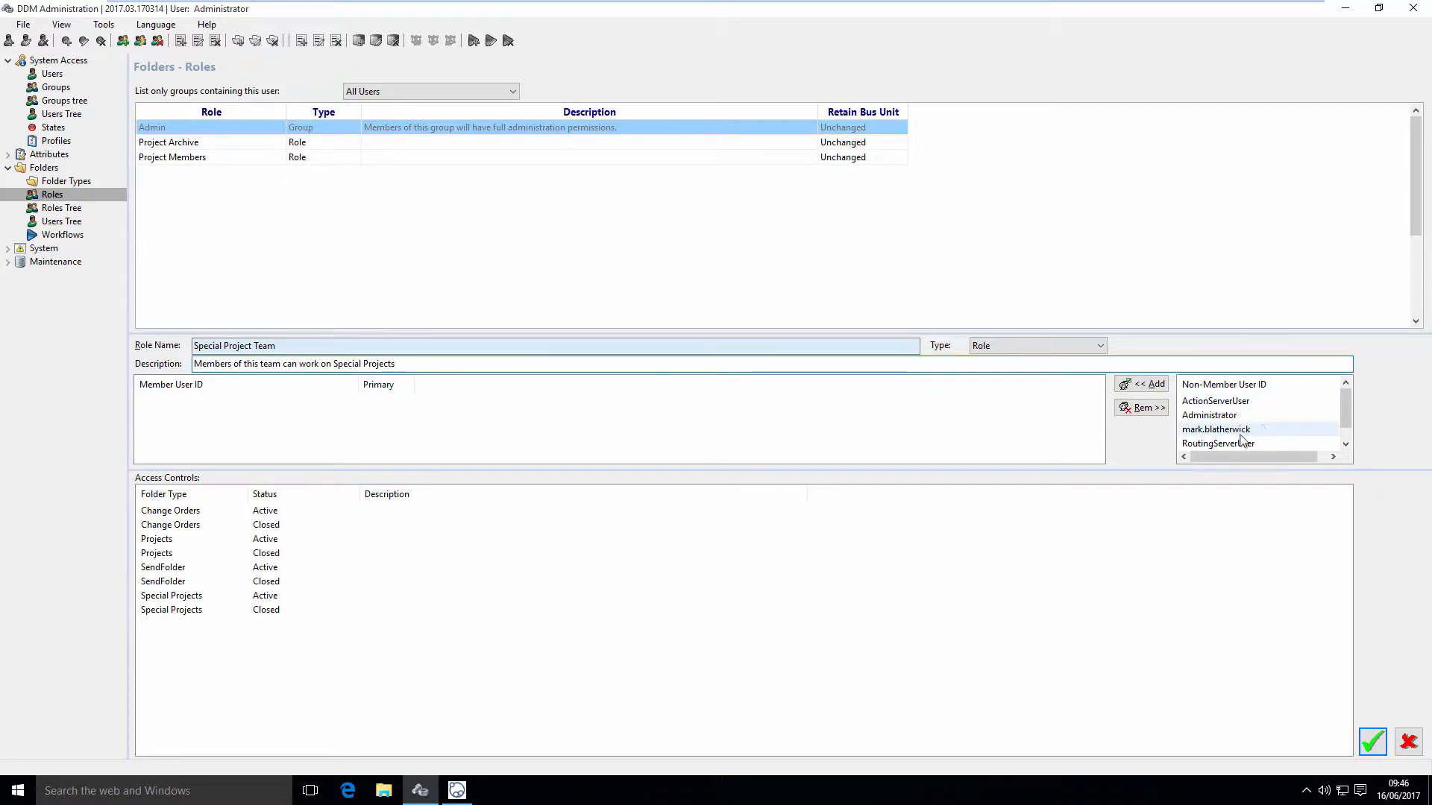
{"action": "double_click", "coordinate": [1241, 430]}
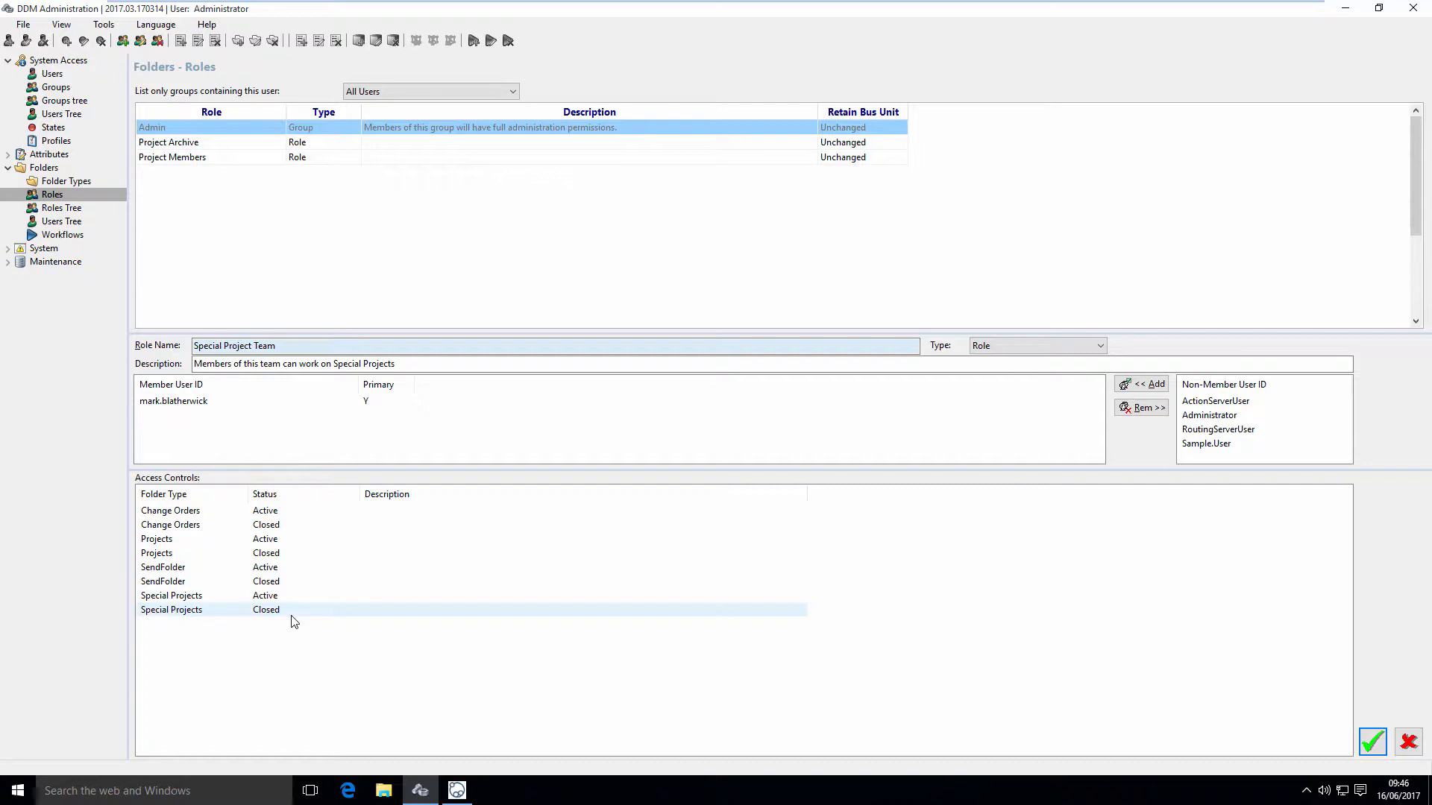
- Grant the Special Project Team role Visible and Modify permissions on Special Projects folders with Active status
{"action": "right_click", "coordinate": [238, 601]}
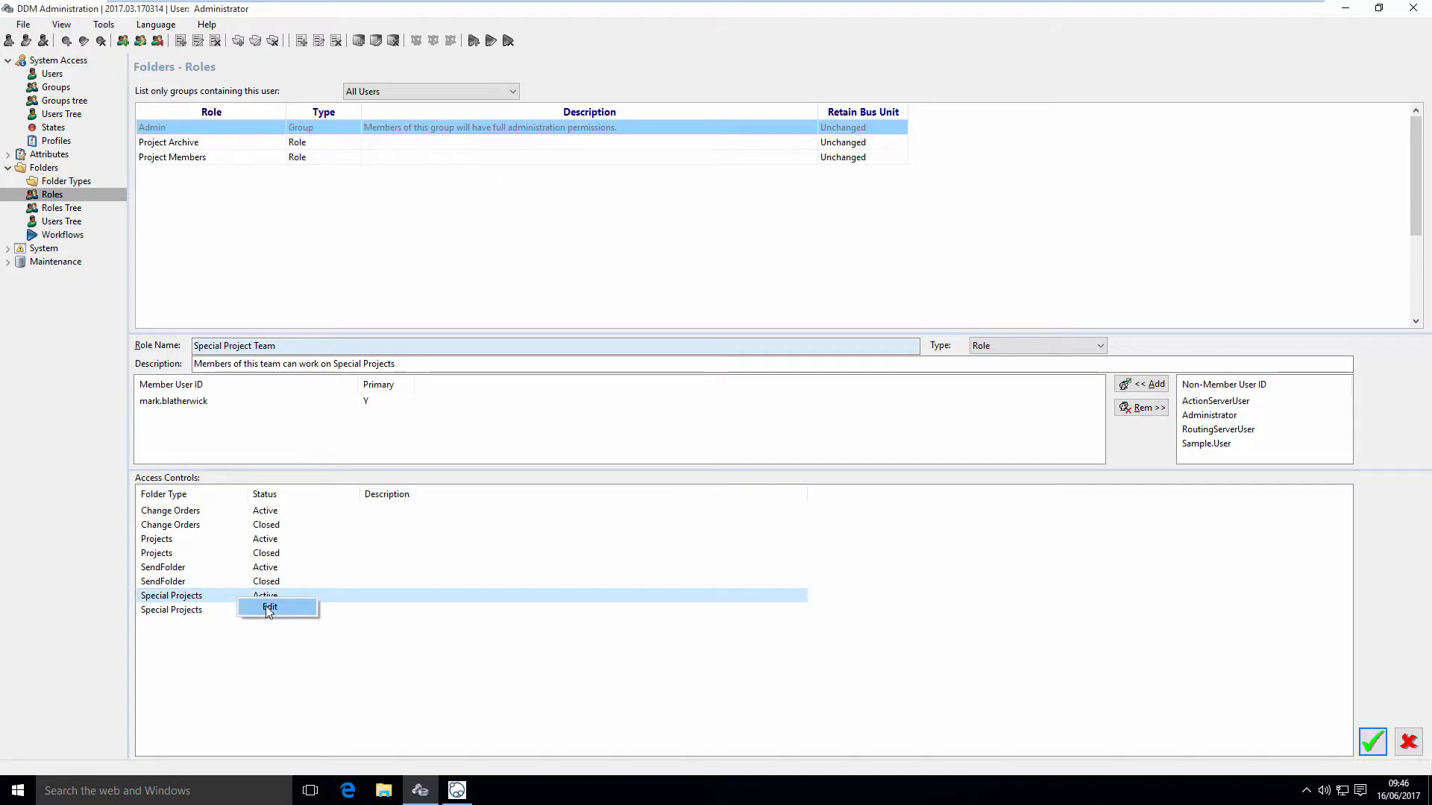
{"action": "left_click", "coordinate": [273, 606]}
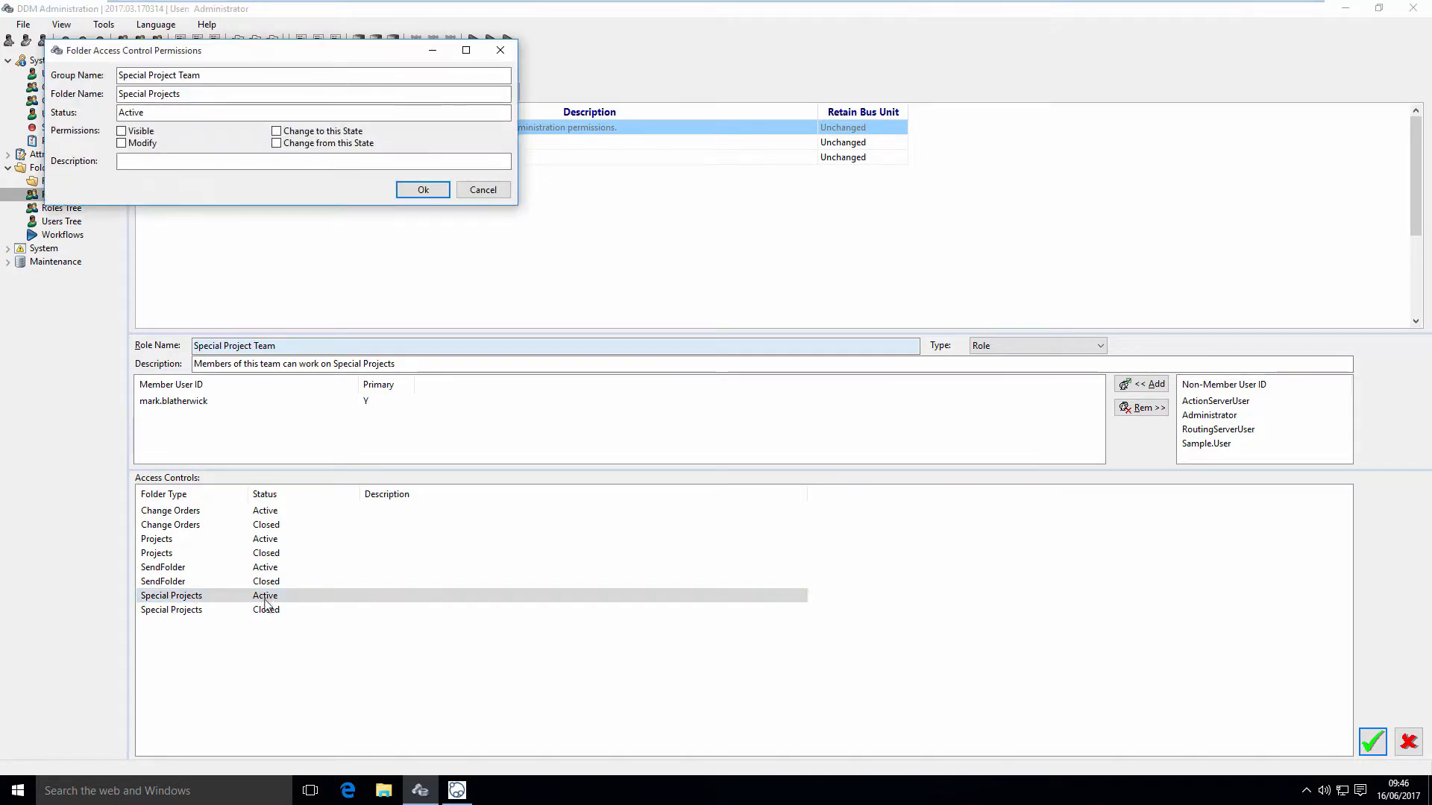
{"action": "left_click", "coordinate": [122, 131]}
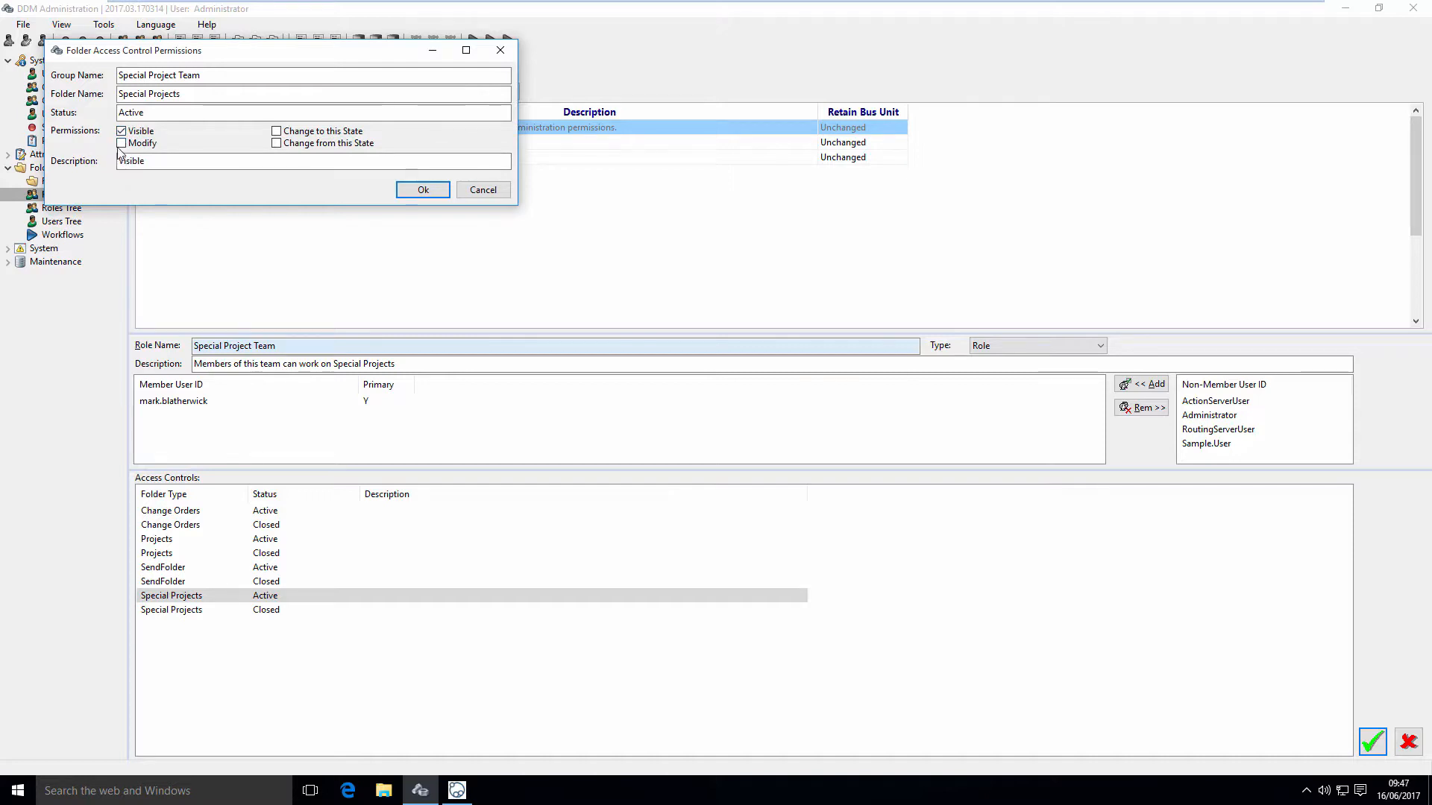
{"action": "left_click", "coordinate": [122, 143]}
{"action": "left_click", "coordinate": [420, 189]}
- Grant the role only the Visible permission on Closed Special Projects folders and save the role
{"action": "double_click", "coordinate": [284, 613]}
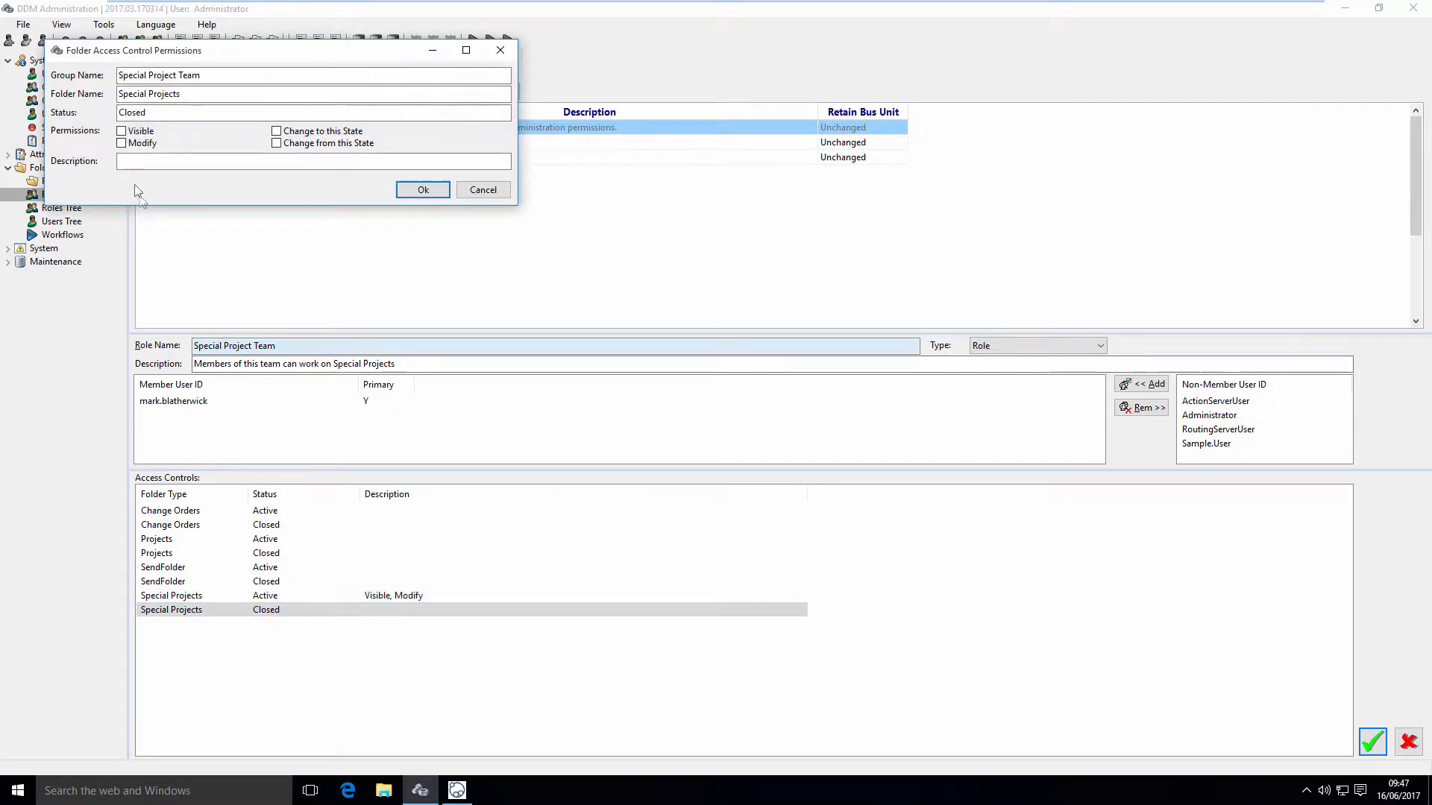
{"action": "left_click", "coordinate": [121, 131]}
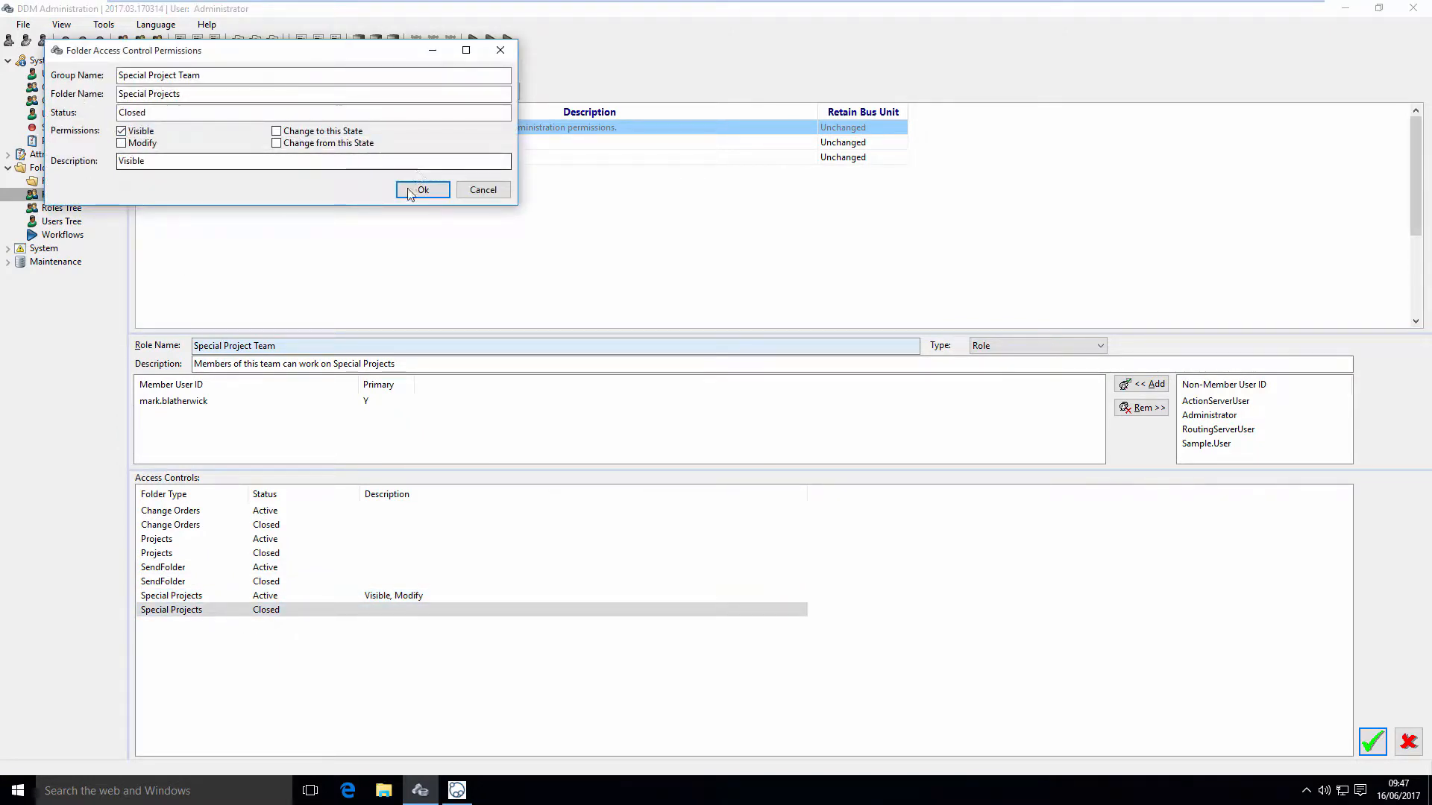
{"action": "left_click", "coordinate": [422, 189]}
{"action": "left_click", "coordinate": [1370, 740]}
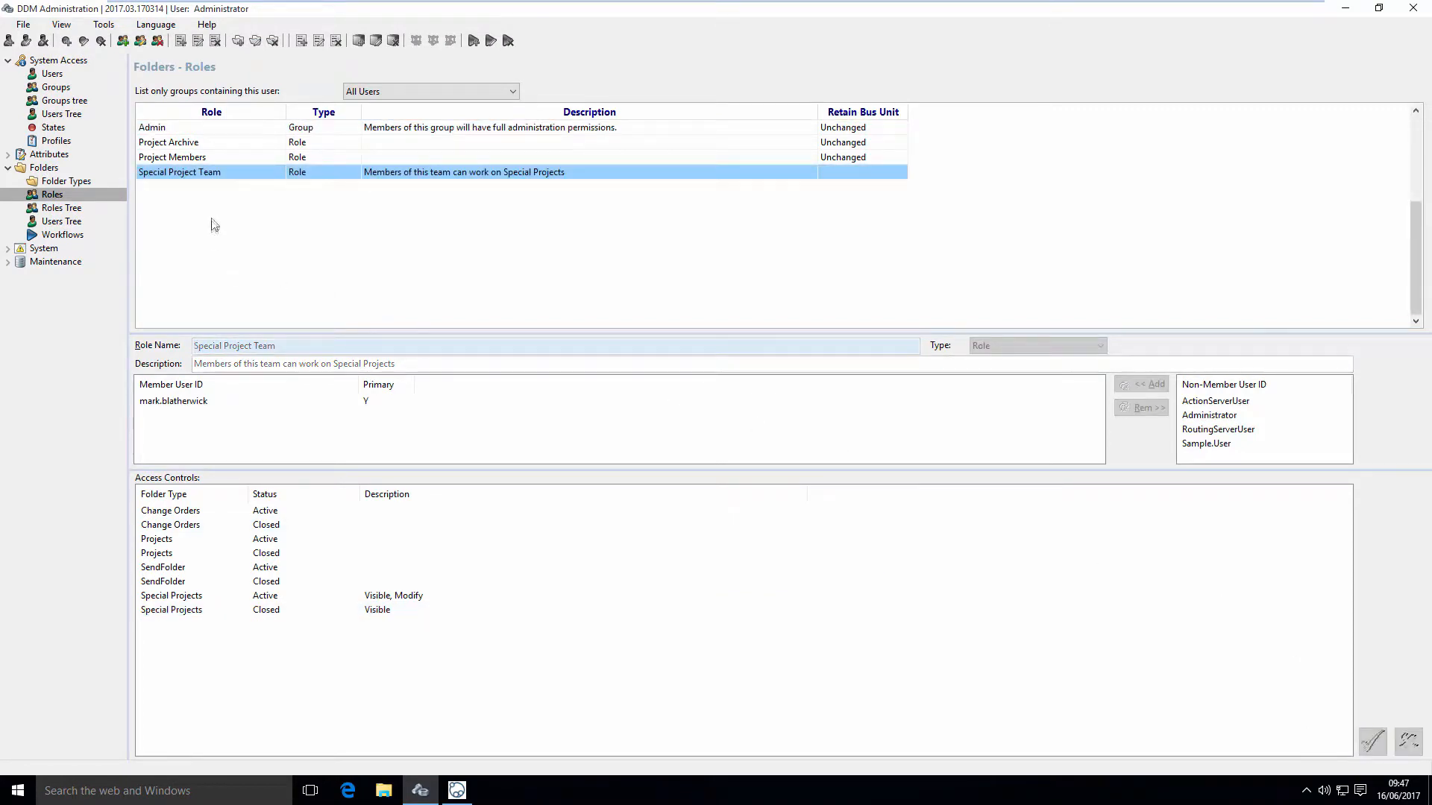
- Rename the Project Archive role to Folder Archive and save it
{"action": "left_click", "coordinate": [179, 143]}
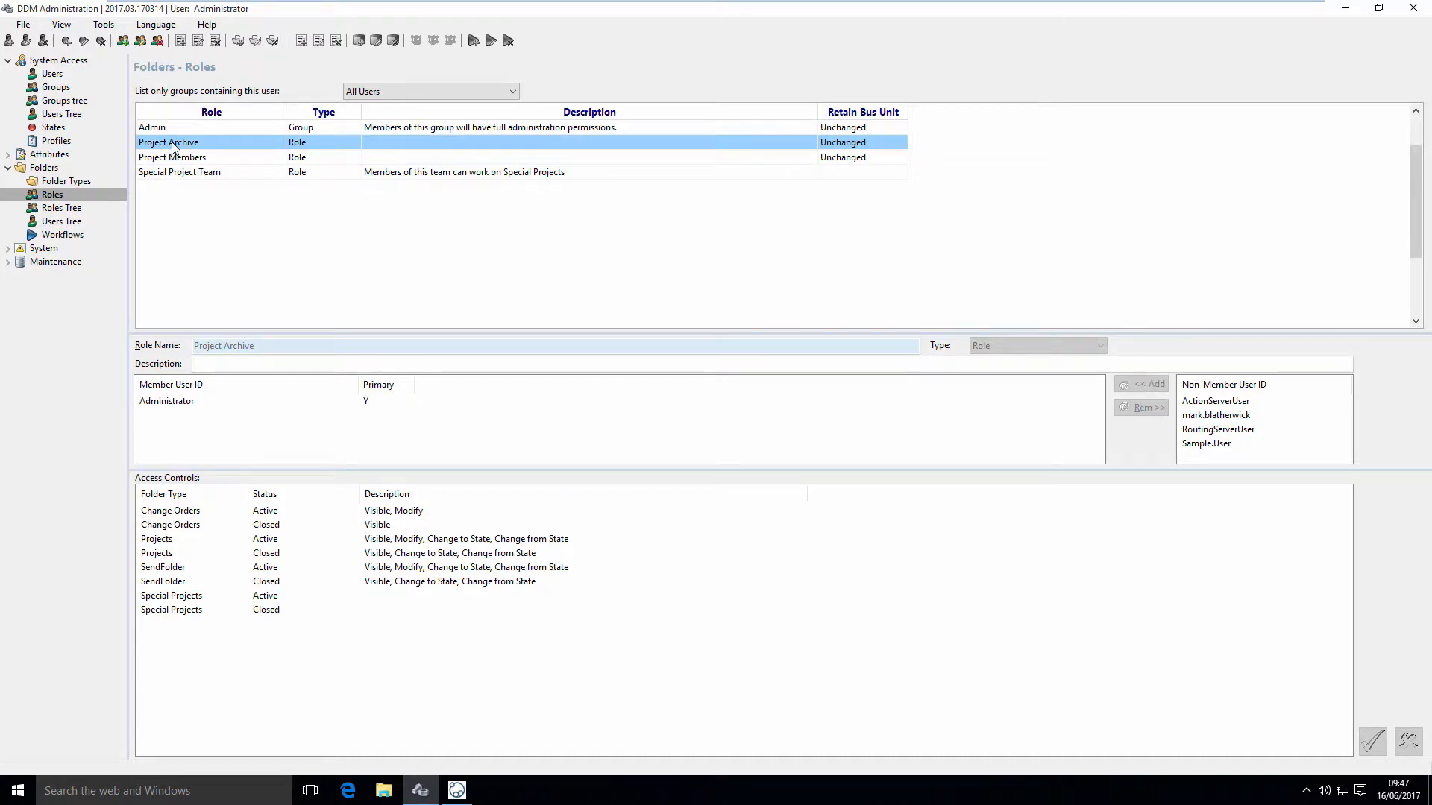
{"action": "double_click", "coordinate": [172, 143]}
{"action": "left_click_drag", "start_coordinate": [222, 346], "coordinate": [110, 343]}
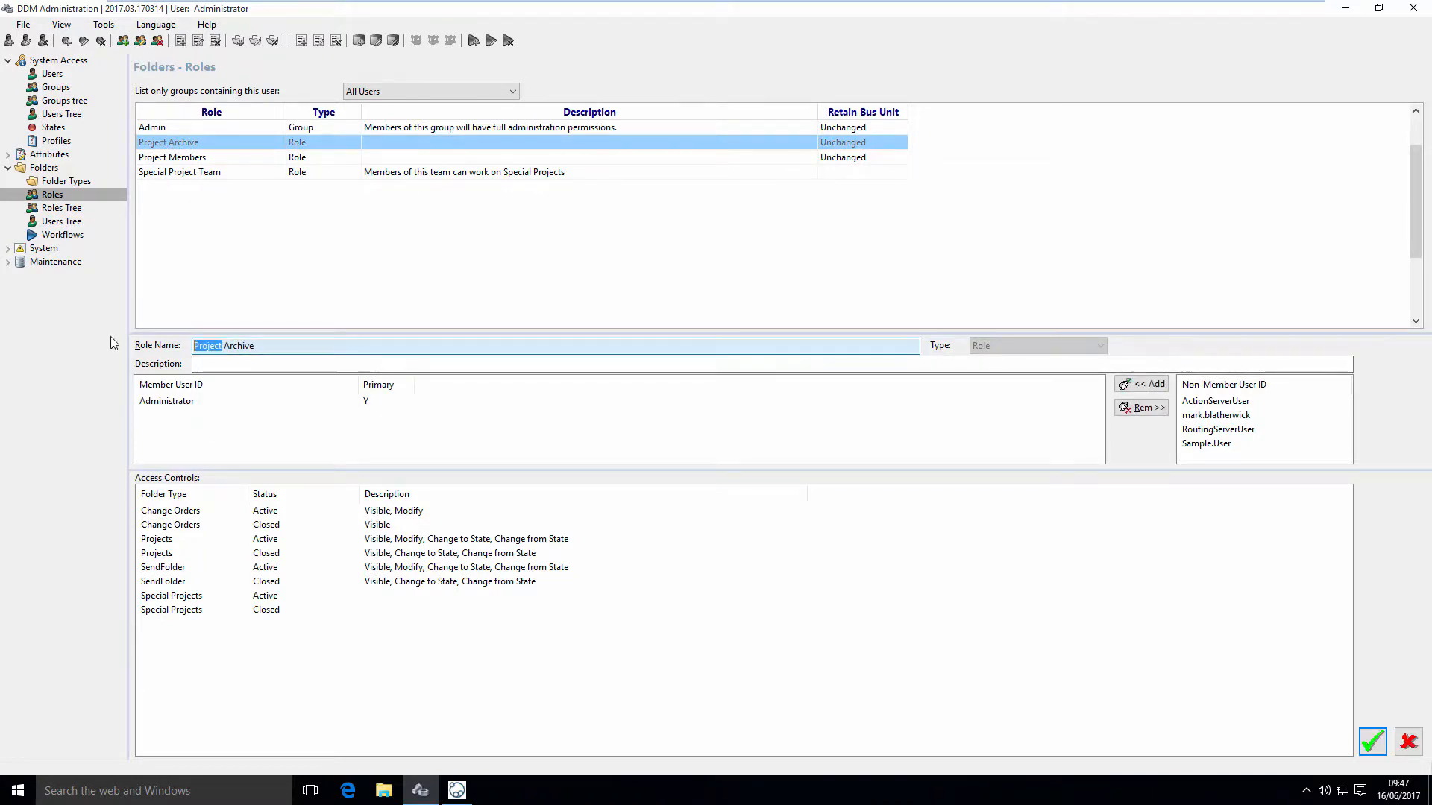
{"action": "type", "text": "Folde"}
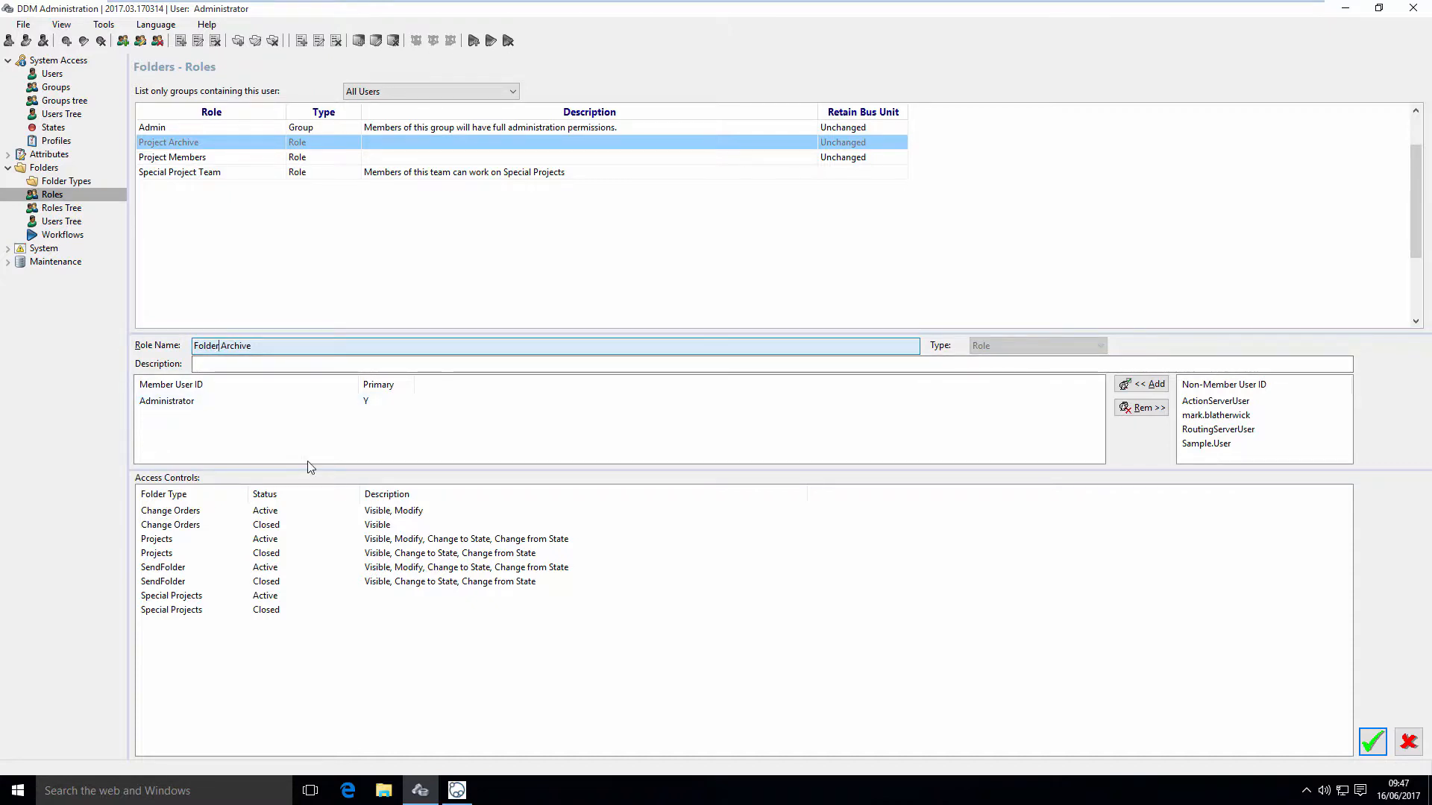
{"action": "left_click", "coordinate": [1376, 743]}
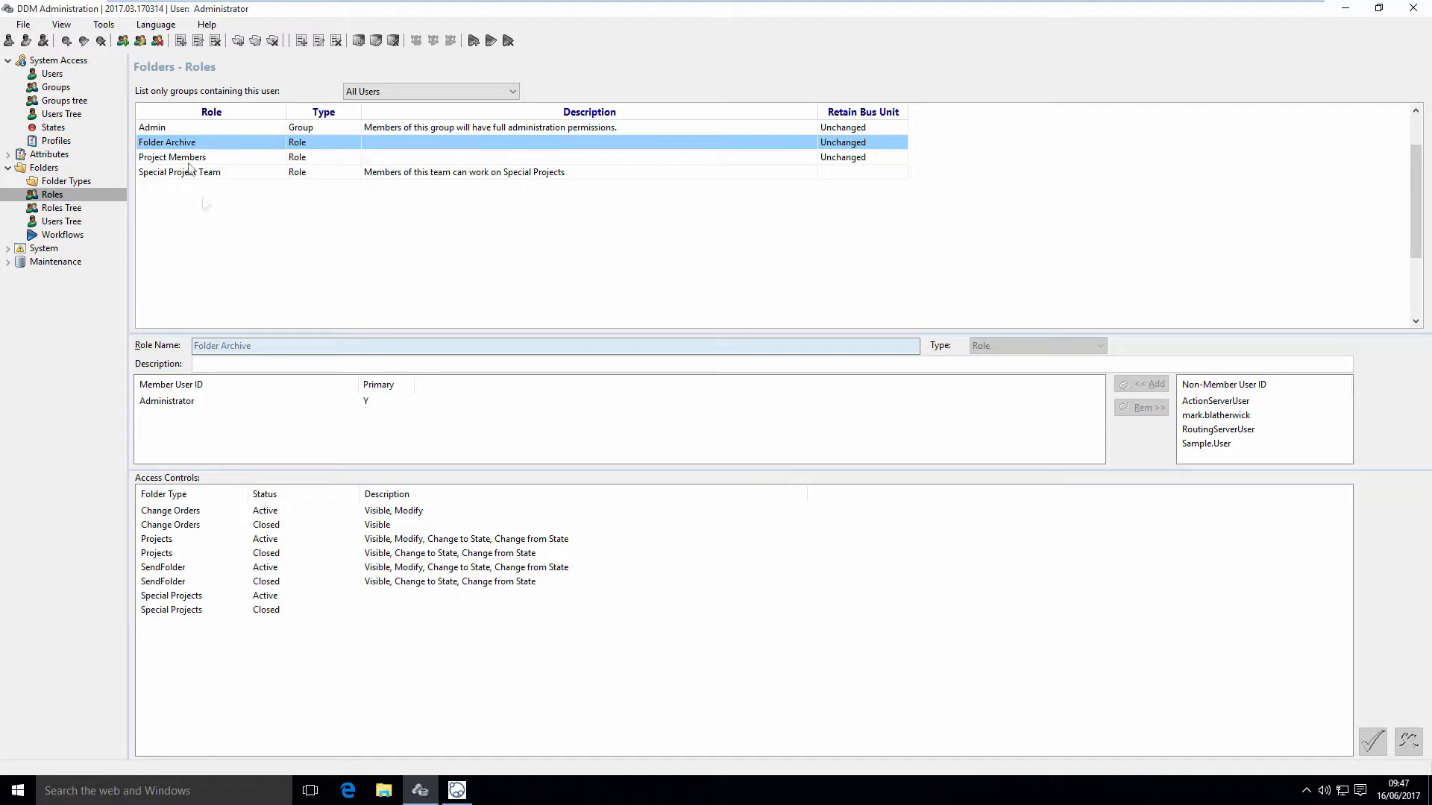
- Add an automatic numbering type named Special Projects in Auto Number Administration and make it available to Folders
{"action": "left_click", "coordinate": [99, 26]}
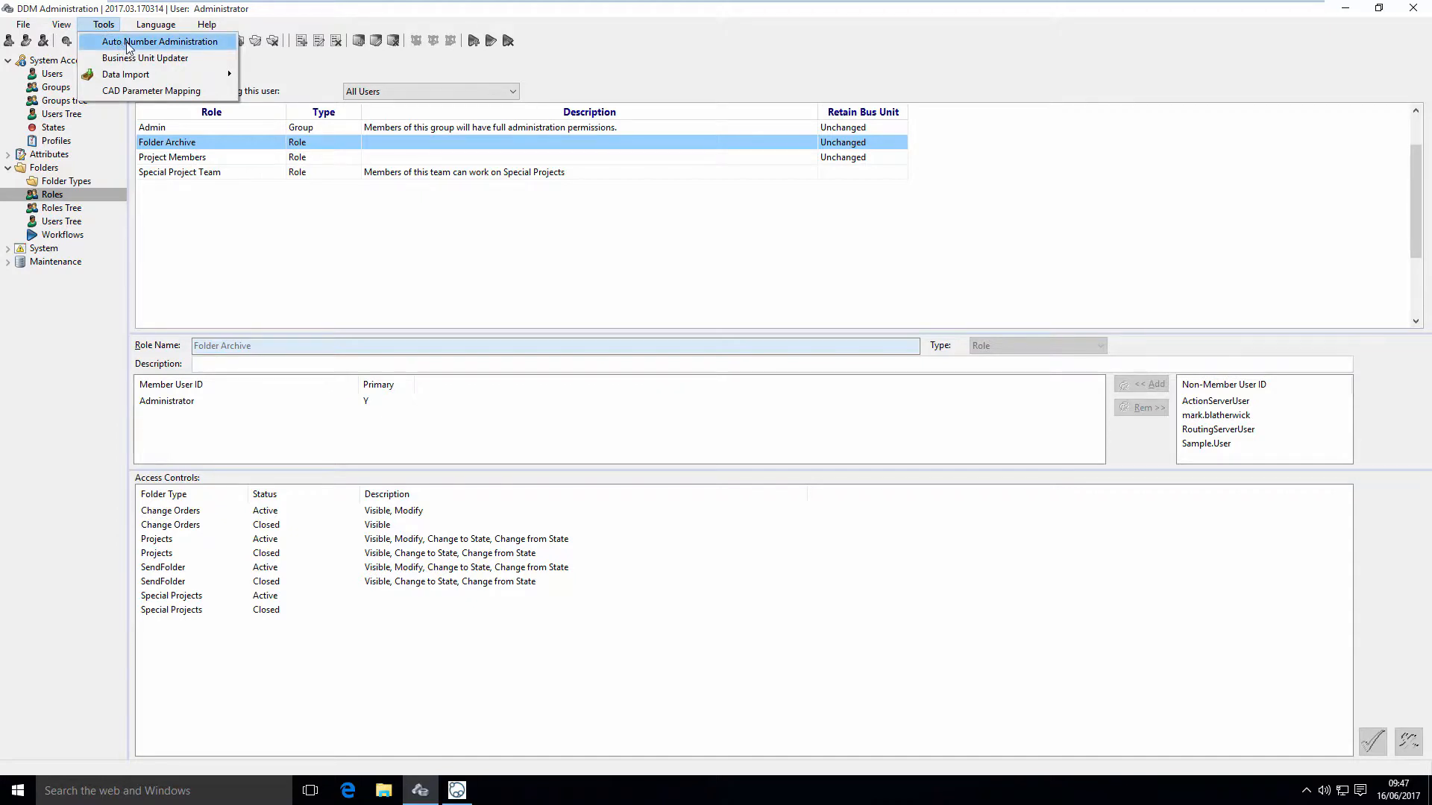
{"action": "left_click", "coordinate": [128, 44]}
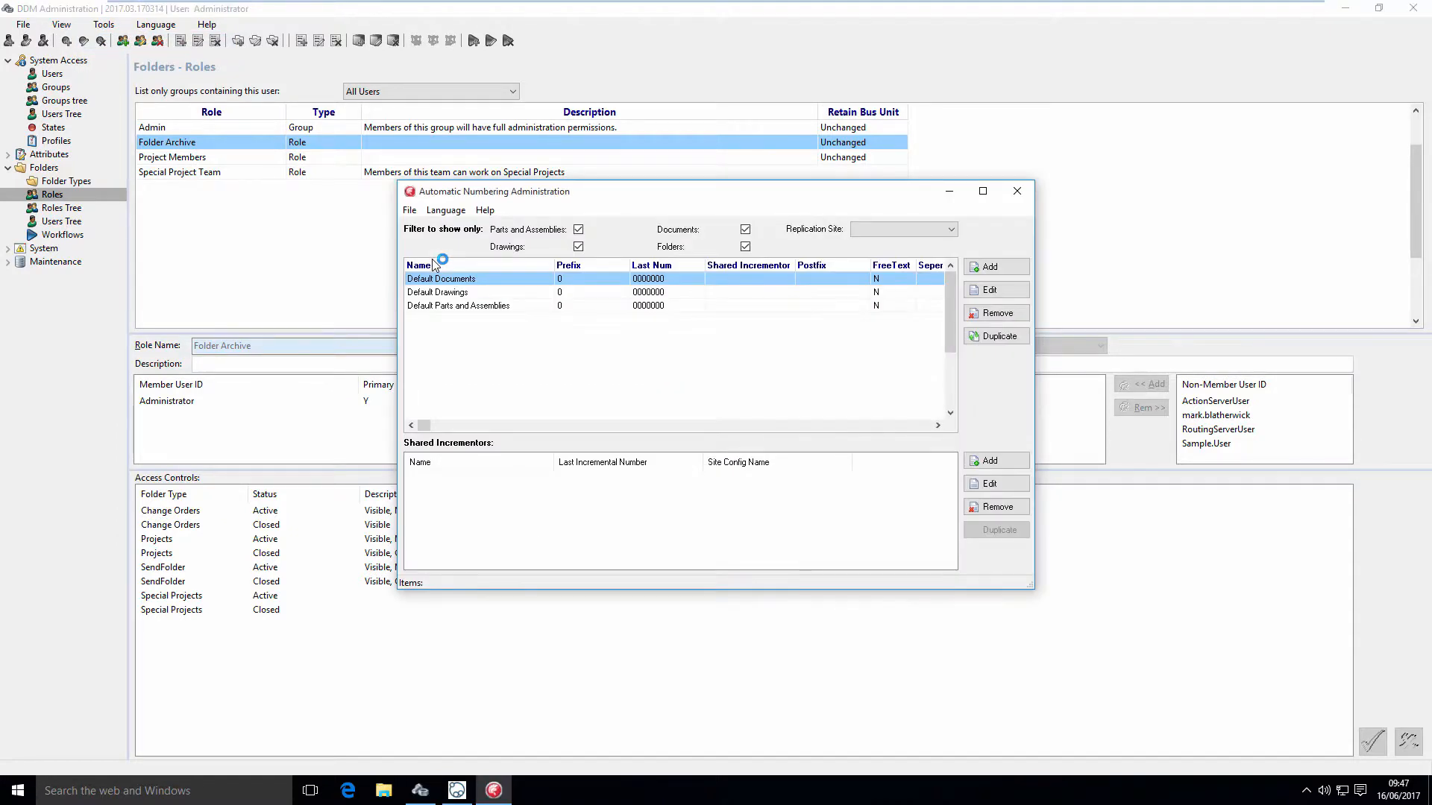
{"action": "left_click", "coordinate": [987, 269]}
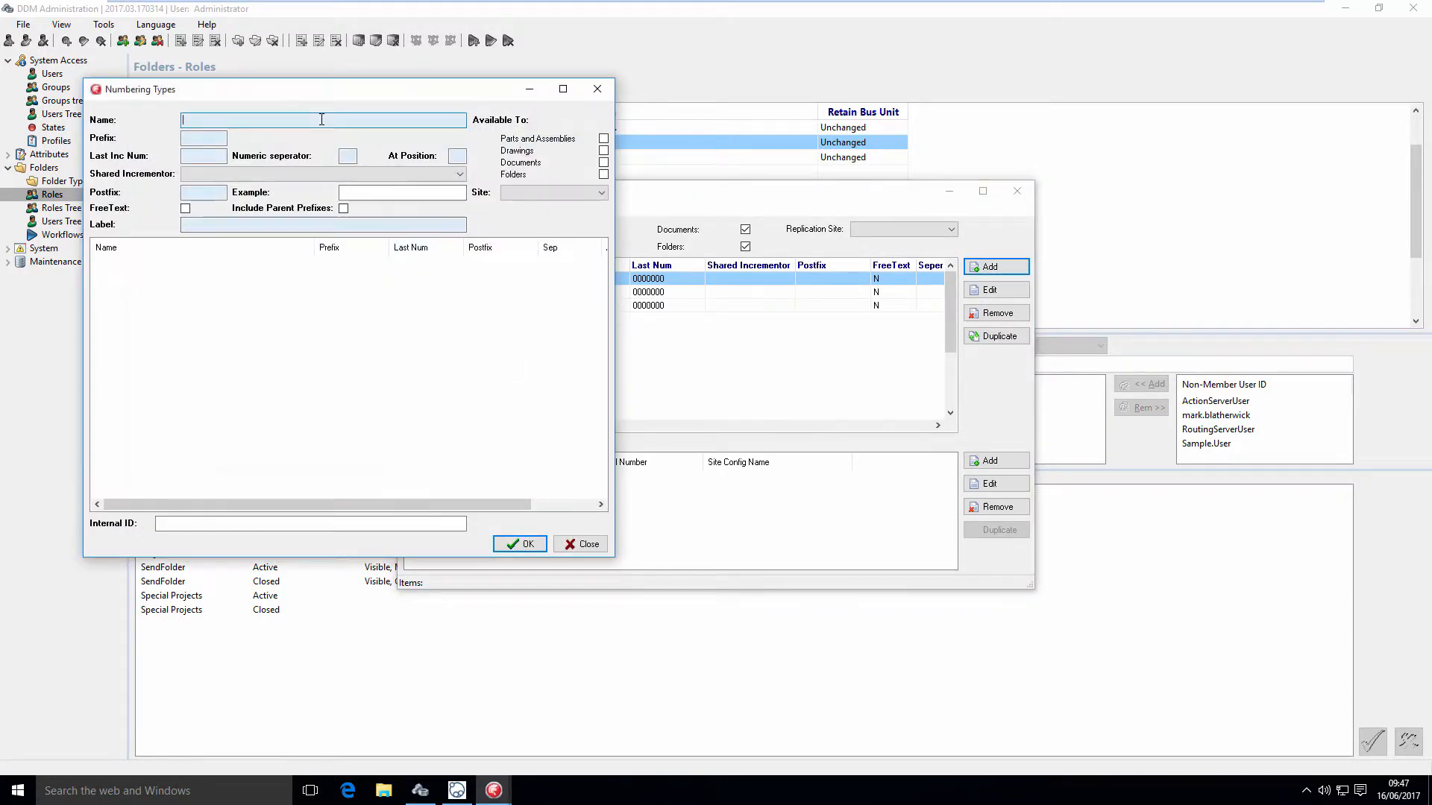
{"action": "type", "text": "Special Projects"}
{"action": "left_click", "coordinate": [603, 174]}
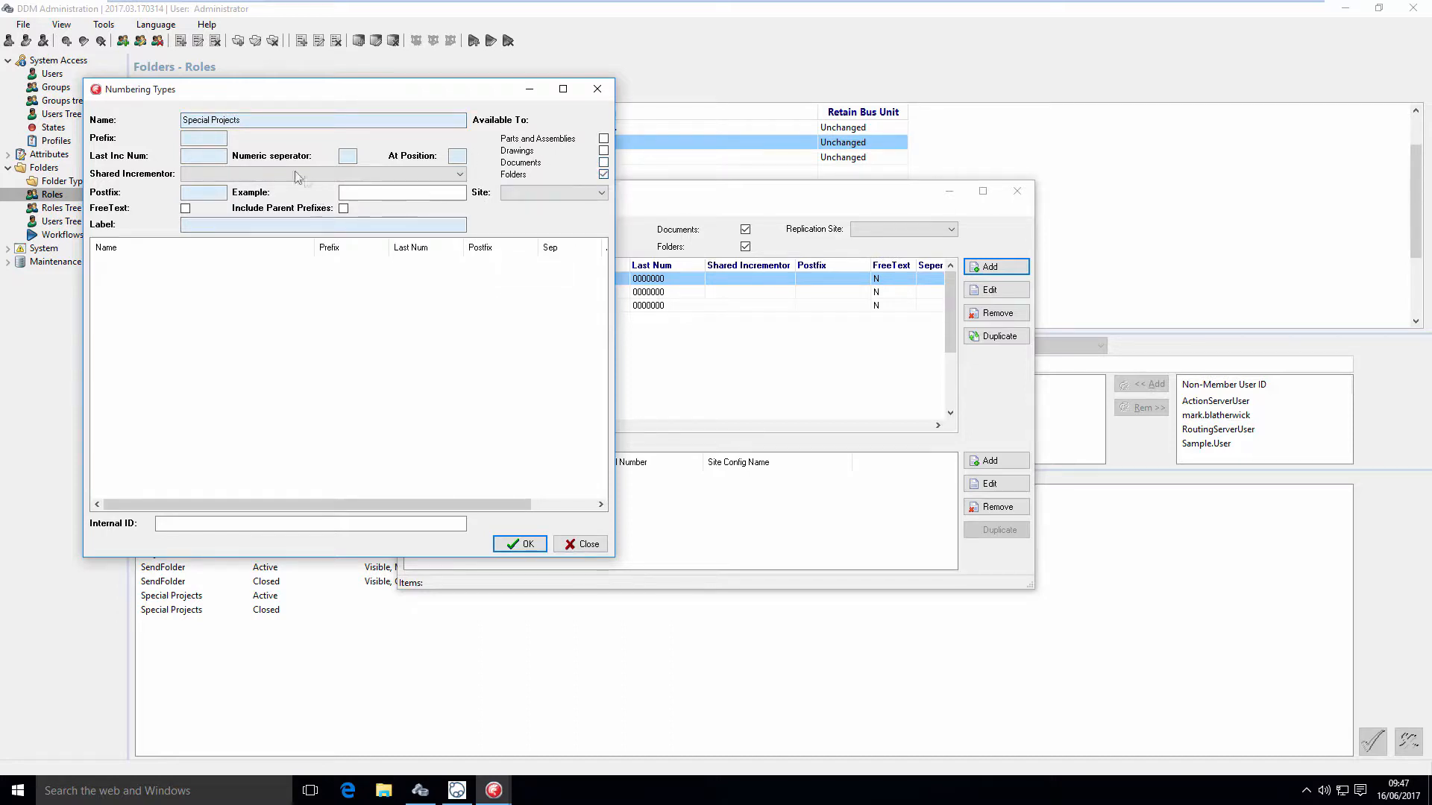
- Give the numbering type the prefix SP- and last incremental number 00000, save it and close the numbering administration
{"action": "left_click", "coordinate": [221, 138]}
{"action": "type", "text": "SP-"}
{"action": "left_click", "coordinate": [203, 155]}
{"action": "type", "text": "00000"}
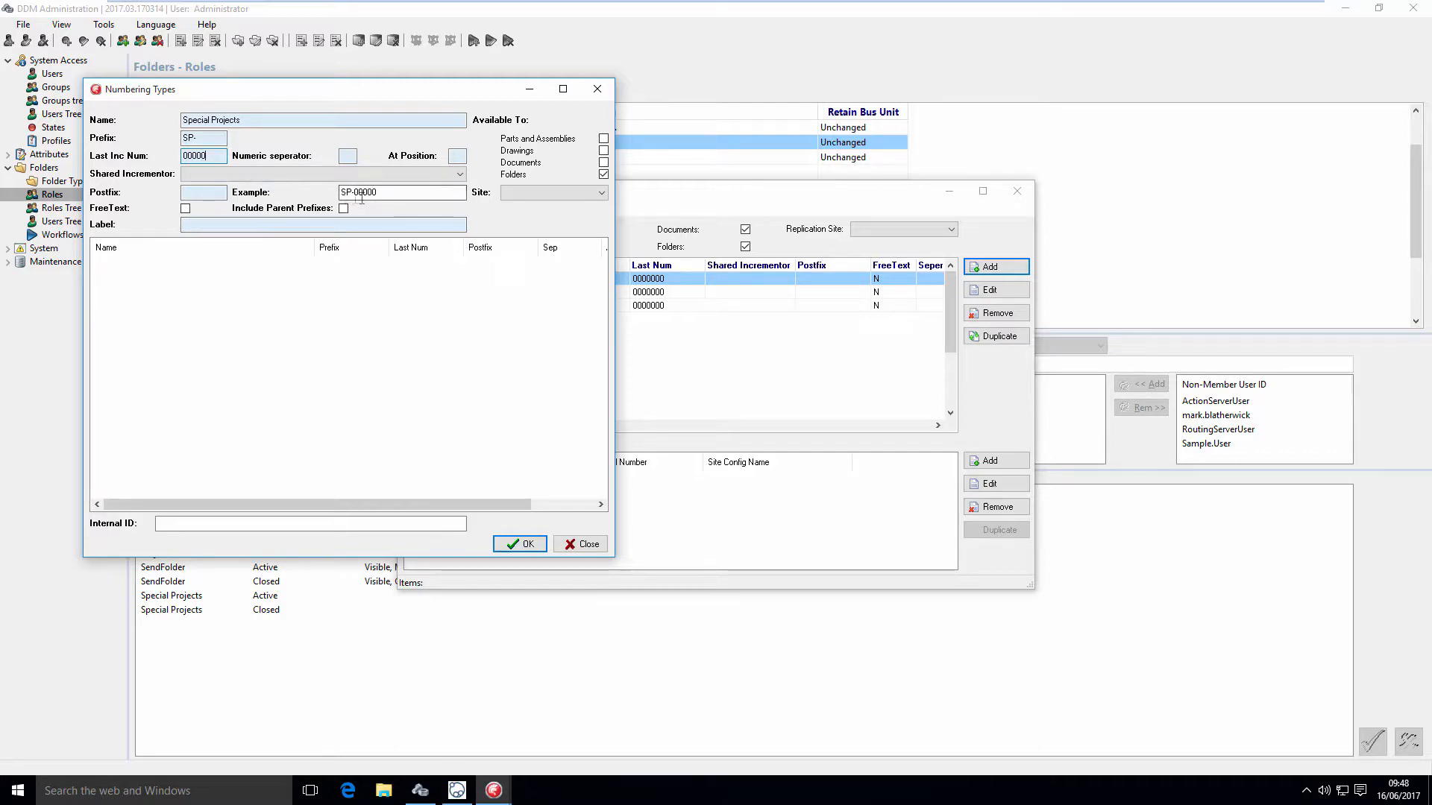
{"action": "left_click", "coordinate": [527, 544]}
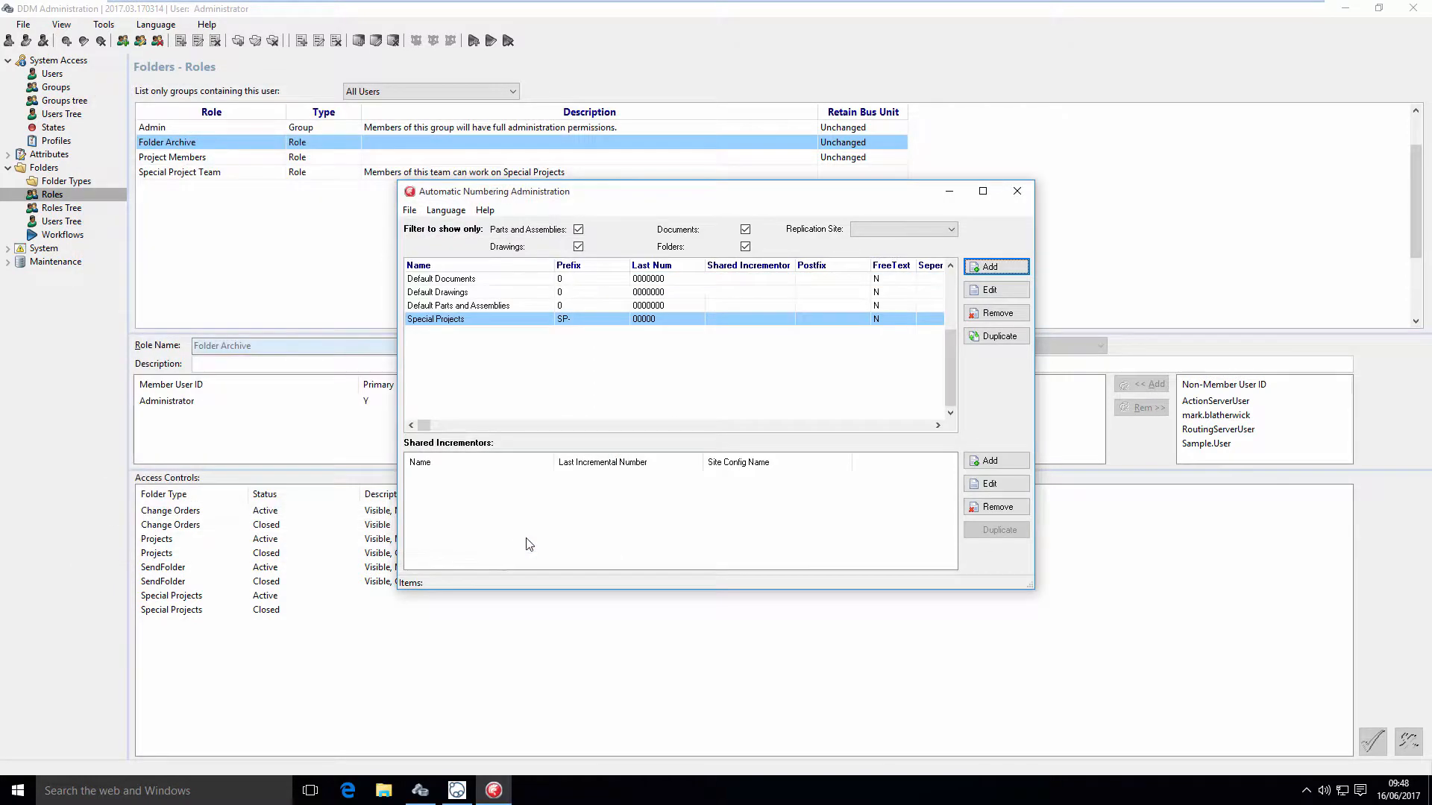
{"action": "left_click", "coordinate": [1017, 193]}
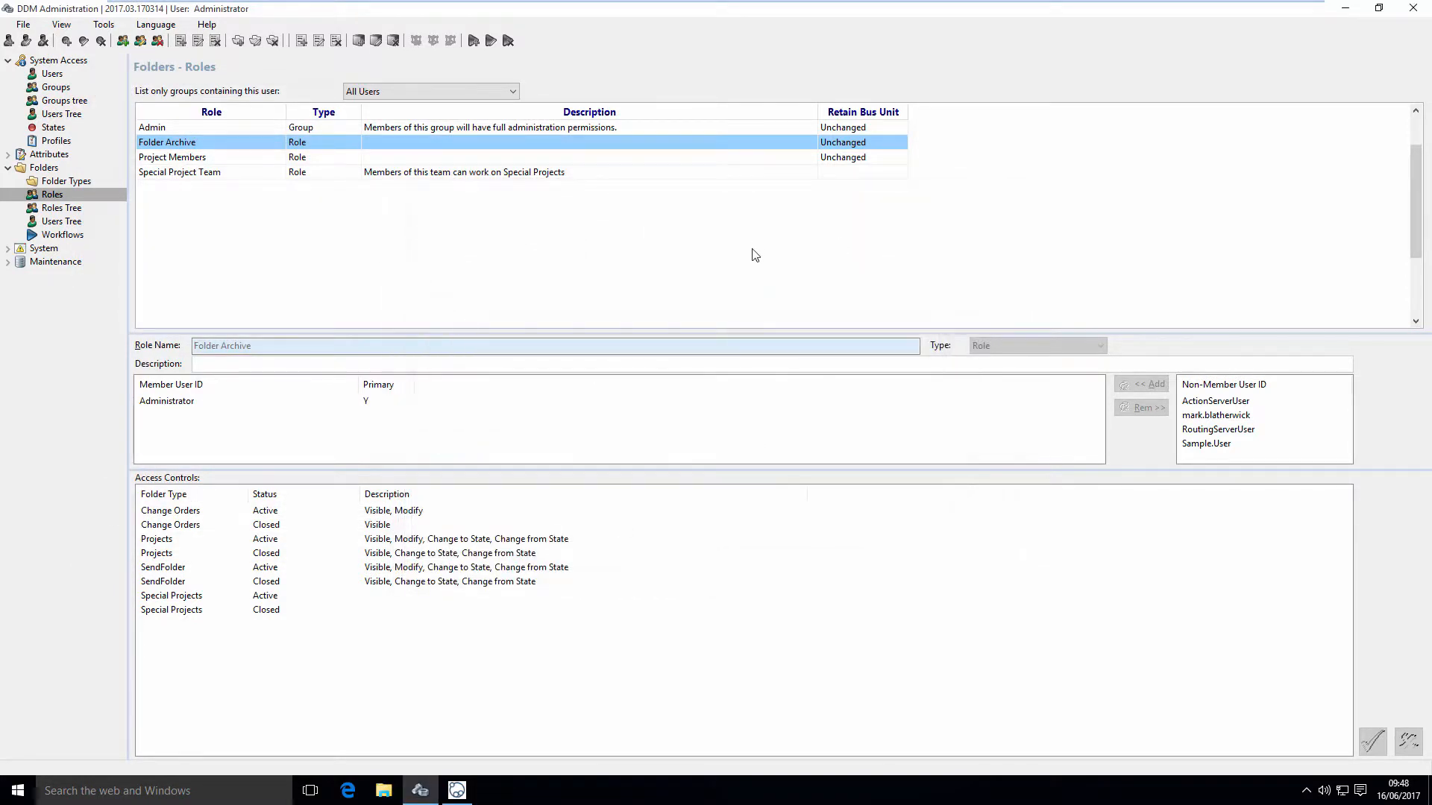
- Edit the Project No attribute of the Special Projects folder type and set its lookup mode to Auto Number
{"action": "left_click", "coordinate": [64, 182]}
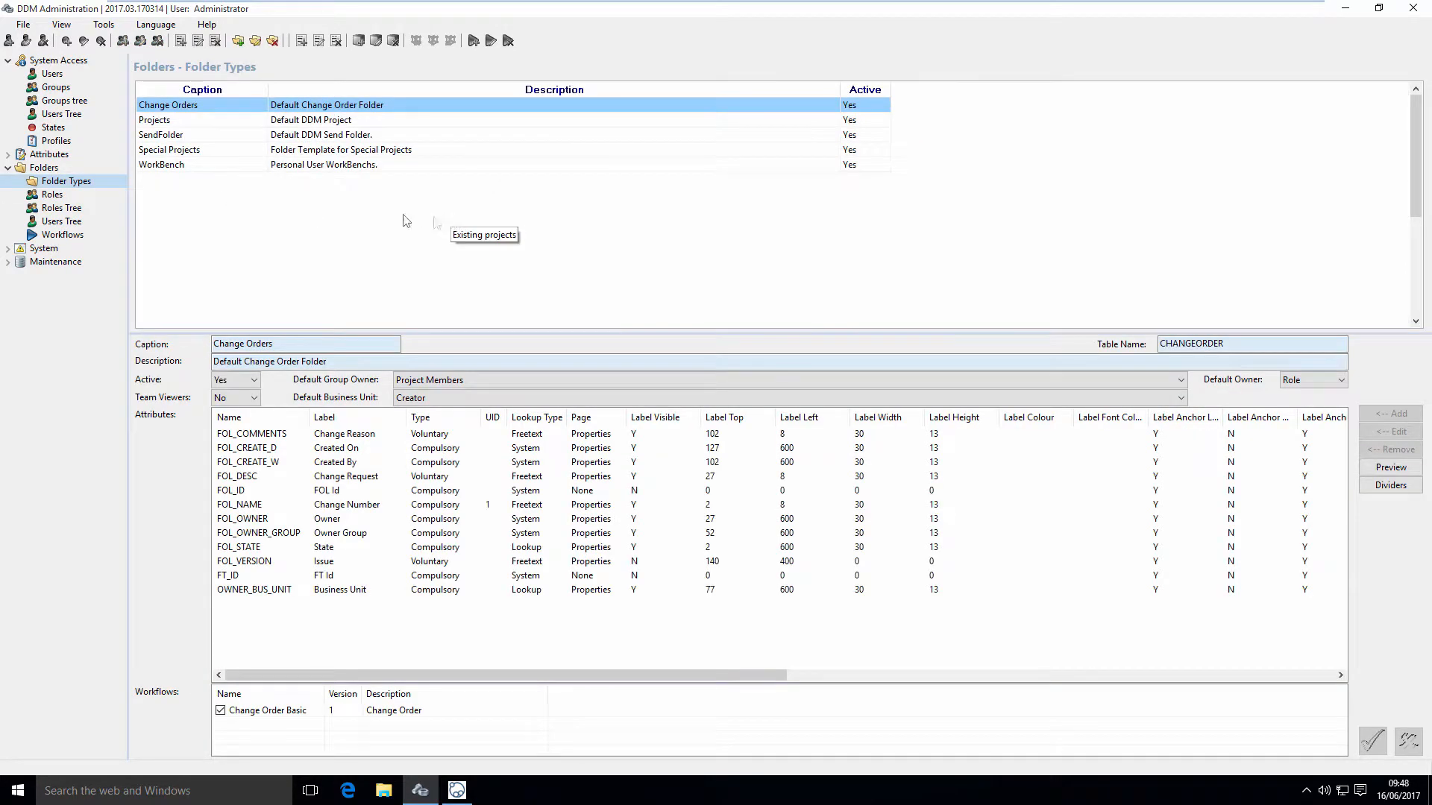
{"action": "left_click", "coordinate": [201, 151]}
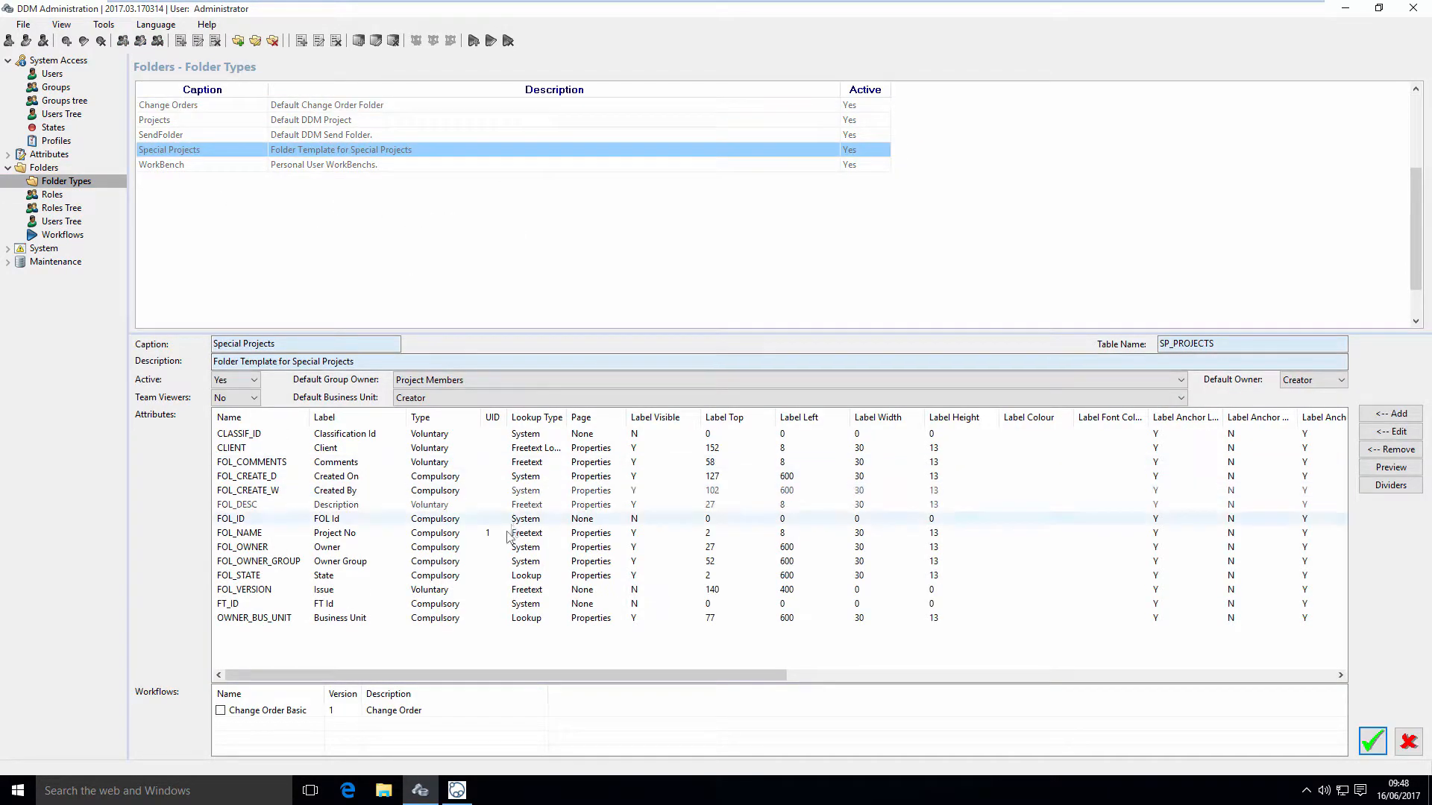
{"action": "double_click", "coordinate": [349, 534]}
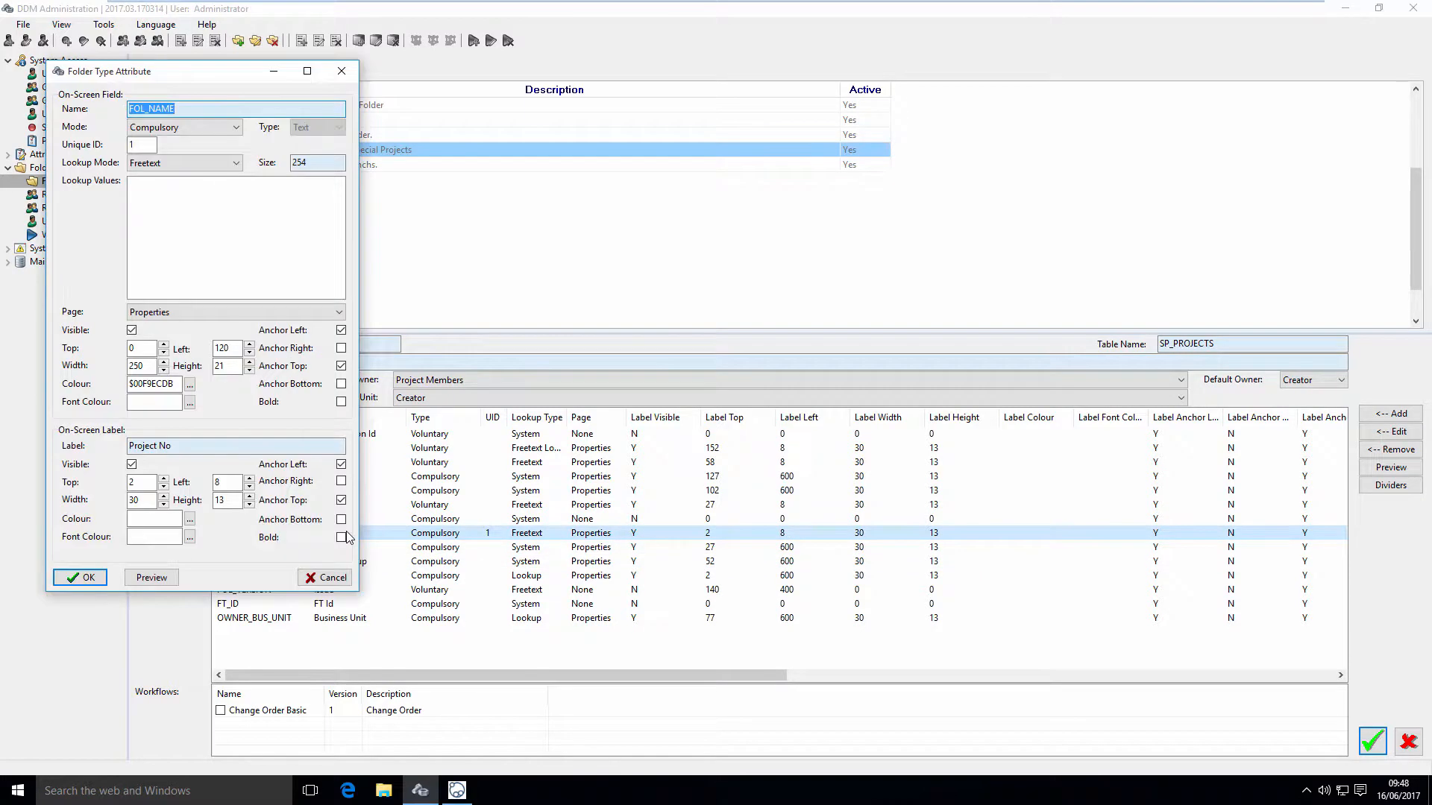
{"action": "left_click", "coordinate": [194, 163]}
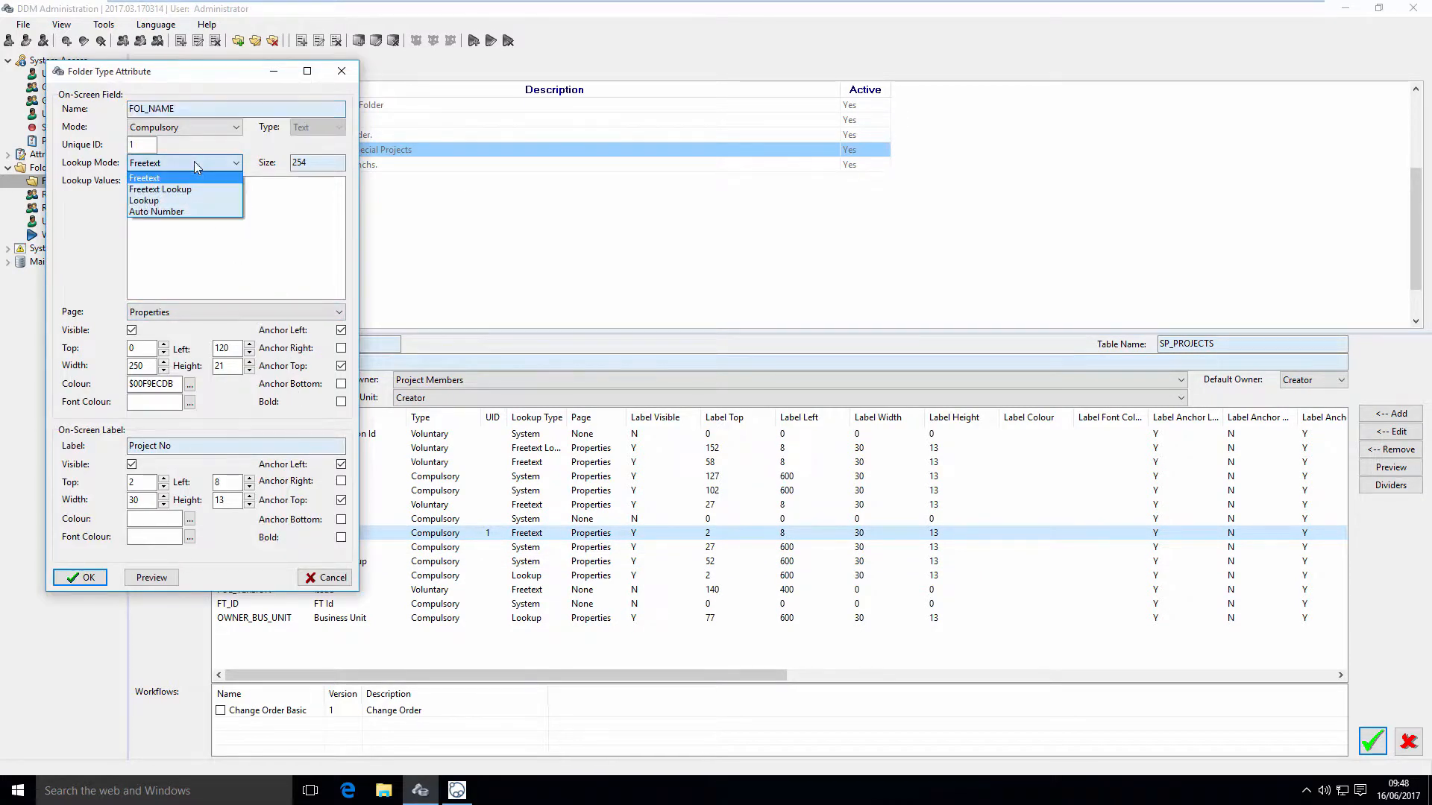
{"action": "left_click", "coordinate": [179, 212]}
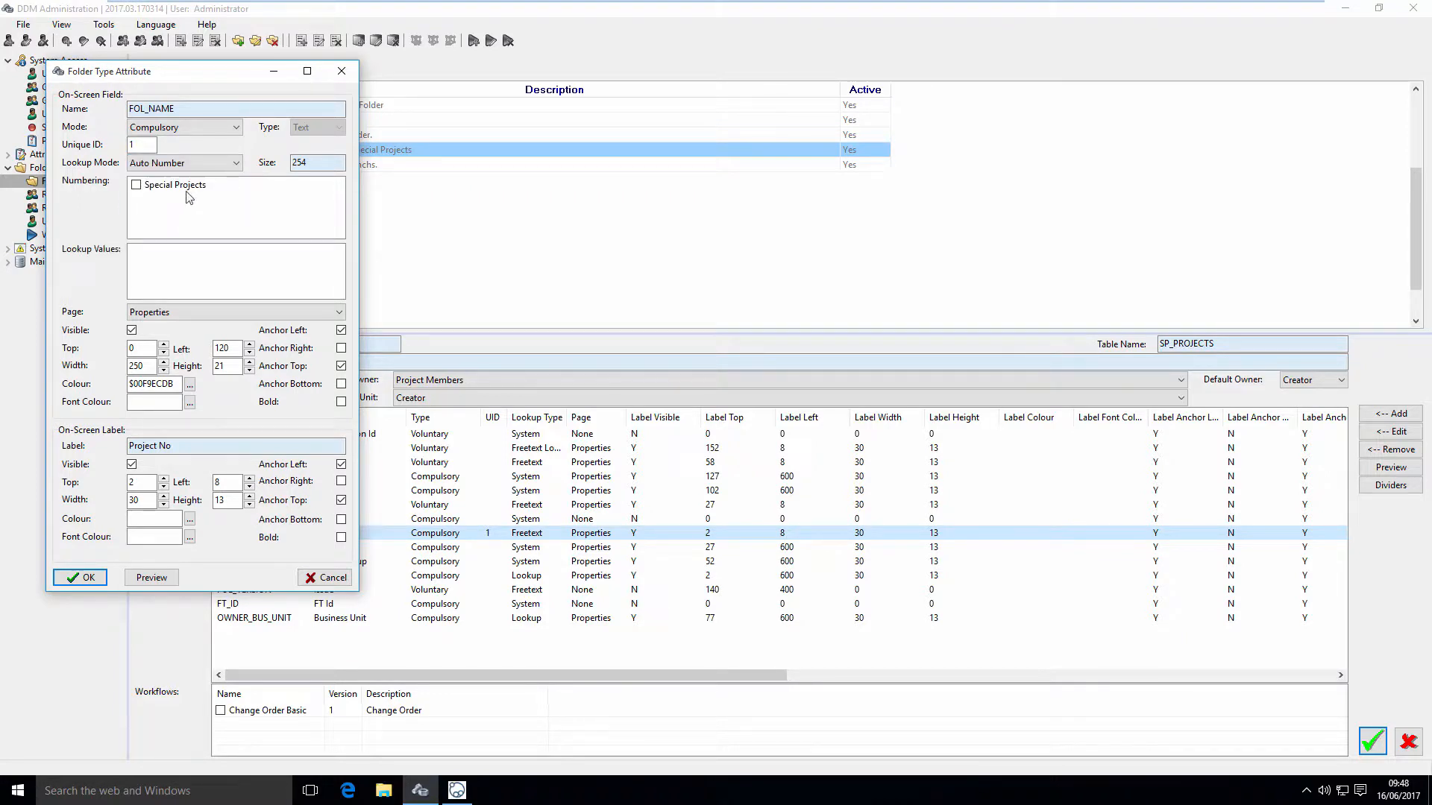
- Enable the Special Projects numbering for Project No, make it the default and confirm the attribute
{"action": "left_click", "coordinate": [165, 190]}
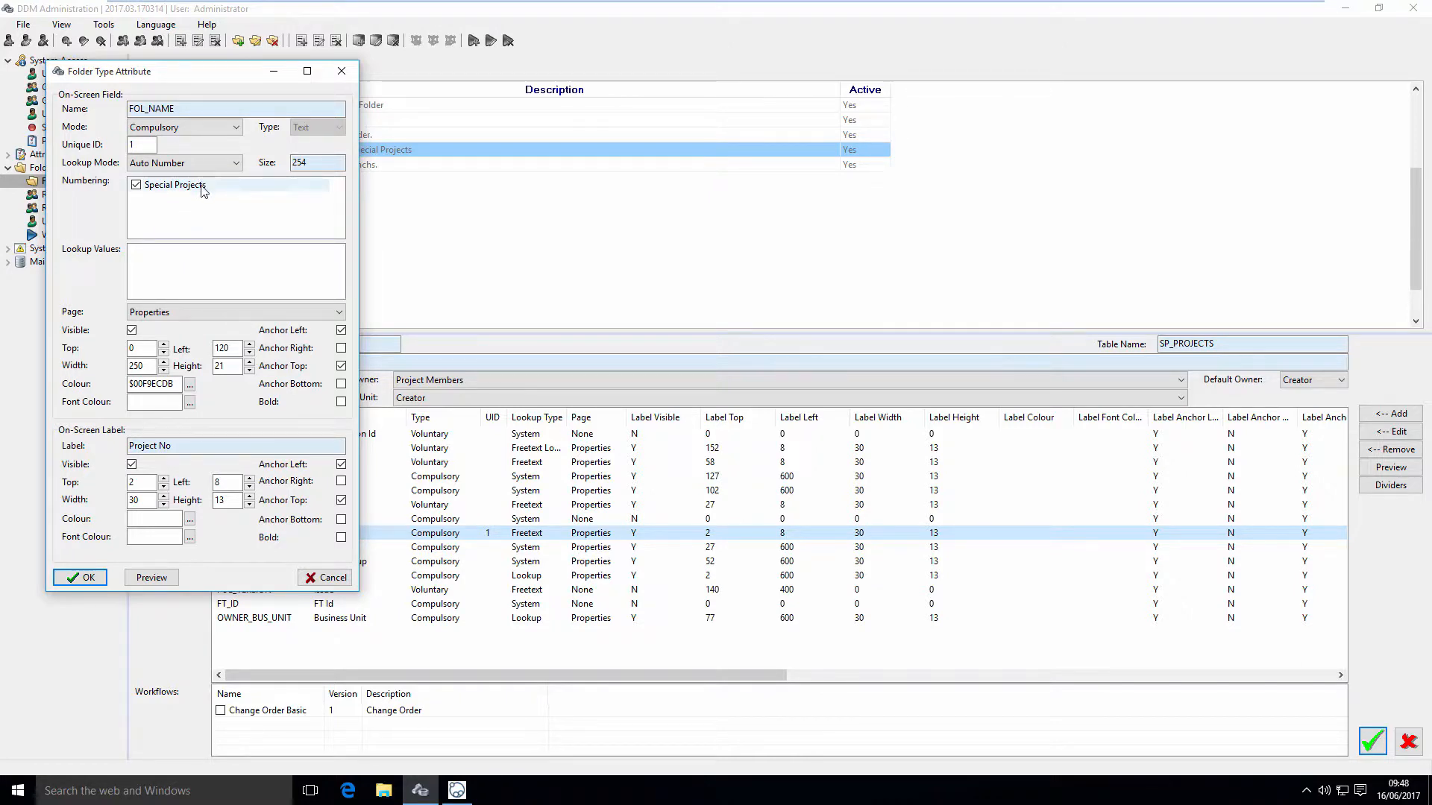
{"action": "right_click", "coordinate": [201, 187]}
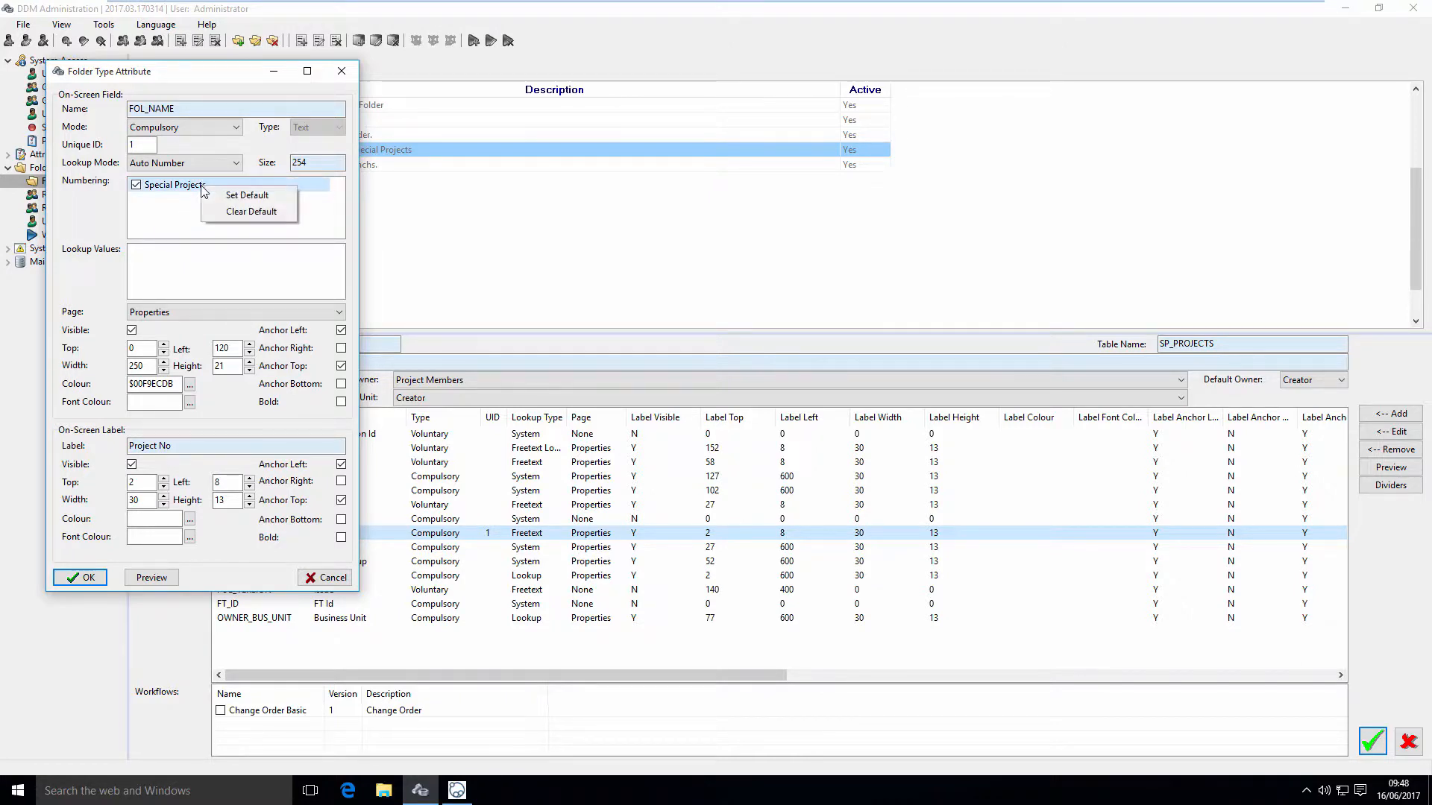
{"action": "left_click", "coordinate": [243, 195]}
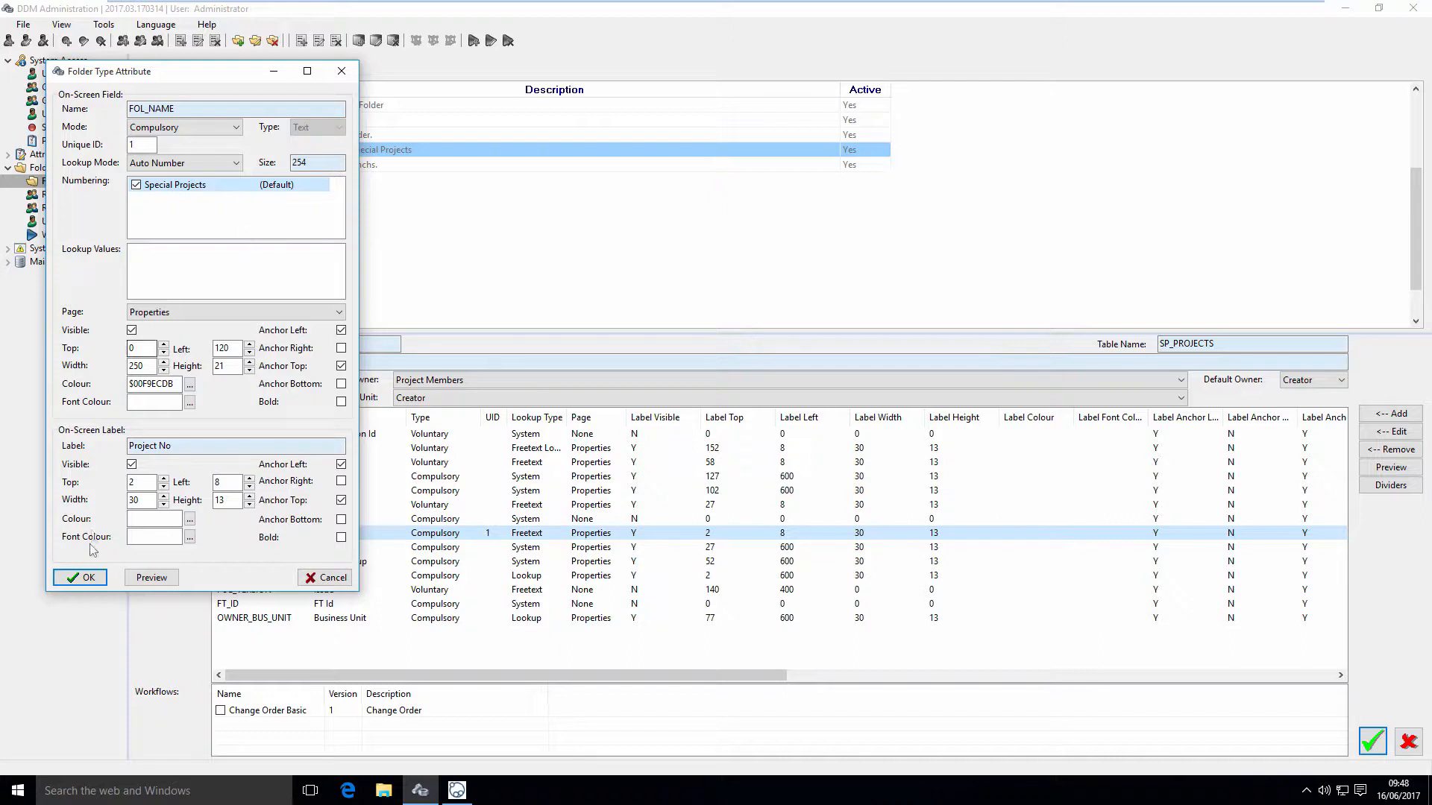
{"action": "left_click", "coordinate": [100, 579]}
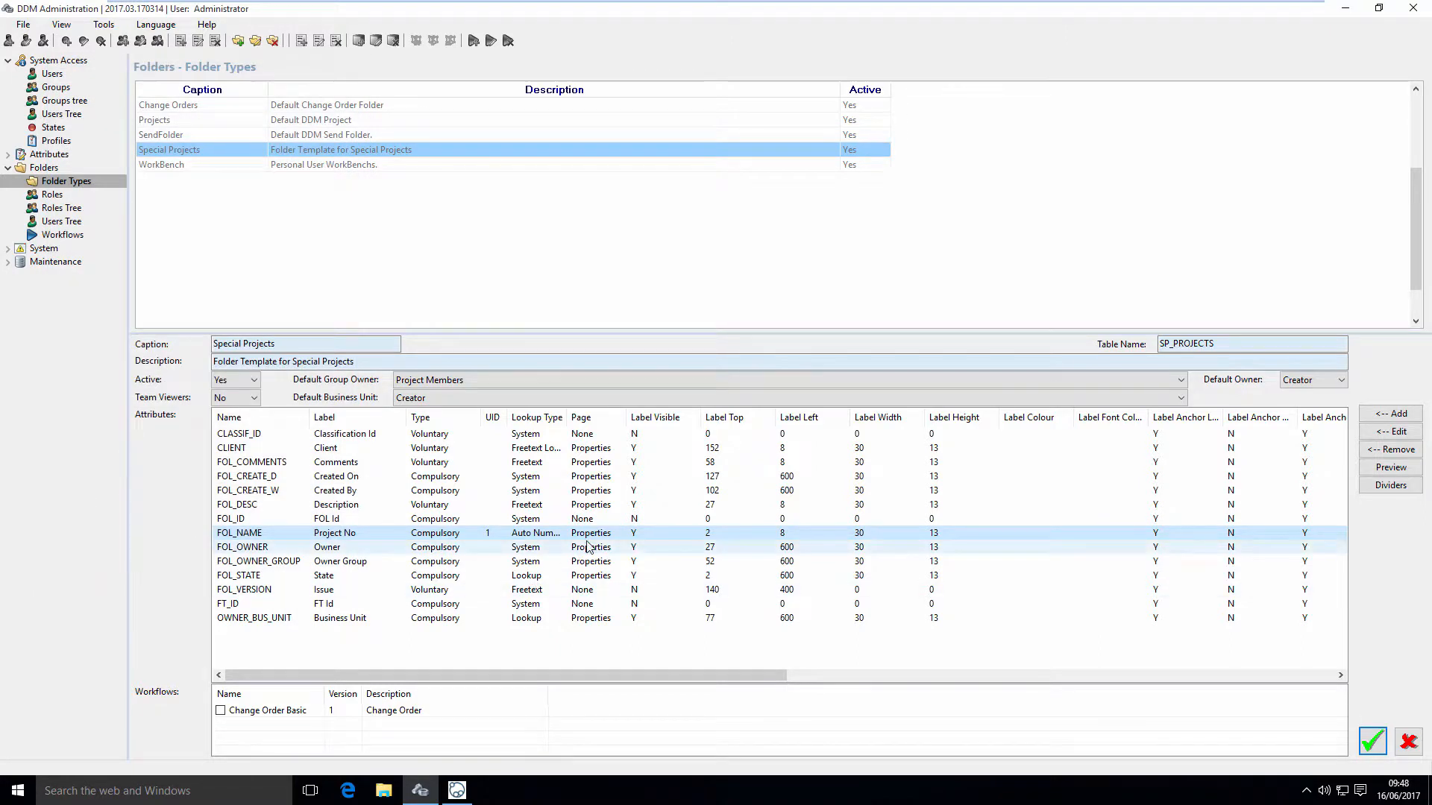
- Make Active the default lookup value of the State attribute and save the Special Projects folder type
{"action": "double_click", "coordinate": [277, 577]}
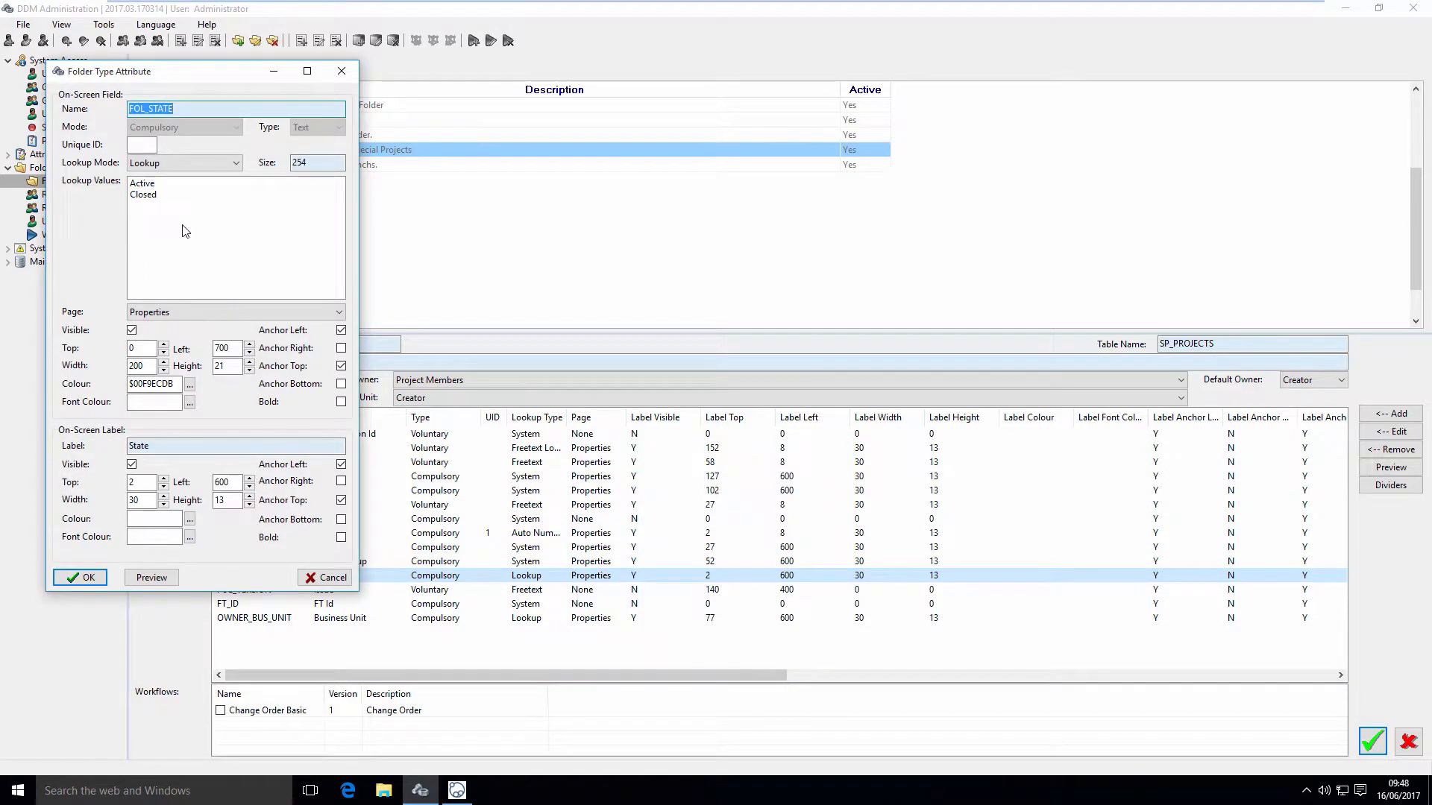
{"action": "right_click", "coordinate": [184, 231]}
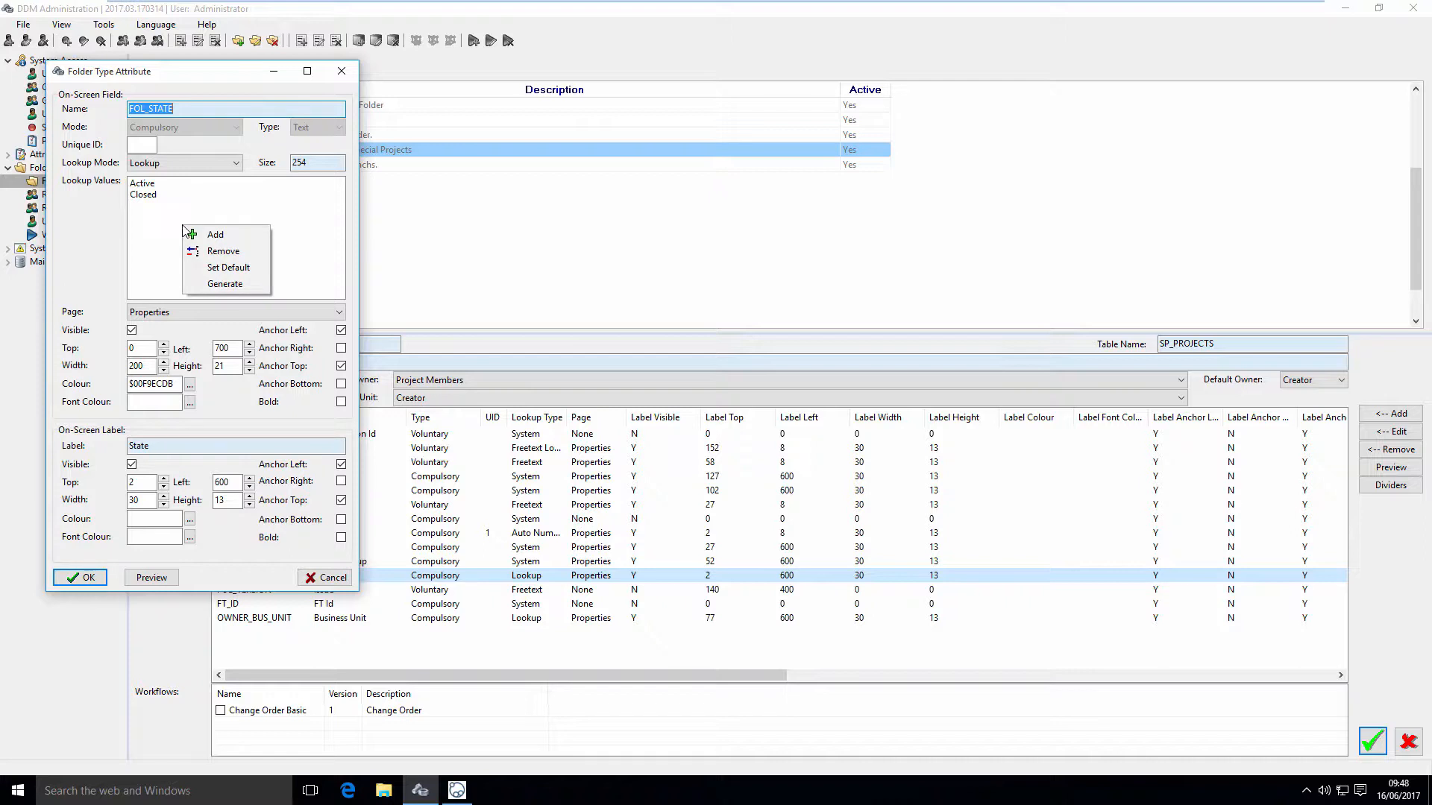
{"action": "left_click", "coordinate": [144, 244]}
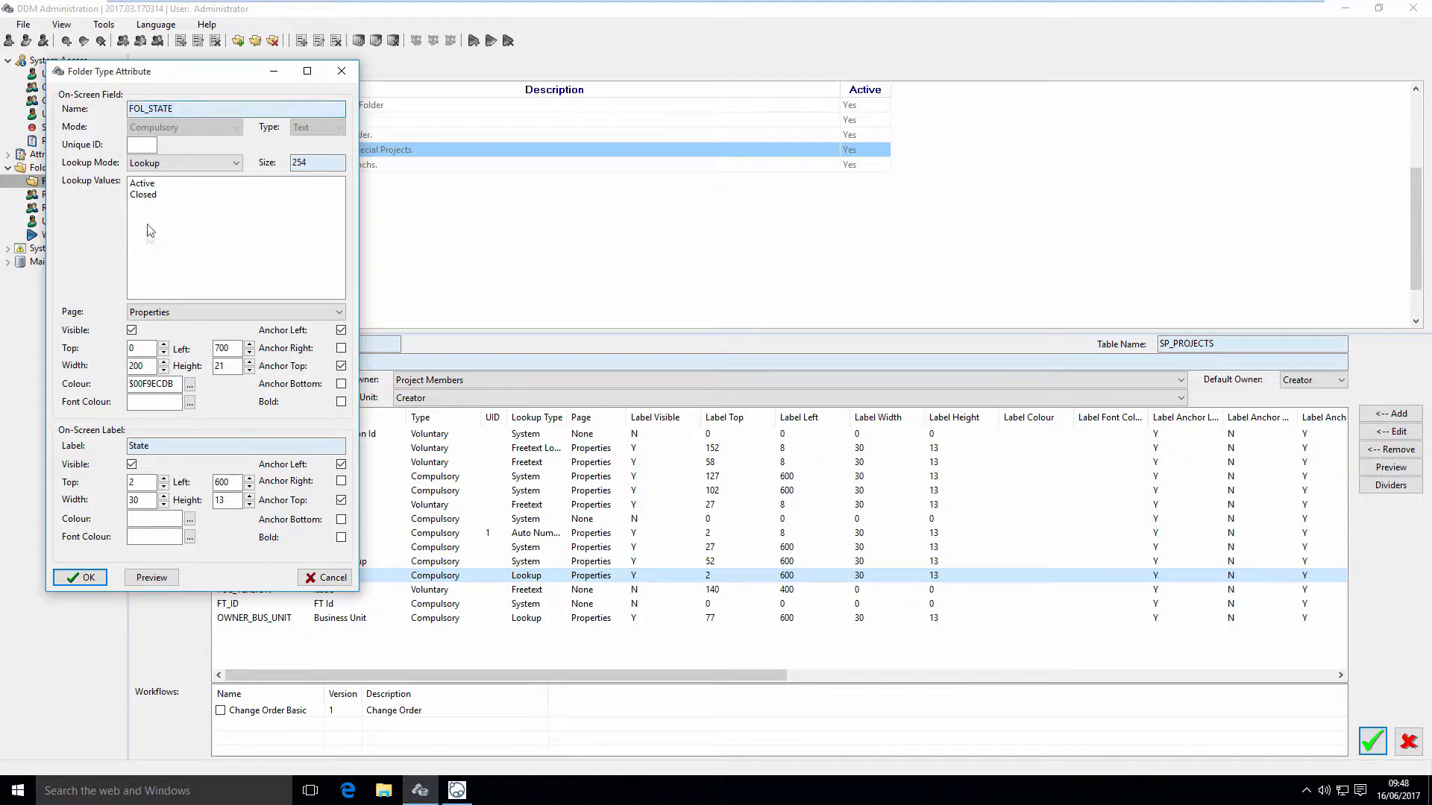
{"action": "left_click", "coordinate": [155, 185]}
{"action": "right_click", "coordinate": [155, 184]}
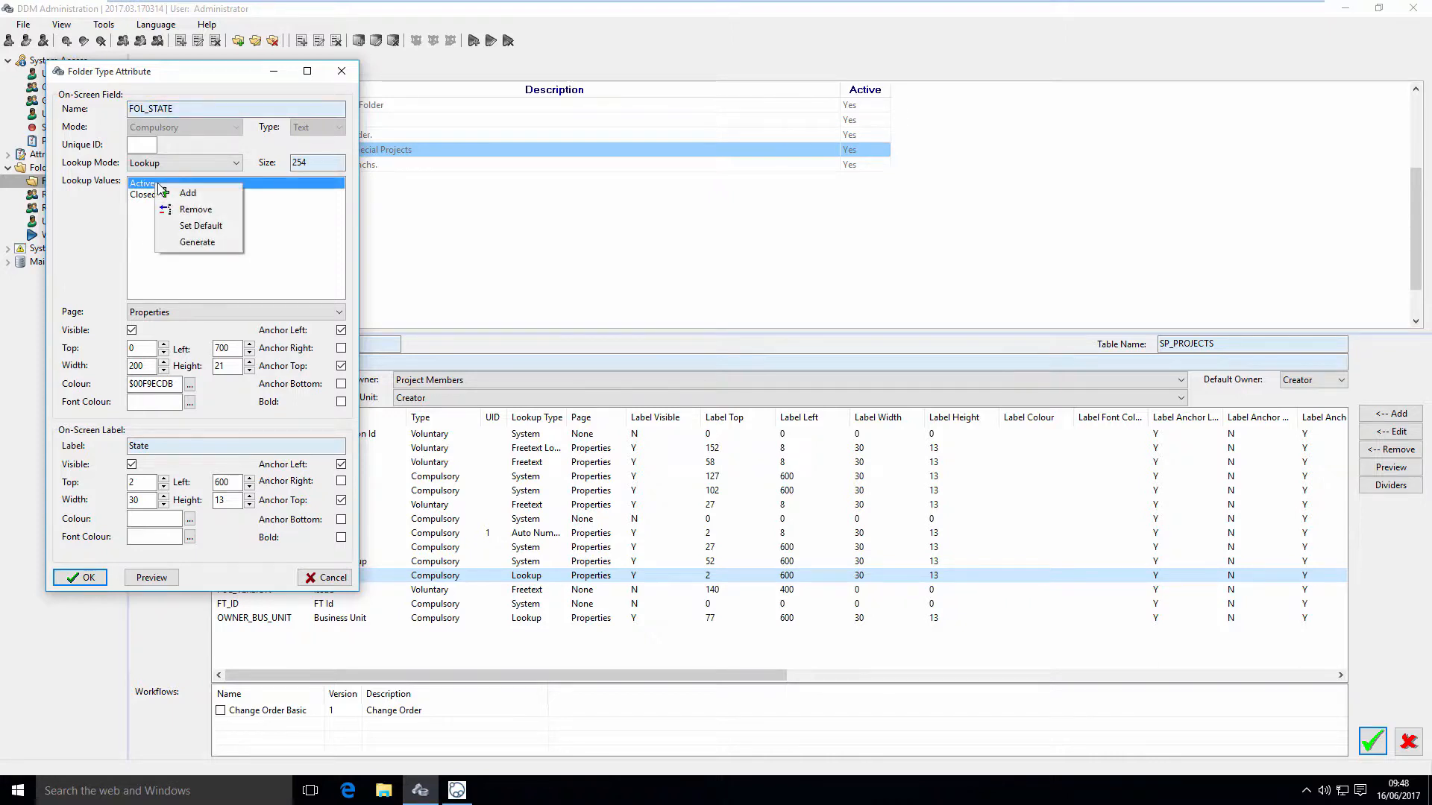
{"action": "left_click", "coordinate": [224, 224]}
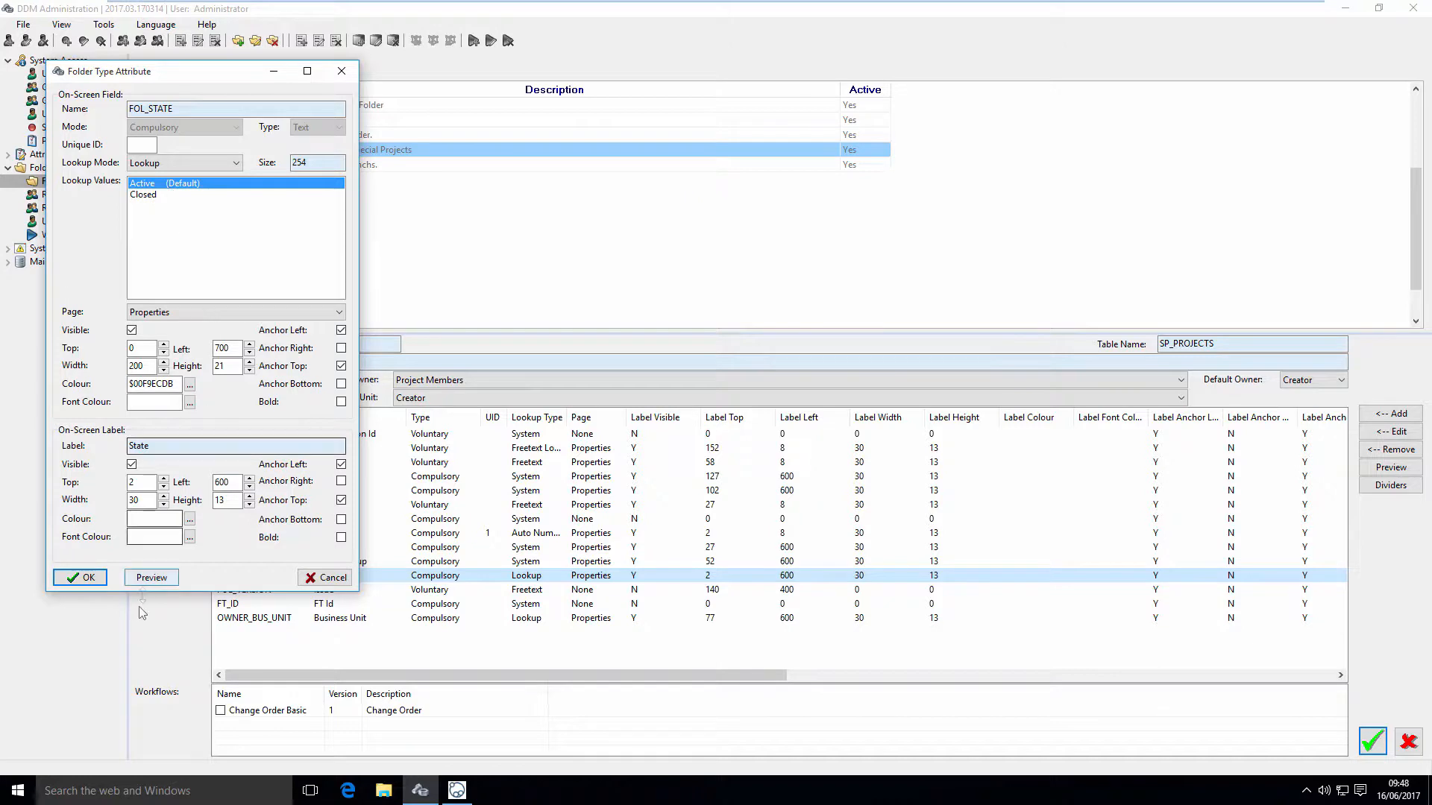
{"action": "left_click", "coordinate": [82, 579]}
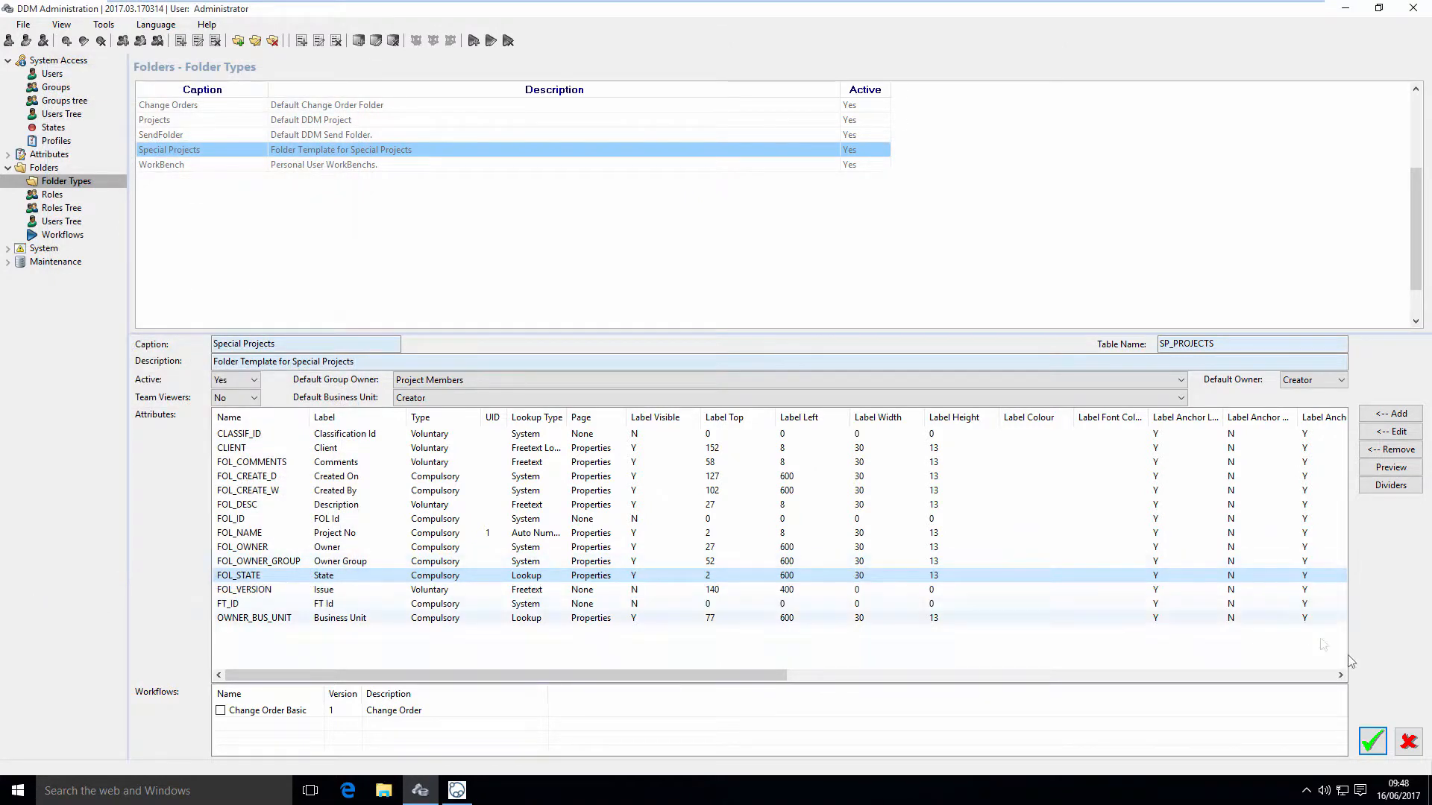
{"action": "left_click", "coordinate": [1372, 740]}
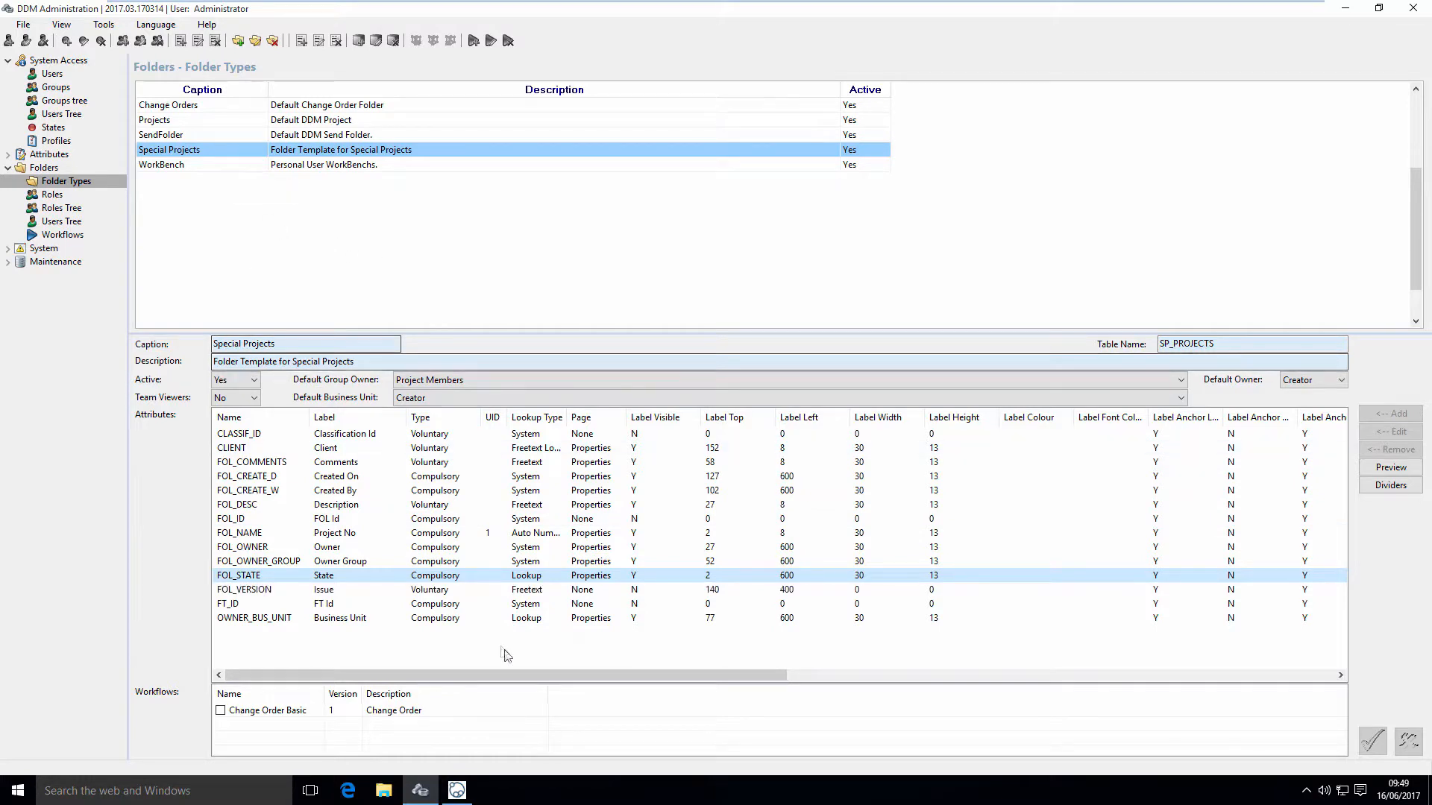
- Switch to DDM and start a new Special Projects folder
{"action": "left_click", "coordinate": [469, 802]}
{"action": "right_click", "coordinate": [97, 326]}
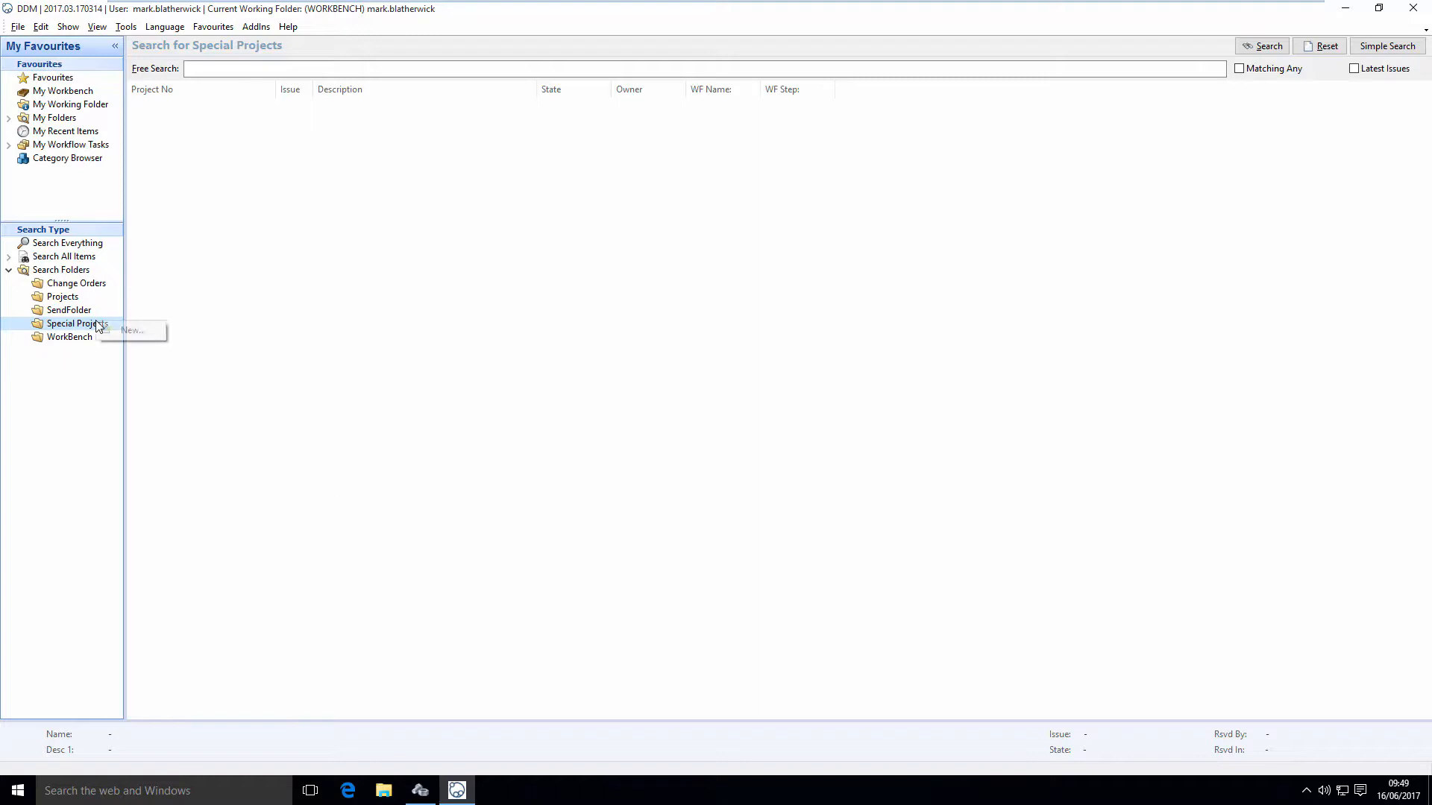
{"action": "left_click", "coordinate": [122, 328]}
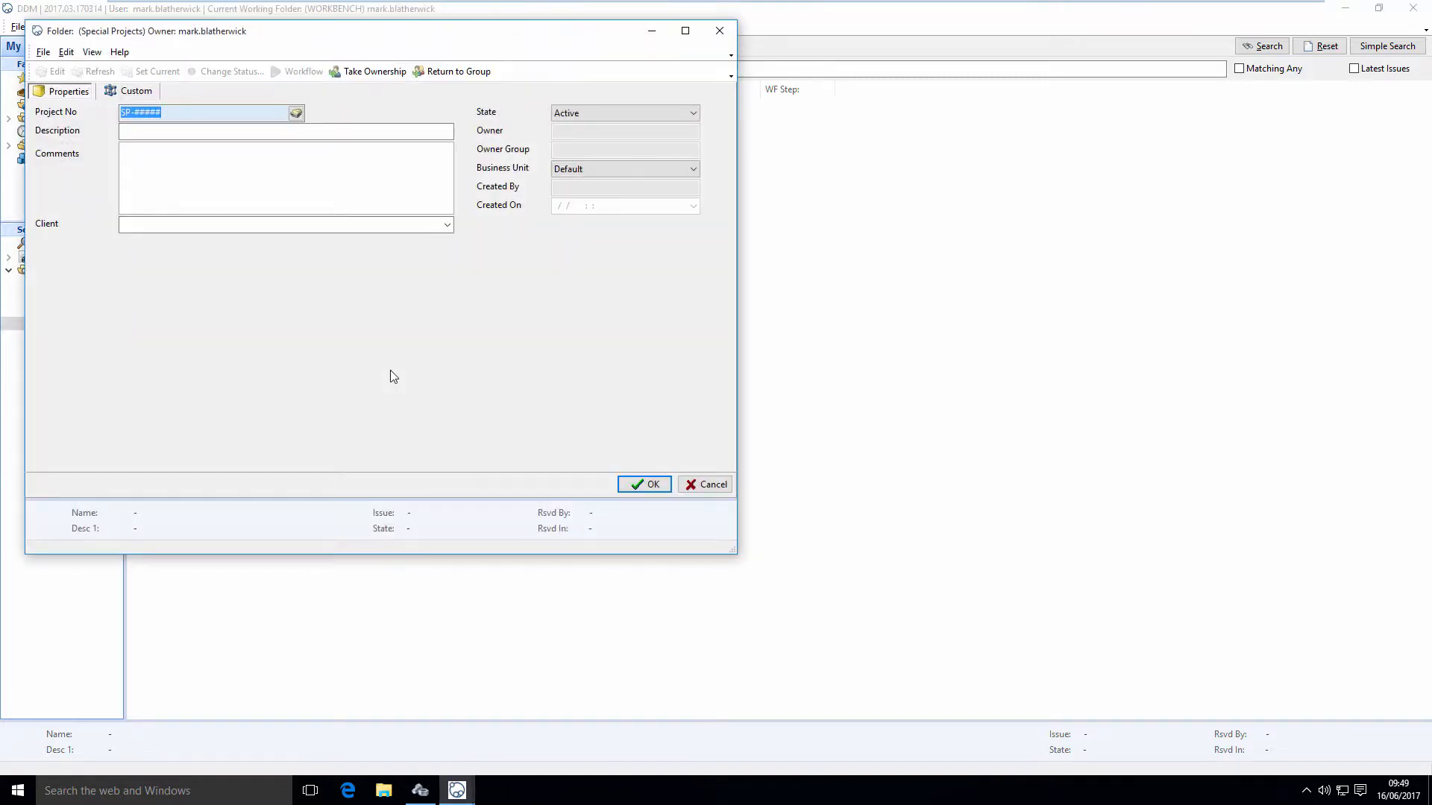
- Create the Special Projects folder with description Test #1 and client Ikea, without making it the current working folder
{"action": "left_click", "coordinate": [165, 132]}
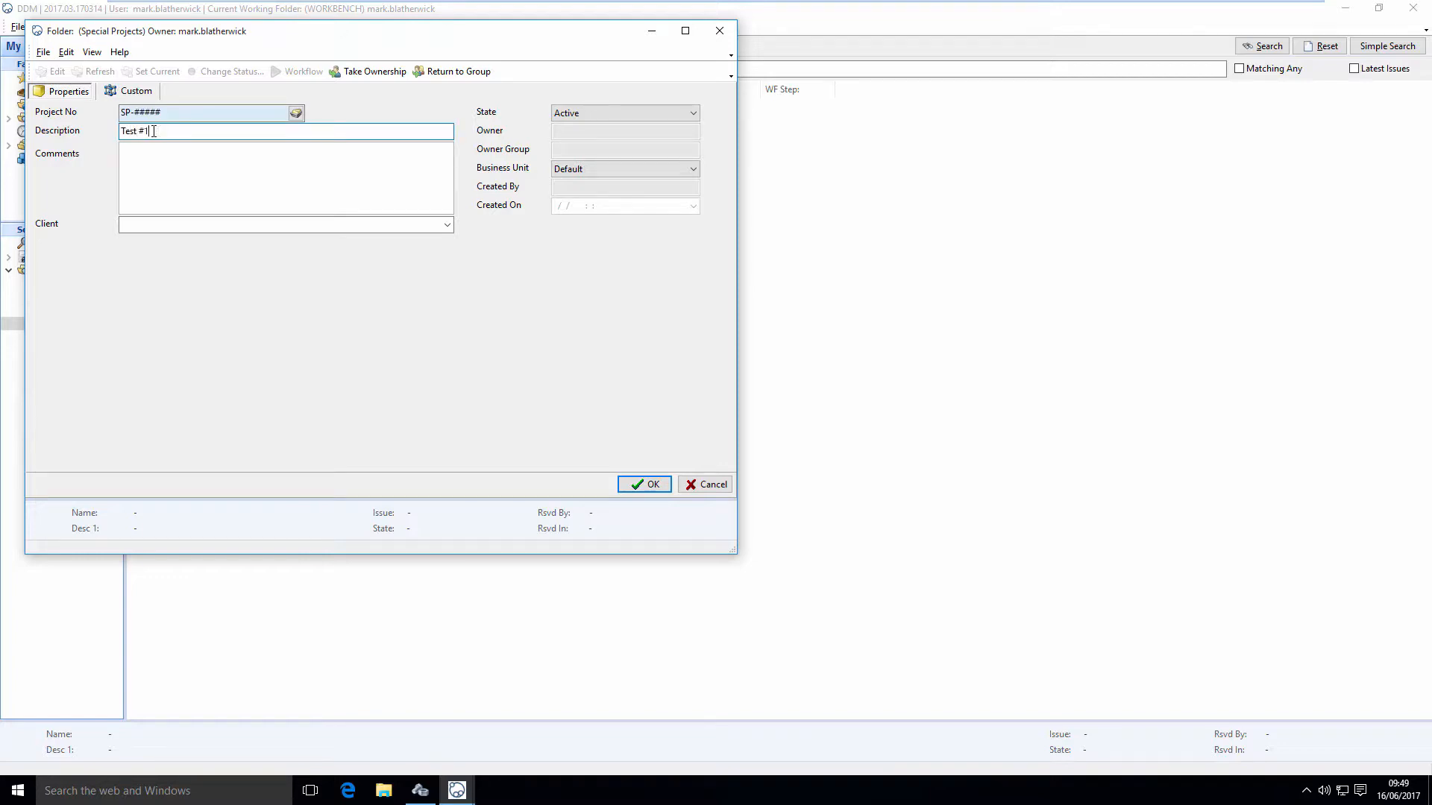
{"action": "left_click", "coordinate": [446, 228]}
{"action": "left_click", "coordinate": [365, 224]}
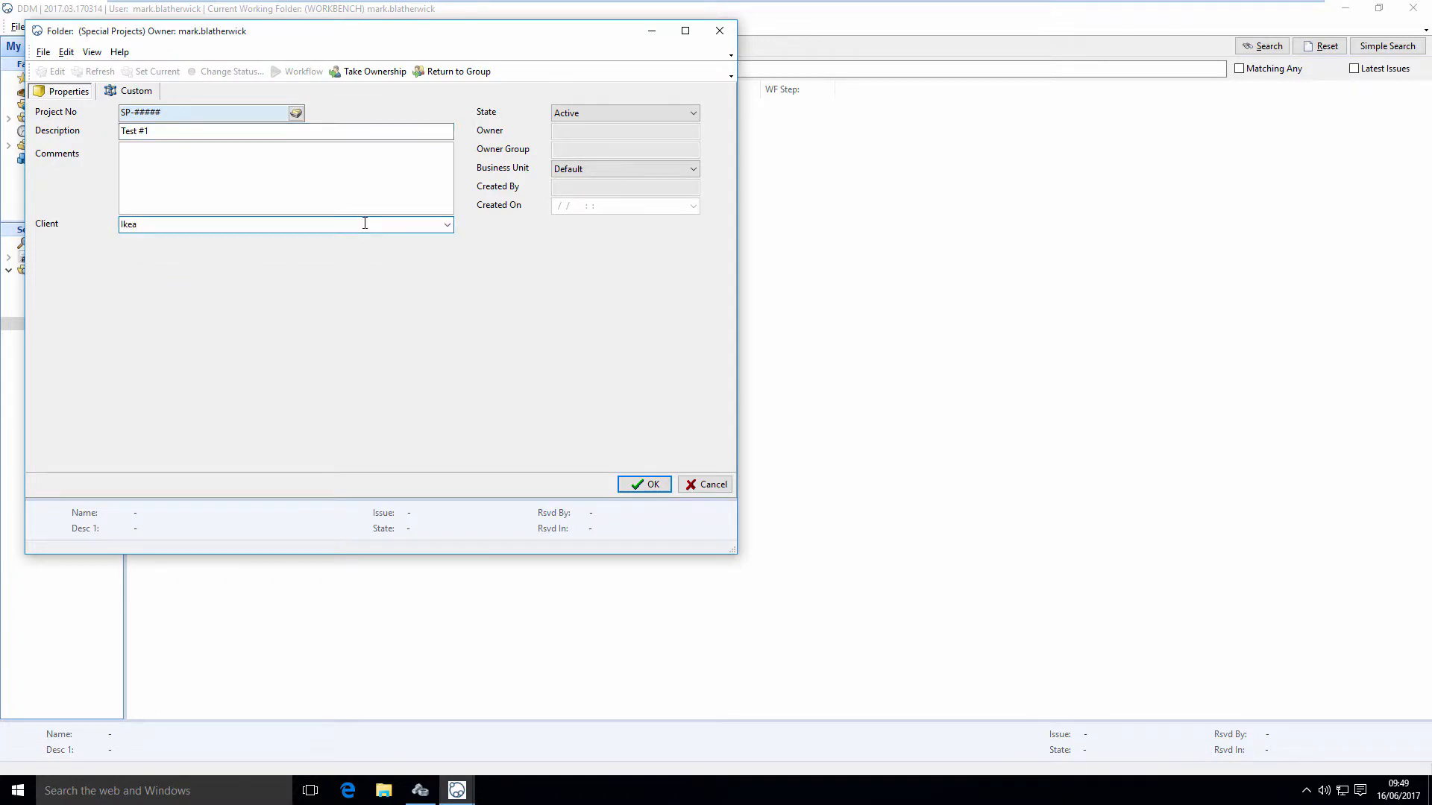
{"action": "left_click", "coordinate": [646, 485]}
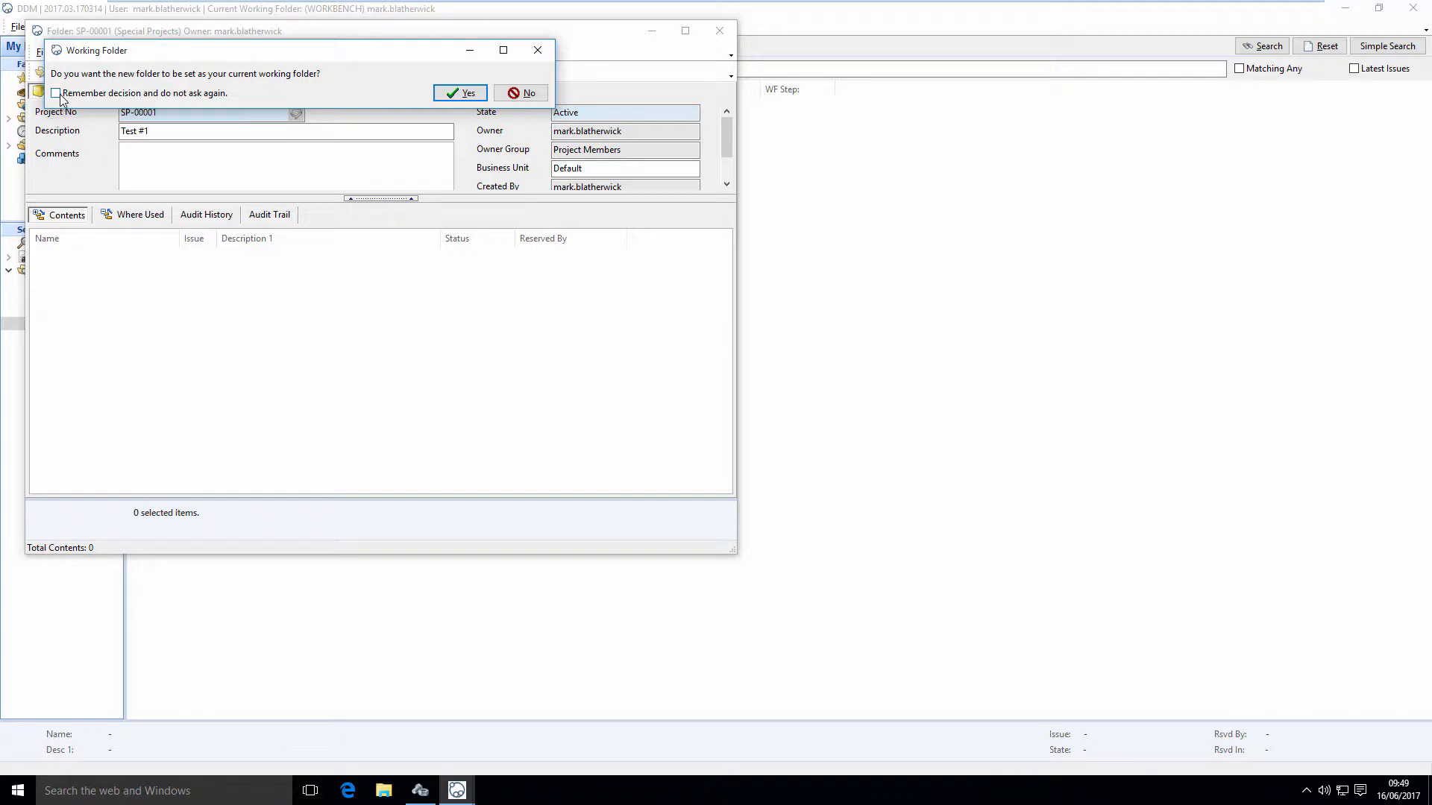
{"action": "left_click", "coordinate": [521, 92]}
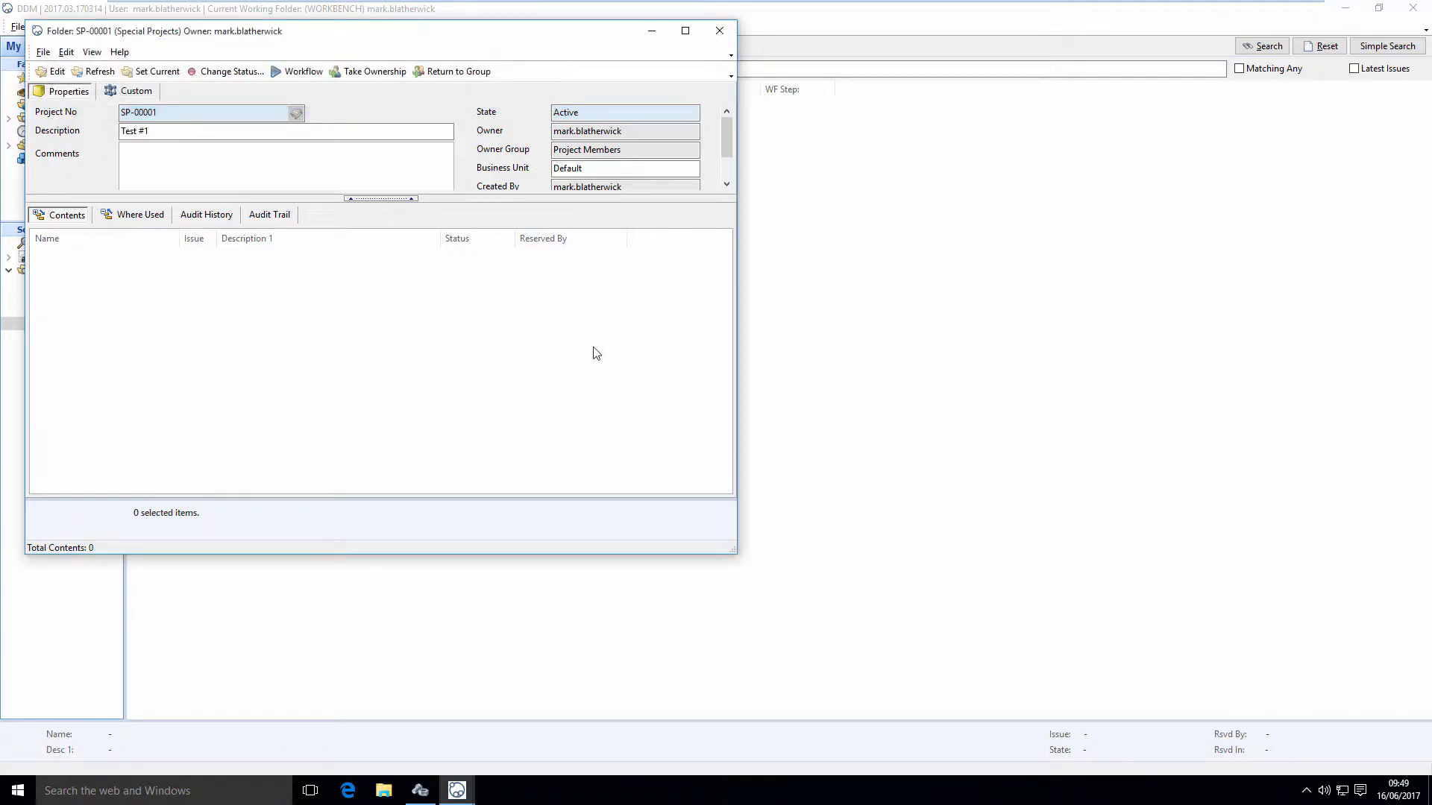
- Examine the new folder's full properties and the recipients its workflow can be sent to, cancel sending and close the folder
{"action": "left_click", "coordinate": [686, 30]}
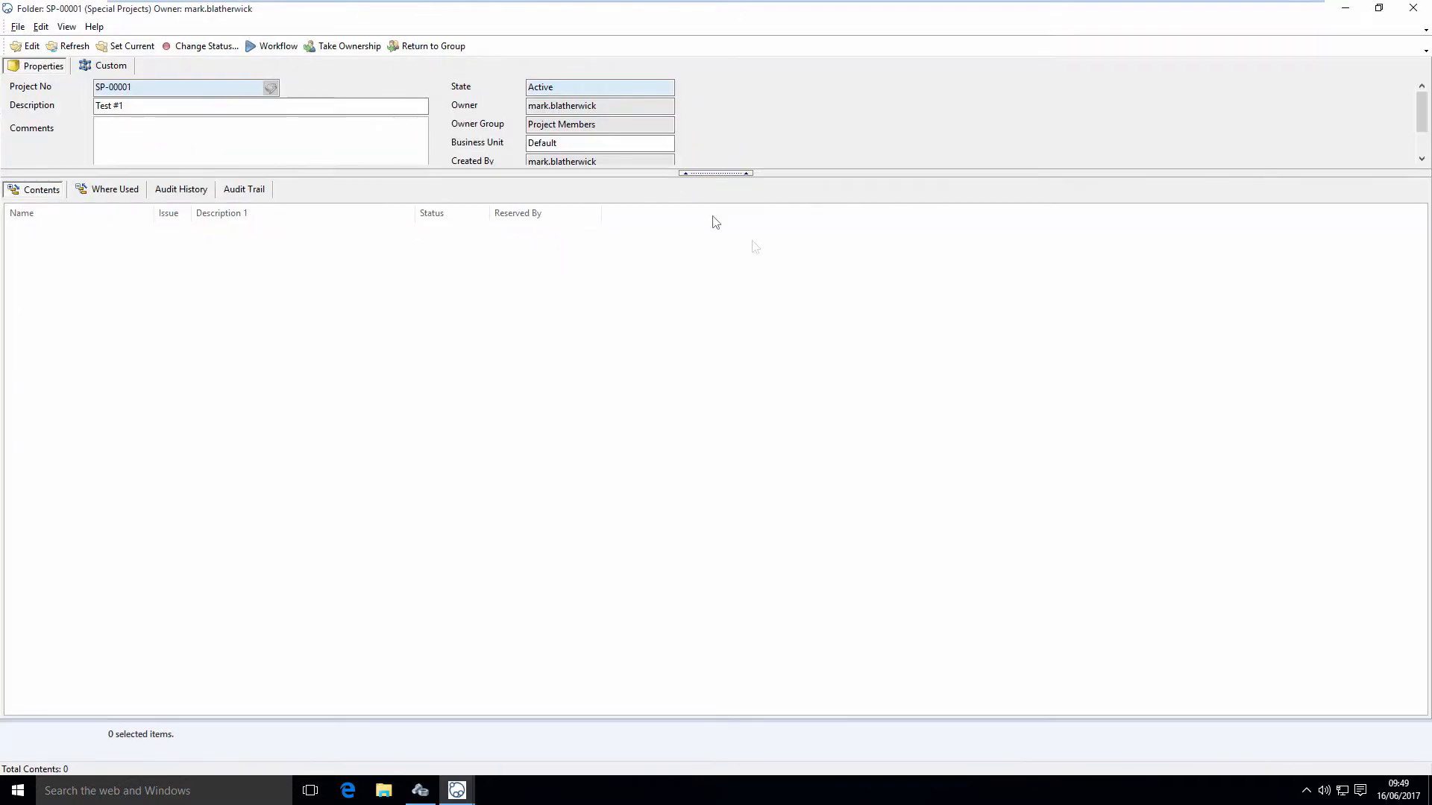
{"action": "left_click_drag", "start_coordinate": [701, 180], "coordinate": [700, 226]}
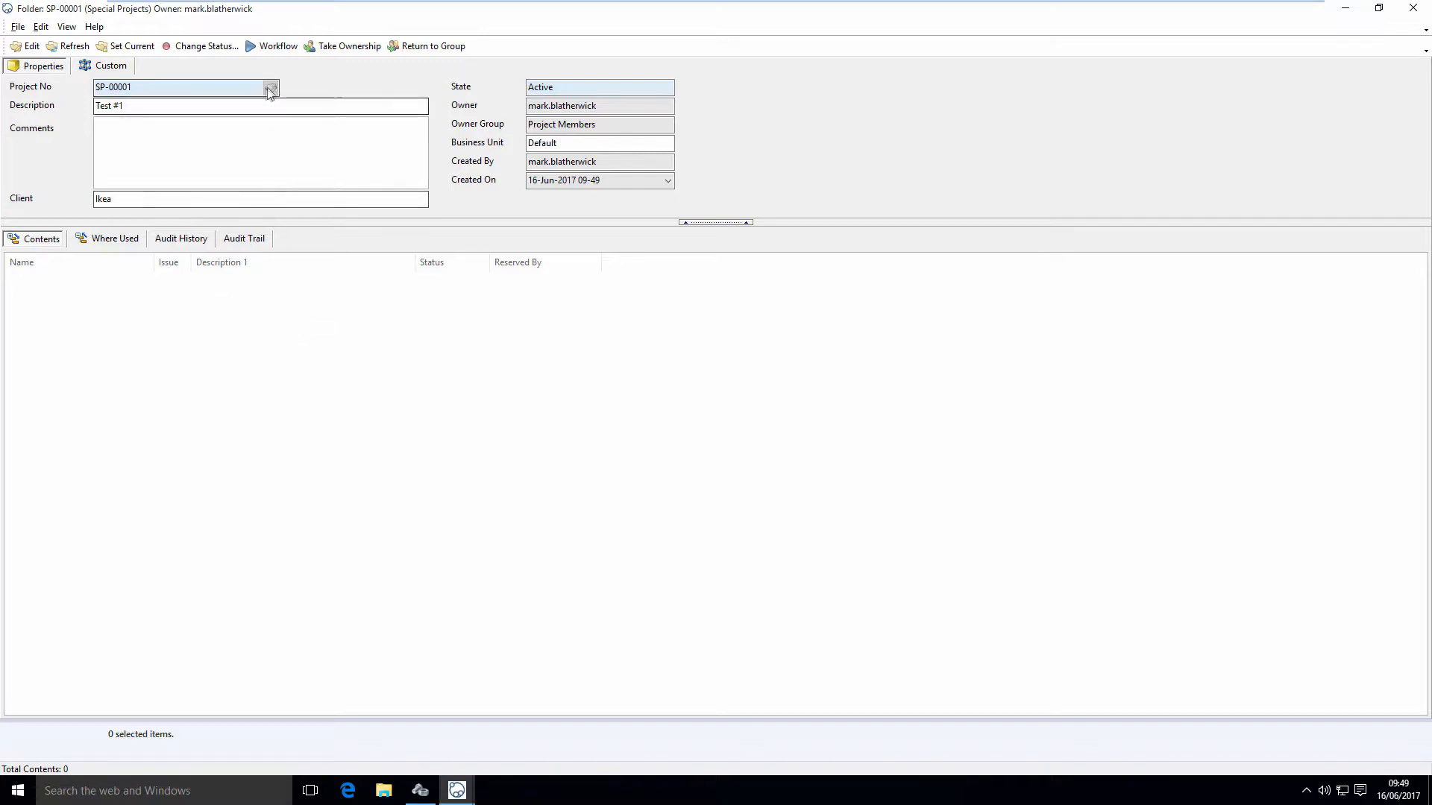
{"action": "left_click", "coordinate": [276, 47]}
{"action": "left_click", "coordinate": [714, 339]}
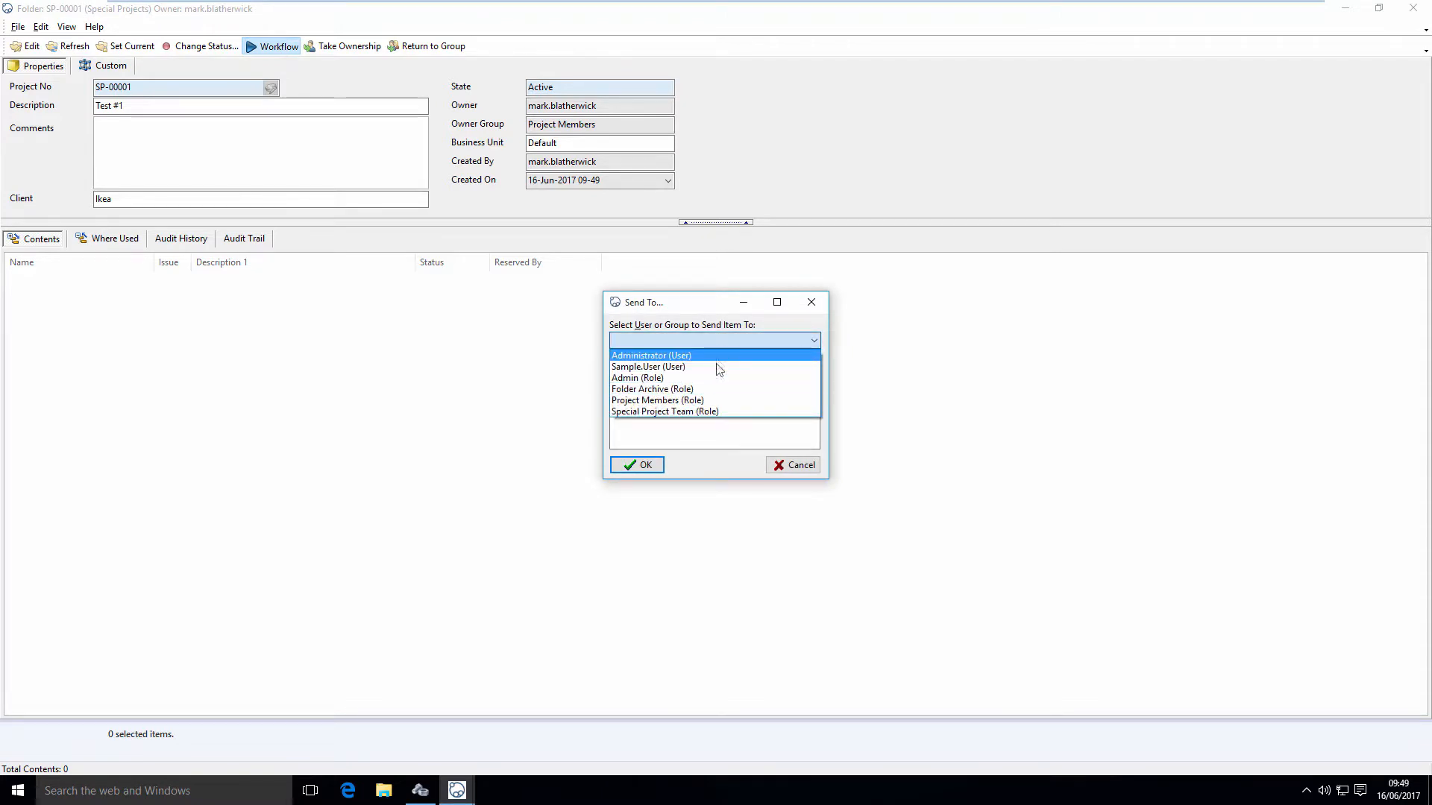
{"action": "left_click", "coordinate": [813, 302]}
{"action": "left_click", "coordinate": [806, 470]}
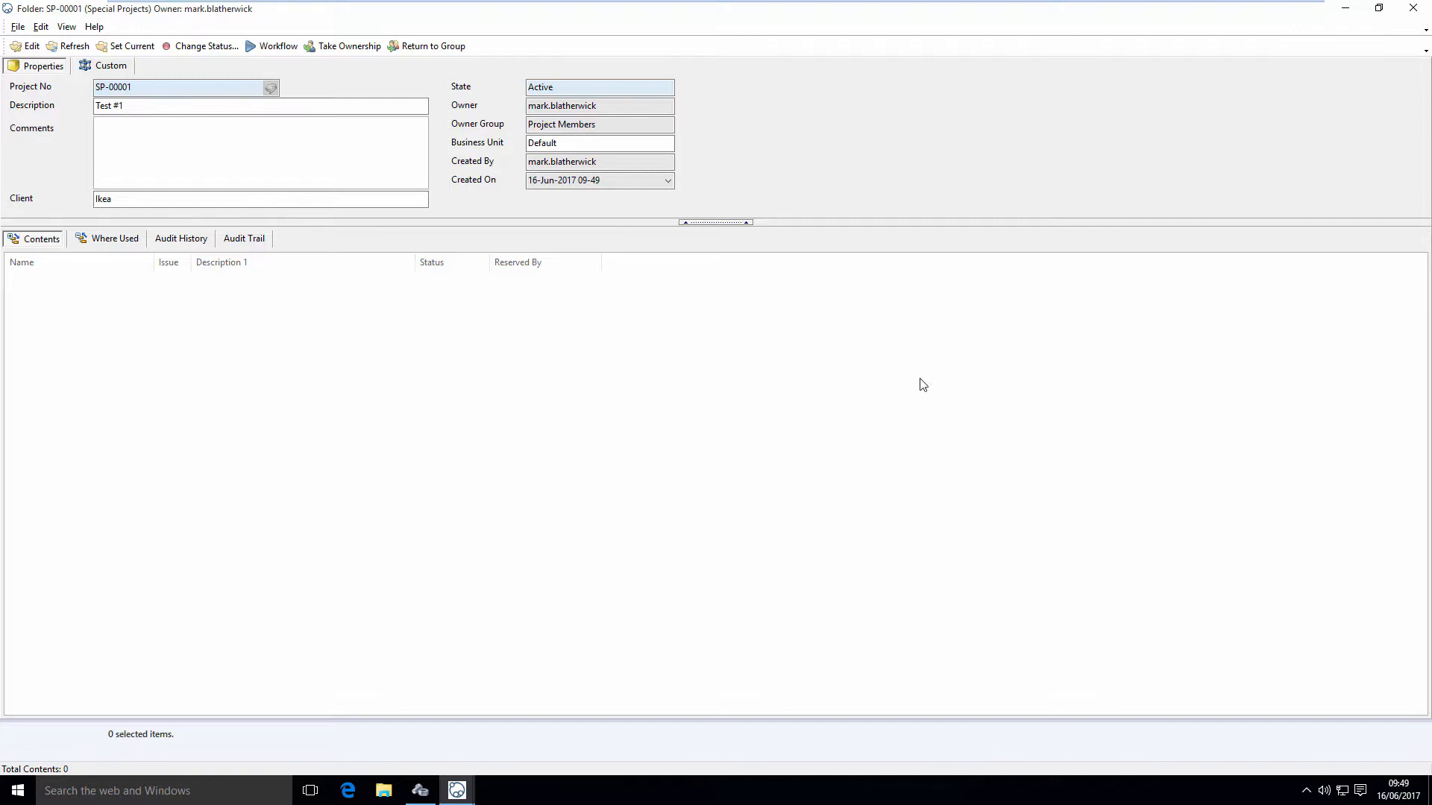
{"action": "left_click", "coordinate": [1413, 8]}
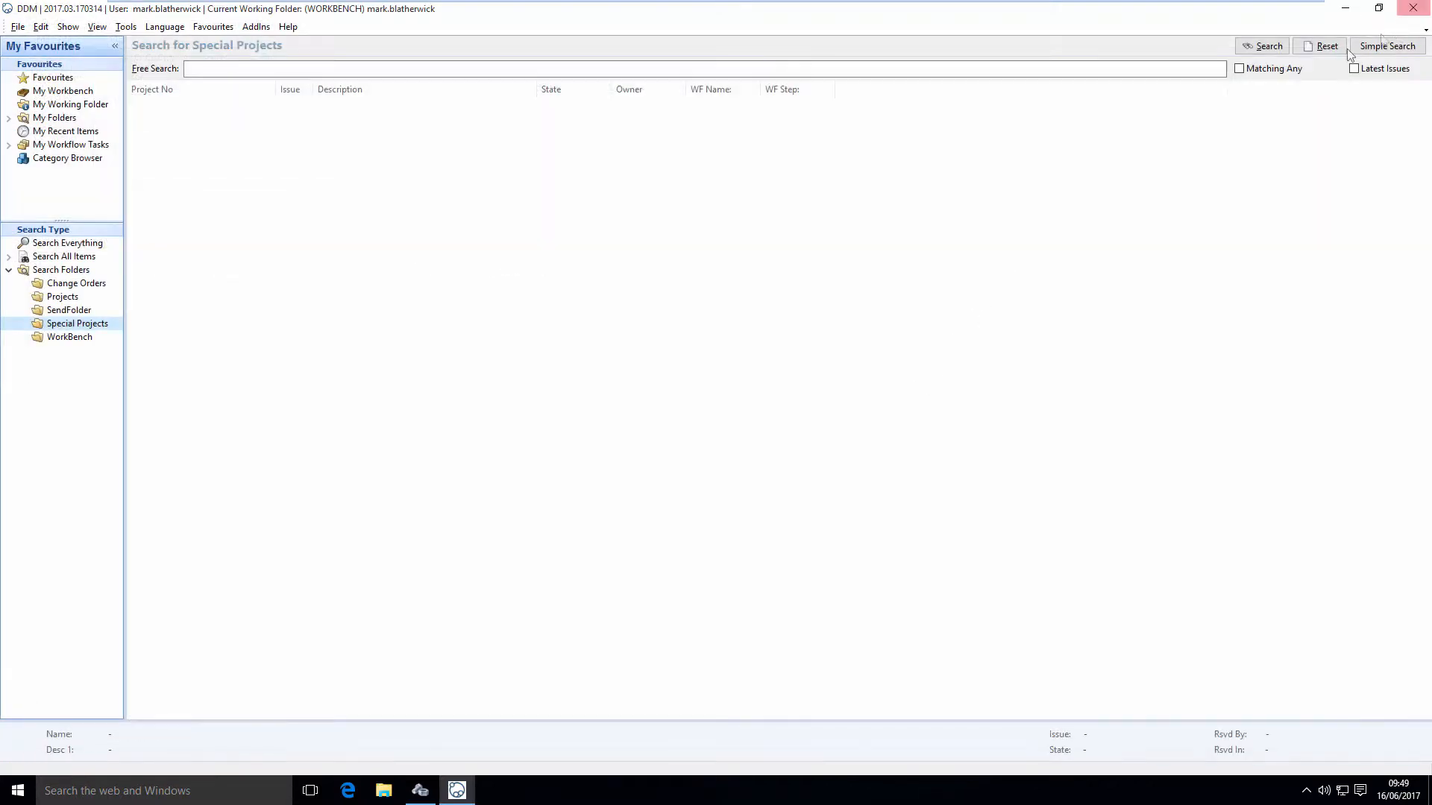
- Switch to DDM Administration and add a new folder workflow named Special Projects
{"action": "left_click", "coordinate": [420, 791]}
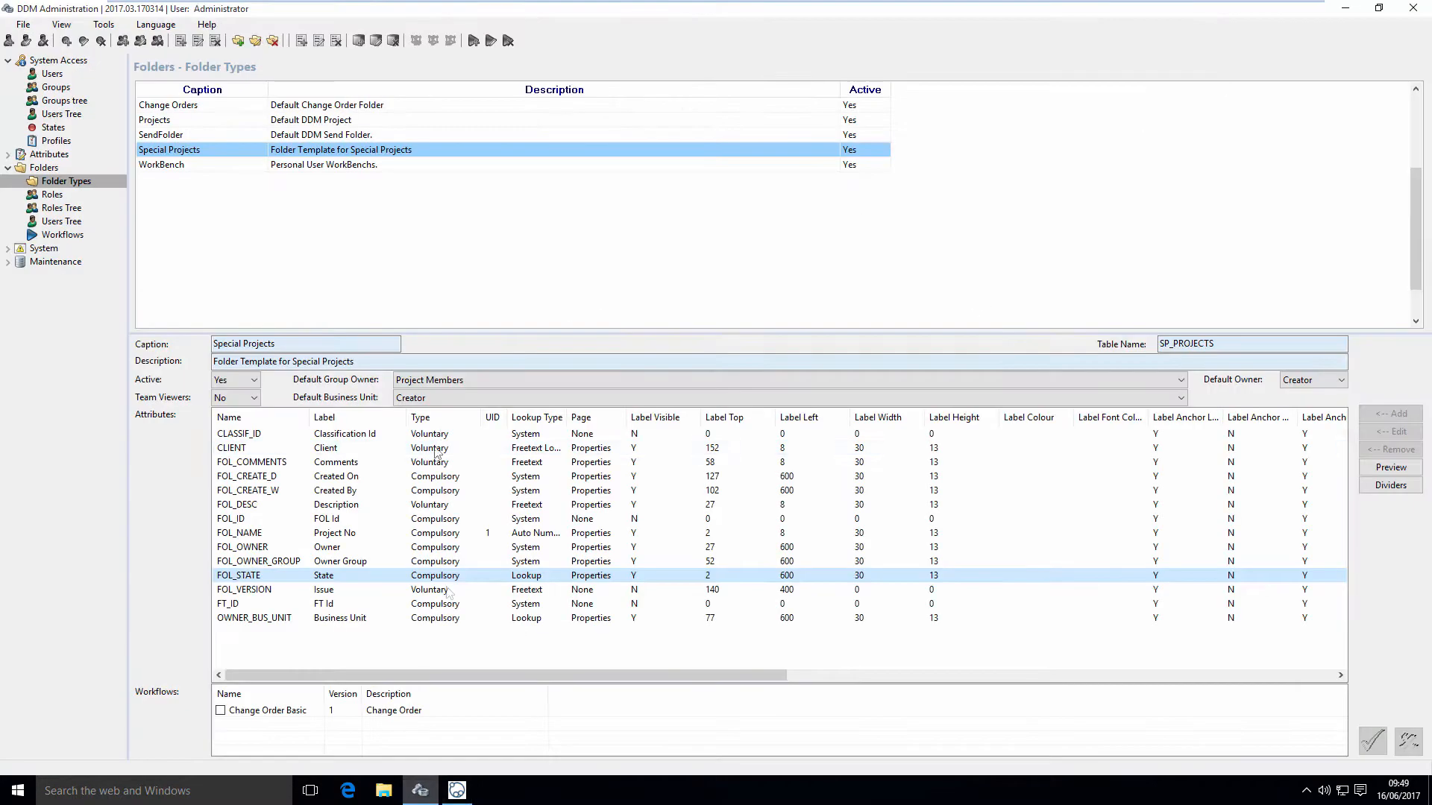
{"action": "left_click", "coordinate": [64, 236]}
{"action": "right_click", "coordinate": [285, 189]}
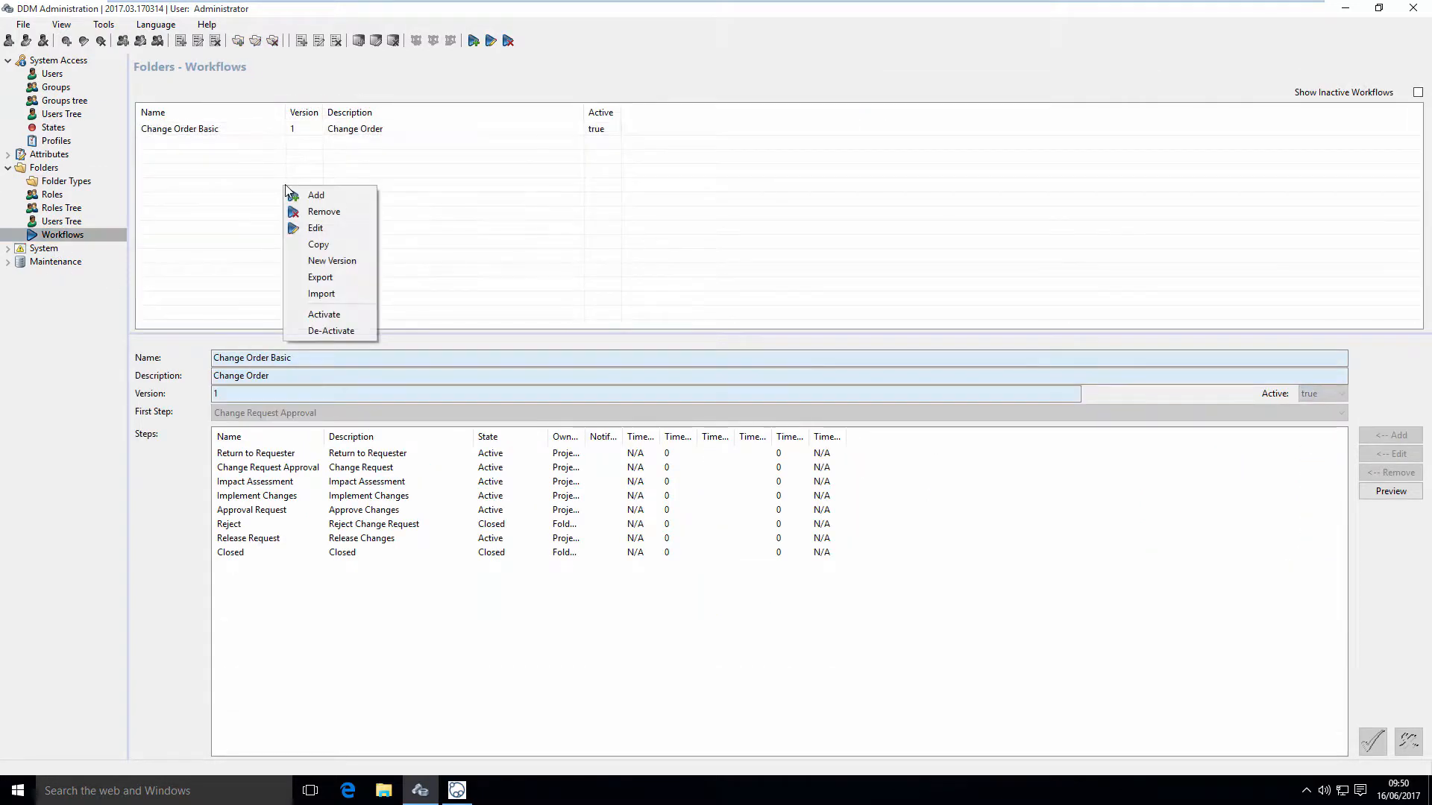
{"action": "left_click", "coordinate": [351, 196]}
{"action": "left_click", "coordinate": [352, 359]}
{"action": "type", "text": "Special Pr"}
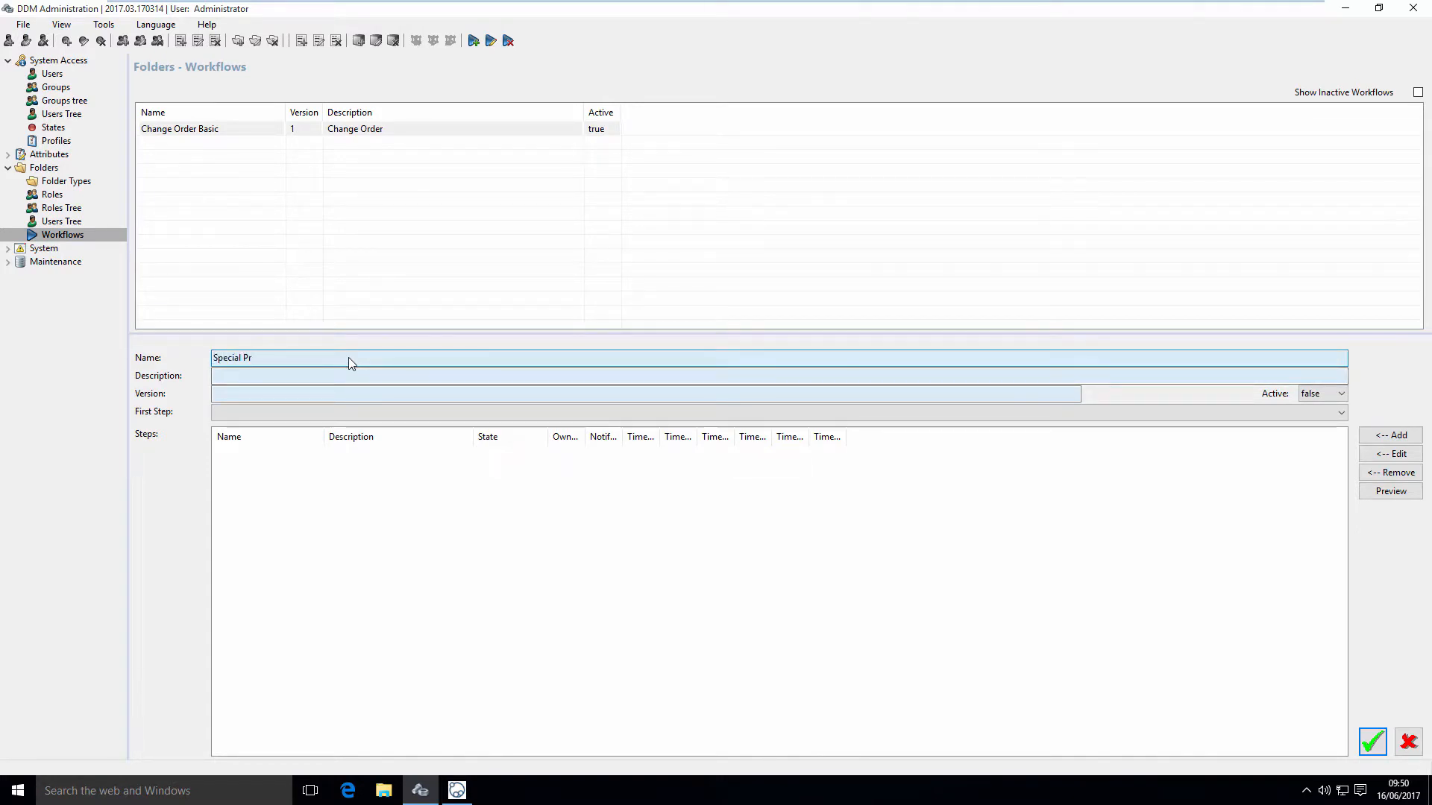
{"action": "type", "text": "ojects"}
- Give the Special Projects workflow the description Project Workflow and set its version to 1
{"action": "left_click", "coordinate": [312, 379]}
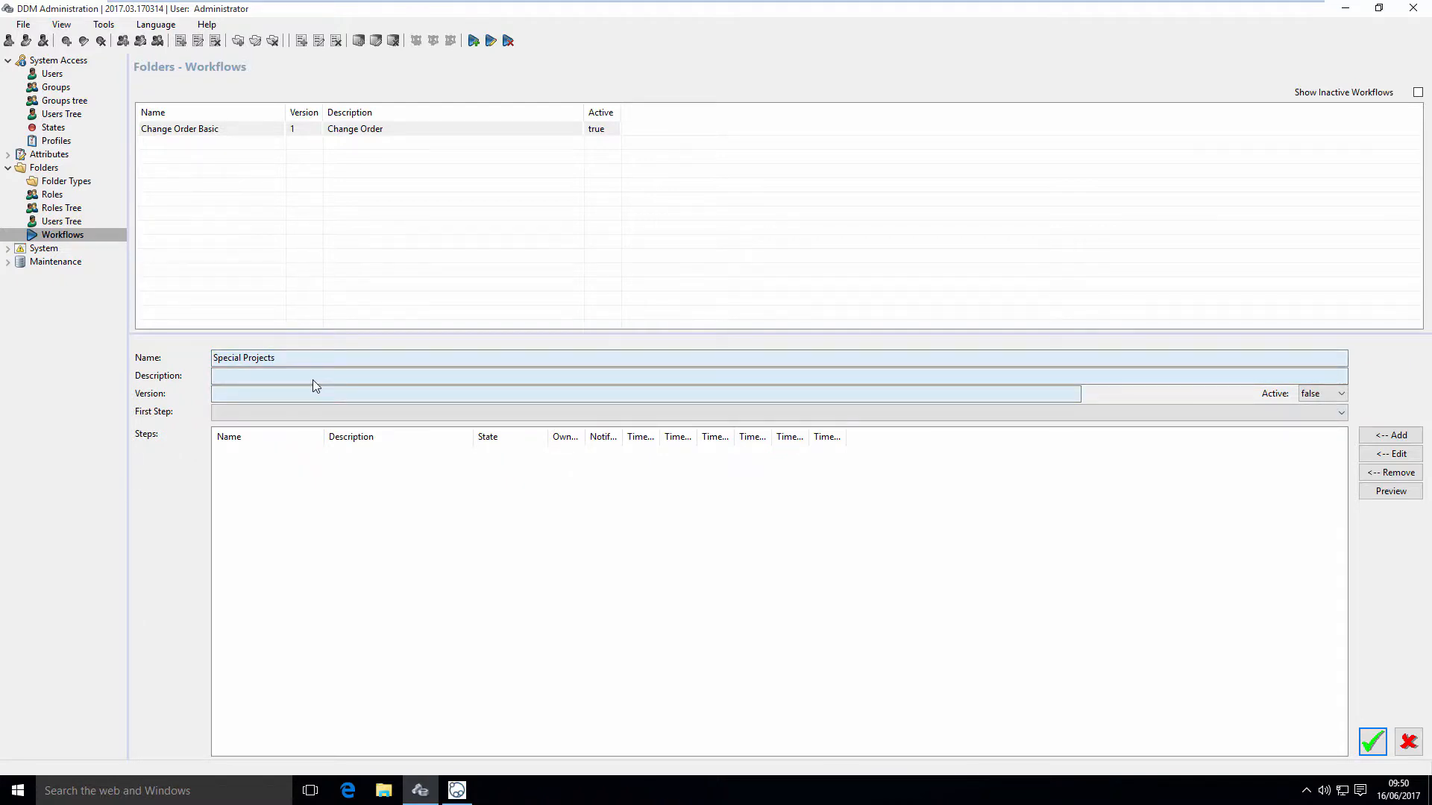
{"action": "type", "text": "Project Workfloe"}
{"action": "key", "text": "BackSpace"}
{"action": "type", "text": "w"}
{"action": "left_click", "coordinate": [324, 395]}
{"action": "type", "text": "1"}
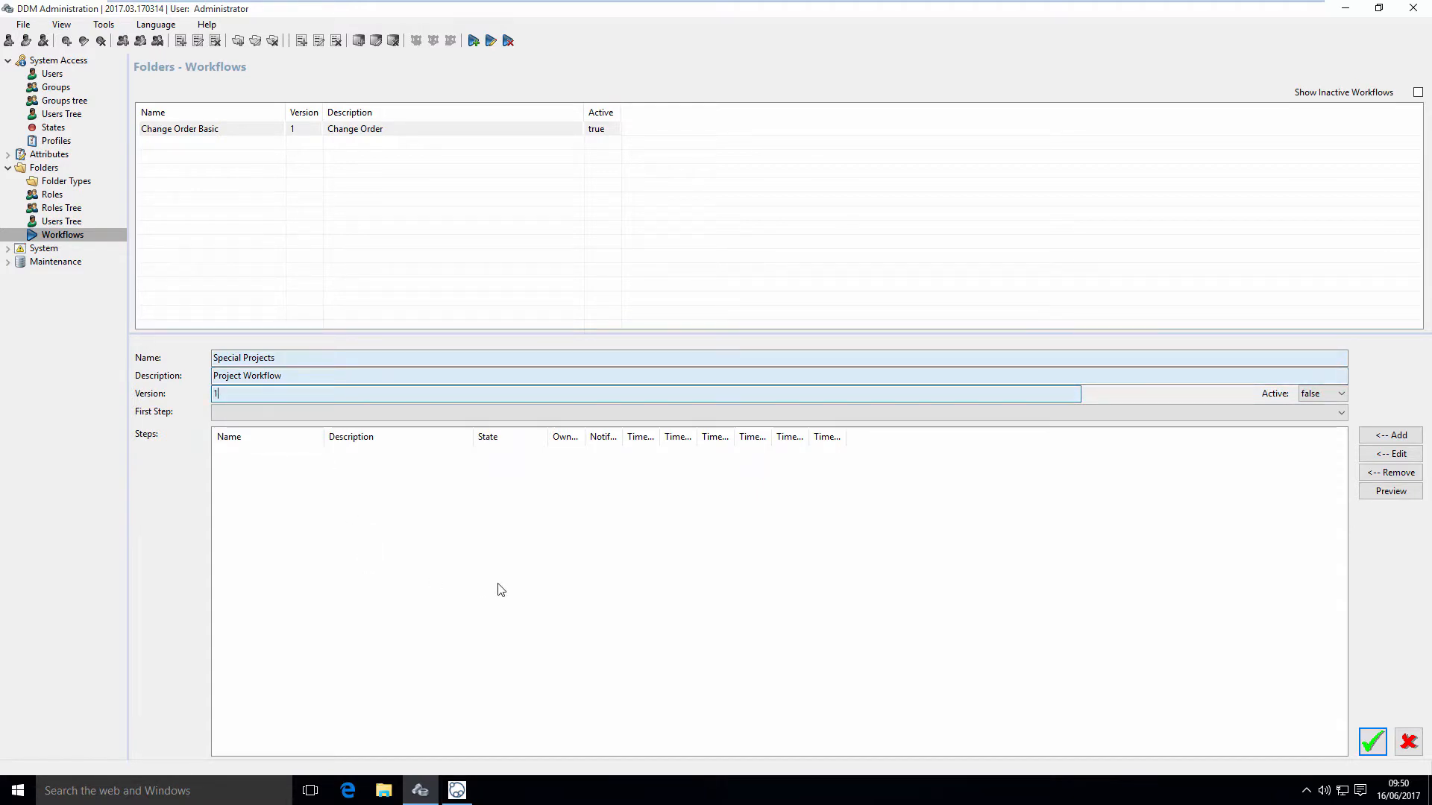
- Add a workflow step of type Step with Project Approval as both its name and description
{"action": "left_click", "coordinate": [1410, 437]}
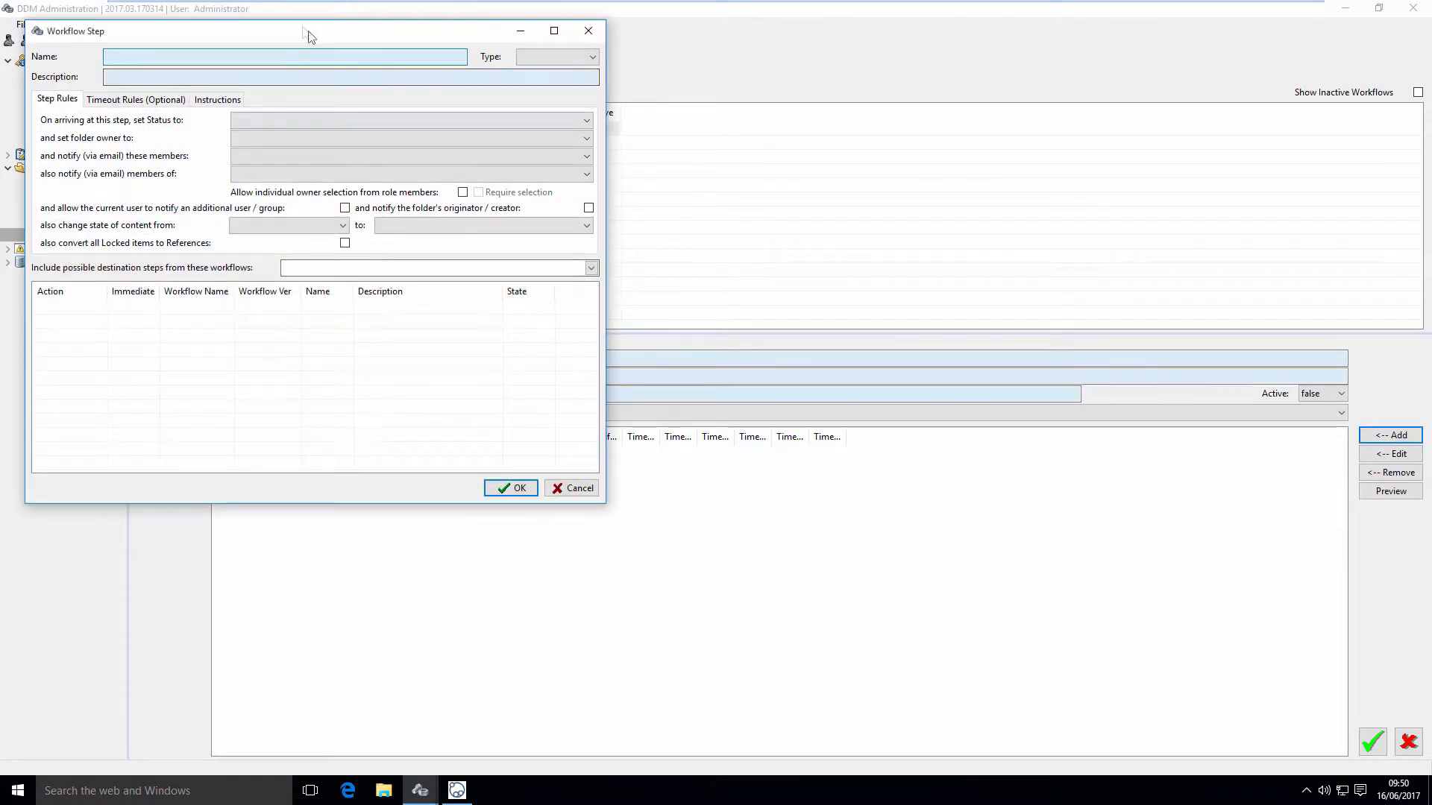
{"action": "left_click_drag", "start_coordinate": [306, 44], "coordinate": [473, 123]}
{"action": "type", "text": "Project Approval"}
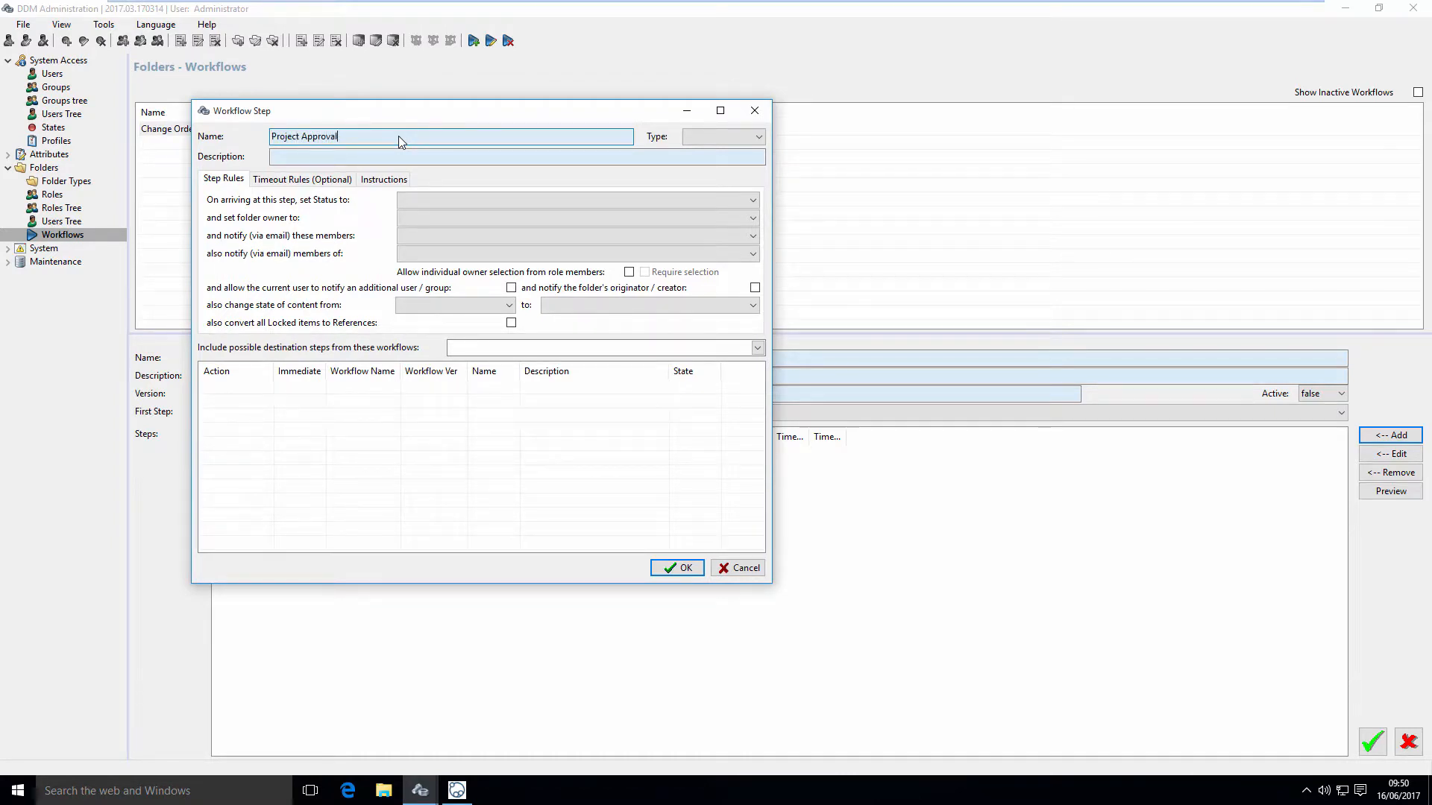
{"action": "left_click_drag", "start_coordinate": [394, 141], "coordinate": [267, 141]}
{"action": "key", "text": "ctrl+c"}
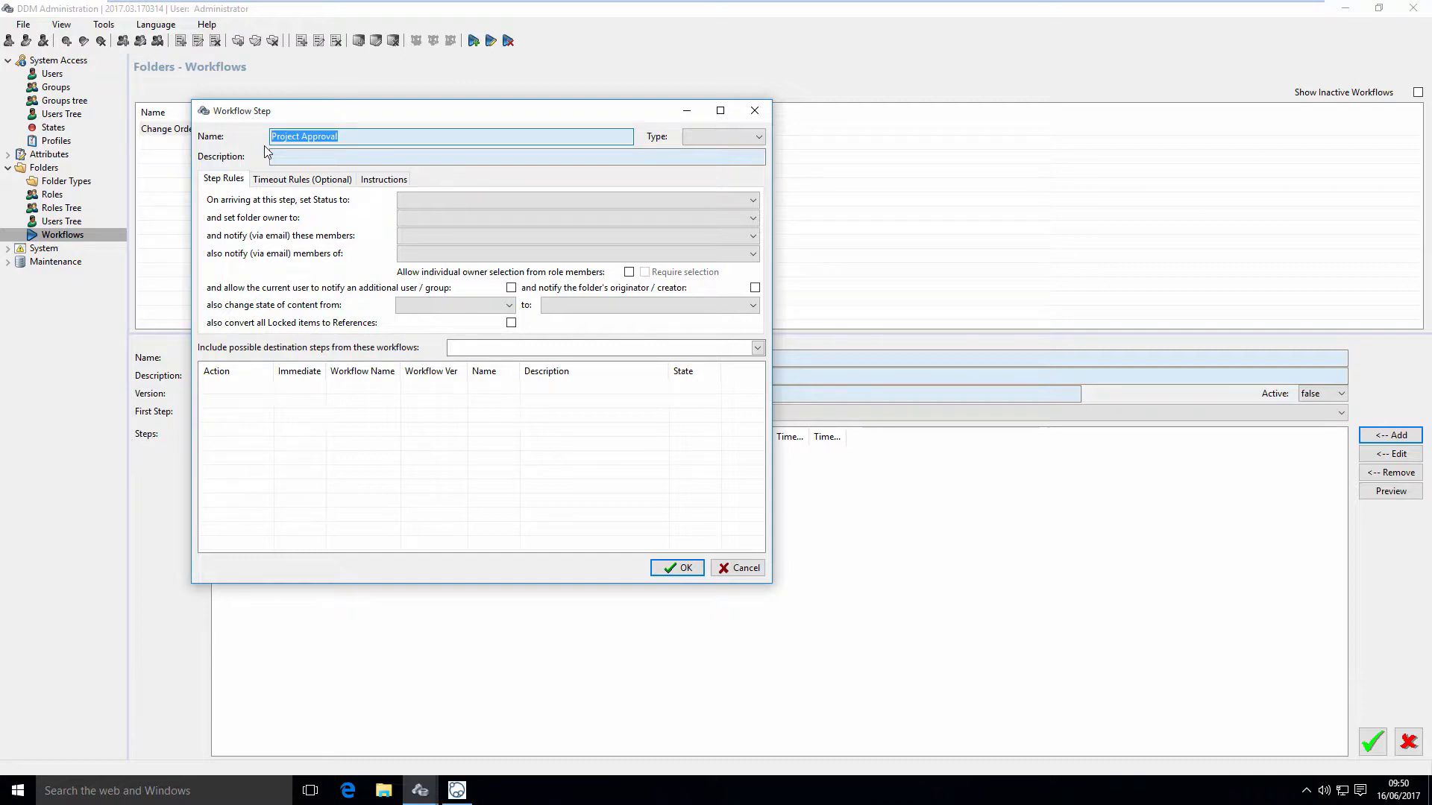
{"action": "left_click", "coordinate": [272, 155]}
{"action": "key", "text": "ctrl+v"}
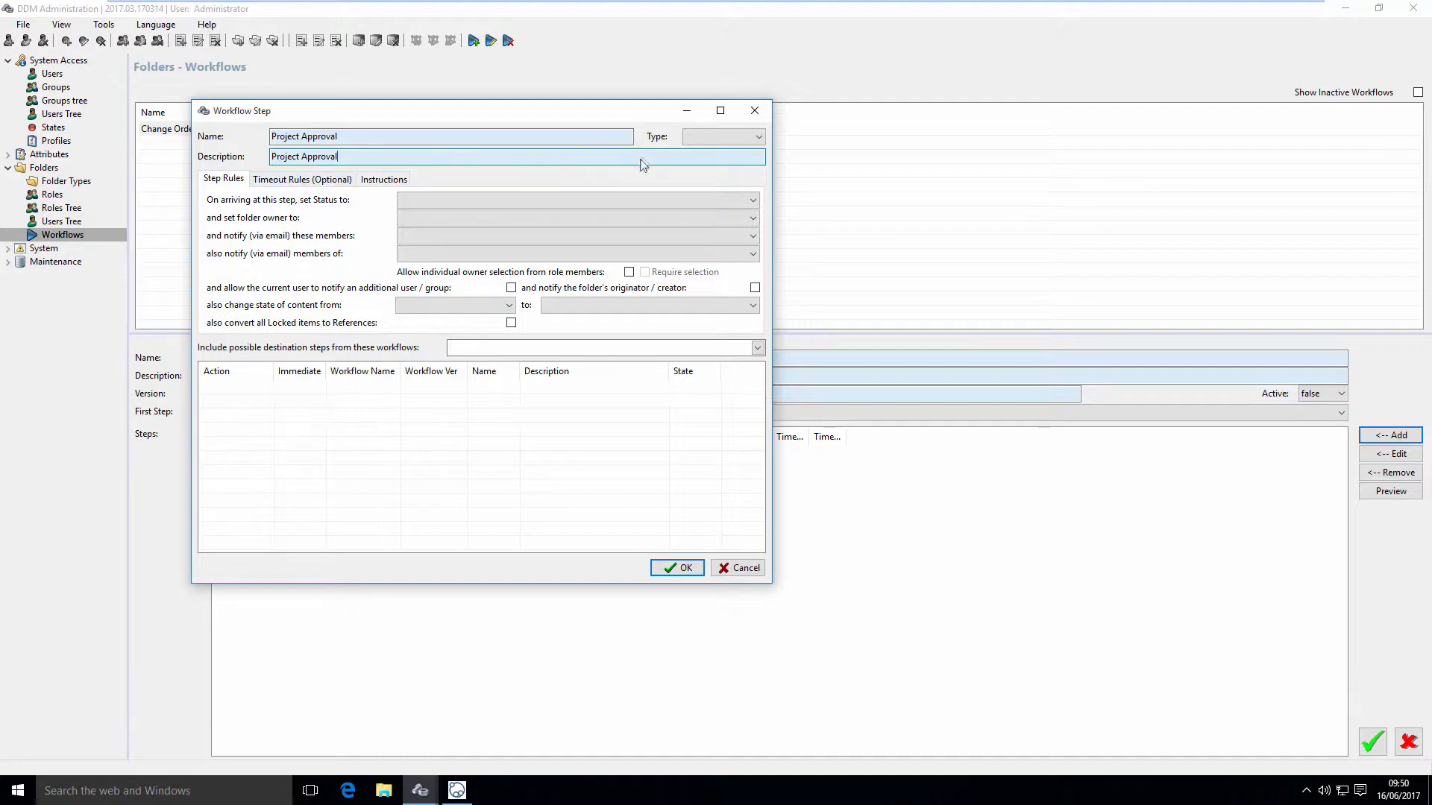
{"action": "left_click", "coordinate": [714, 136]}
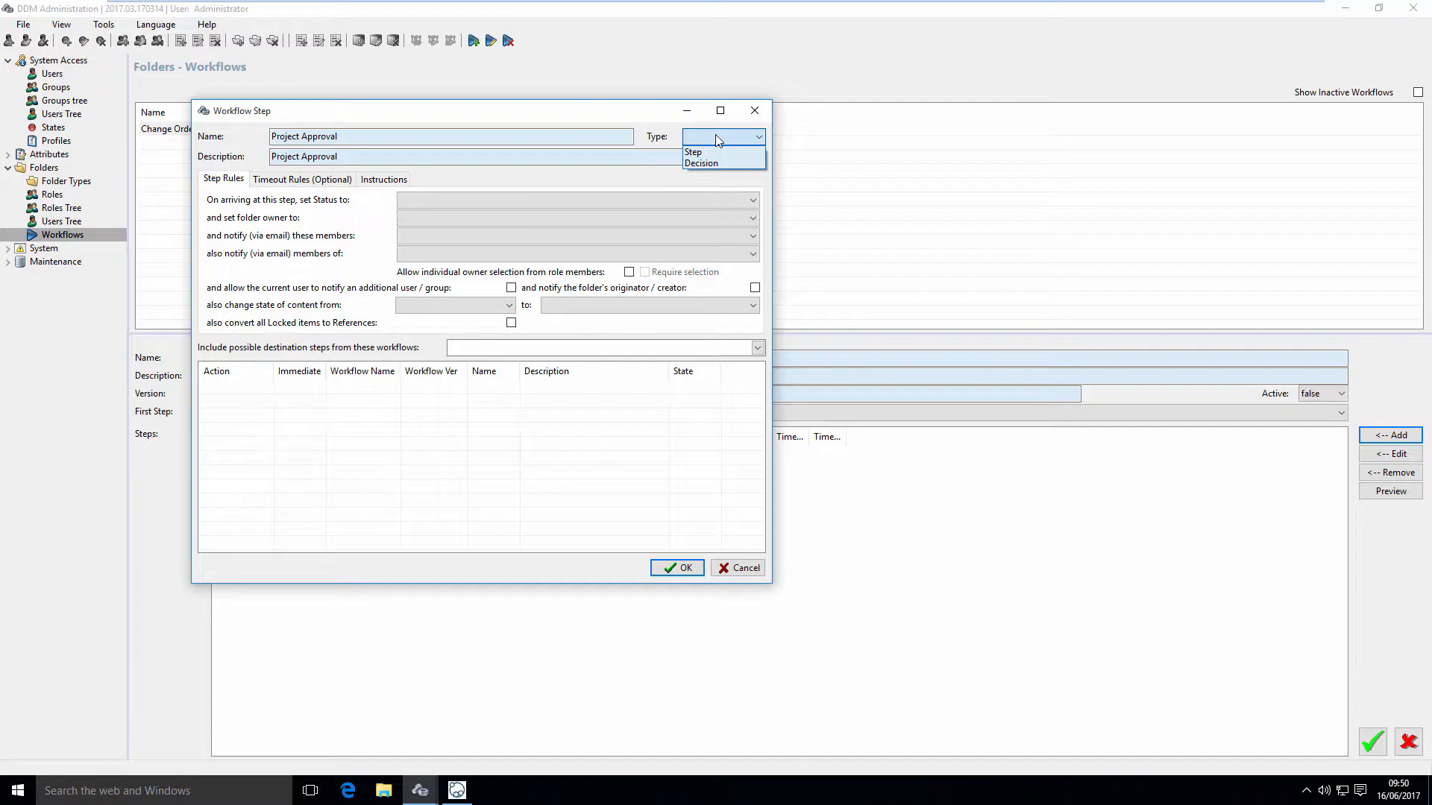
{"action": "left_click", "coordinate": [714, 153]}
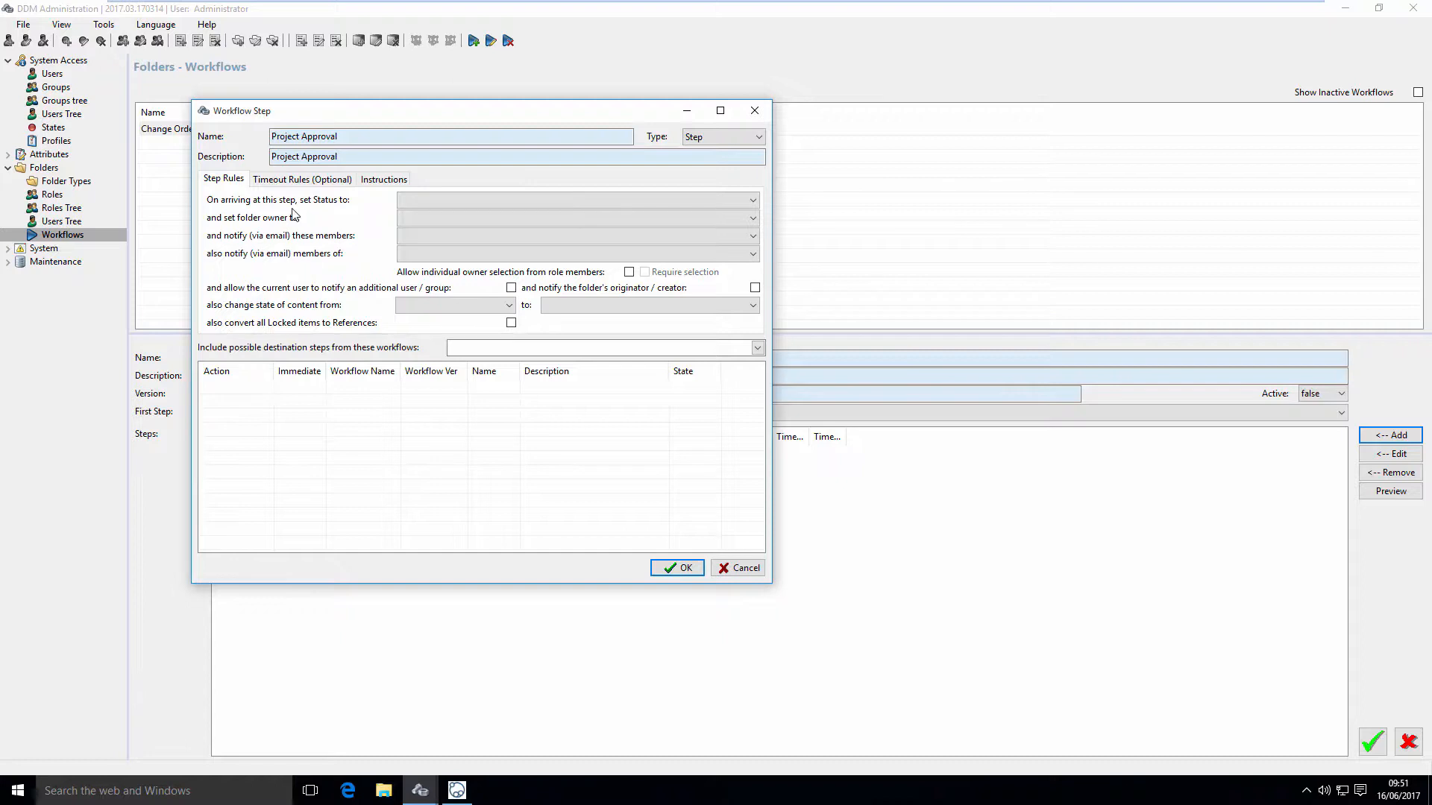
- Set Project Approval to status Active, owner Special Project Team and notification of Entire Role, allow individual owner selection, and confirm the step
{"action": "left_click", "coordinate": [485, 198]}
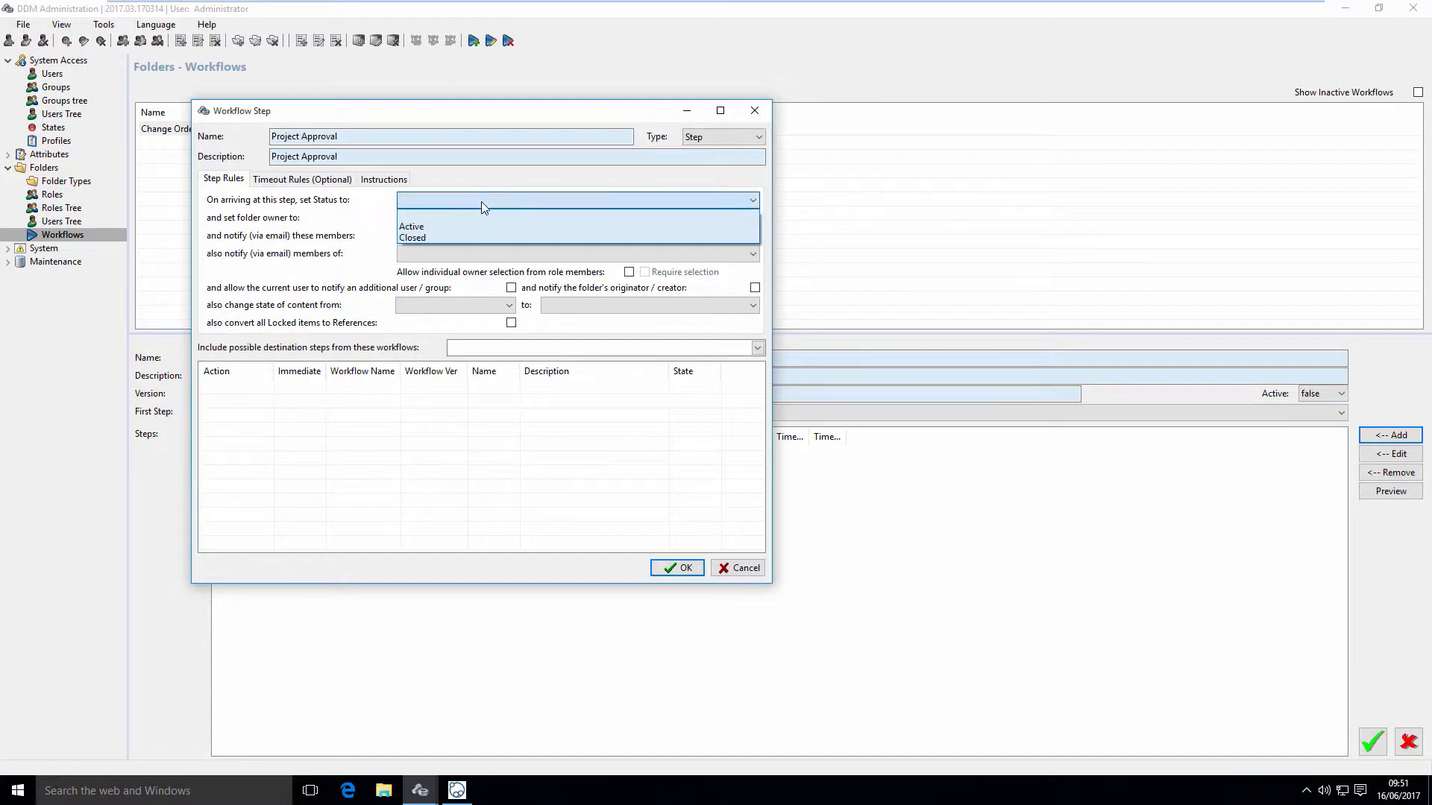
{"action": "left_click", "coordinate": [468, 226]}
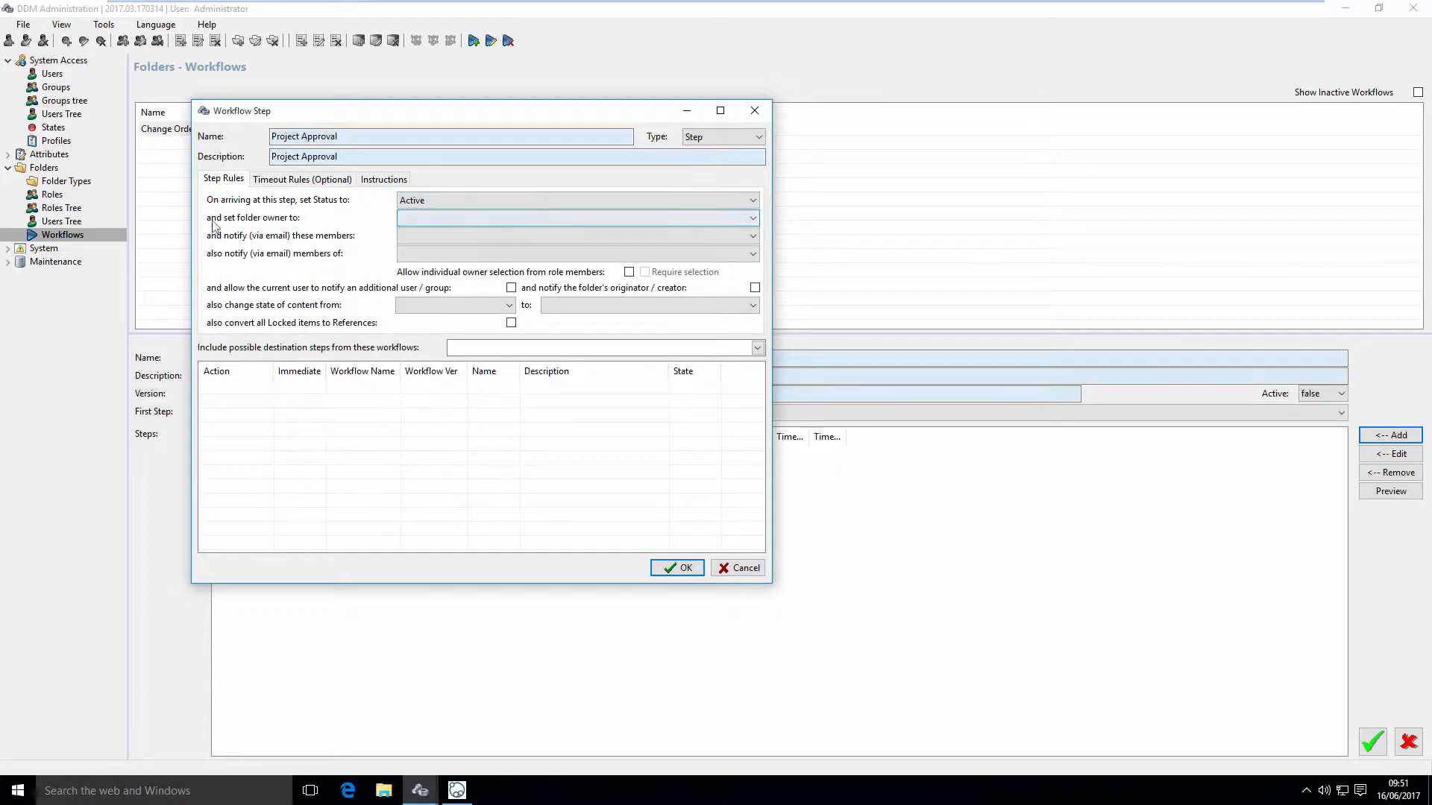
{"action": "left_click", "coordinate": [435, 216]}
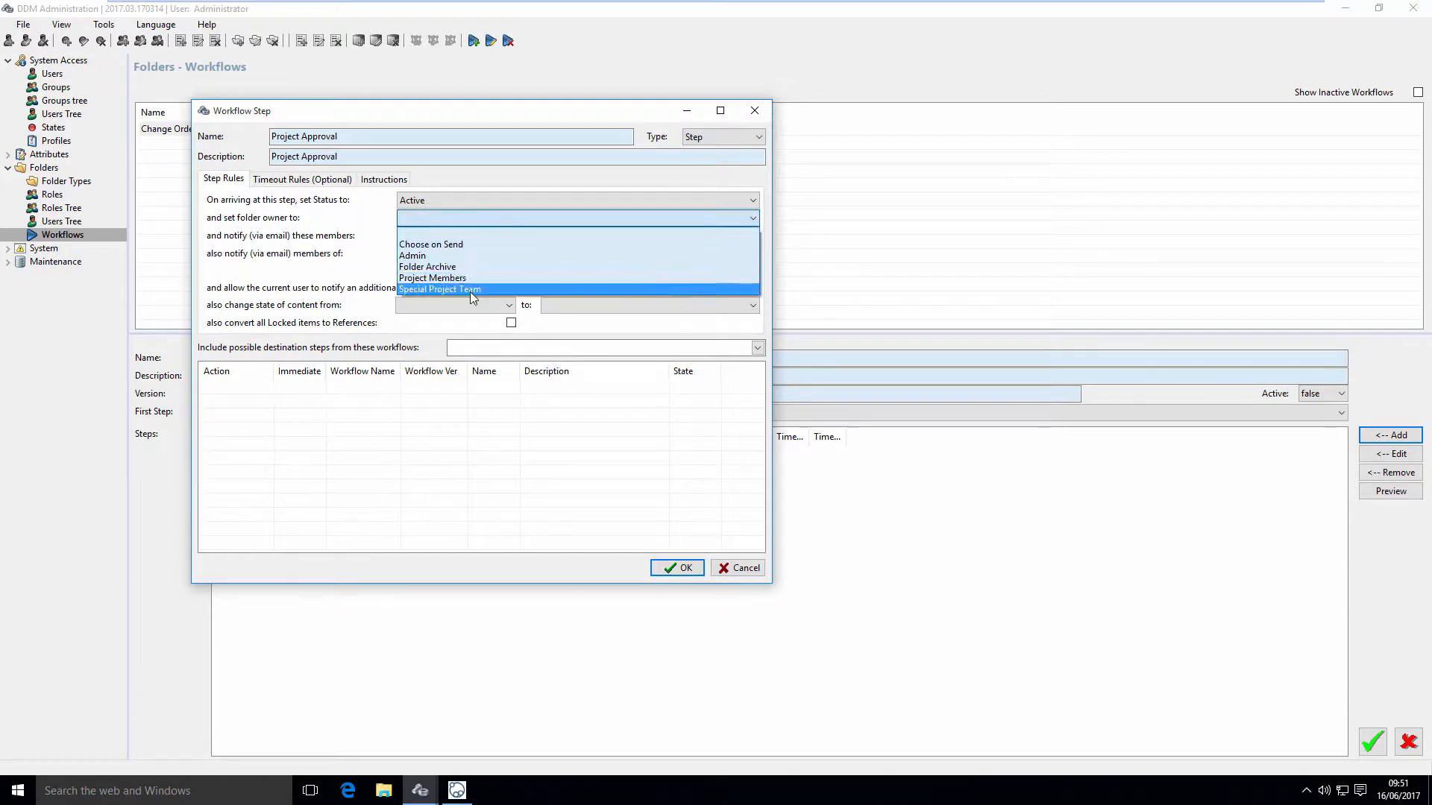
{"action": "left_click", "coordinate": [470, 291]}
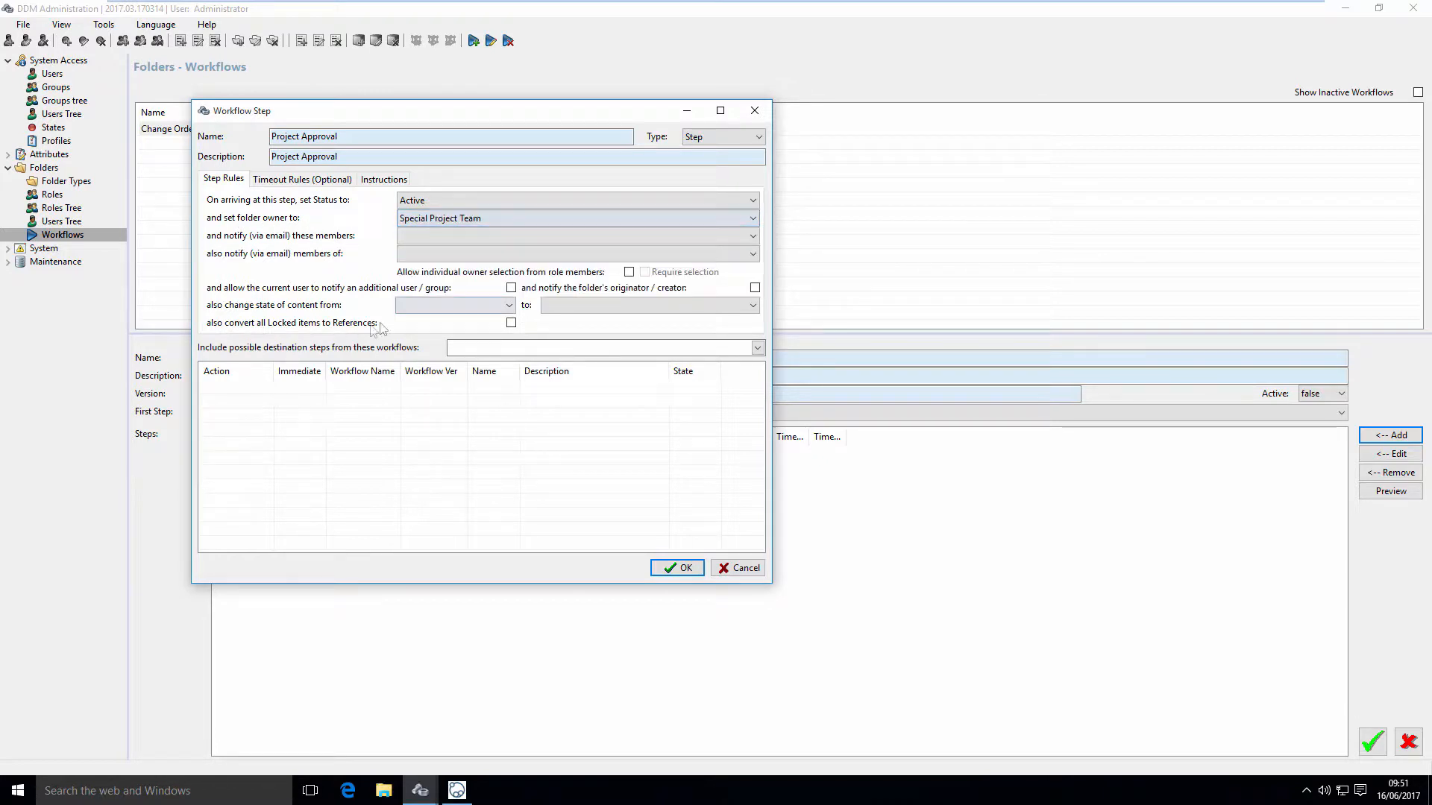
{"action": "left_click", "coordinate": [415, 240]}
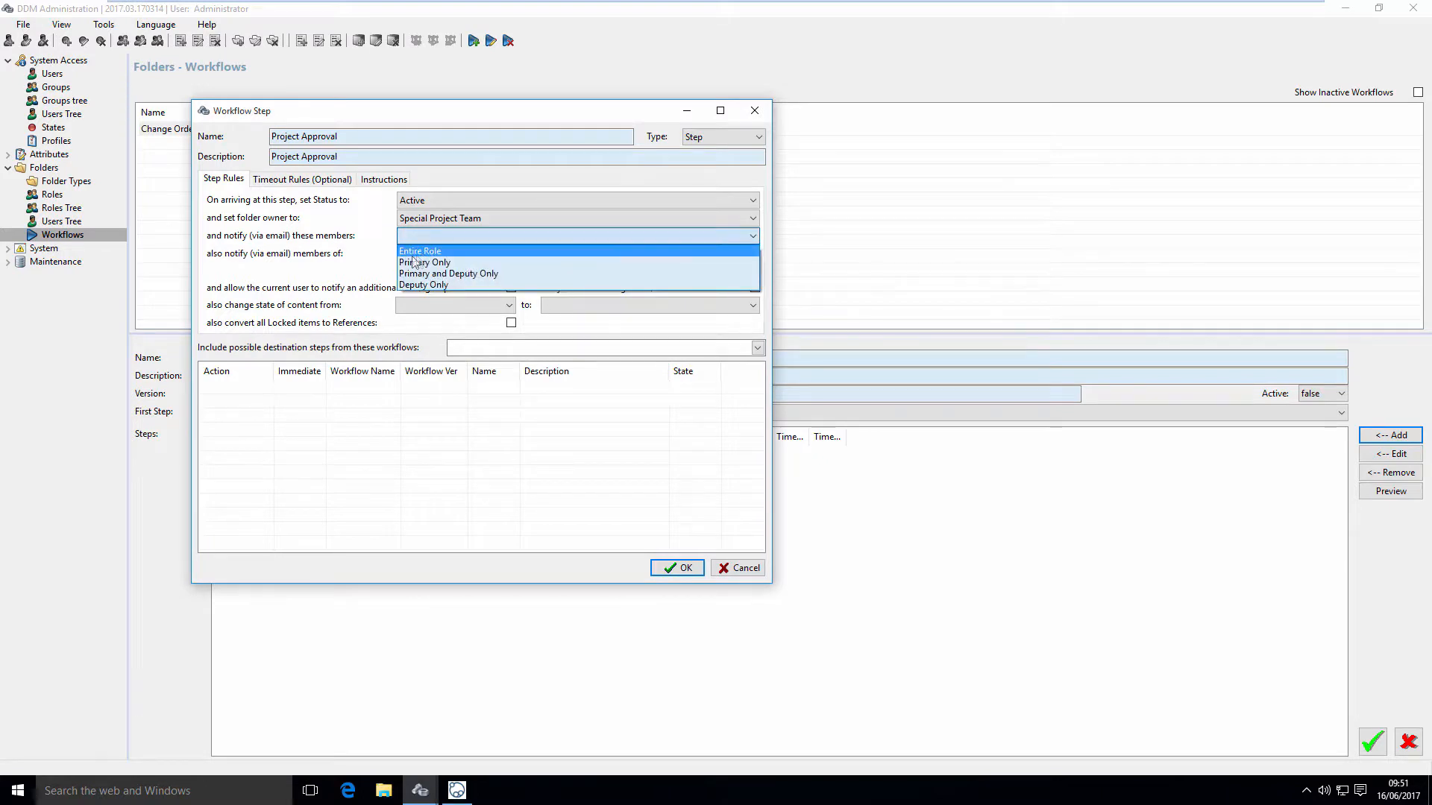
{"action": "left_click", "coordinate": [417, 253]}
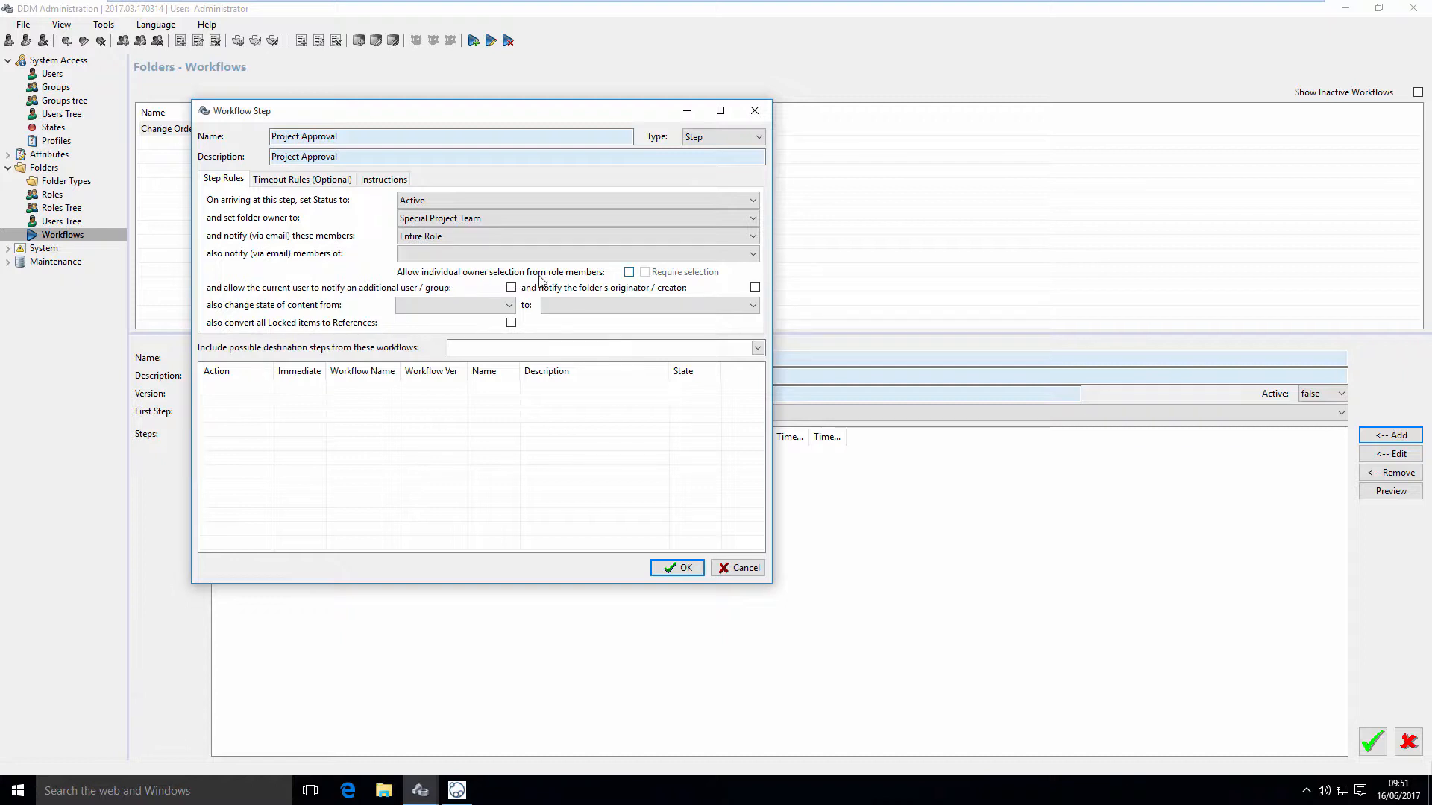
{"action": "left_click", "coordinate": [629, 273]}
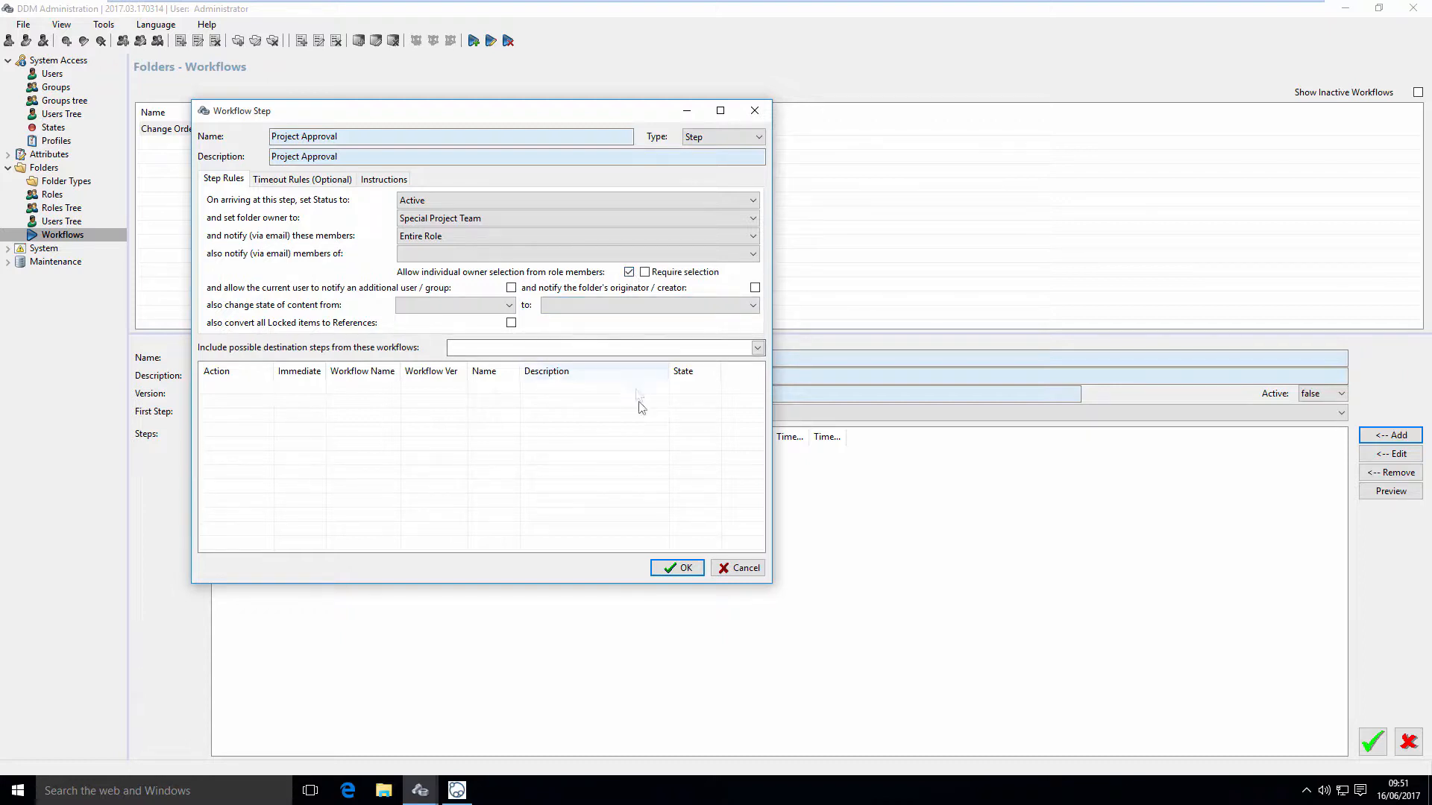
{"action": "left_click", "coordinate": [678, 569]}
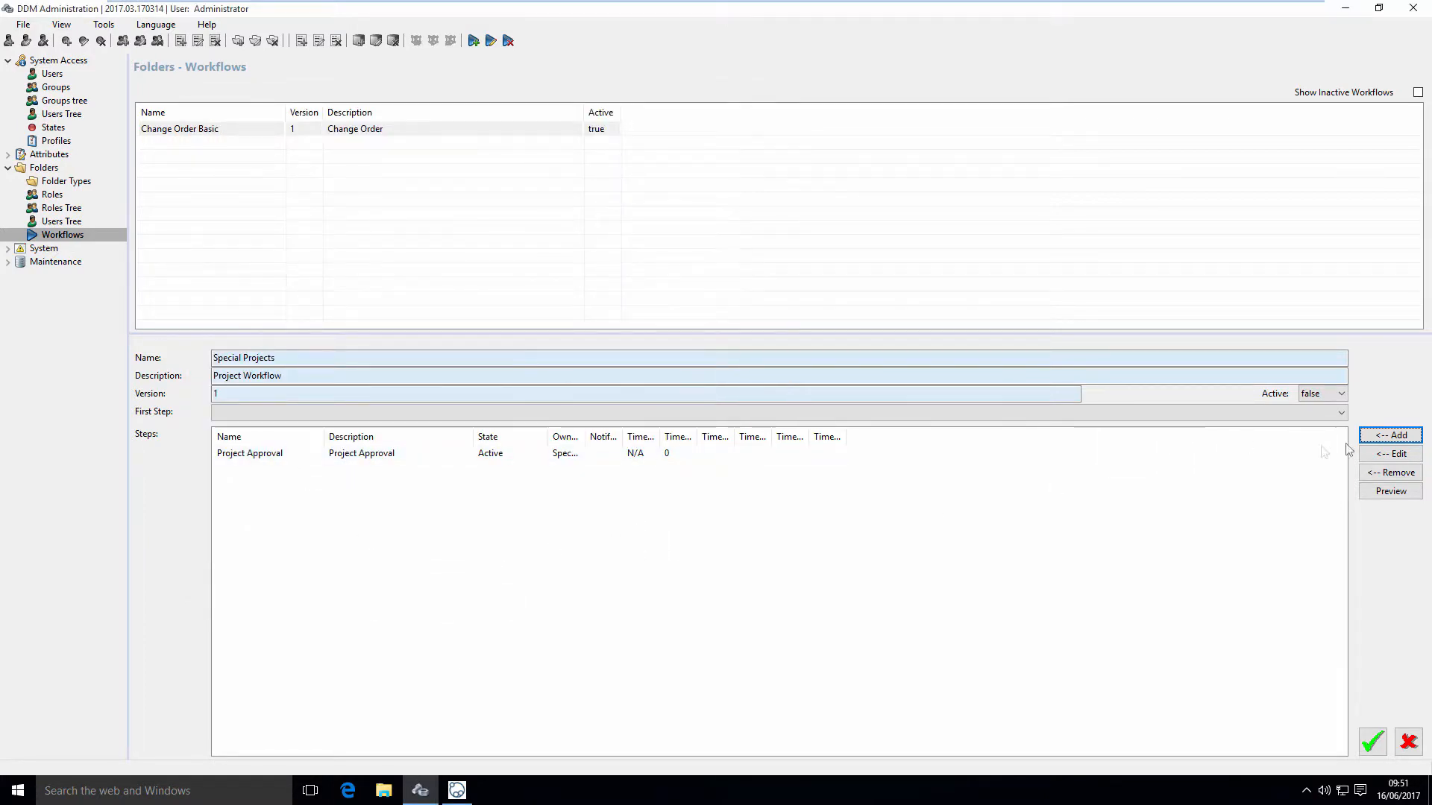
- Add a second workflow step of type Step with Project in Work as both its name and description
{"action": "left_click", "coordinate": [1391, 435]}
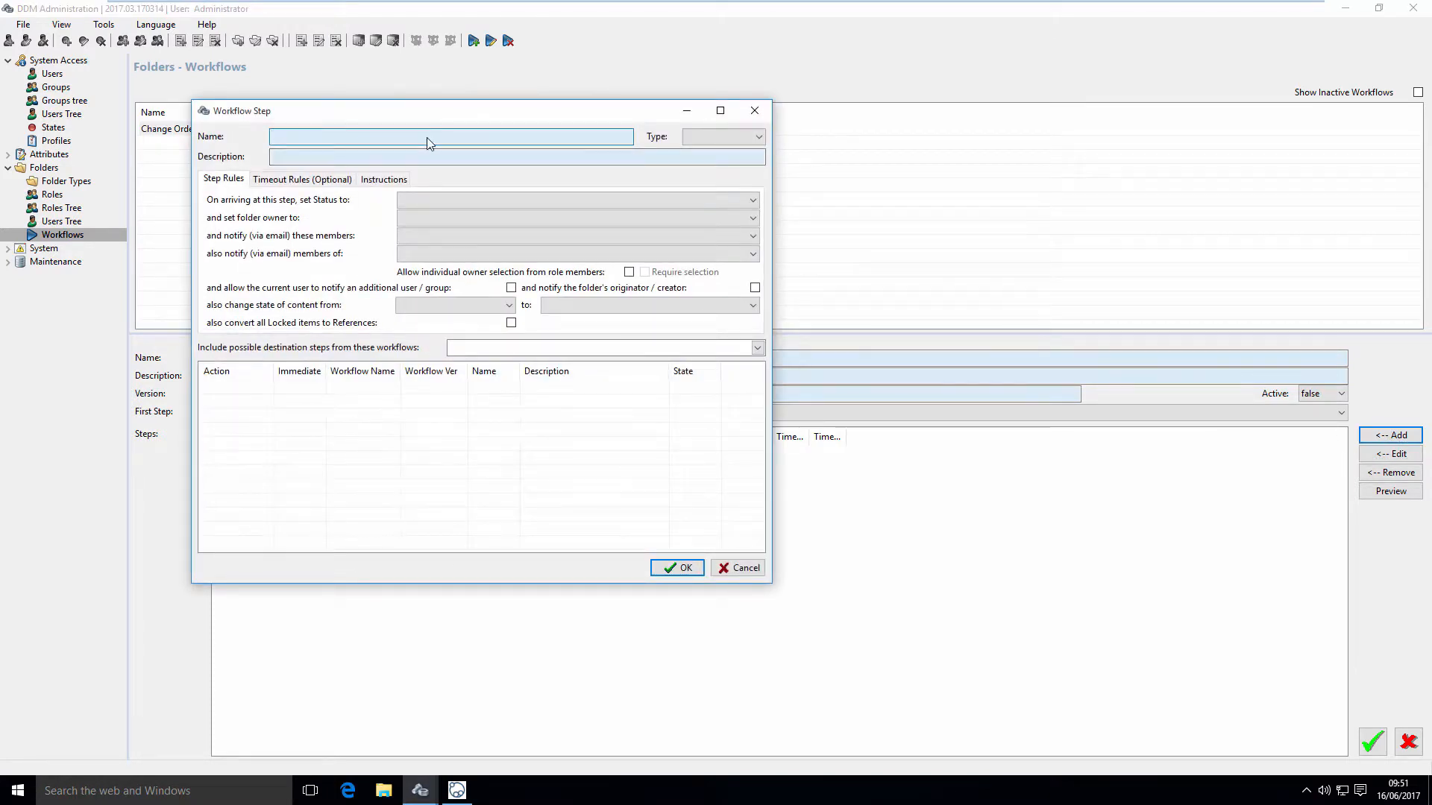
{"action": "type", "text": "Project in Work"}
{"action": "left_click", "coordinate": [713, 136]}
{"action": "left_click", "coordinate": [709, 146]}
{"action": "left_click", "coordinate": [511, 159]}
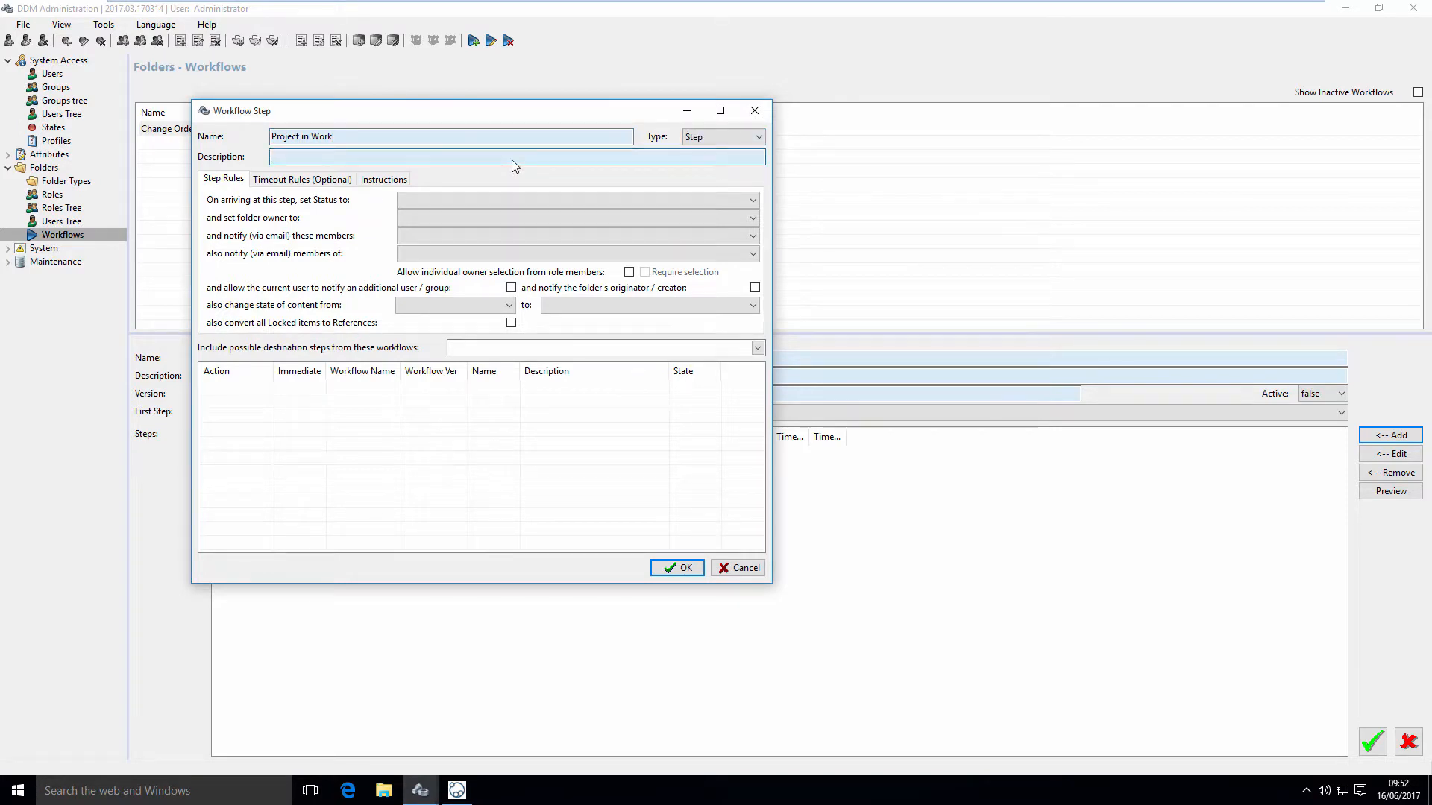
{"action": "left_click_drag", "start_coordinate": [409, 139], "coordinate": [235, 140]}
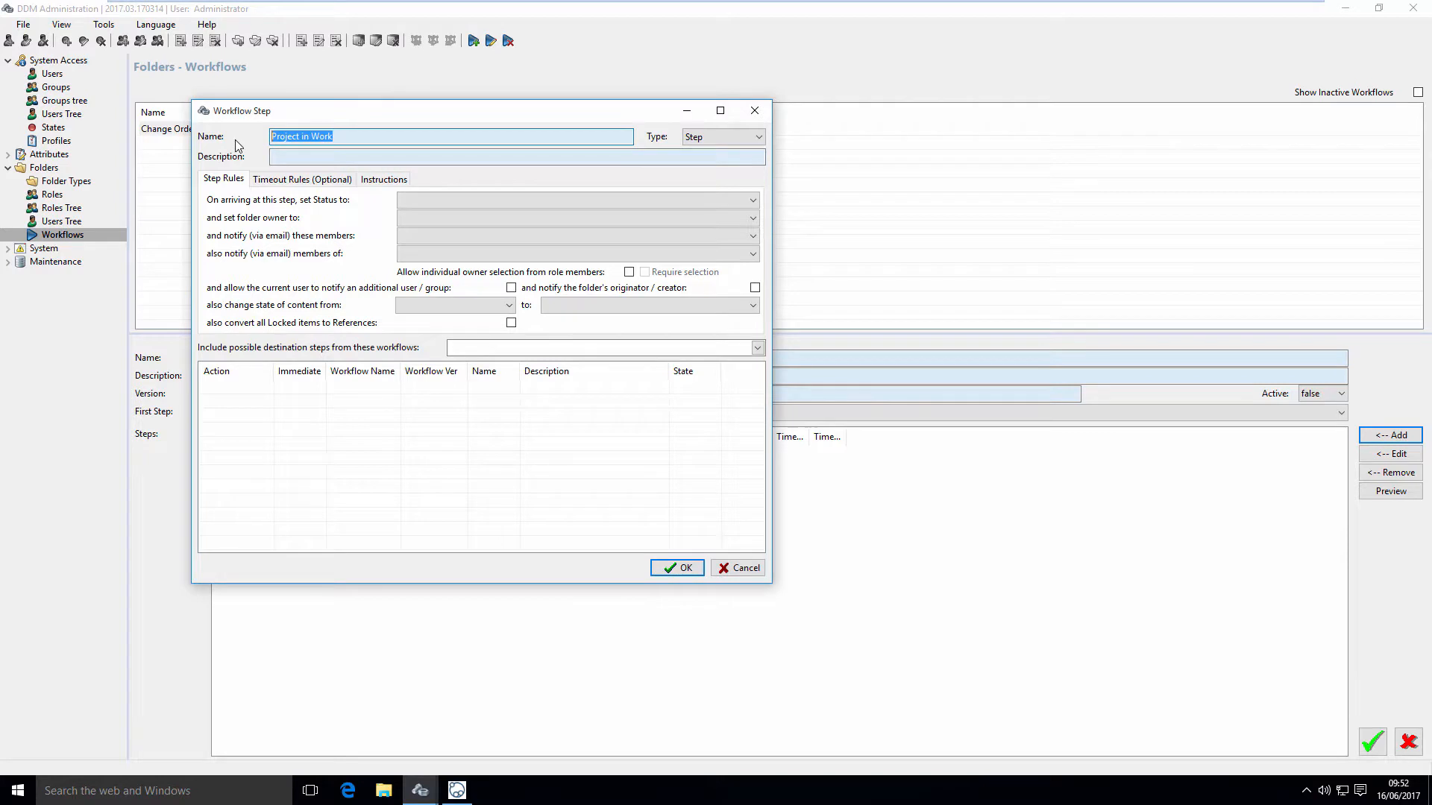
{"action": "key", "text": "ctrl+c"}
{"action": "left_click", "coordinate": [287, 158]}
{"action": "key", "text": "ctrl+v"}
- Set Project in Work to status Active, owner Special Project Team and notification of Entire Role, allow individual owner selection, and confirm the step
{"action": "left_click", "coordinate": [432, 199]}
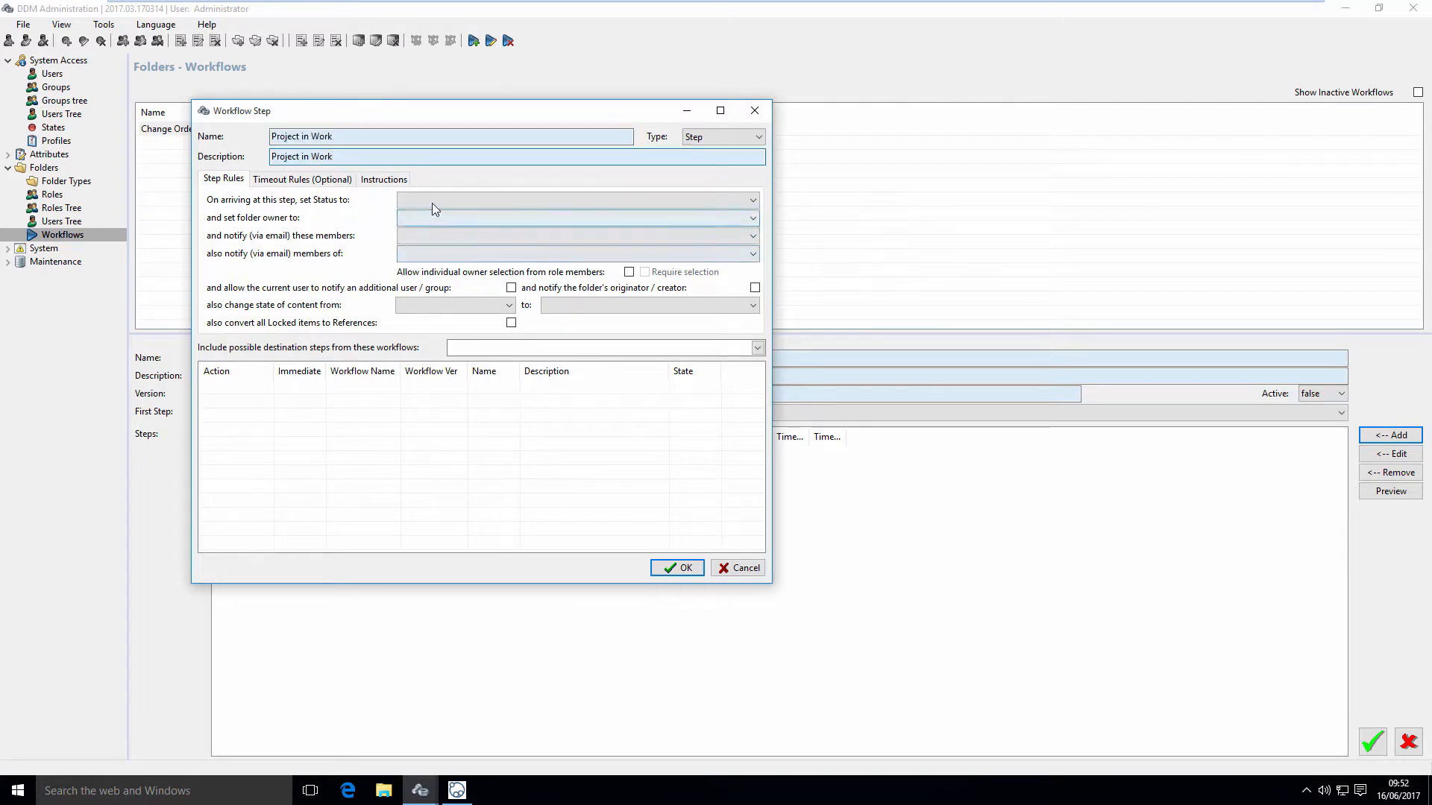
{"action": "left_click", "coordinate": [430, 212]}
{"action": "left_click", "coordinate": [428, 218]}
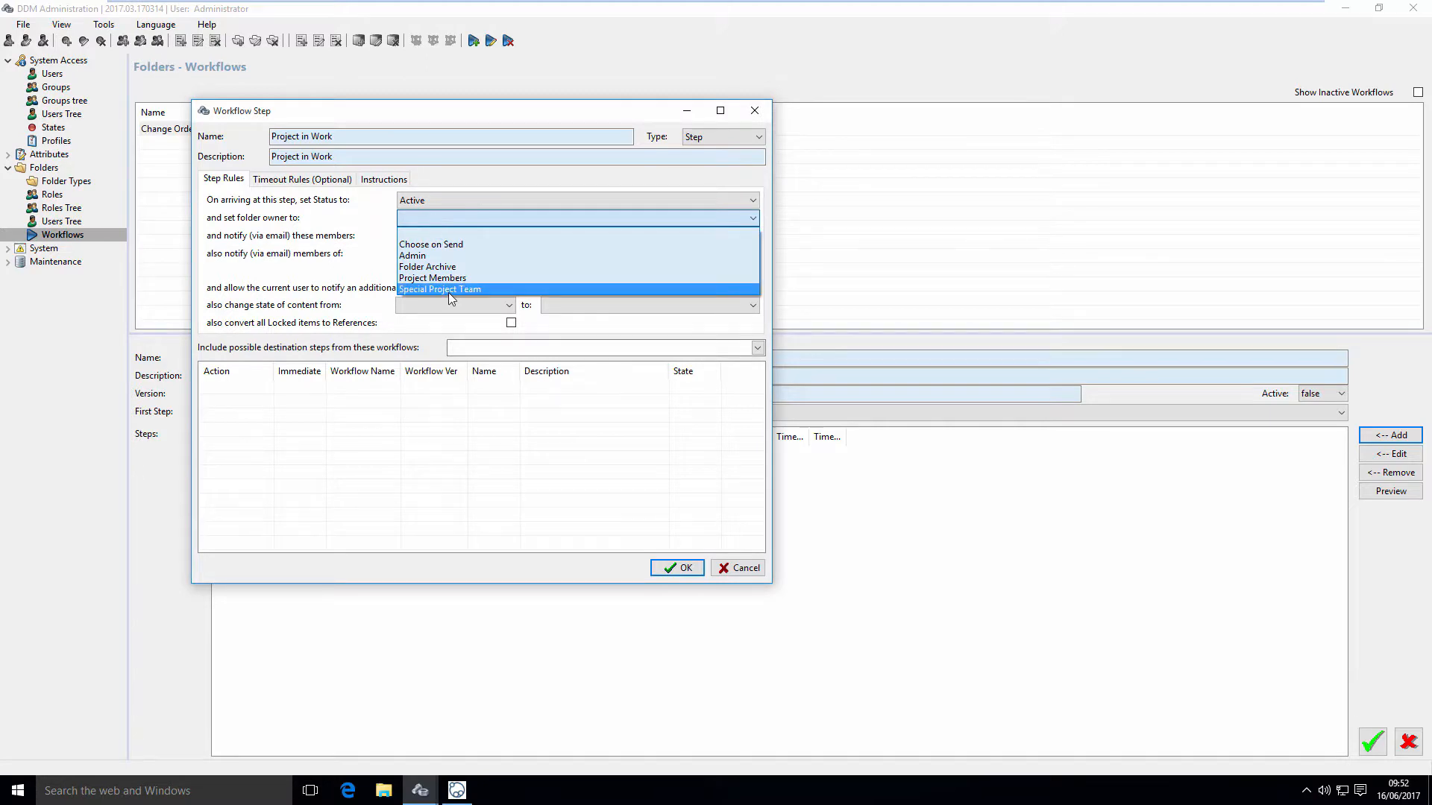
{"action": "left_click", "coordinate": [448, 290]}
{"action": "left_click", "coordinate": [476, 236]}
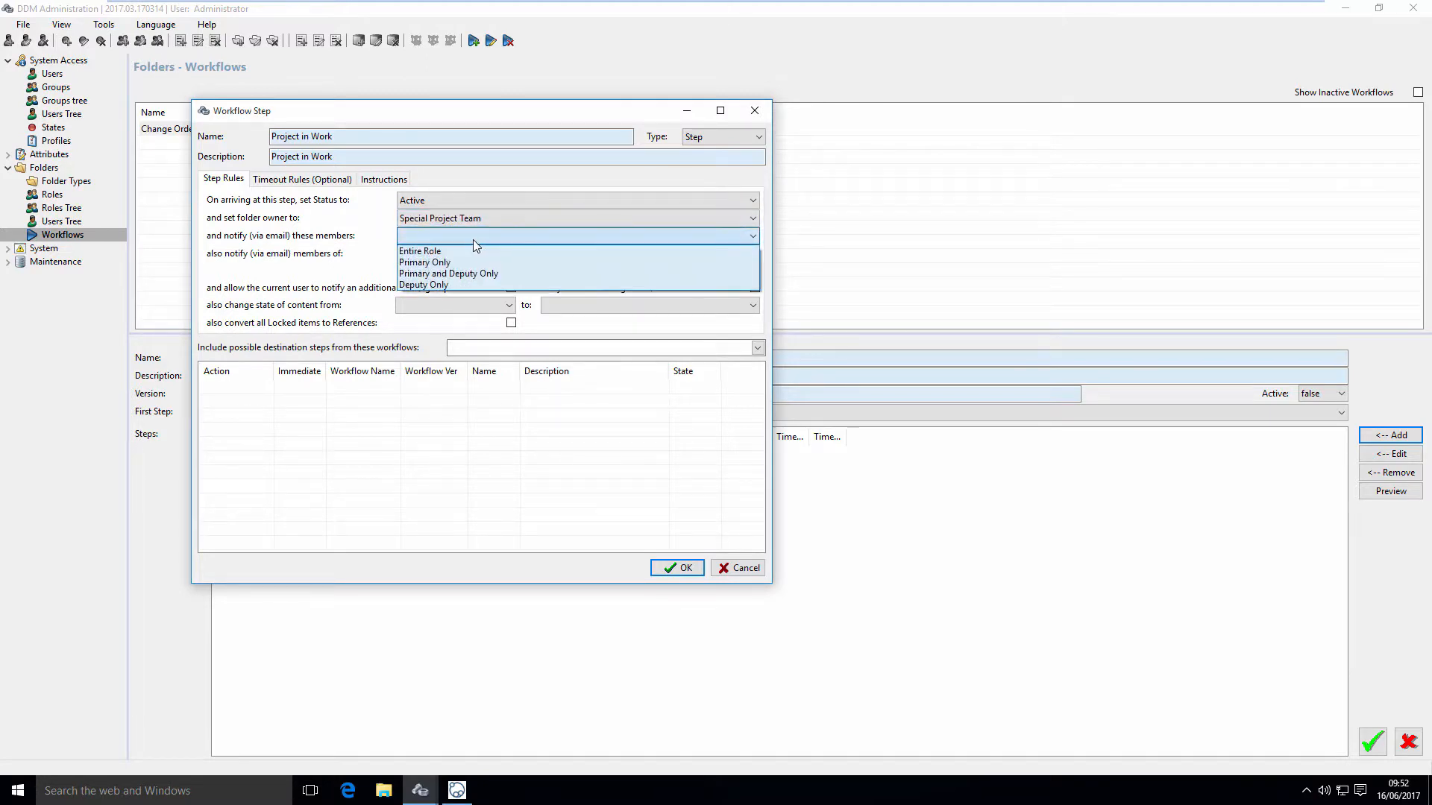
{"action": "left_click", "coordinate": [467, 251]}
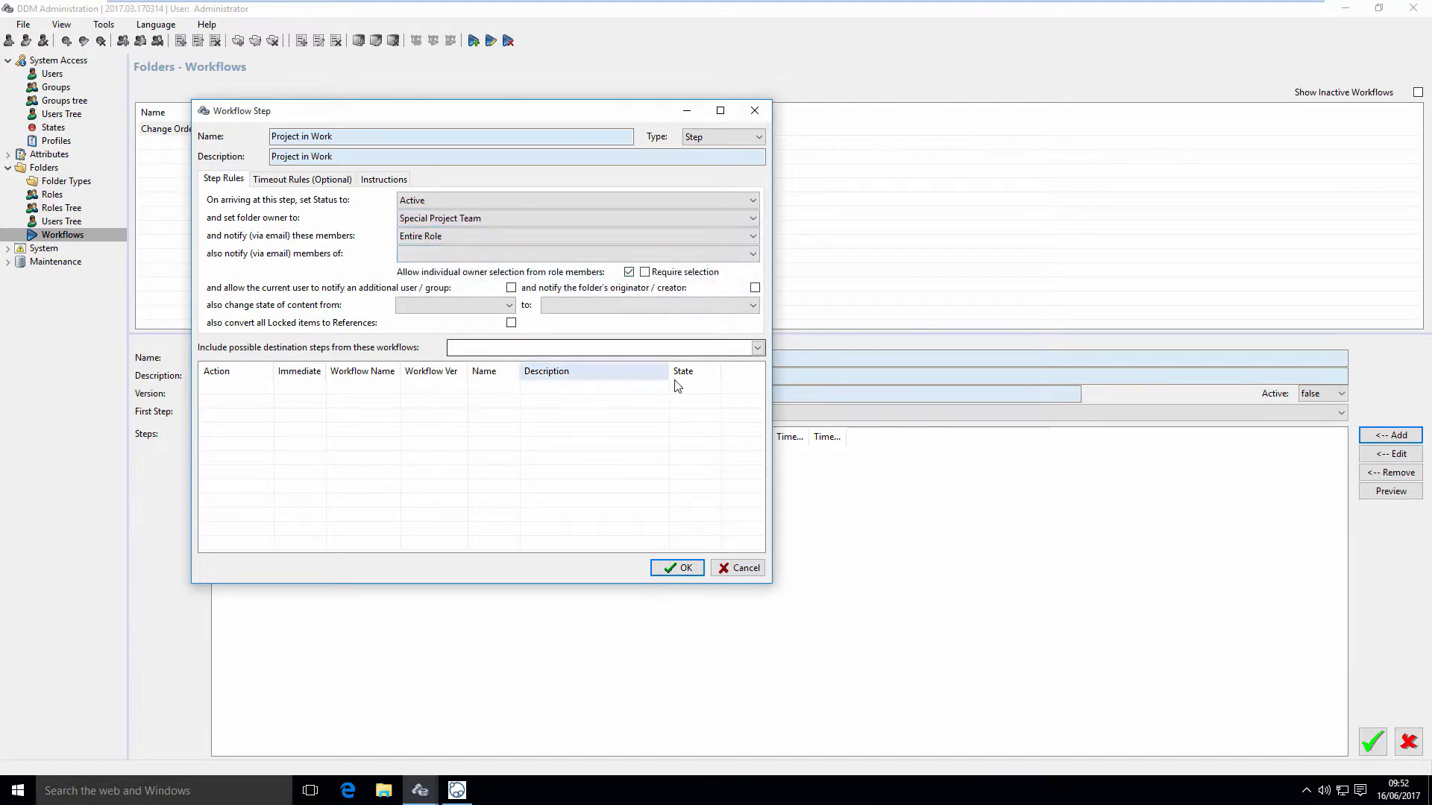
{"action": "left_click", "coordinate": [681, 570]}
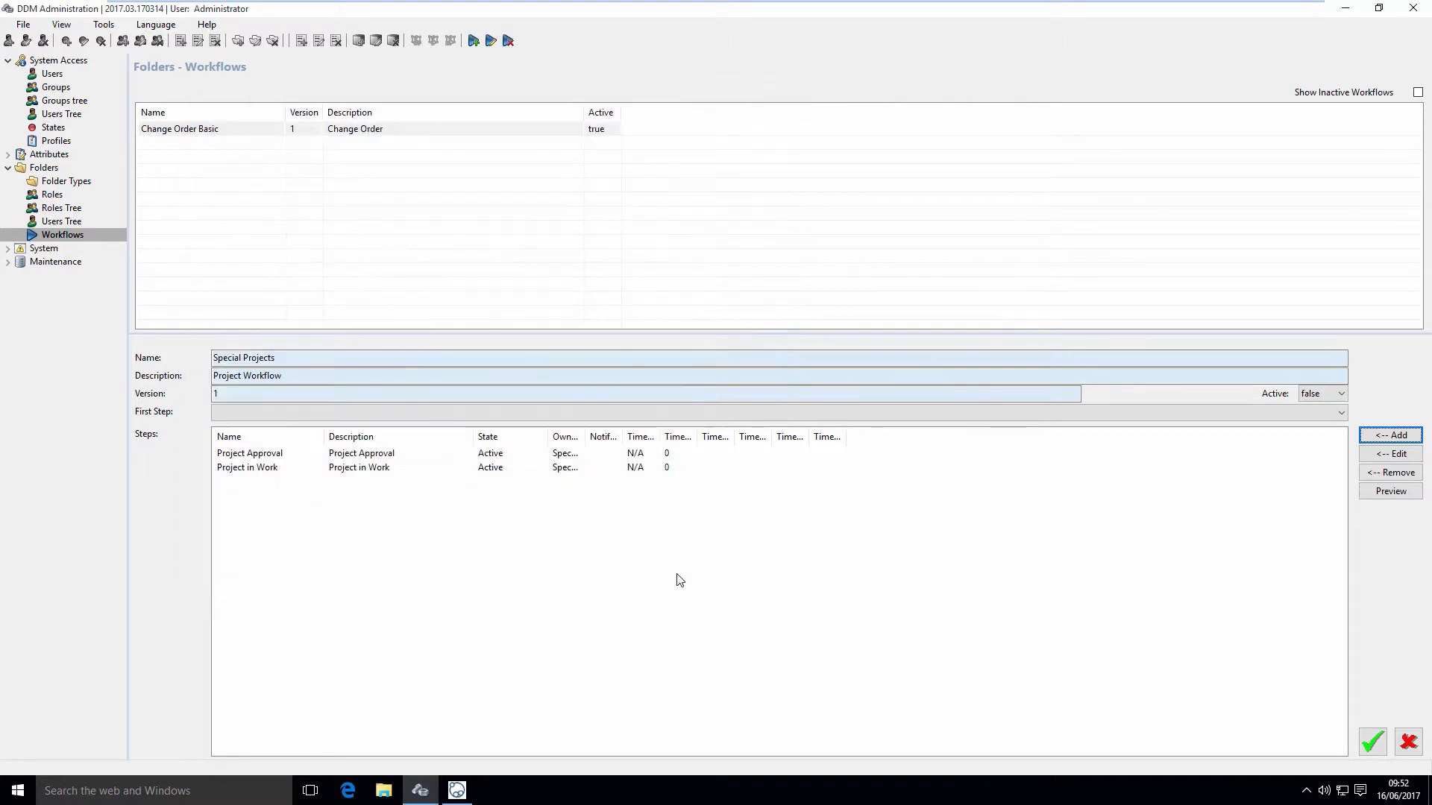
- Add a third workflow step of type Step with Project Closed as both its name and description
{"action": "left_click", "coordinate": [1388, 441]}
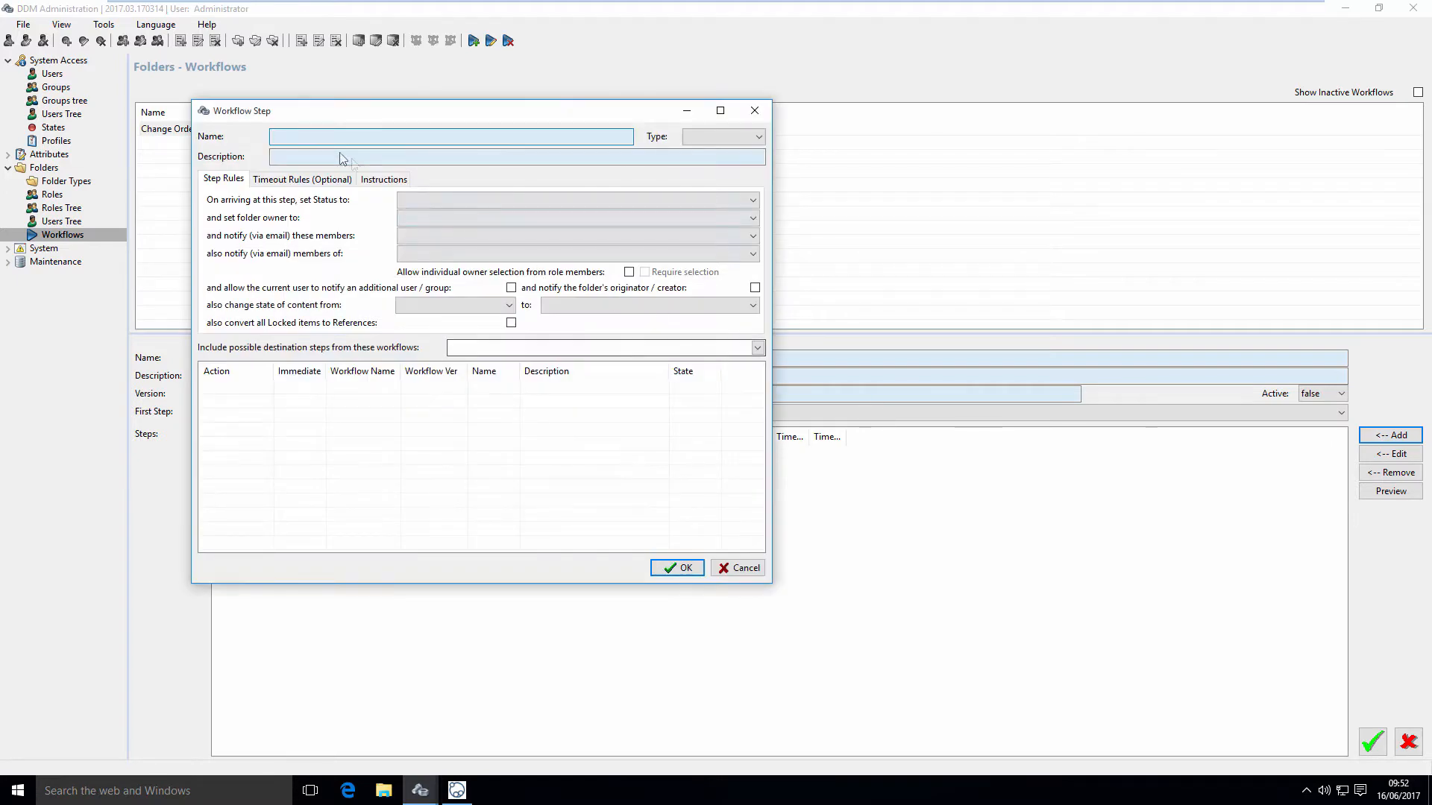
{"action": "type", "text": "Pro"}
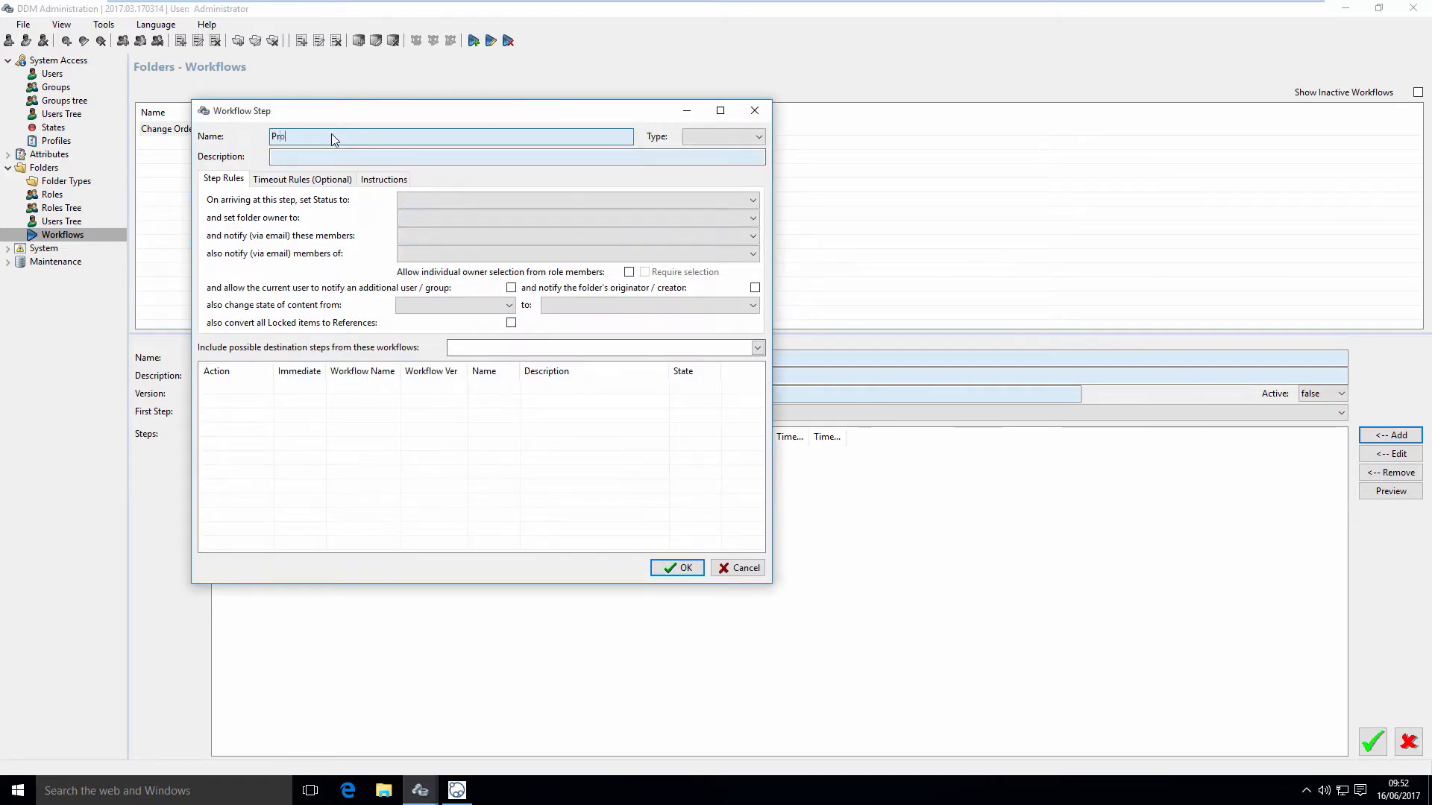
{"action": "type", "text": "ject Closed"}
{"action": "left_click", "coordinate": [730, 136]}
{"action": "left_click", "coordinate": [713, 152]}
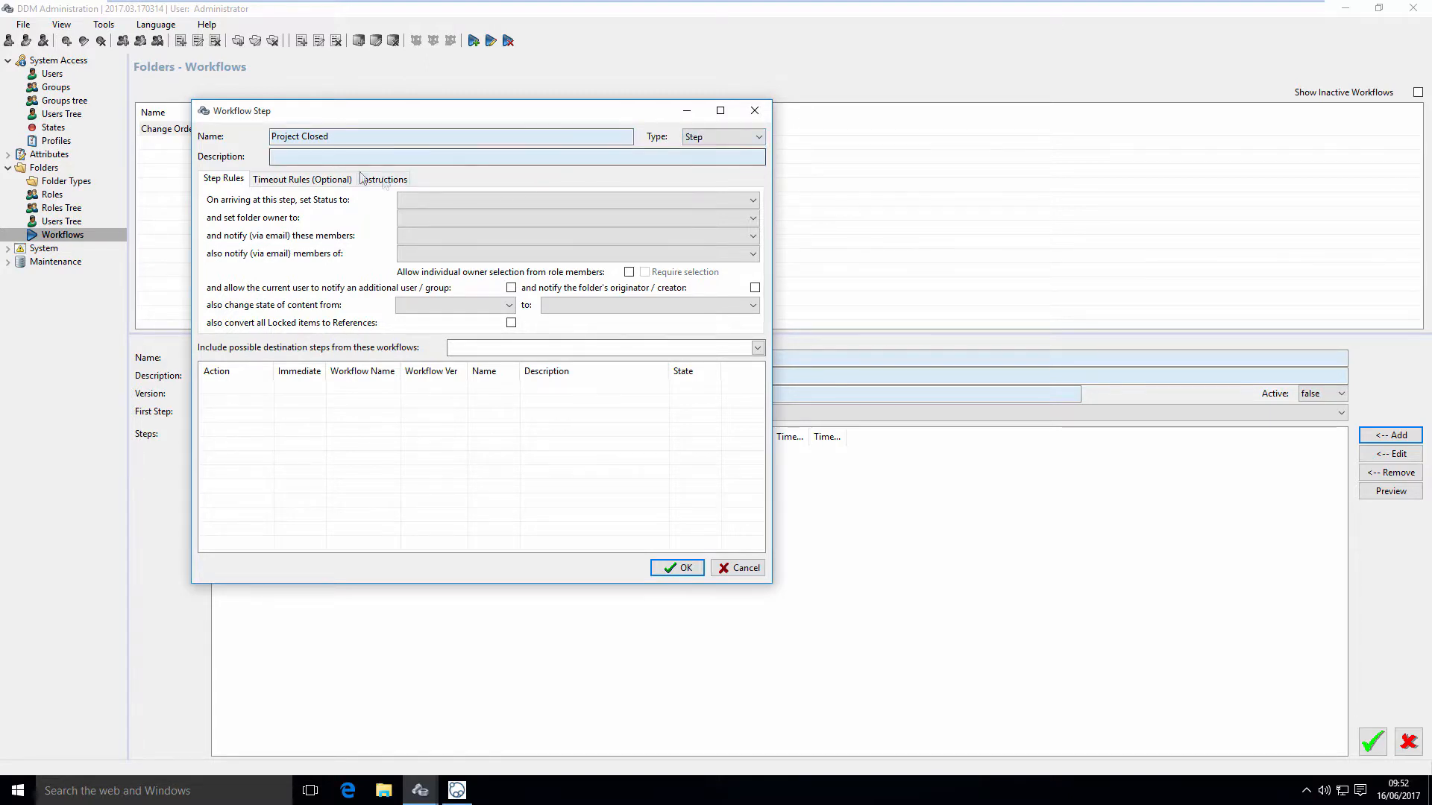
{"action": "left_click_drag", "start_coordinate": [323, 141], "coordinate": [261, 143]}
{"action": "key", "text": "ctrl+c"}
{"action": "left_click", "coordinate": [355, 158]}
{"action": "key", "text": "ctrl+v"}
- Set the Project Closed step to status Closed, folder owner Folder Archive and email notification of Entire Role
{"action": "left_click", "coordinate": [434, 200]}
{"action": "left_click", "coordinate": [436, 238]}
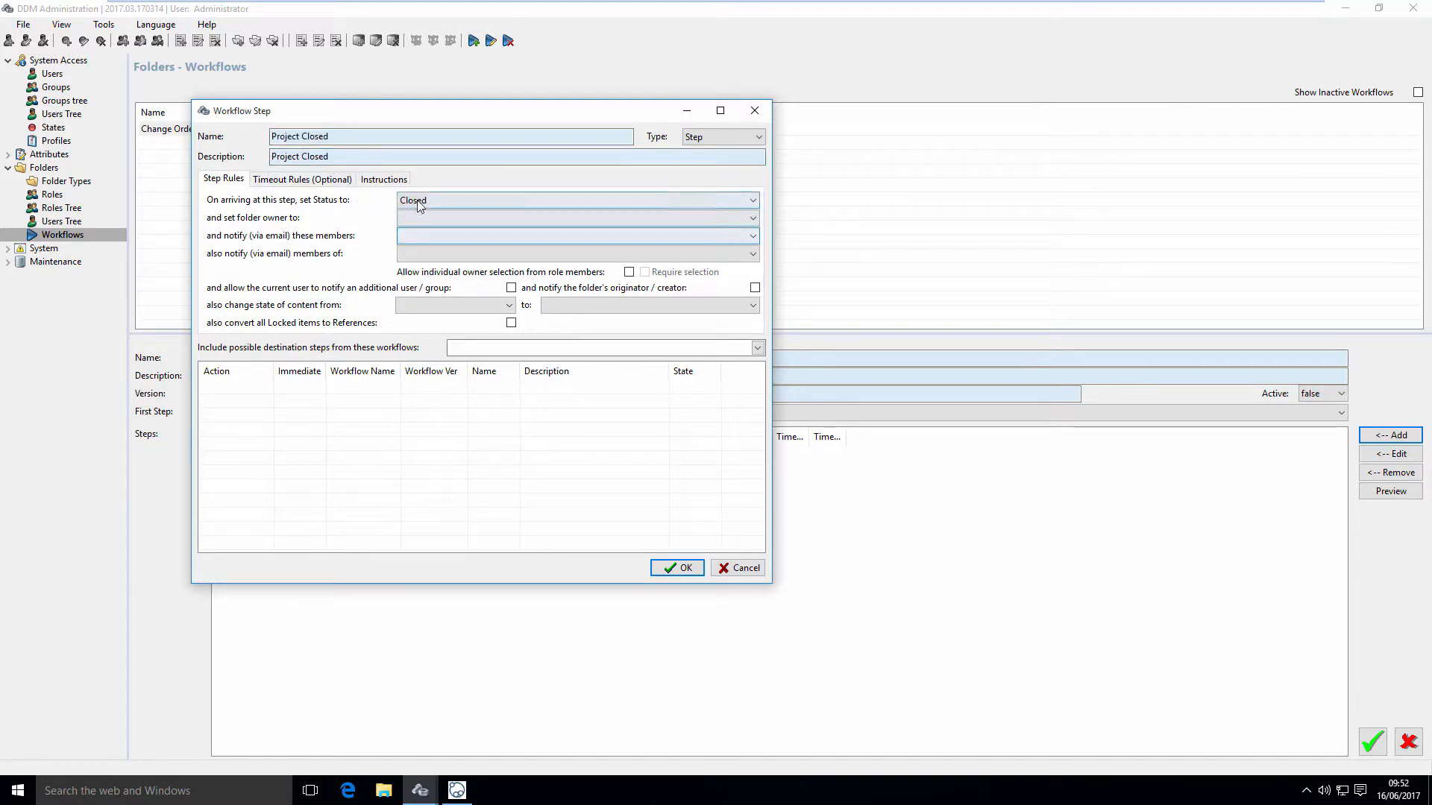
{"action": "left_click", "coordinate": [417, 217]}
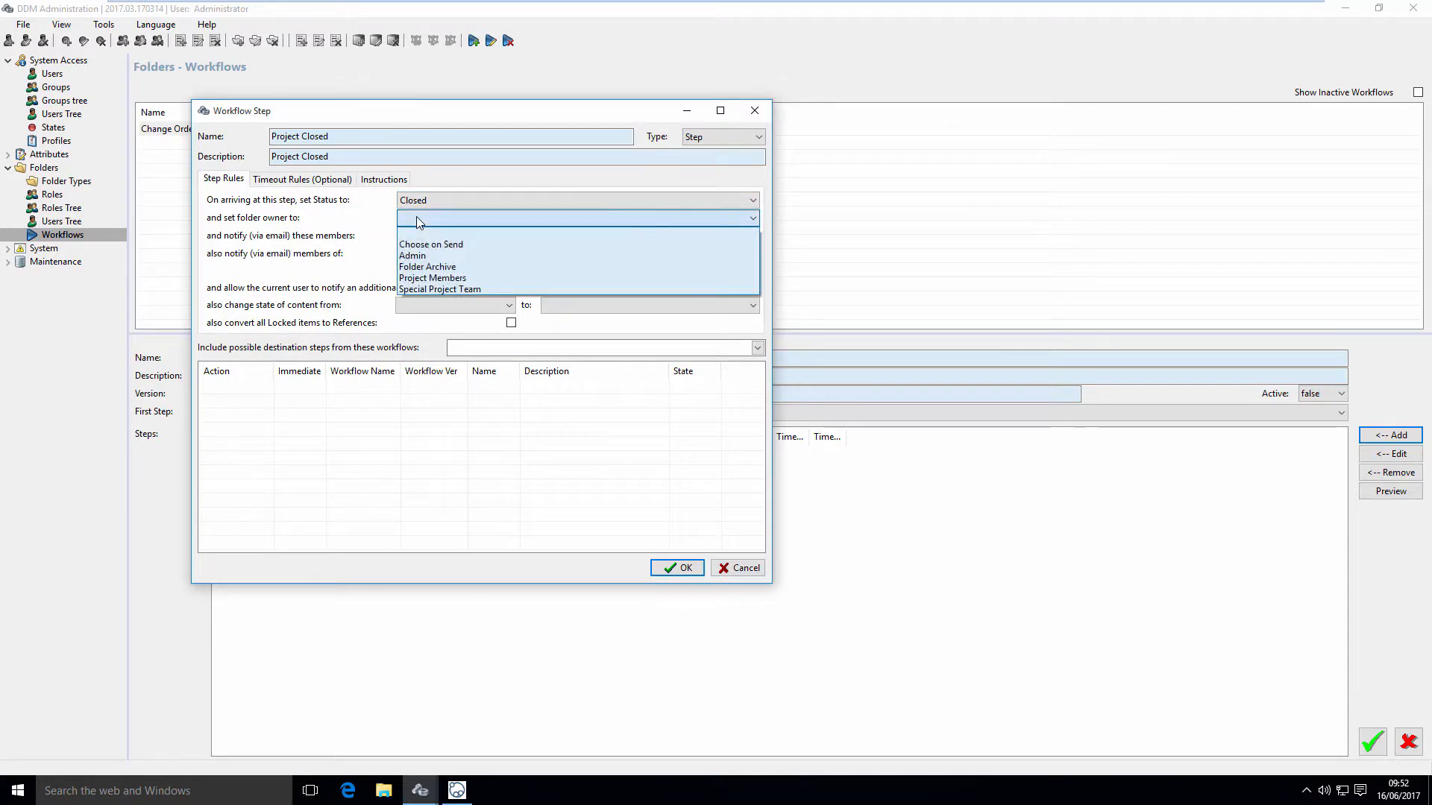
{"action": "left_click", "coordinate": [465, 267]}
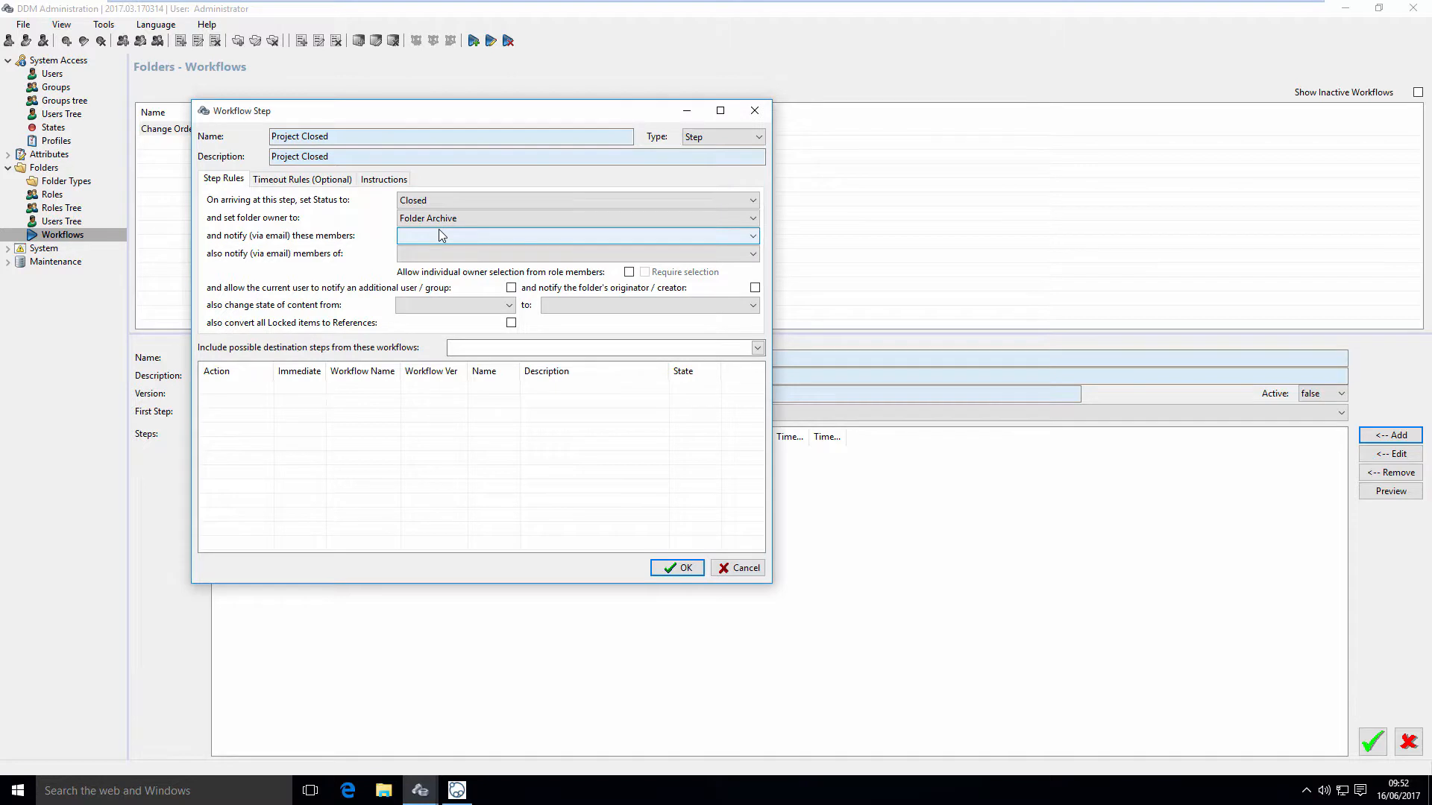
{"action": "left_click", "coordinate": [440, 238]}
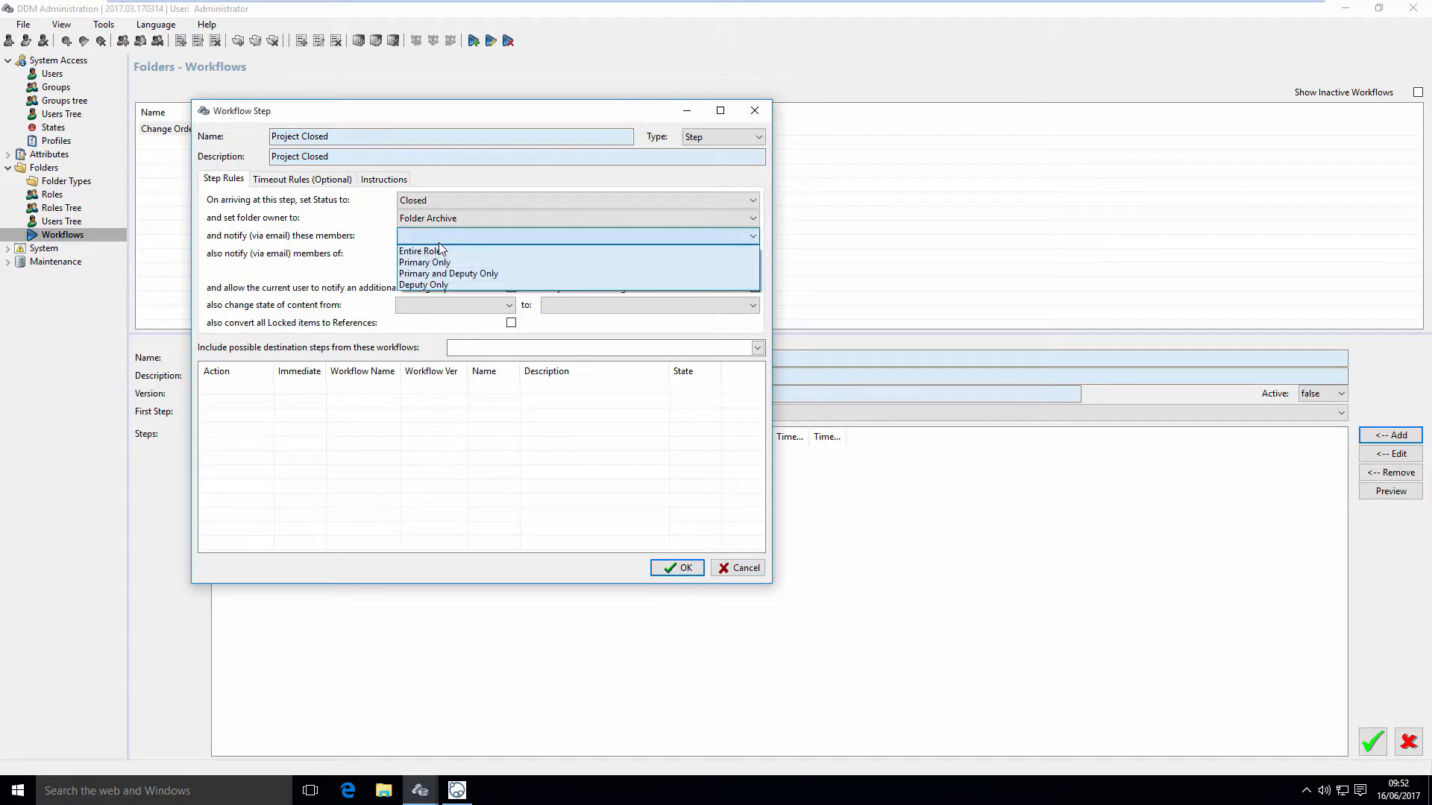
{"action": "left_click", "coordinate": [440, 252]}
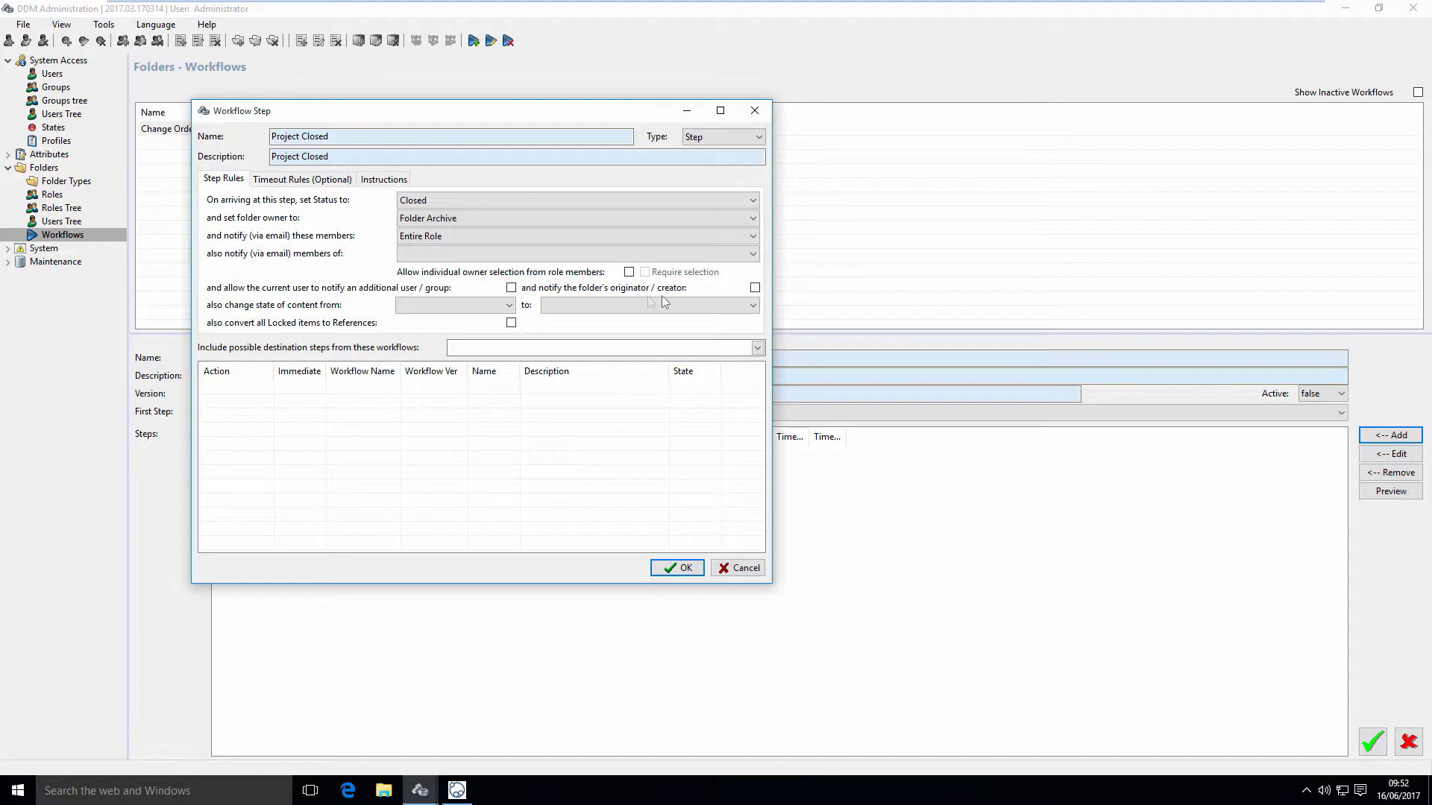
- Enable originator notification and conversion of locked items to references for Project Closed, then confirm the step and save the workflow
{"action": "left_click", "coordinate": [754, 287]}
{"action": "left_click", "coordinate": [511, 323]}
{"action": "left_click", "coordinate": [680, 569]}
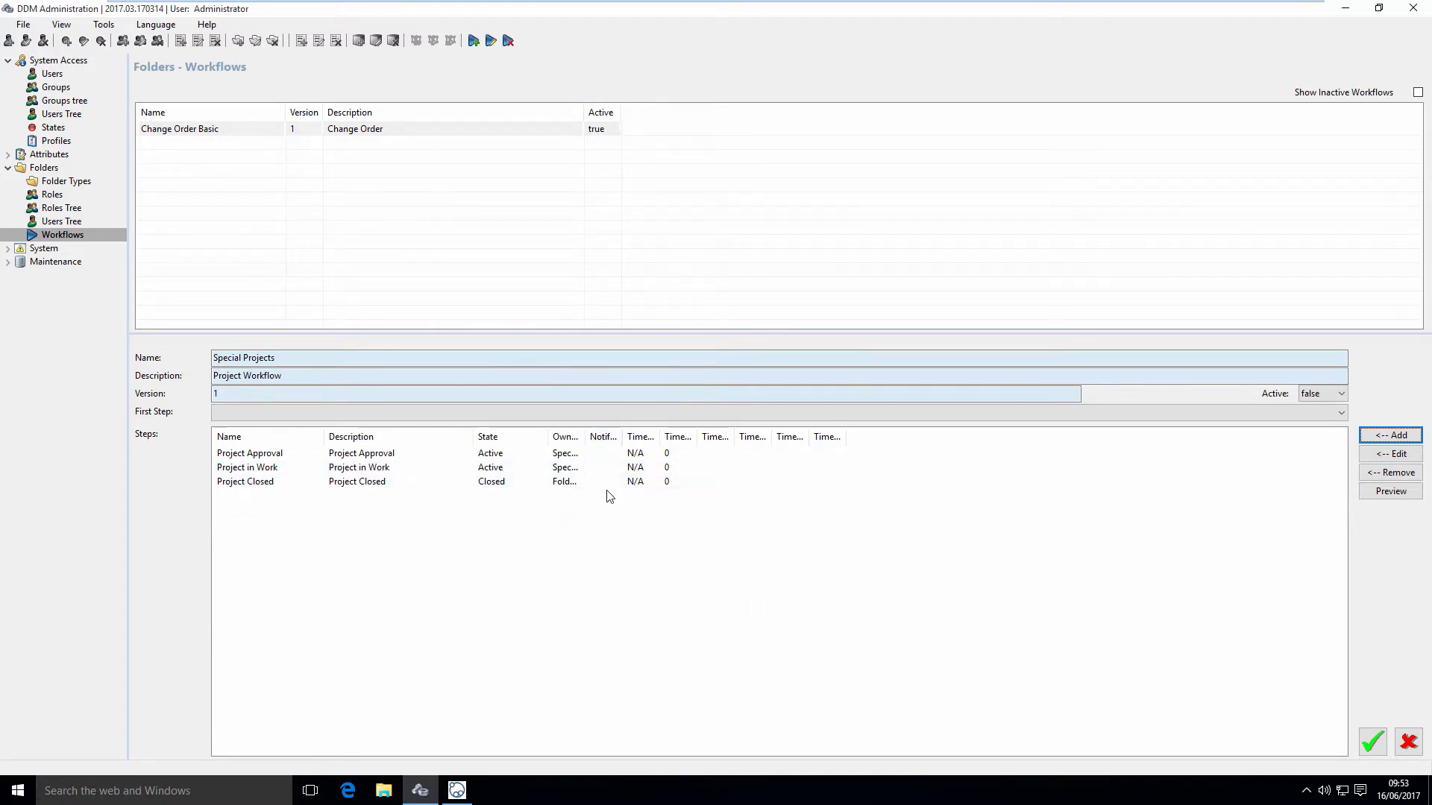
{"action": "left_click", "coordinate": [1373, 744]}
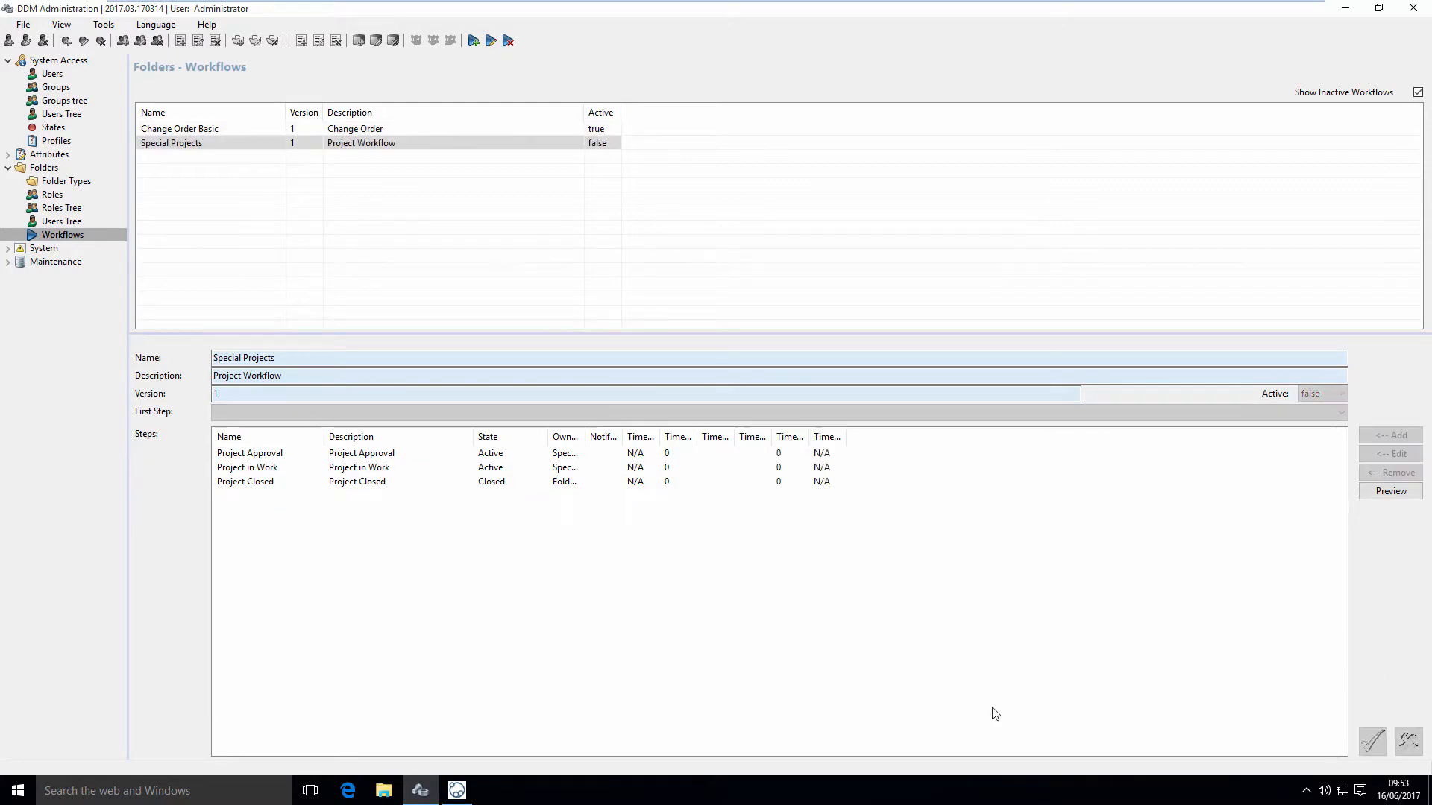
- Edit the Special Projects workflow to use Project Approval as its first step, and save it
{"action": "left_click", "coordinate": [234, 146]}
{"action": "right_click", "coordinate": [232, 146]}
{"action": "left_click", "coordinate": [261, 184]}
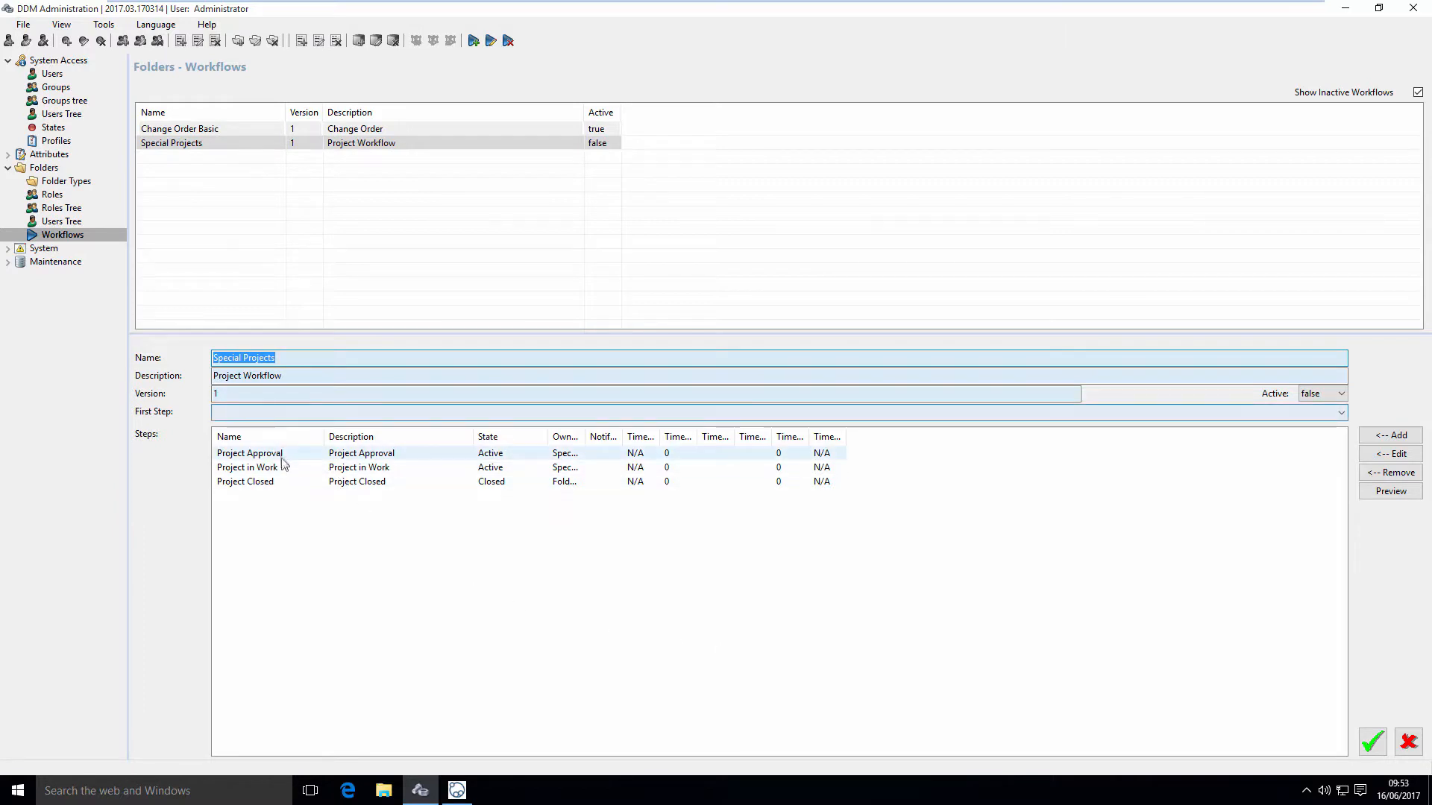
{"action": "left_click", "coordinate": [280, 414]}
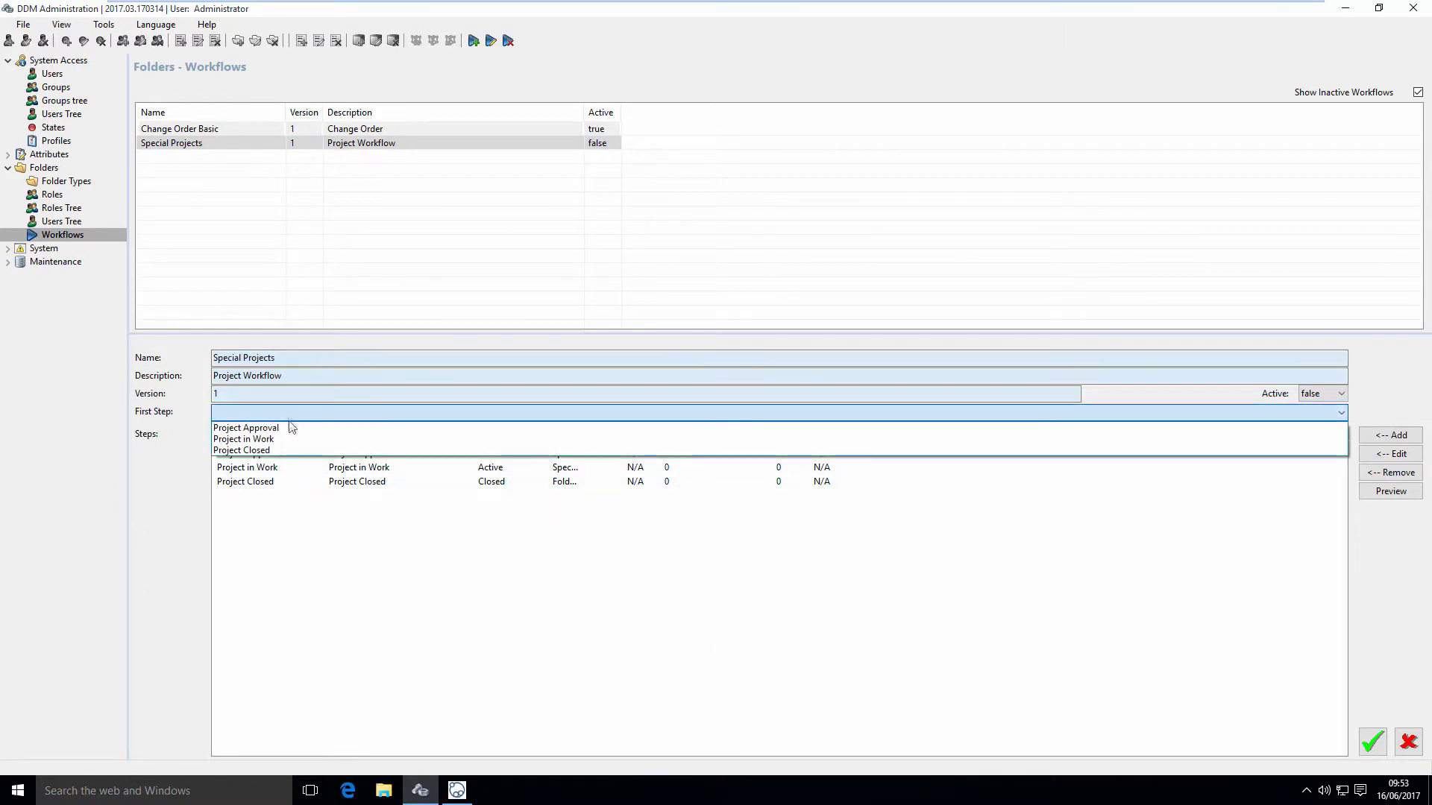
{"action": "left_click", "coordinate": [291, 427]}
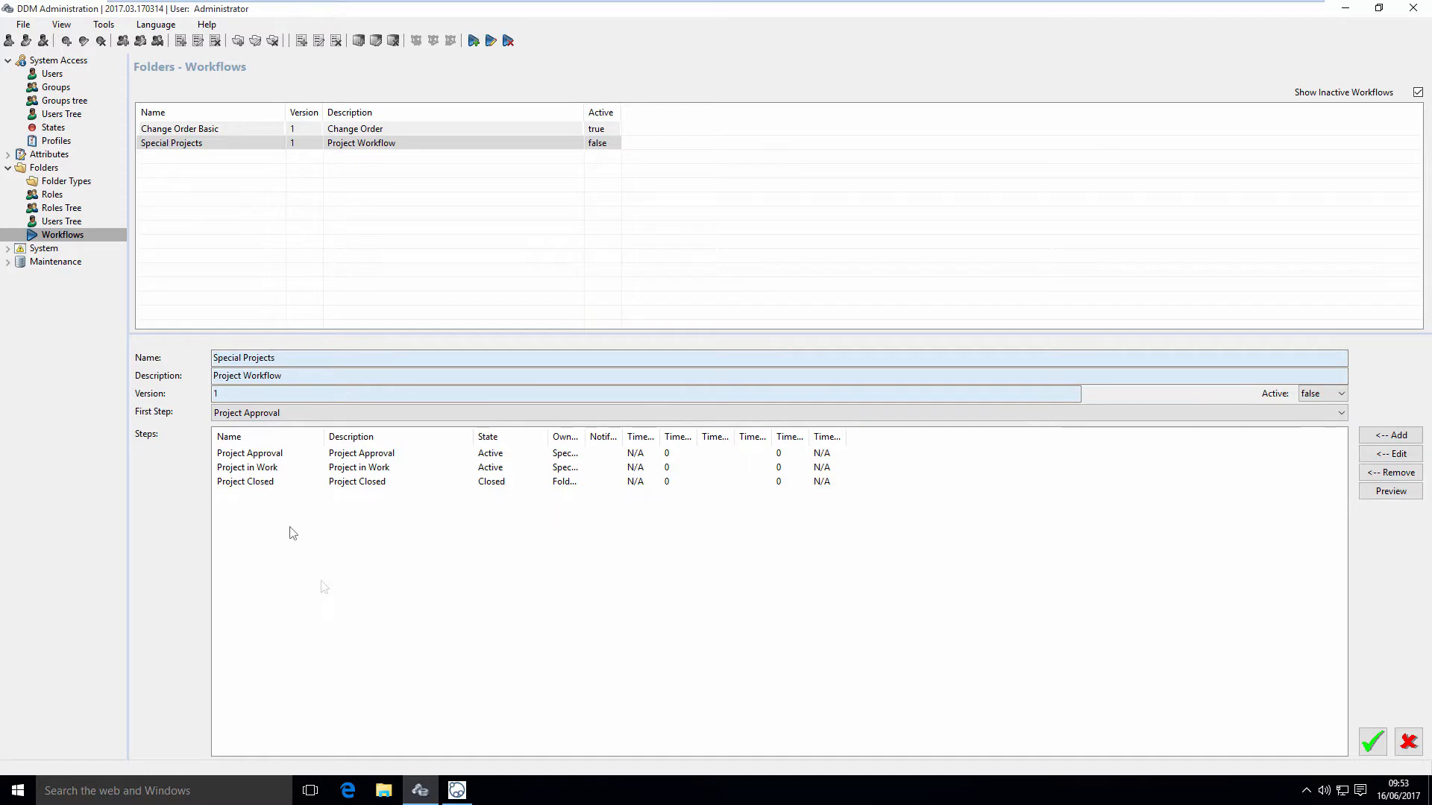
{"action": "left_click", "coordinate": [1373, 741]}
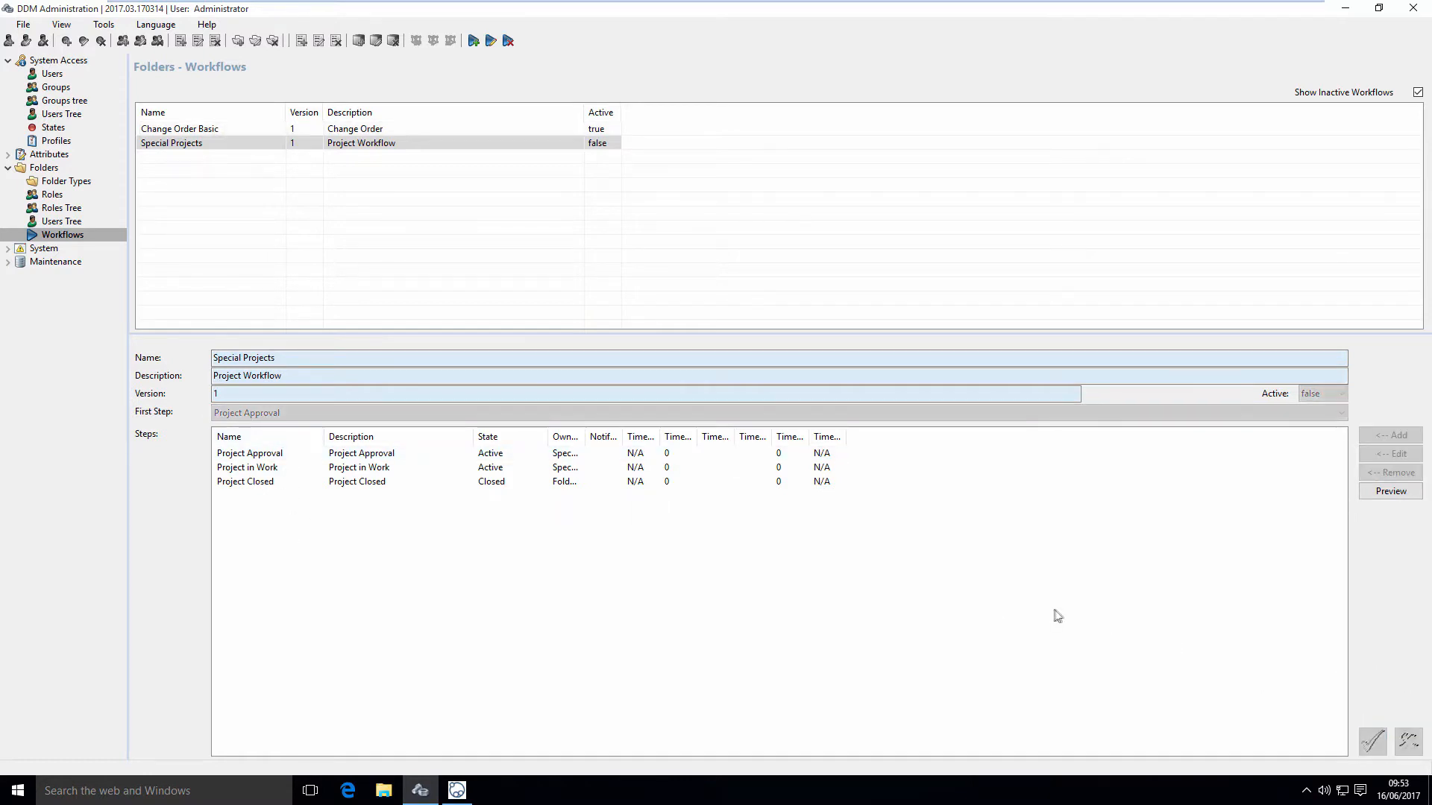
- Reopen the Special Projects workflow for editing and inspect its graphical preview, moving the Project in Work box beside Project Closed
{"action": "double_click", "coordinate": [217, 150]}
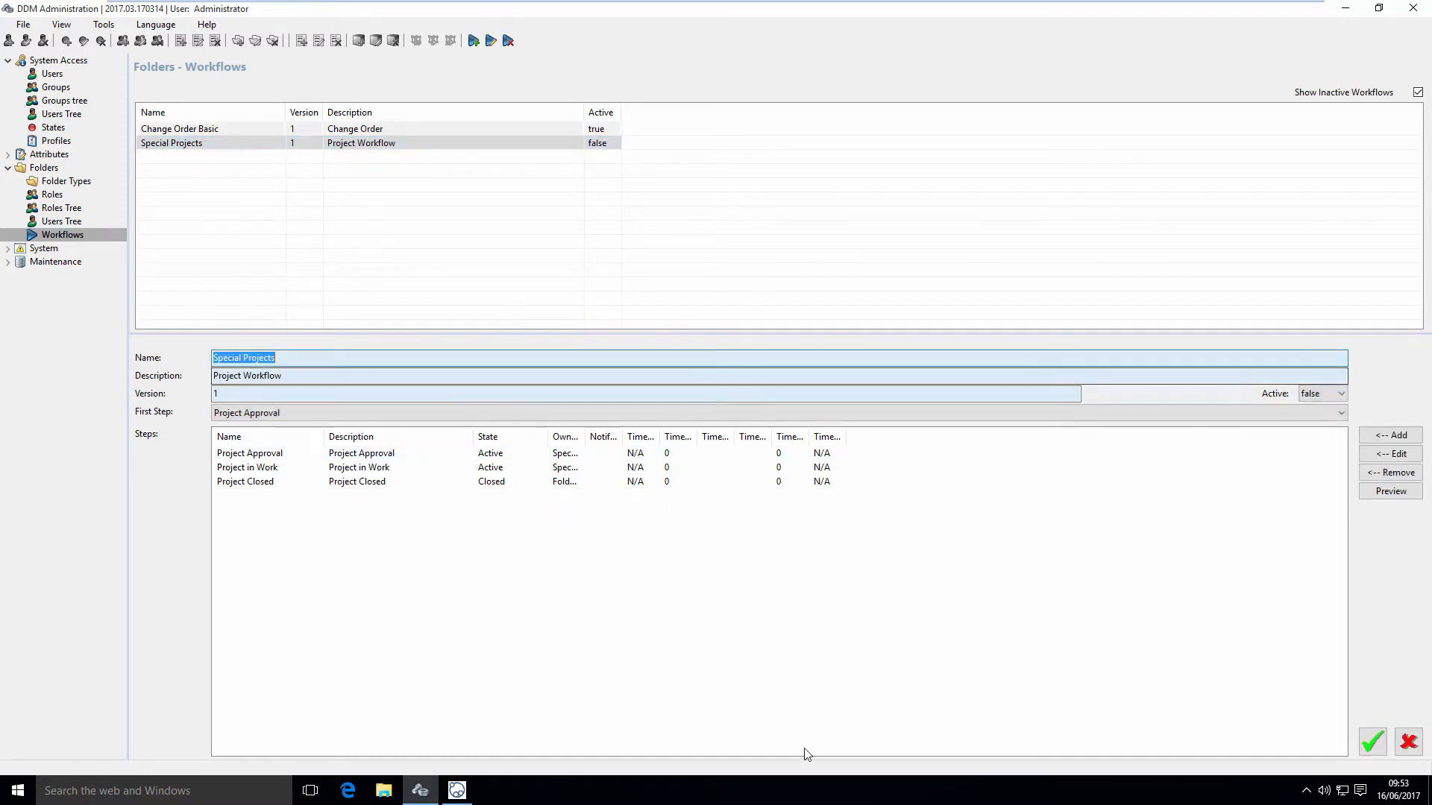
{"action": "left_click", "coordinate": [1388, 491]}
{"action": "left_click_drag", "start_coordinate": [179, 216], "coordinate": [320, 304]}
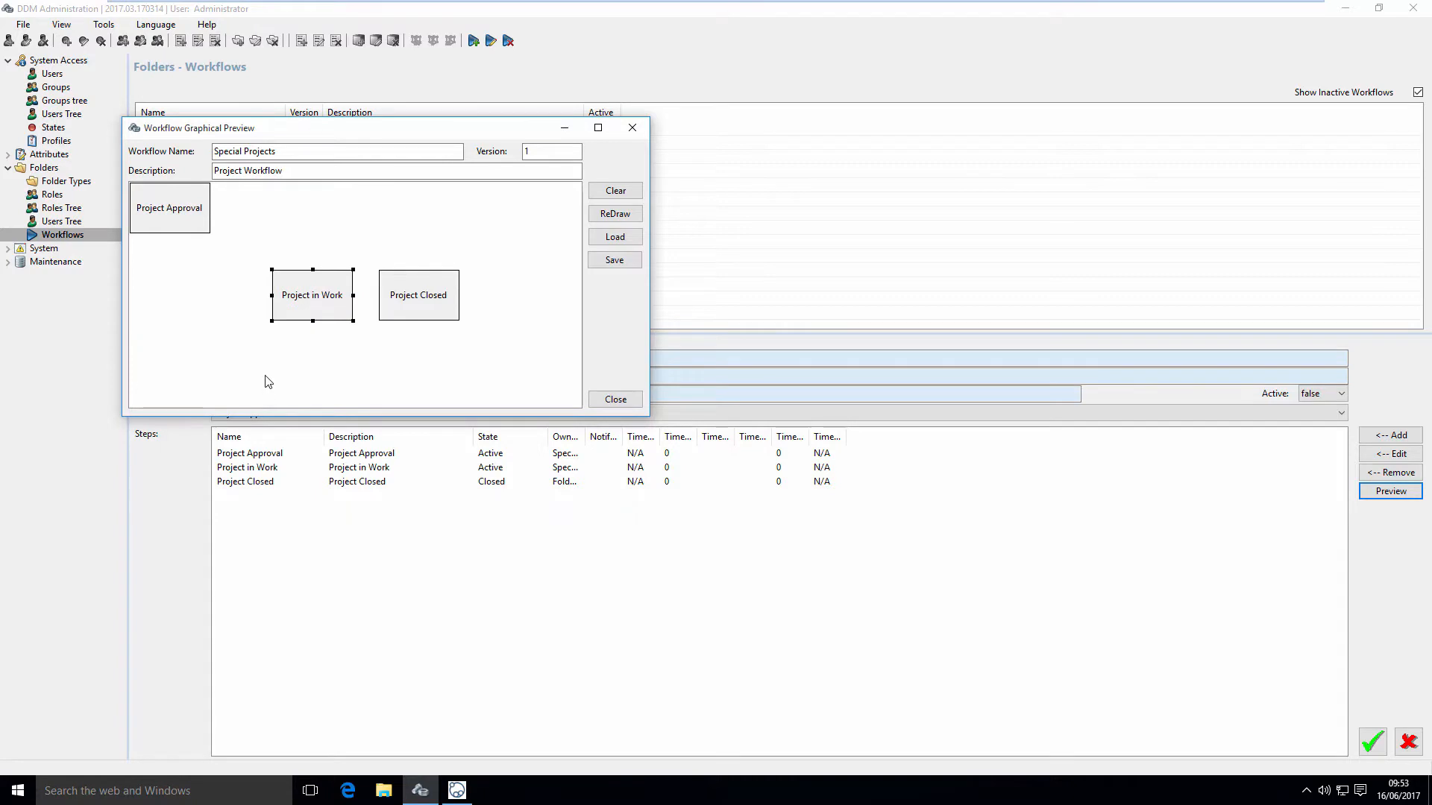
{"action": "left_click", "coordinate": [633, 127]}
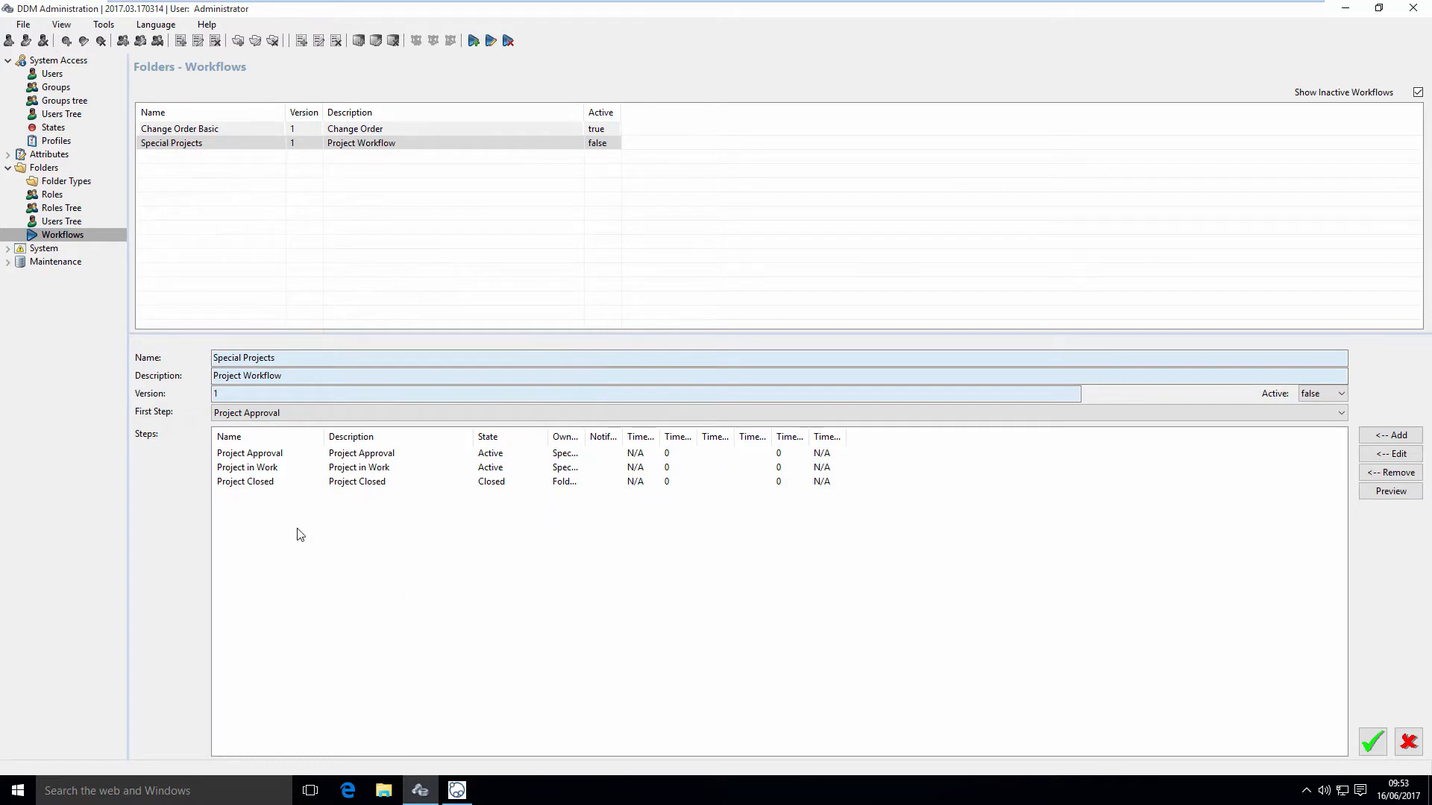
- Give the Project Approval step the destination Project in Work with the action name Approved
{"action": "double_click", "coordinate": [283, 453]}
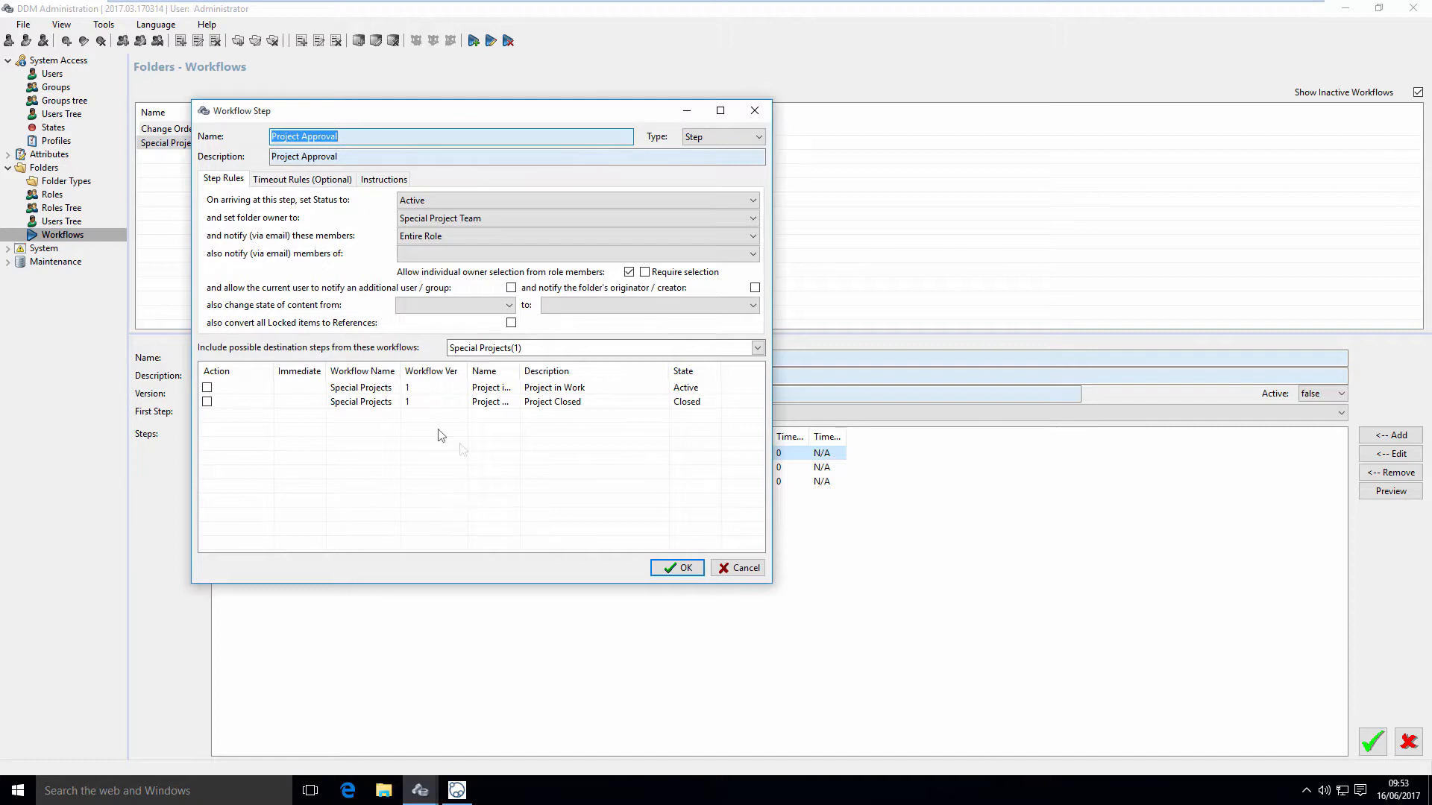
{"action": "left_click_drag", "start_coordinate": [526, 375], "coordinate": [571, 375]}
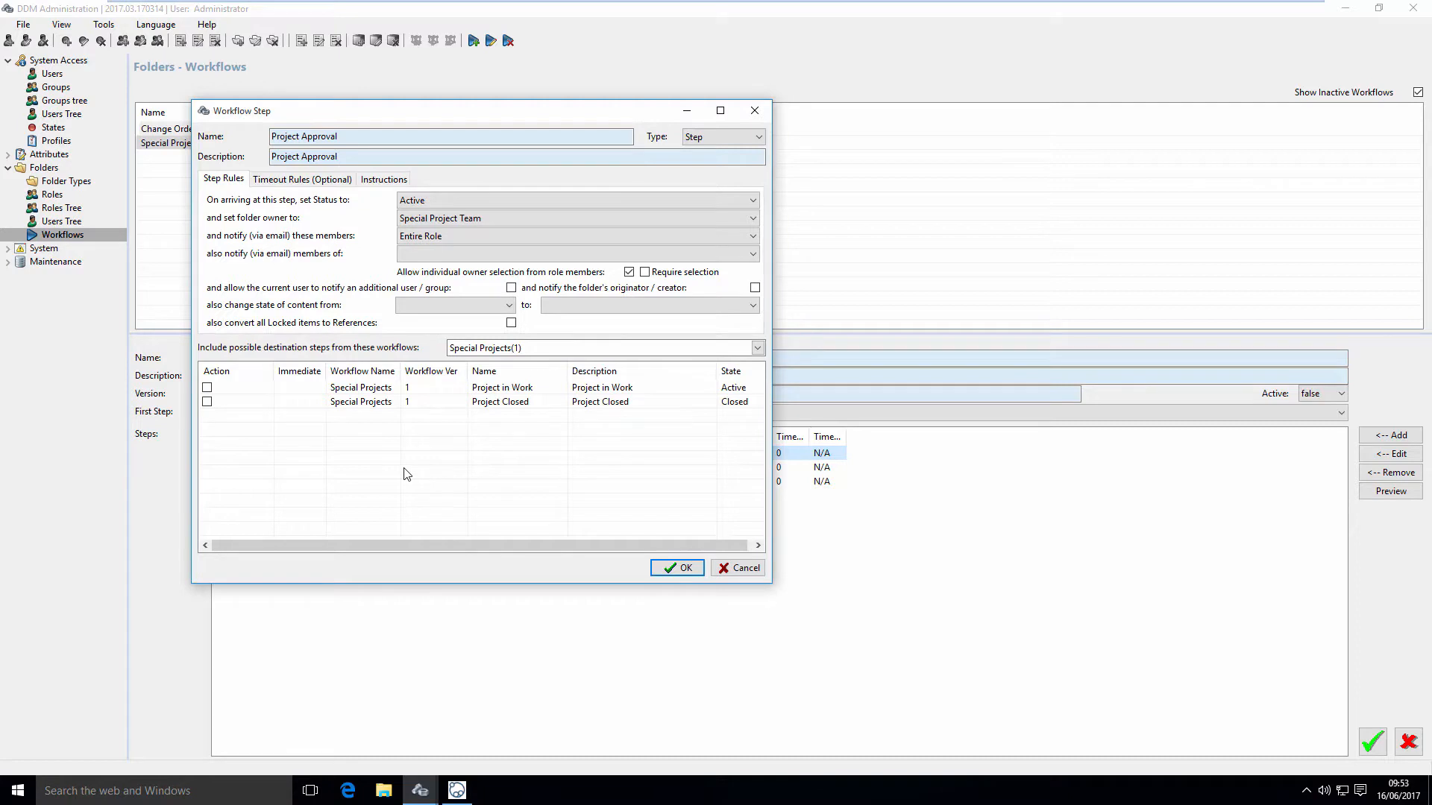
{"action": "left_click", "coordinate": [207, 388]}
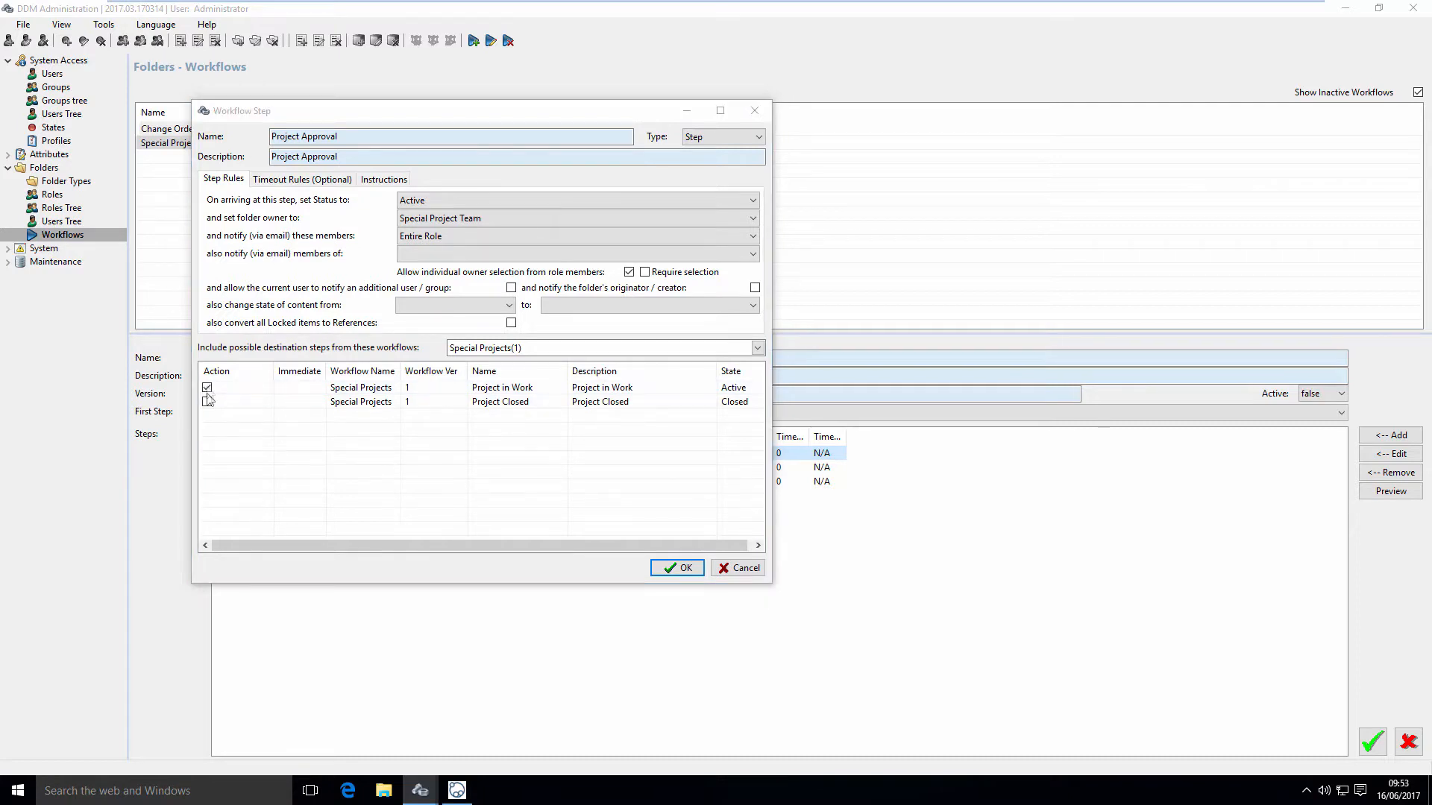
{"action": "type", "text": "Approved"}
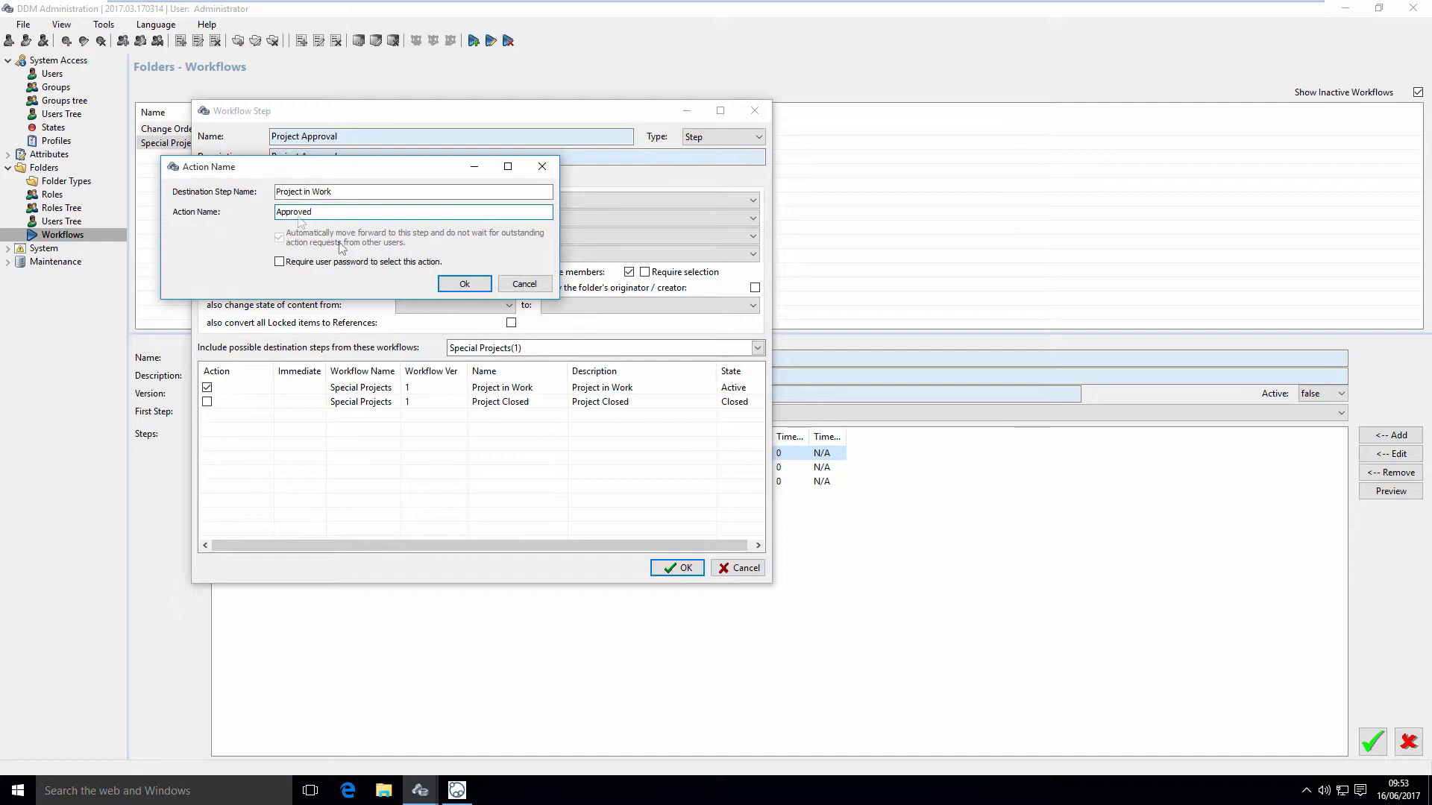
{"action": "left_click", "coordinate": [464, 284]}
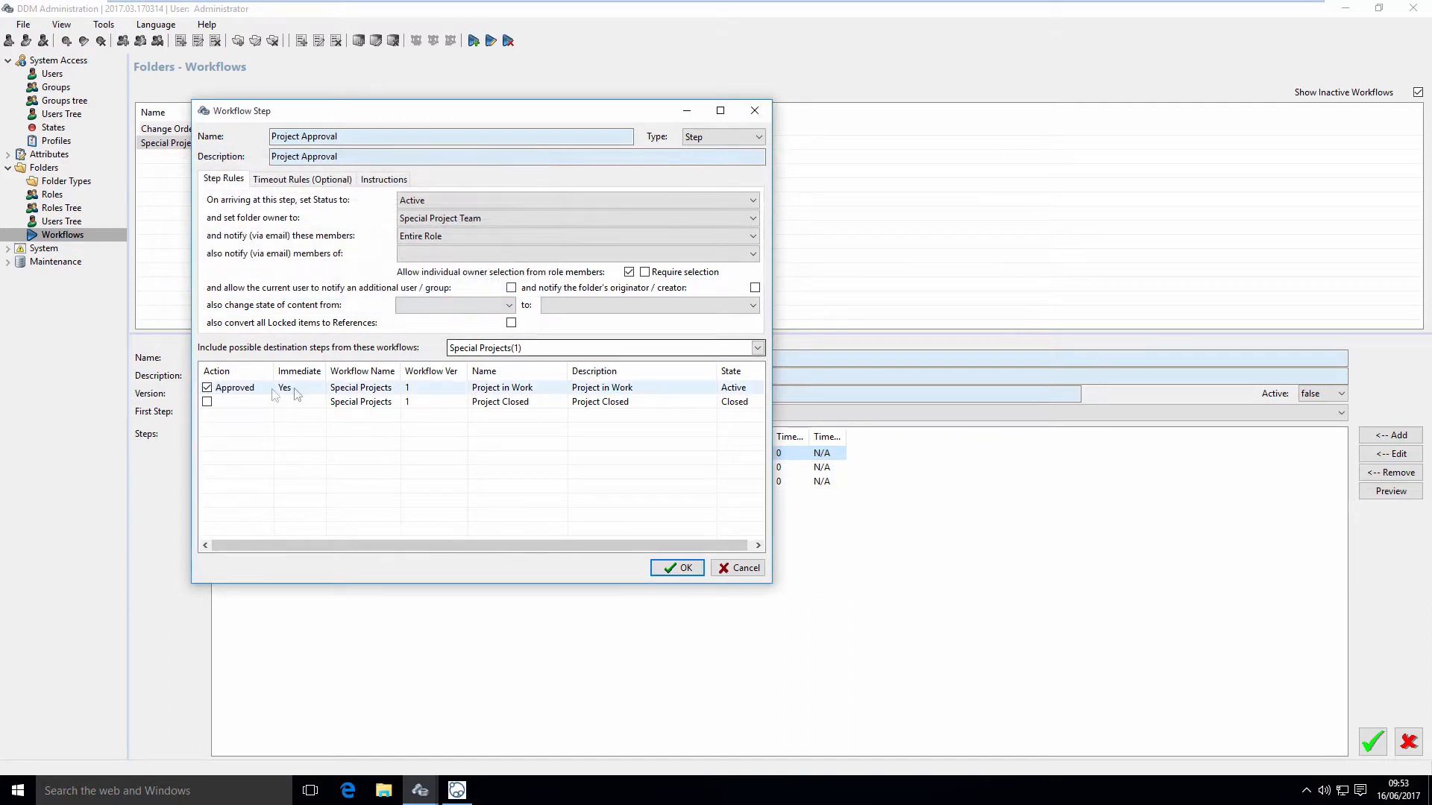
- Add Project Closed as a destination of Project Approval with the action name Rejected, and confirm the step
{"action": "left_click", "coordinate": [207, 402]}
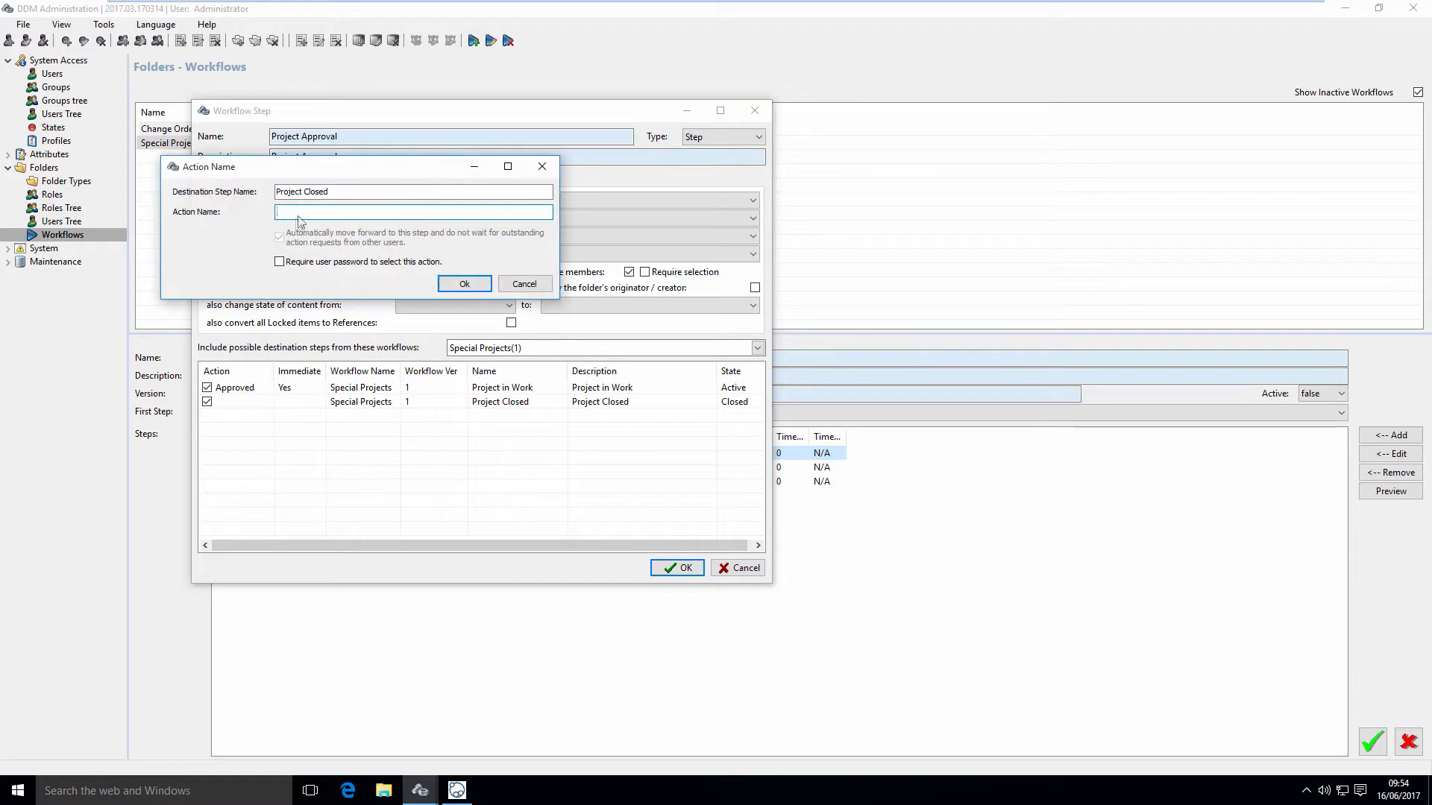
{"action": "type", "text": "Rejected"}
{"action": "left_click", "coordinate": [477, 286]}
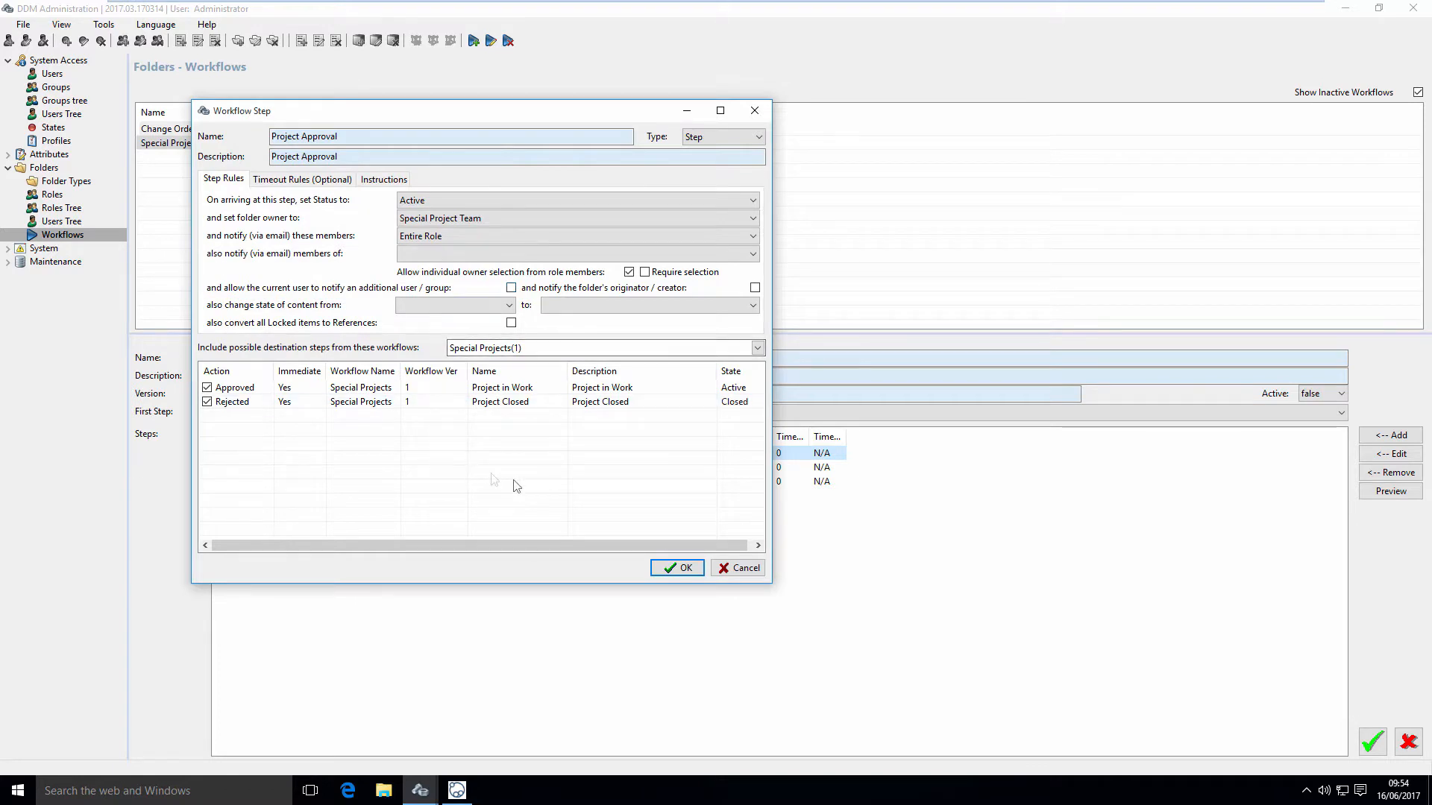
{"action": "left_click", "coordinate": [682, 571]}
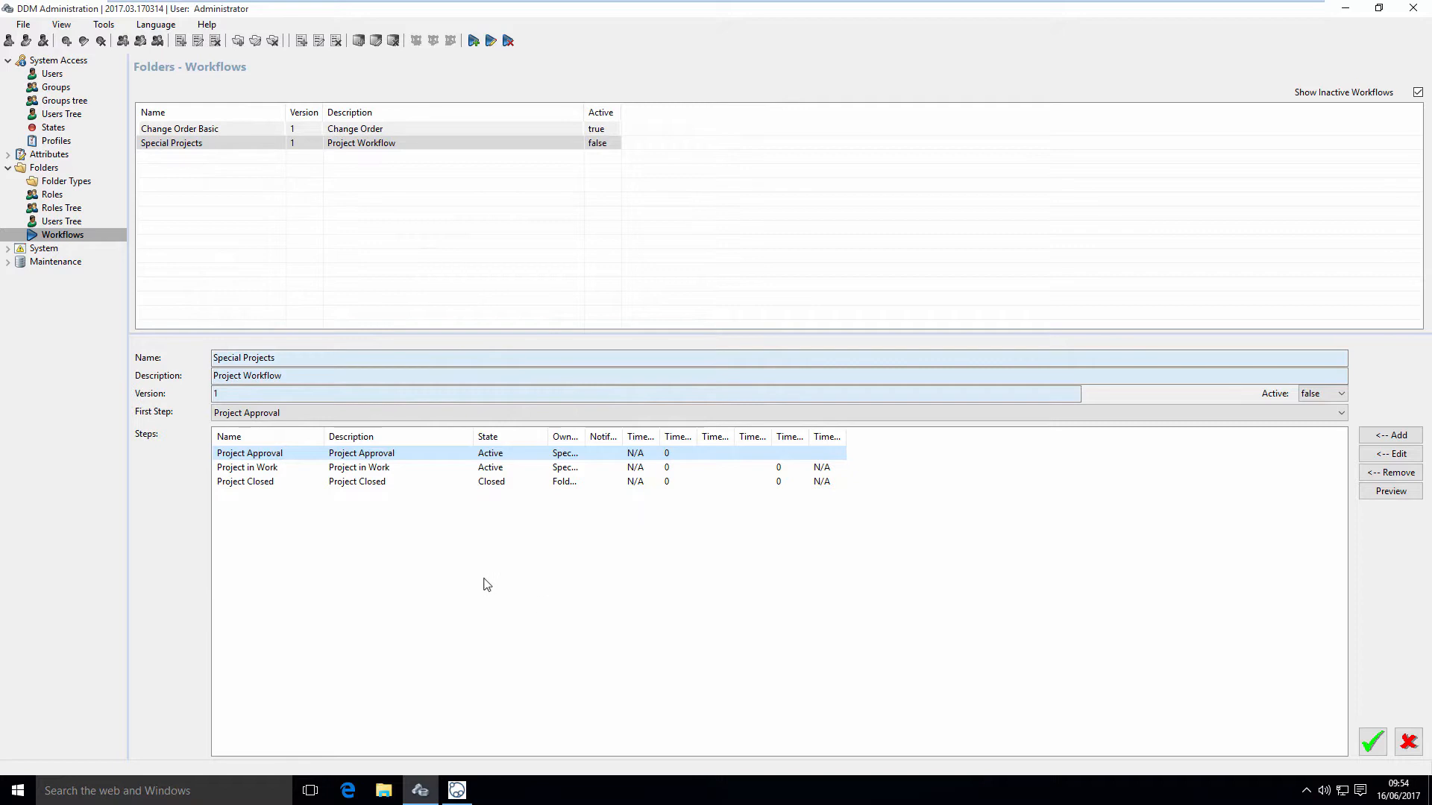
- Give Project in Work the destinations Project Approval with action Clarification Reqd and Project Closed with action Closed
{"action": "left_click", "coordinate": [302, 469]}
{"action": "double_click", "coordinate": [303, 469]}
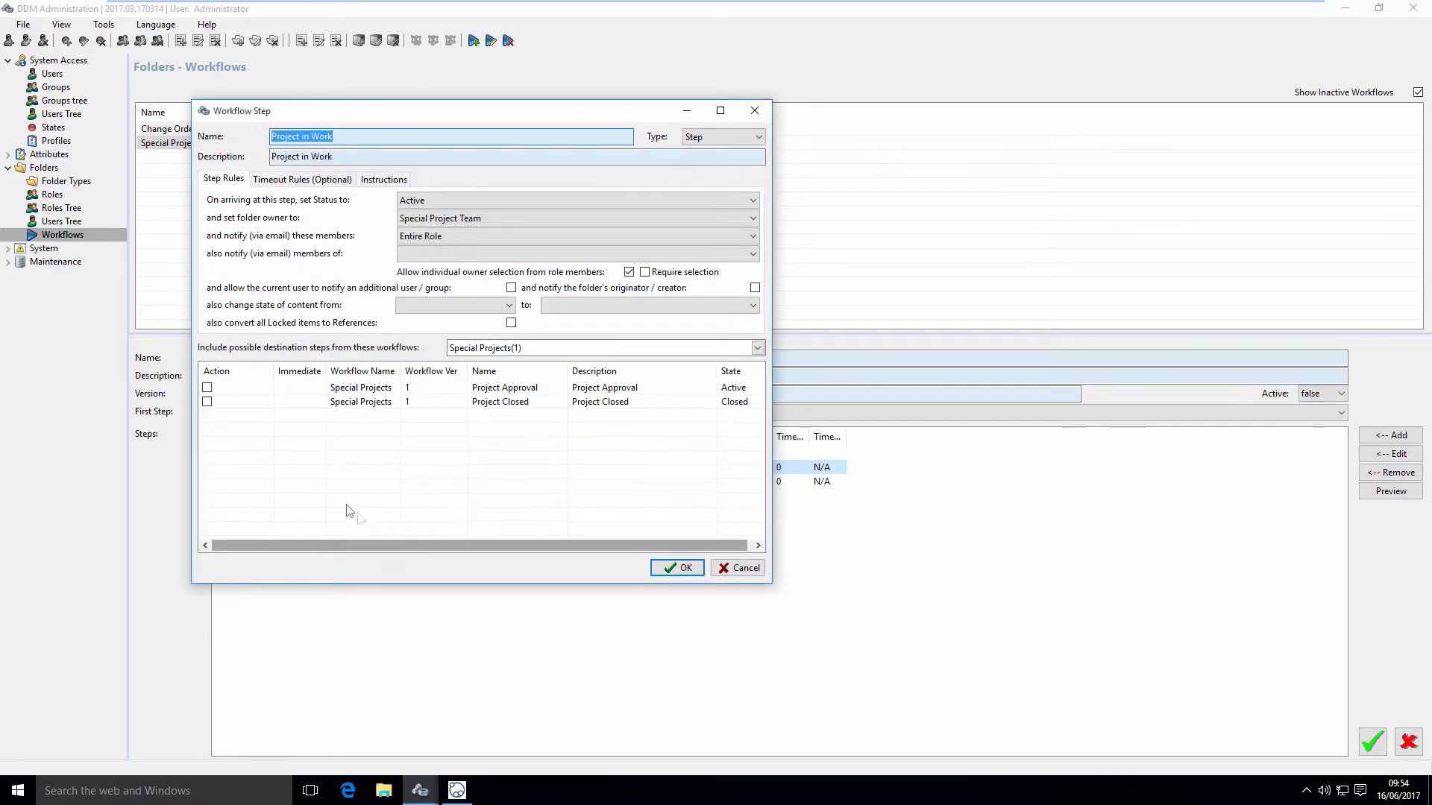
{"action": "left_click", "coordinate": [207, 387]}
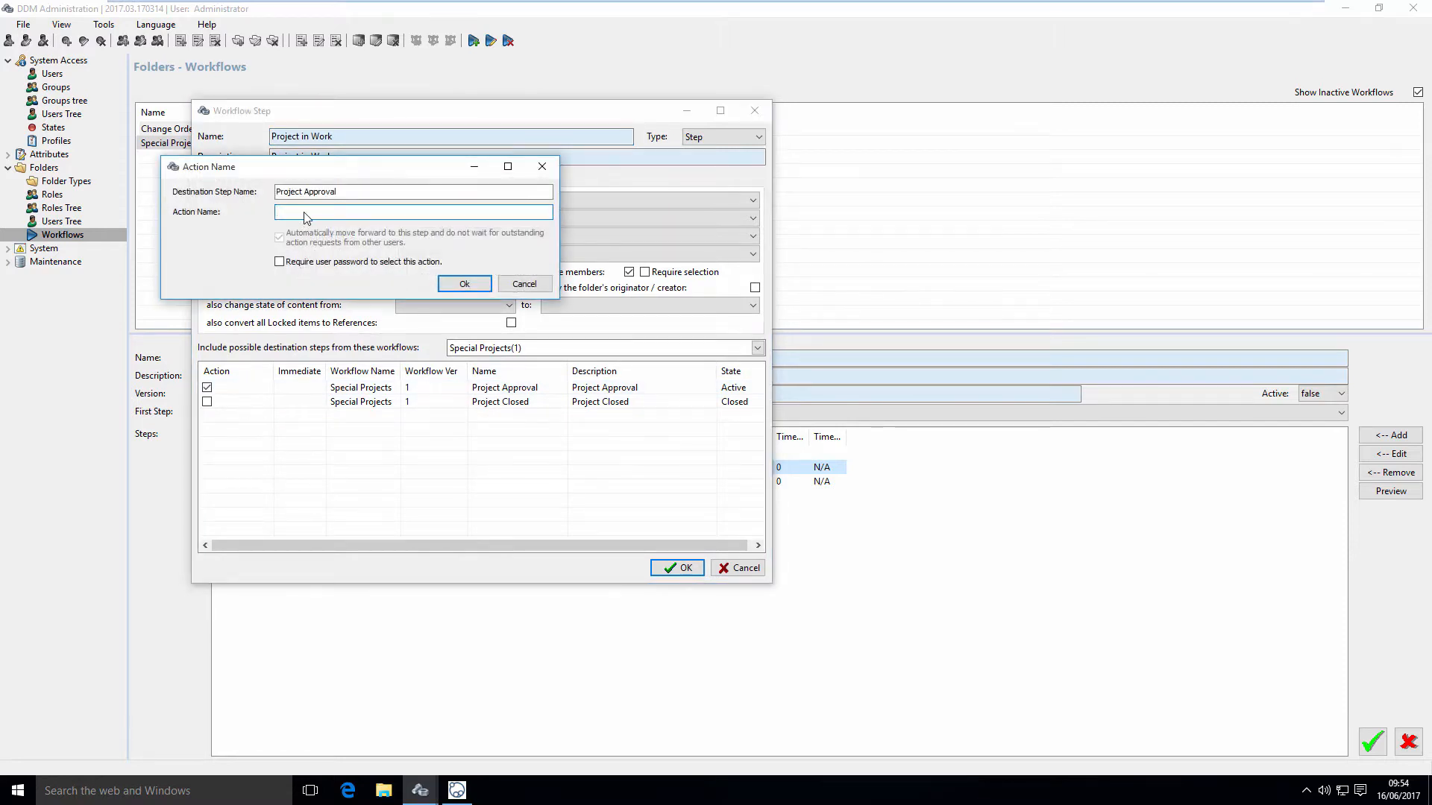
{"action": "type", "text": "Clarification Reqd"}
{"action": "left_click", "coordinate": [464, 284]}
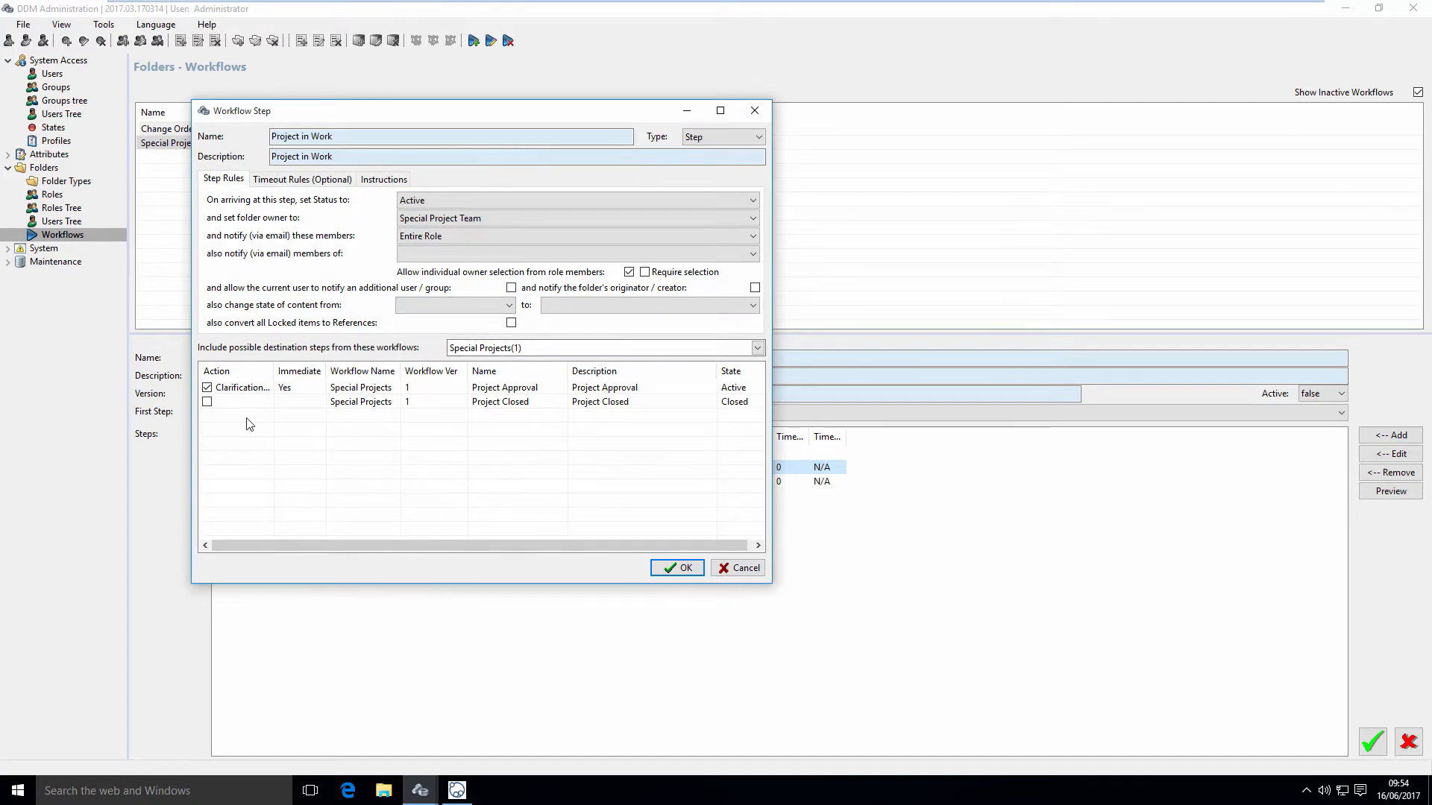
{"action": "left_click", "coordinate": [207, 402]}
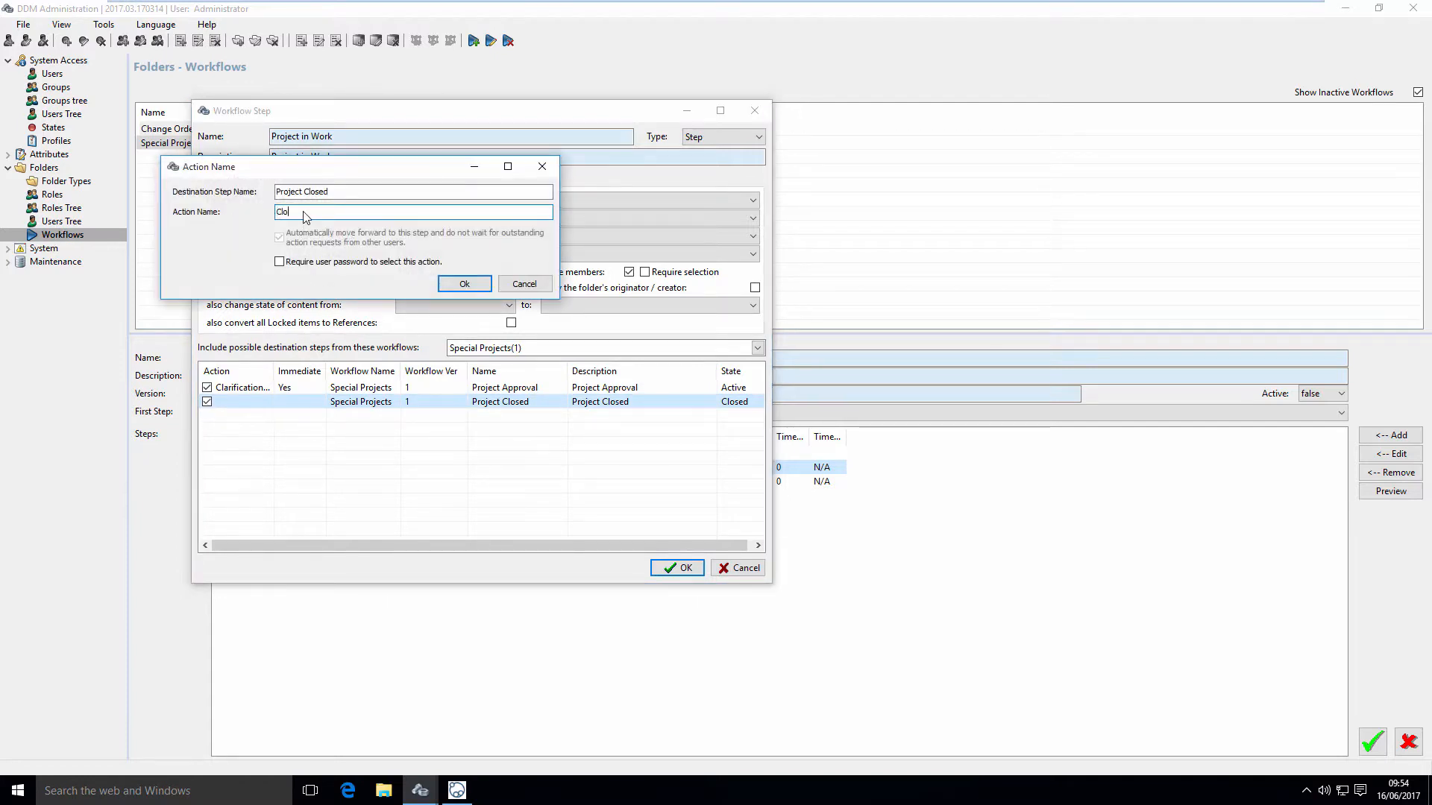
{"action": "left_click", "coordinate": [463, 284]}
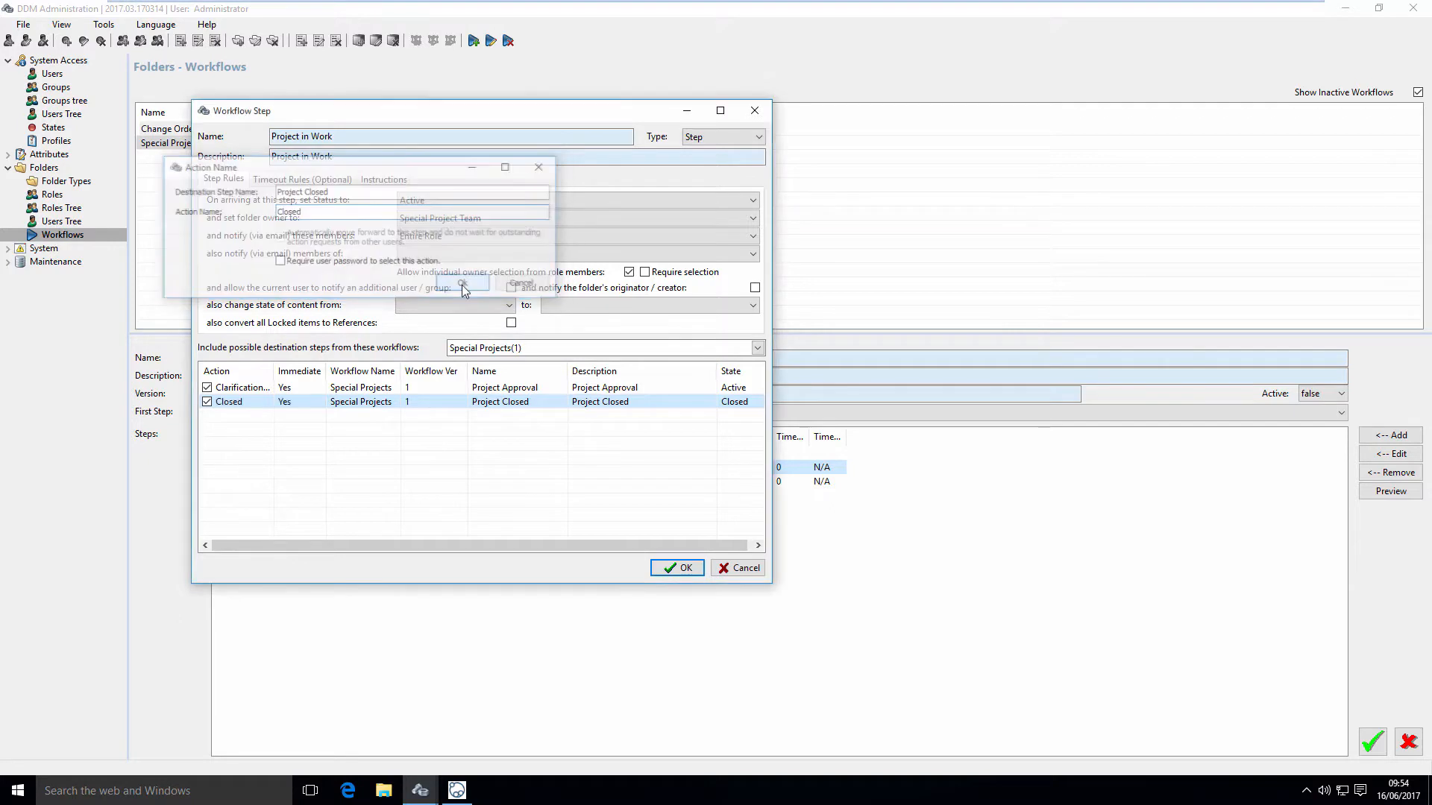
- Confirm the Project in Work step and save the Special Projects workflow
{"action": "left_click", "coordinate": [681, 570]}
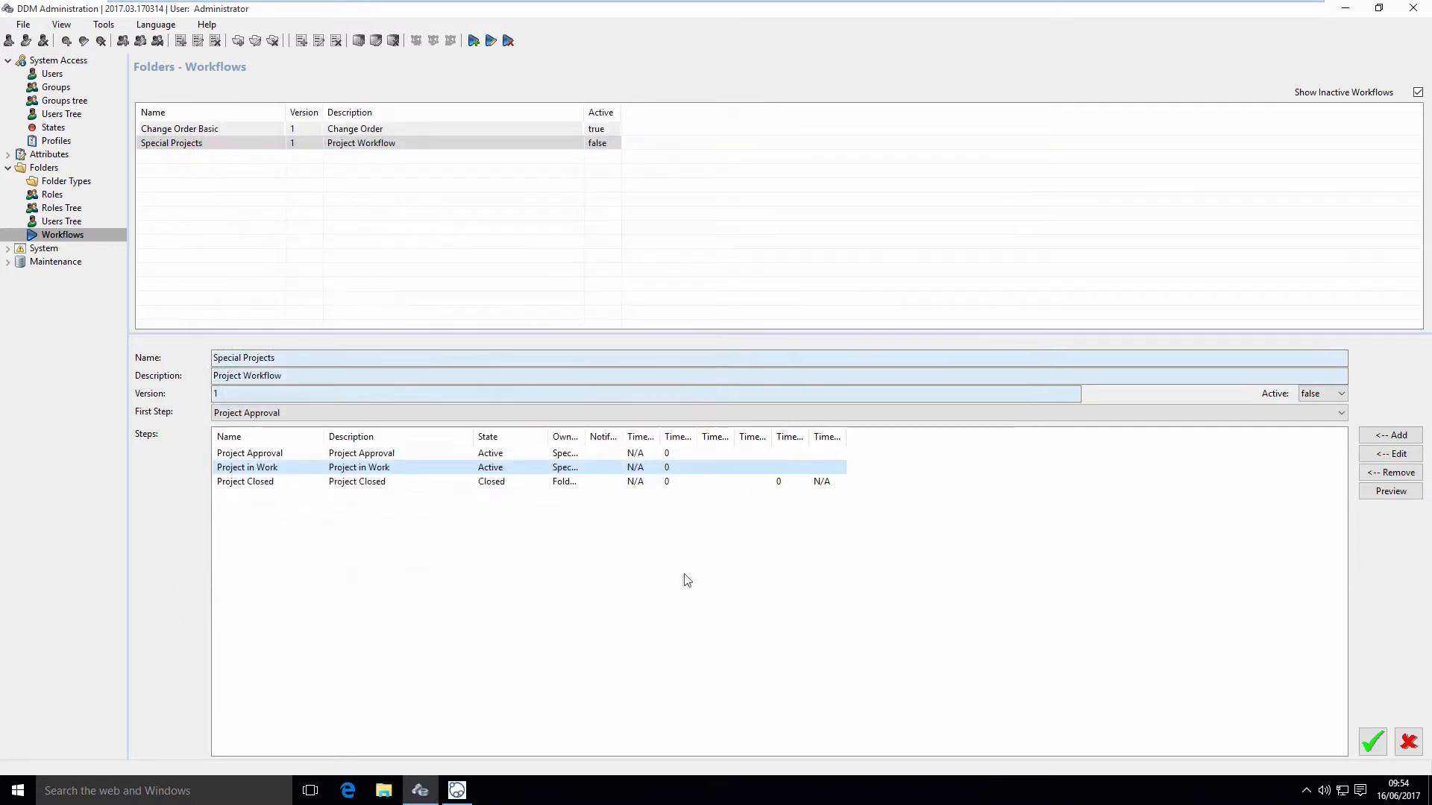
{"action": "left_click", "coordinate": [1376, 745]}
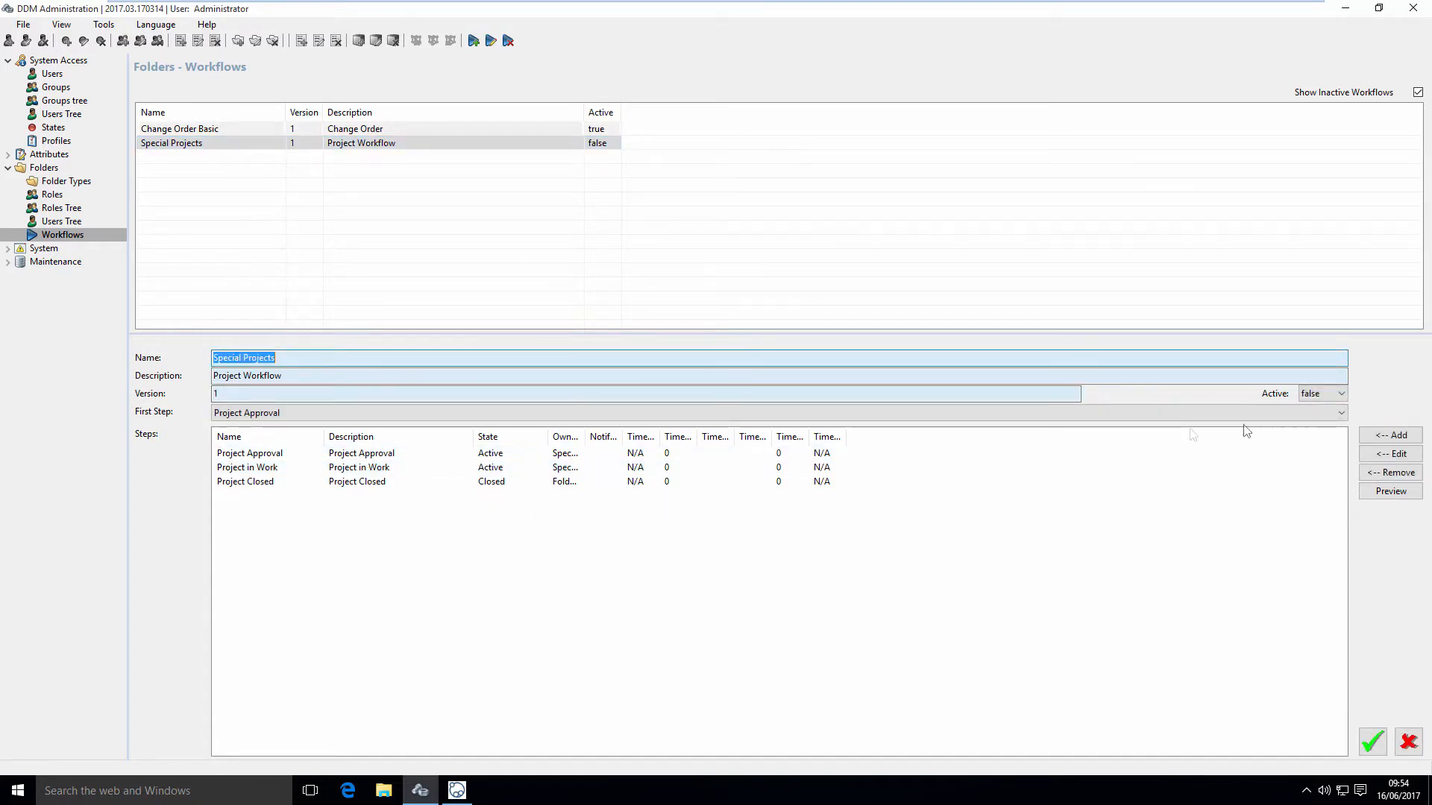
- Open the workflow's graphical preview in an enlarged window and separate the Project Approval, Project in Work and Project Closed boxes
{"action": "left_click", "coordinate": [1391, 490]}
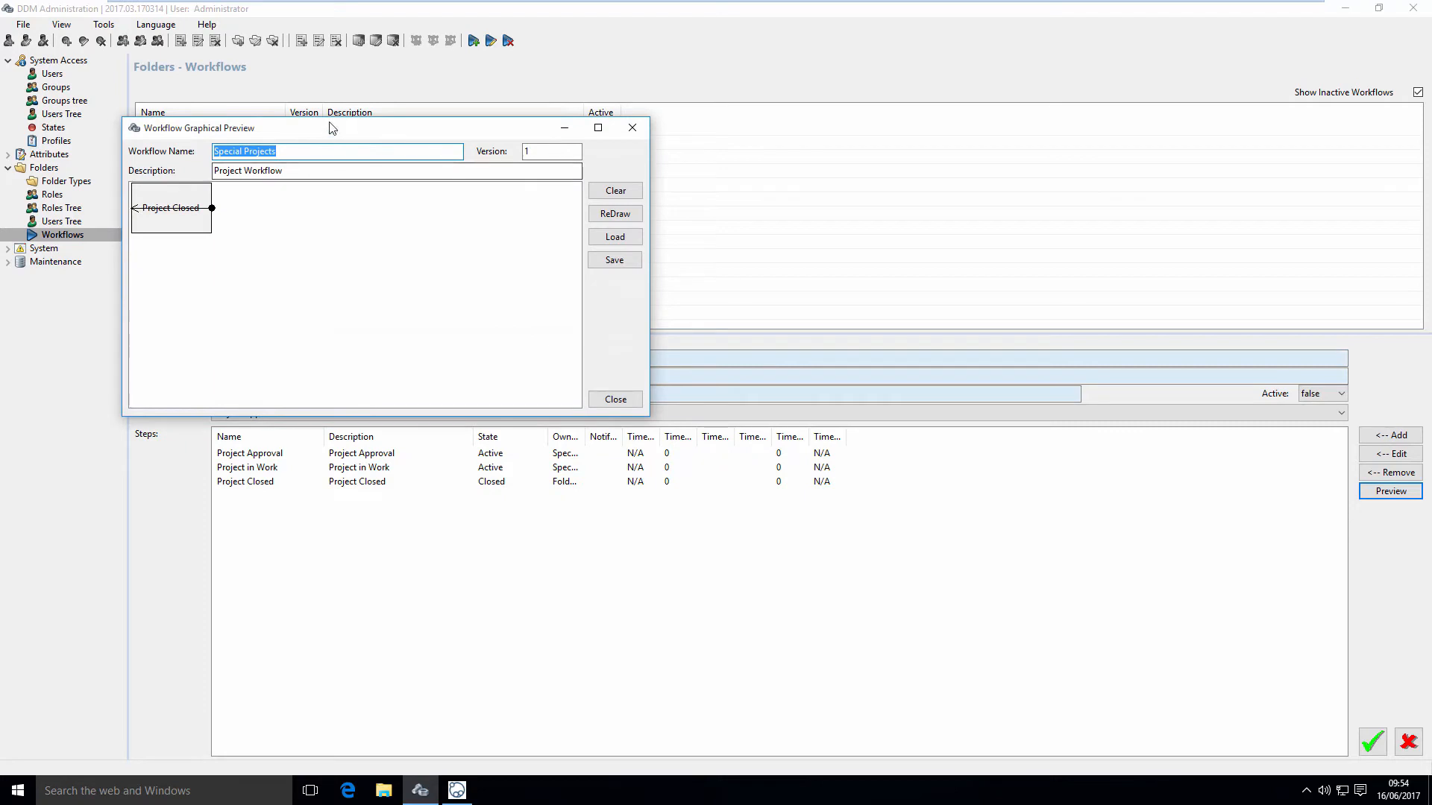
{"action": "left_click_drag", "start_coordinate": [337, 131], "coordinate": [465, 233]}
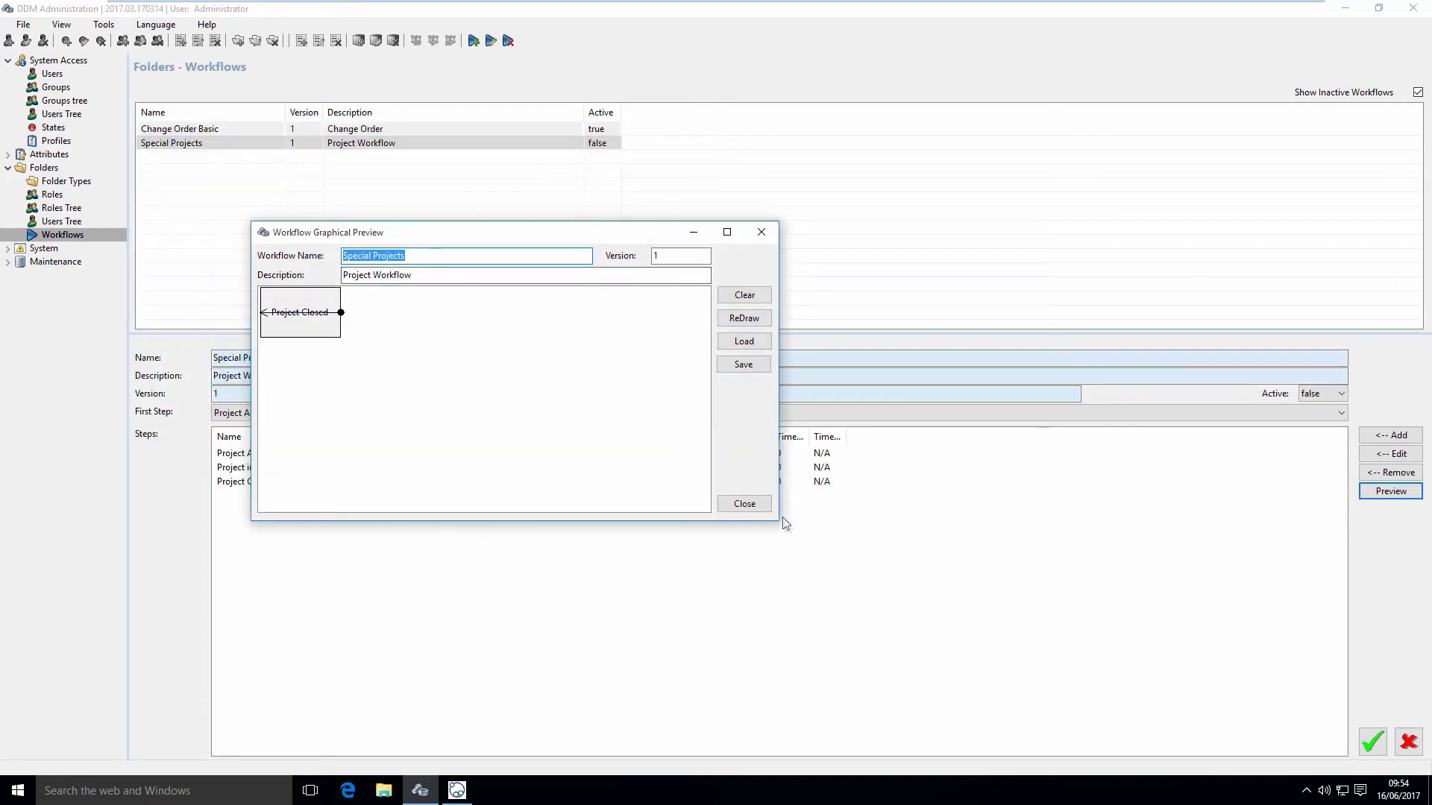
{"action": "left_click_drag", "start_coordinate": [783, 528], "coordinate": [1114, 626]}
{"action": "left_click_drag", "start_coordinate": [302, 302], "coordinate": [688, 344]}
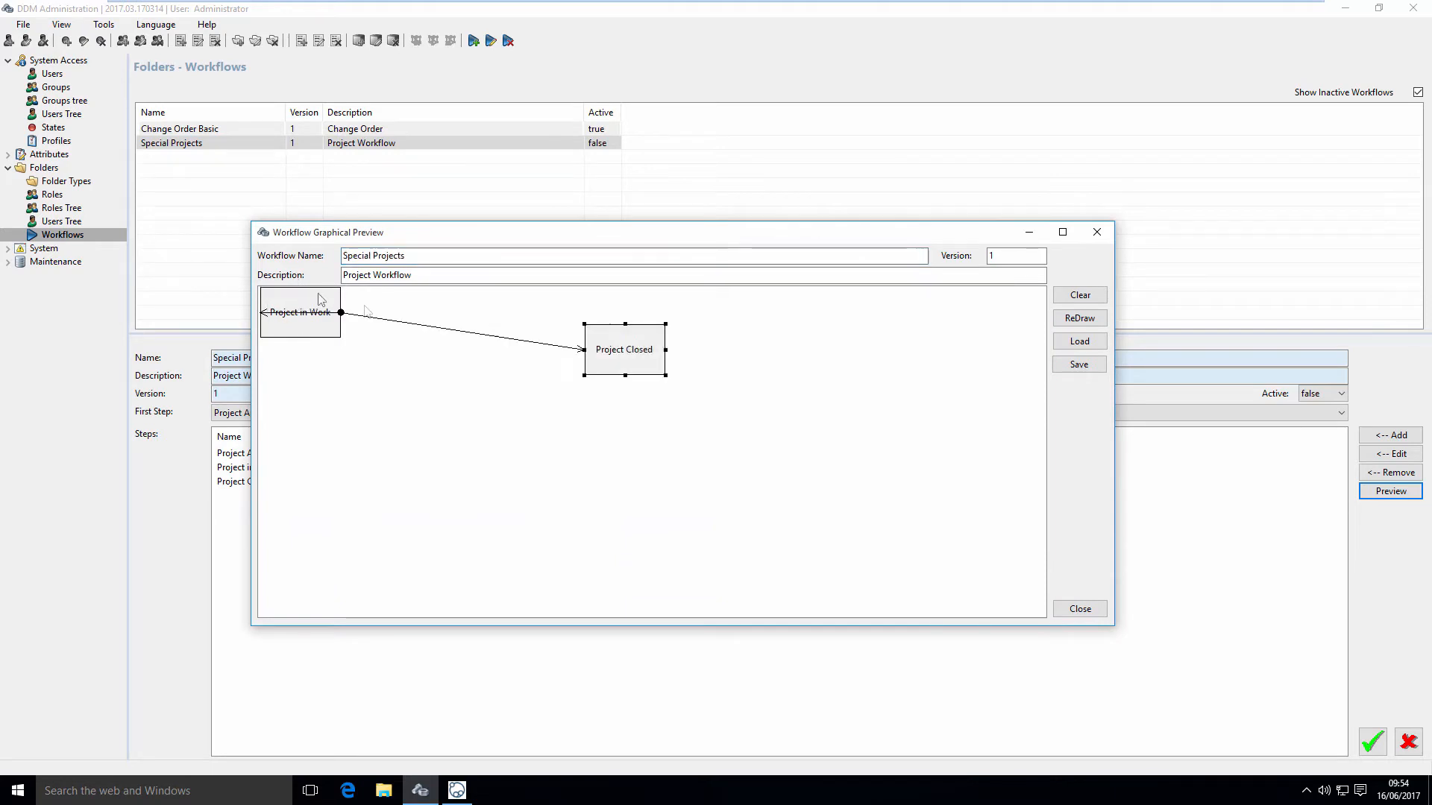
{"action": "left_click_drag", "start_coordinate": [294, 302], "coordinate": [477, 339]}
{"action": "left_click_drag", "start_coordinate": [296, 314], "coordinate": [323, 345]}
{"action": "left_click_drag", "start_coordinate": [472, 344], "coordinate": [398, 336]}
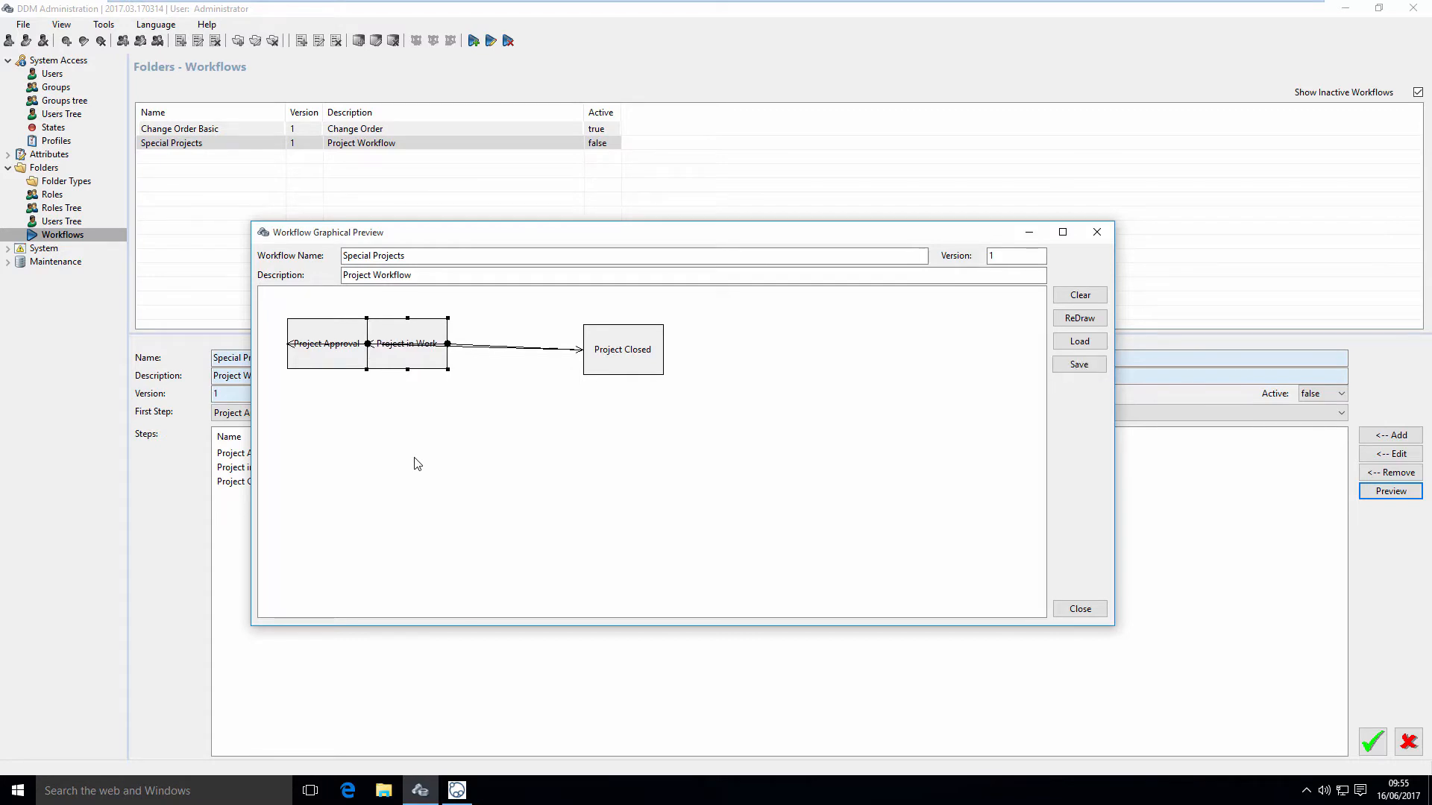
- Shift the Project in Work box horizontally away from Project Approval to leave a gap between them
{"action": "key", "text": "Right"}
{"action": "key", "text": "Right"}
{"action": "key", "text": "Right"}
{"action": "key", "text": "Right"}
{"action": "key", "text": "Right"}
{"action": "key", "text": "Right"}
{"action": "key", "text": "Right"}
{"action": "key", "text": "Right"}
{"action": "key", "text": "Right"}
{"action": "key", "text": "Right"}
{"action": "key", "text": "Right"}
{"action": "key", "text": "Right"}
{"action": "key", "text": "Right"}
{"action": "key", "text": "Right"}
{"action": "key", "text": "Right"}
{"action": "key", "text": "Right"}
{"action": "key", "text": "Right"}
{"action": "key", "text": "Right"}
{"action": "key", "text": "Right"}
{"action": "key", "text": "Right"}
{"action": "key", "text": "Right"}
{"action": "key", "text": "Right"}
{"action": "key", "text": "Right"}
{"action": "key", "text": "Right"}
{"action": "key", "text": "Right"}
{"action": "key", "text": "Right"}
{"action": "key", "text": "Right"}
{"action": "key", "text": "Right"}
{"action": "key", "text": "Right"}
{"action": "key", "text": "Right"}
{"action": "key", "text": "Right"}
{"action": "key", "text": "Right"}
{"action": "key", "text": "Right"}
{"action": "key", "text": "Right"}
{"action": "key", "text": "Right"}
{"action": "key", "text": "Right"}
{"action": "key", "text": "Right"}
{"action": "key", "text": "Right"}
{"action": "key", "text": "Right"}
{"action": "key", "text": "Right"}
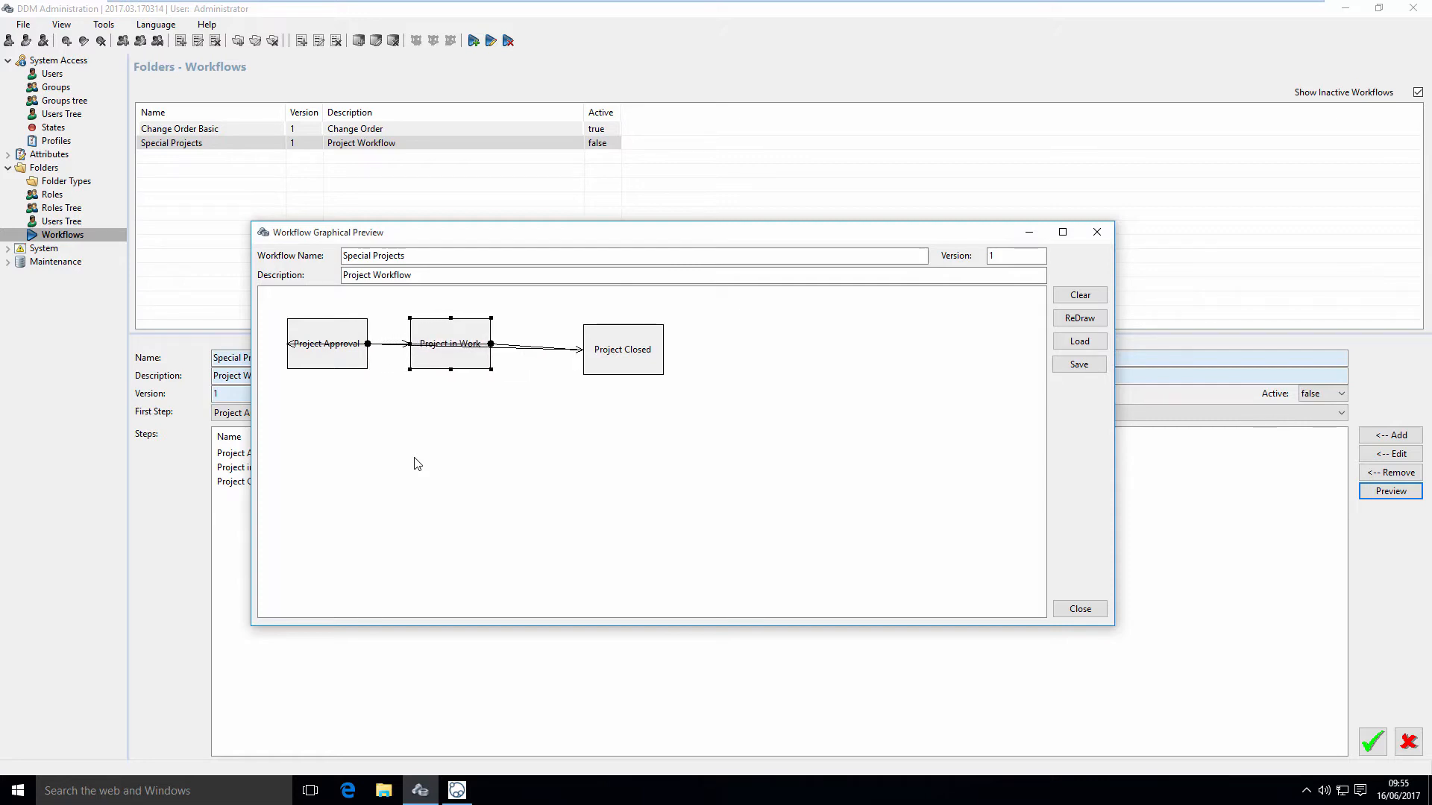
- Bring the Project Closed box closer to Project in Work and align it level with the other boxes
{"action": "left_click_drag", "start_coordinate": [605, 351], "coordinate": [502, 345]}
{"action": "key", "text": "Right"}
{"action": "key", "text": "Right"}
{"action": "key", "text": "Right"}
{"action": "key", "text": "Right"}
{"action": "key", "text": "Right"}
{"action": "key", "text": "Right"}
{"action": "key", "text": "Right"}
{"action": "key", "text": "Right"}
{"action": "key", "text": "Right"}
{"action": "key", "text": "Right"}
{"action": "key", "text": "Right"}
{"action": "key", "text": "Right"}
{"action": "key", "text": "Right"}
{"action": "key", "text": "Right"}
{"action": "key", "text": "Right"}
{"action": "key", "text": "Right"}
{"action": "key", "text": "Right"}
{"action": "key", "text": "Right"}
{"action": "key", "text": "Right"}
{"action": "key", "text": "Right"}
{"action": "key", "text": "Right"}
{"action": "key", "text": "Right"}
{"action": "key", "text": "Right"}
{"action": "key", "text": "Right"}
{"action": "key", "text": "Right"}
{"action": "key", "text": "Right"}
{"action": "key", "text": "Right"}
{"action": "key", "text": "Right"}
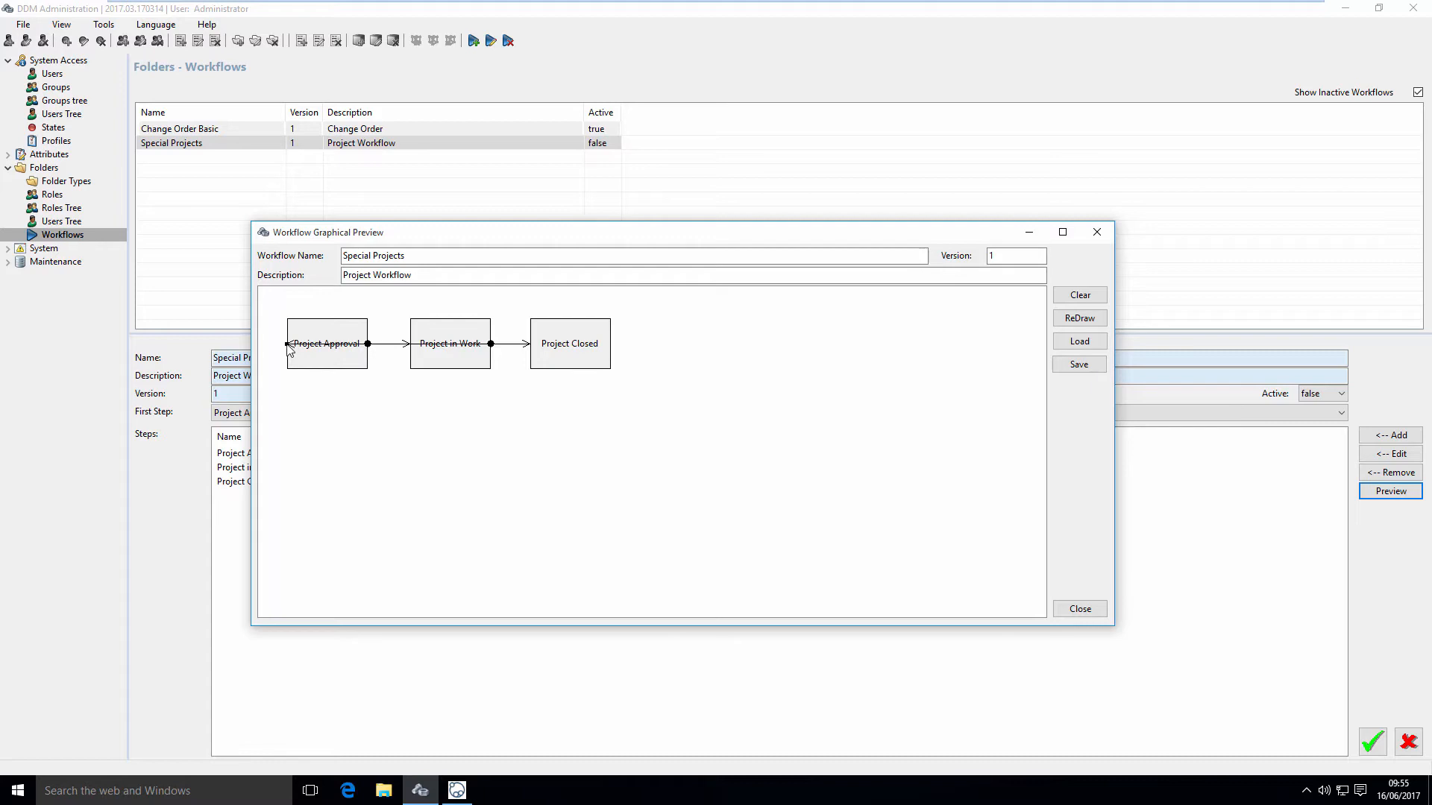
- Reroute the return link so it runs between the facing lower sides of Project in Work and Project Approval
{"action": "left_click_drag", "start_coordinate": [287, 344], "coordinate": [348, 405]}
{"action": "left_click_drag", "start_coordinate": [349, 411], "coordinate": [360, 364]}
{"action": "left_click_drag", "start_coordinate": [491, 345], "coordinate": [409, 357]}
- Route the Project Approval to Project Closed link beneath the boxes, and raise the Project Approval to Project in Work link above the return link
{"action": "left_click_drag", "start_coordinate": [530, 349], "coordinate": [571, 369]}
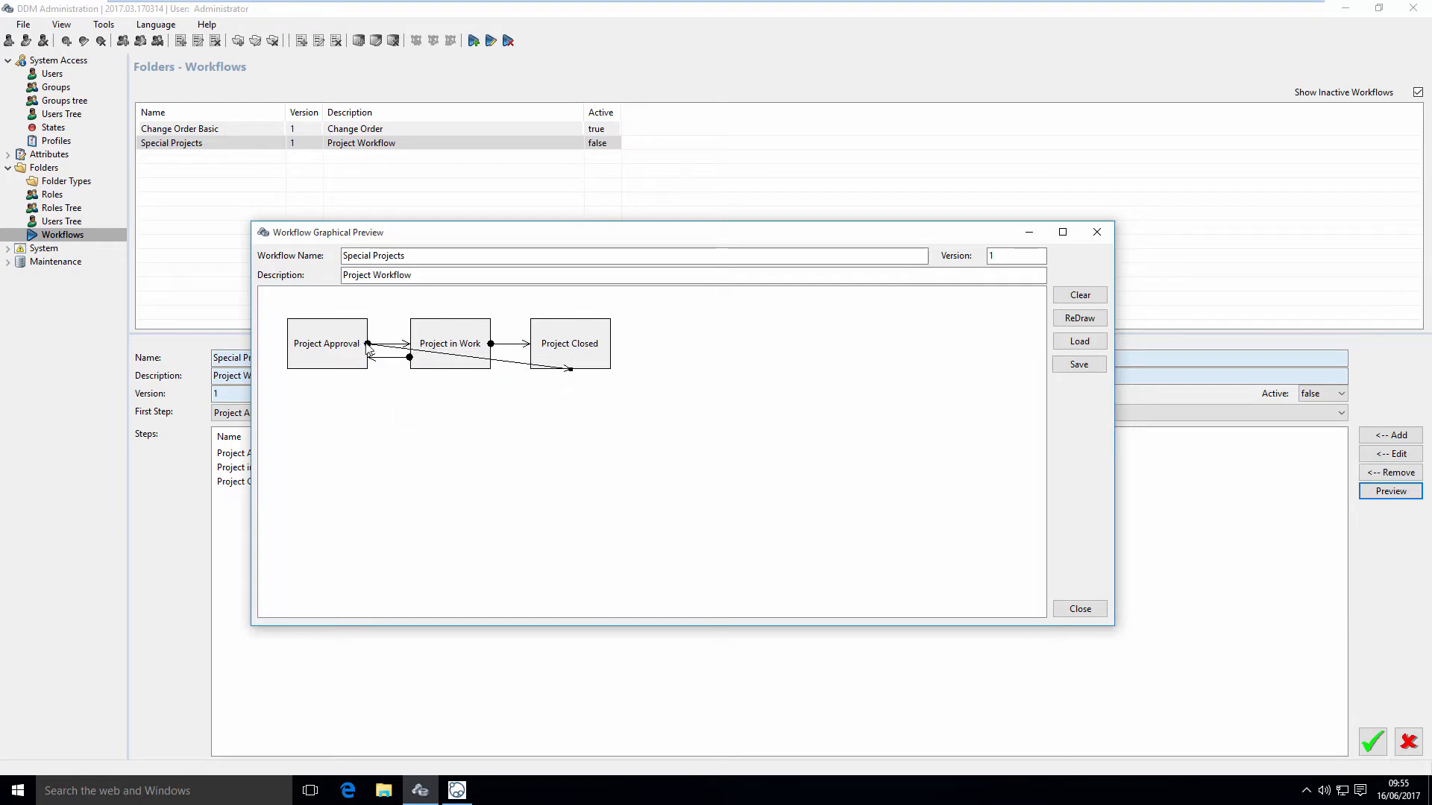
{"action": "left_click_drag", "start_coordinate": [369, 346], "coordinate": [328, 373]}
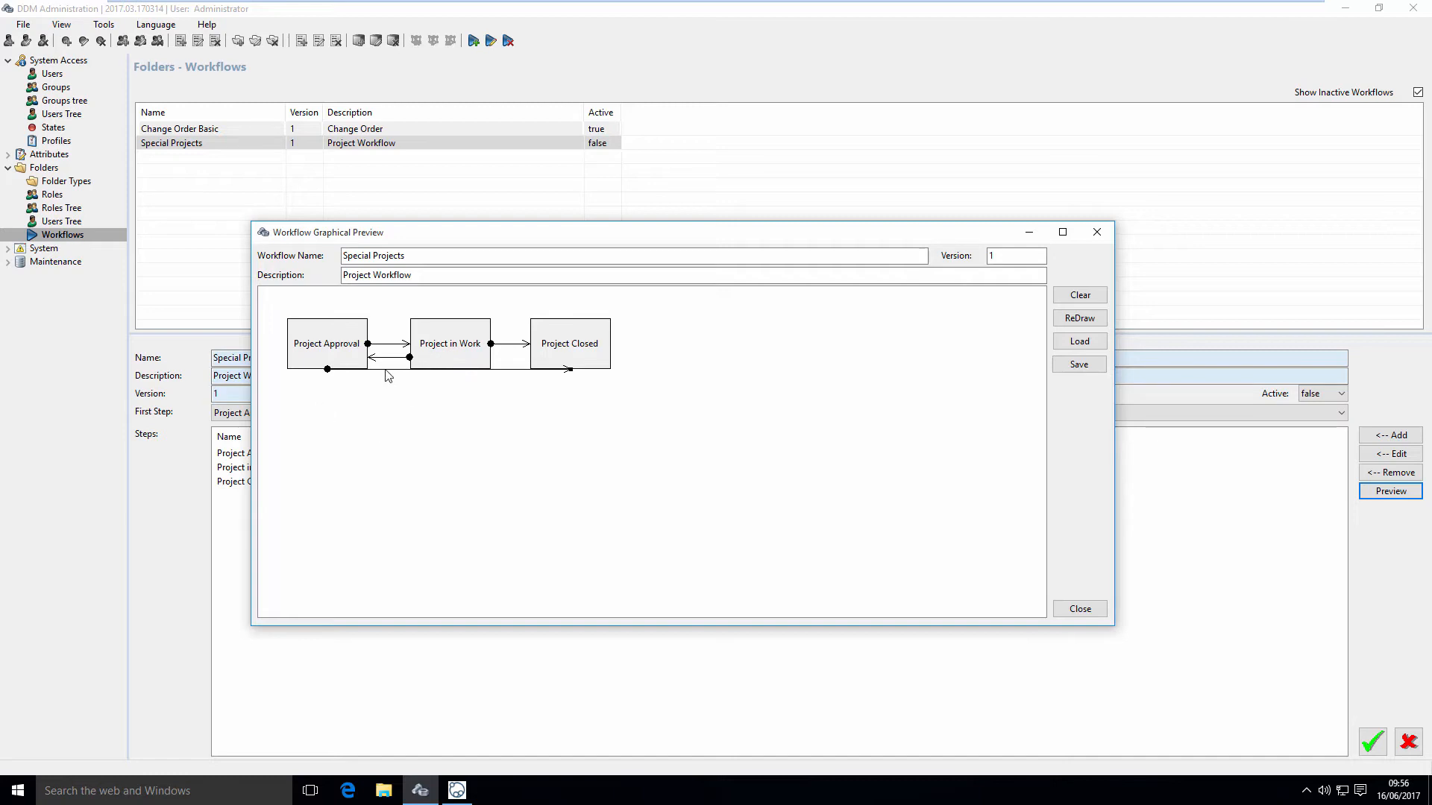
{"action": "left_click_drag", "start_coordinate": [379, 374], "coordinate": [329, 395]}
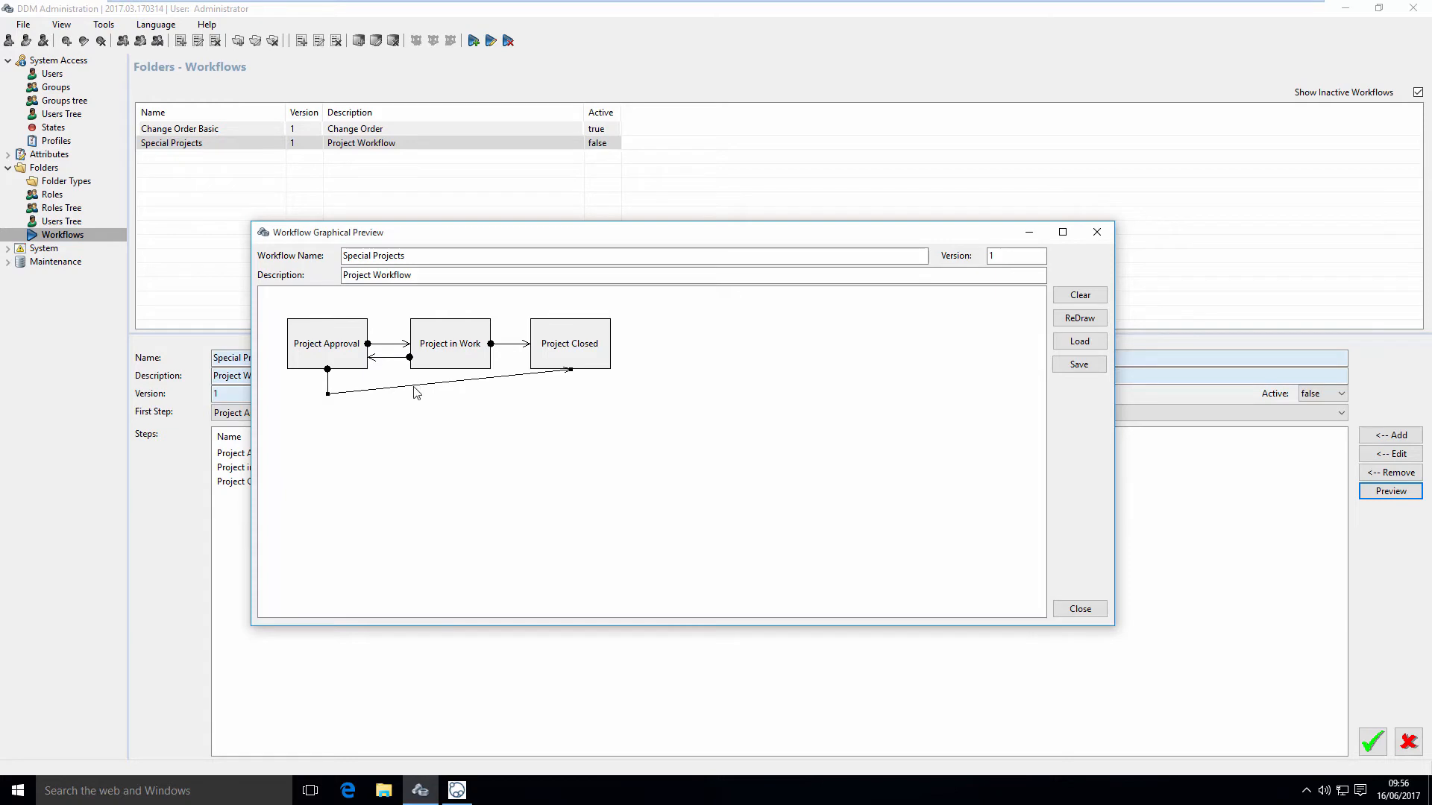
{"action": "left_click_drag", "start_coordinate": [414, 386], "coordinate": [570, 396]}
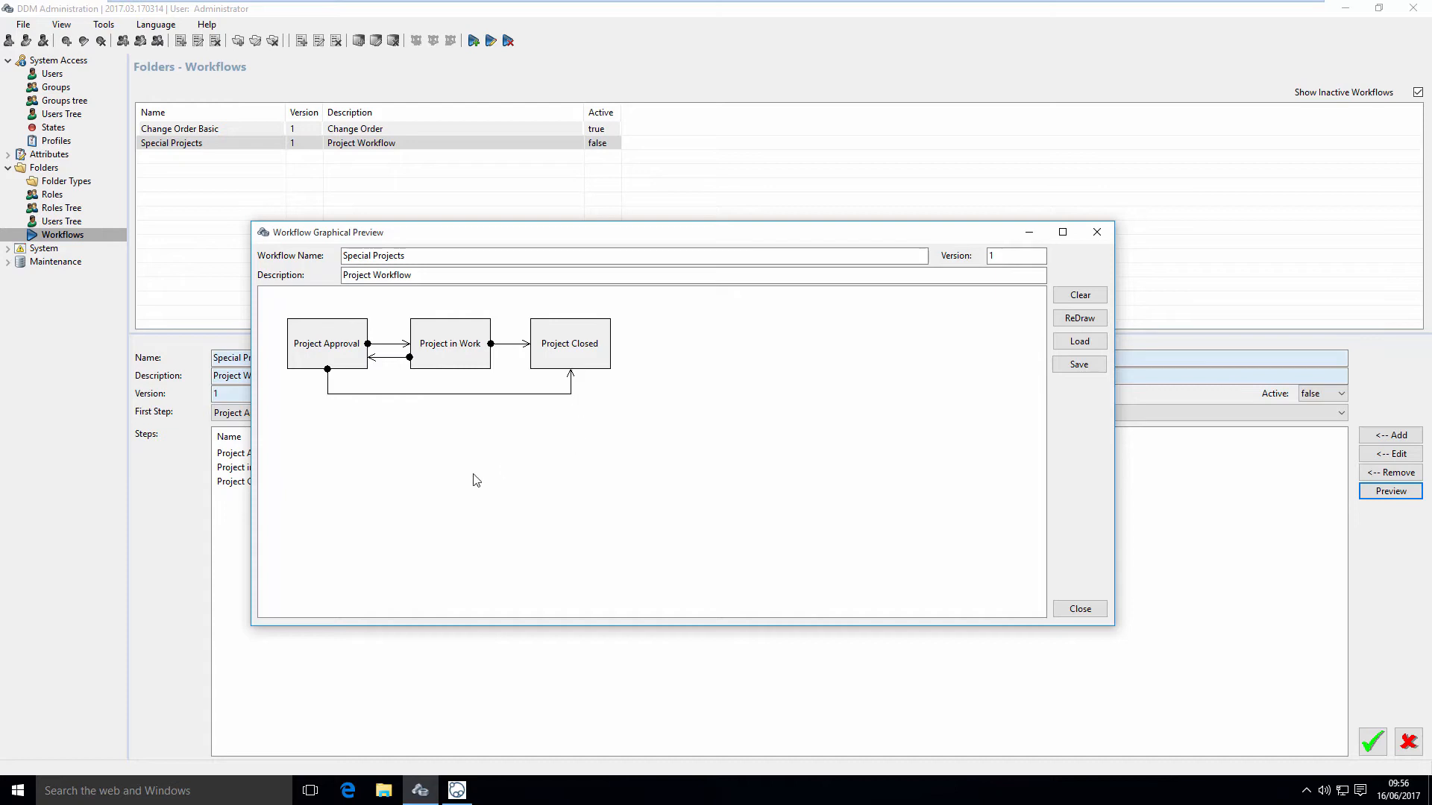
{"action": "left_click", "coordinate": [386, 345]}
{"action": "left_click_drag", "start_coordinate": [368, 345], "coordinate": [411, 330]}
- Check the colour choices and other formatting options available for the Project in Work box
{"action": "right_click", "coordinate": [466, 337]}
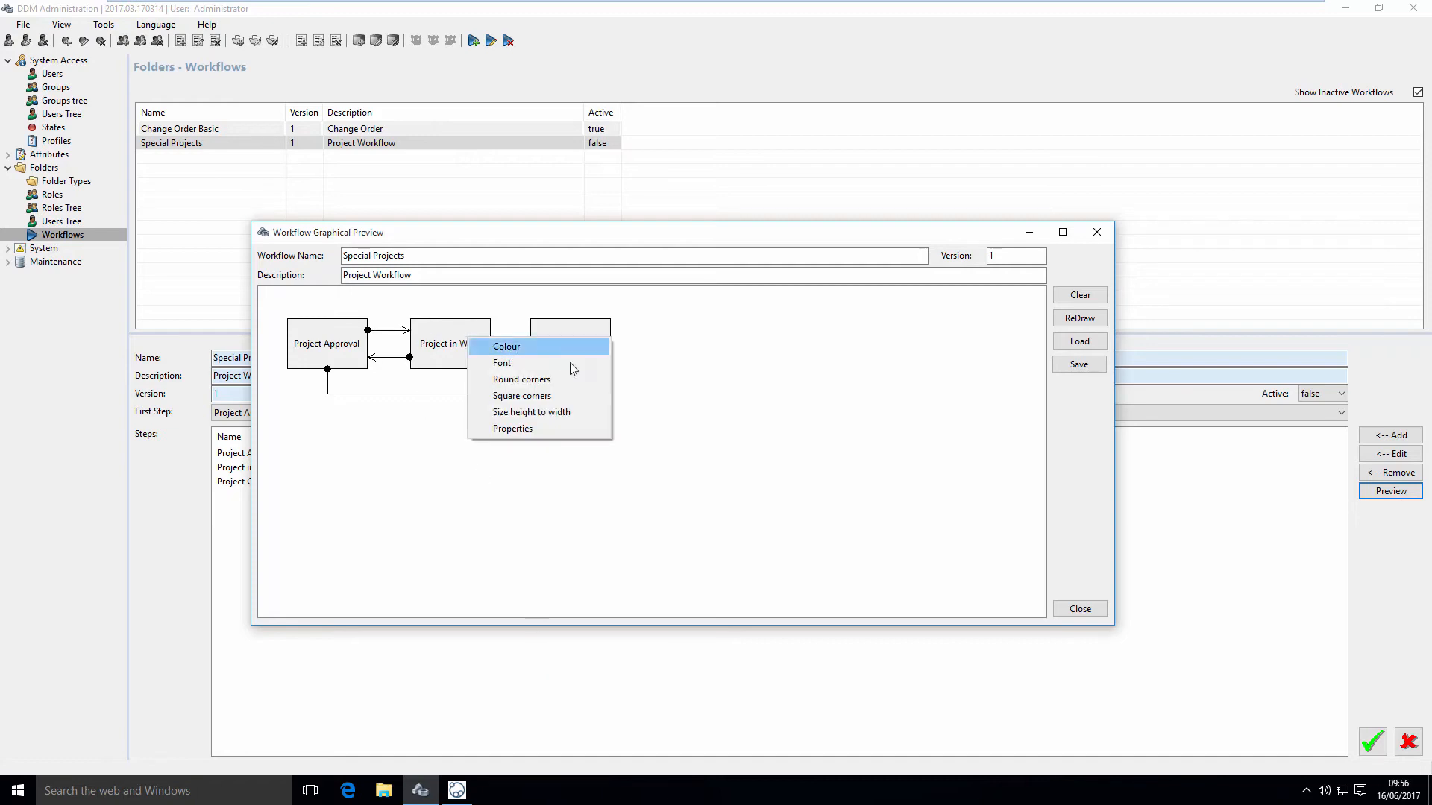
{"action": "left_click", "coordinate": [548, 346]}
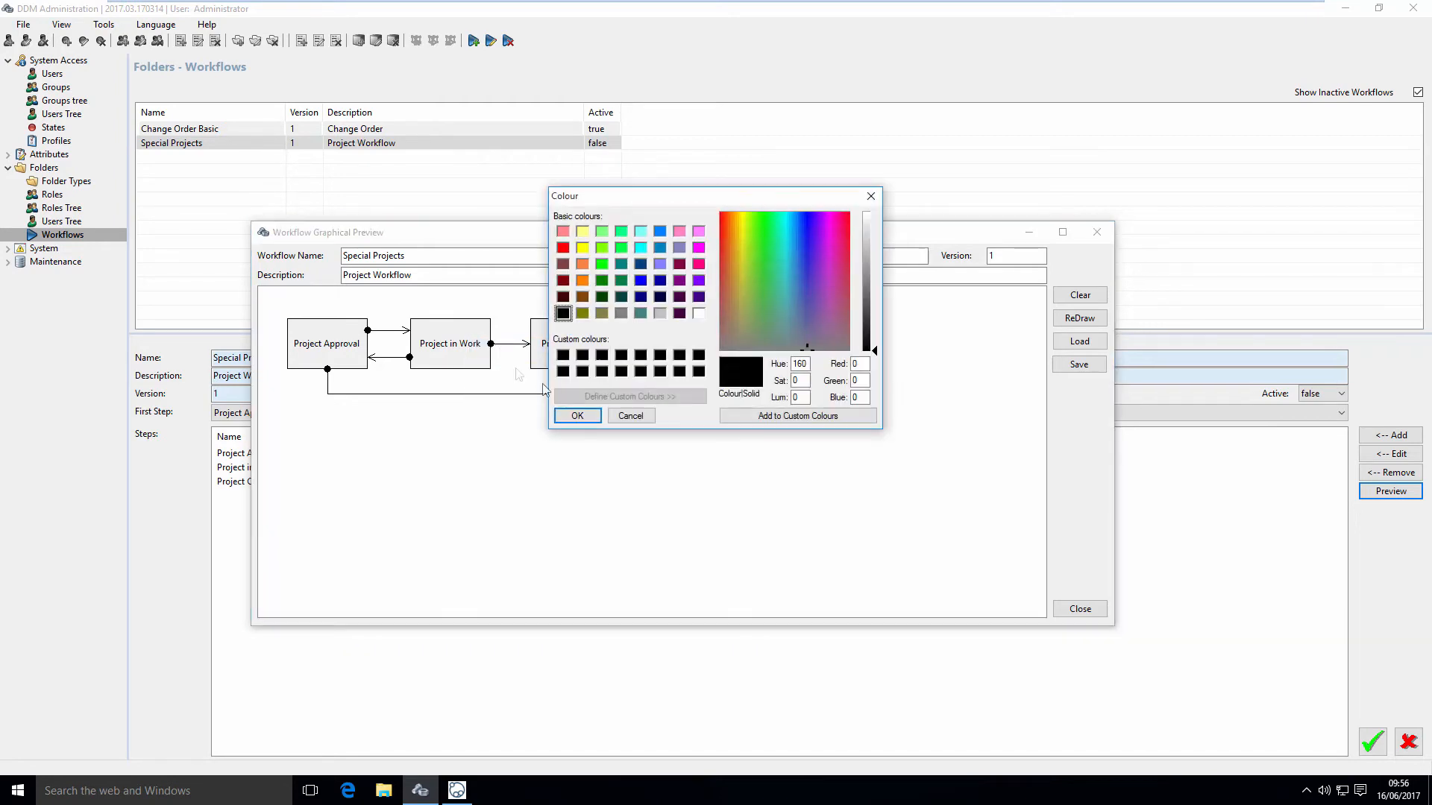
{"action": "left_click", "coordinate": [630, 416]}
{"action": "right_click", "coordinate": [452, 342]}
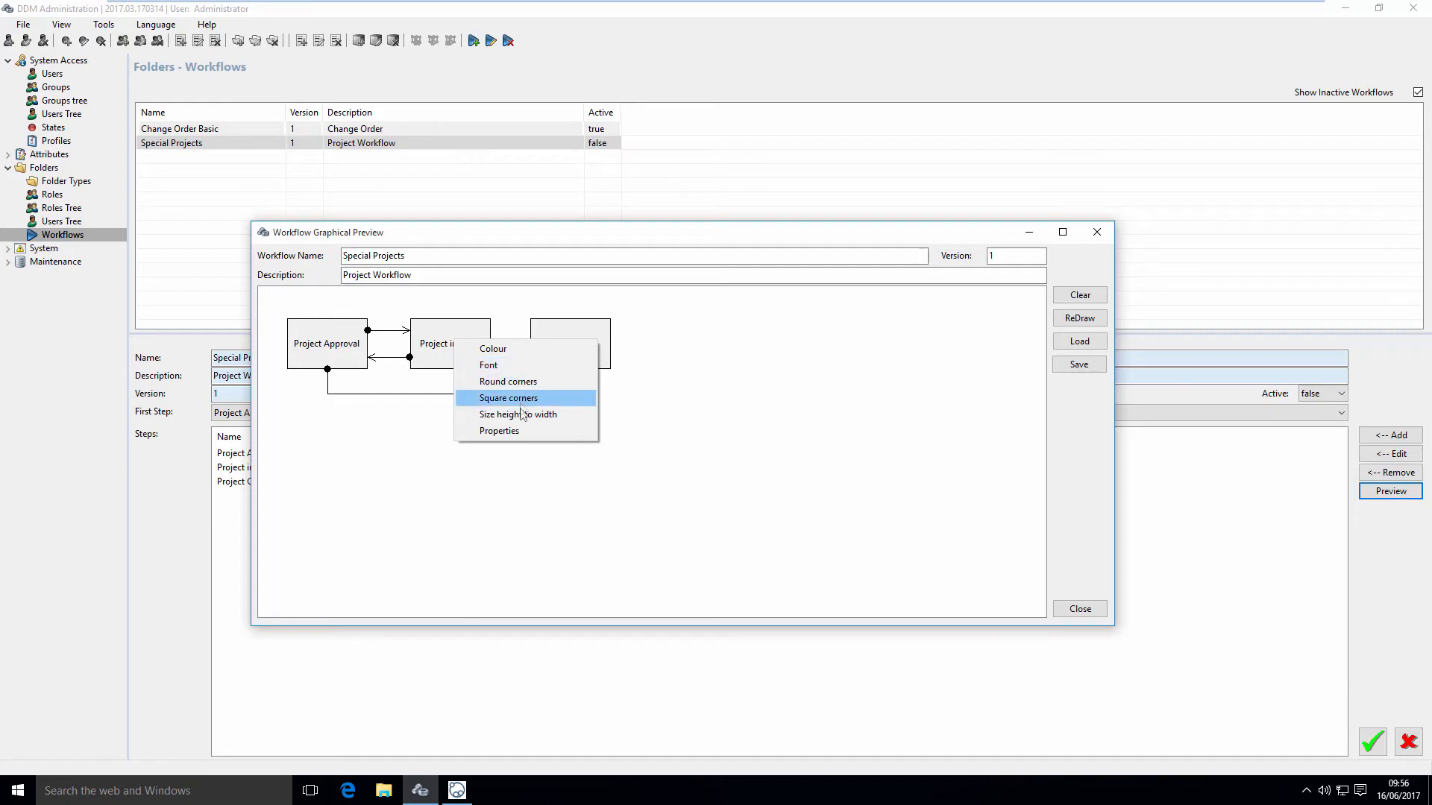
{"action": "left_click", "coordinate": [576, 513]}
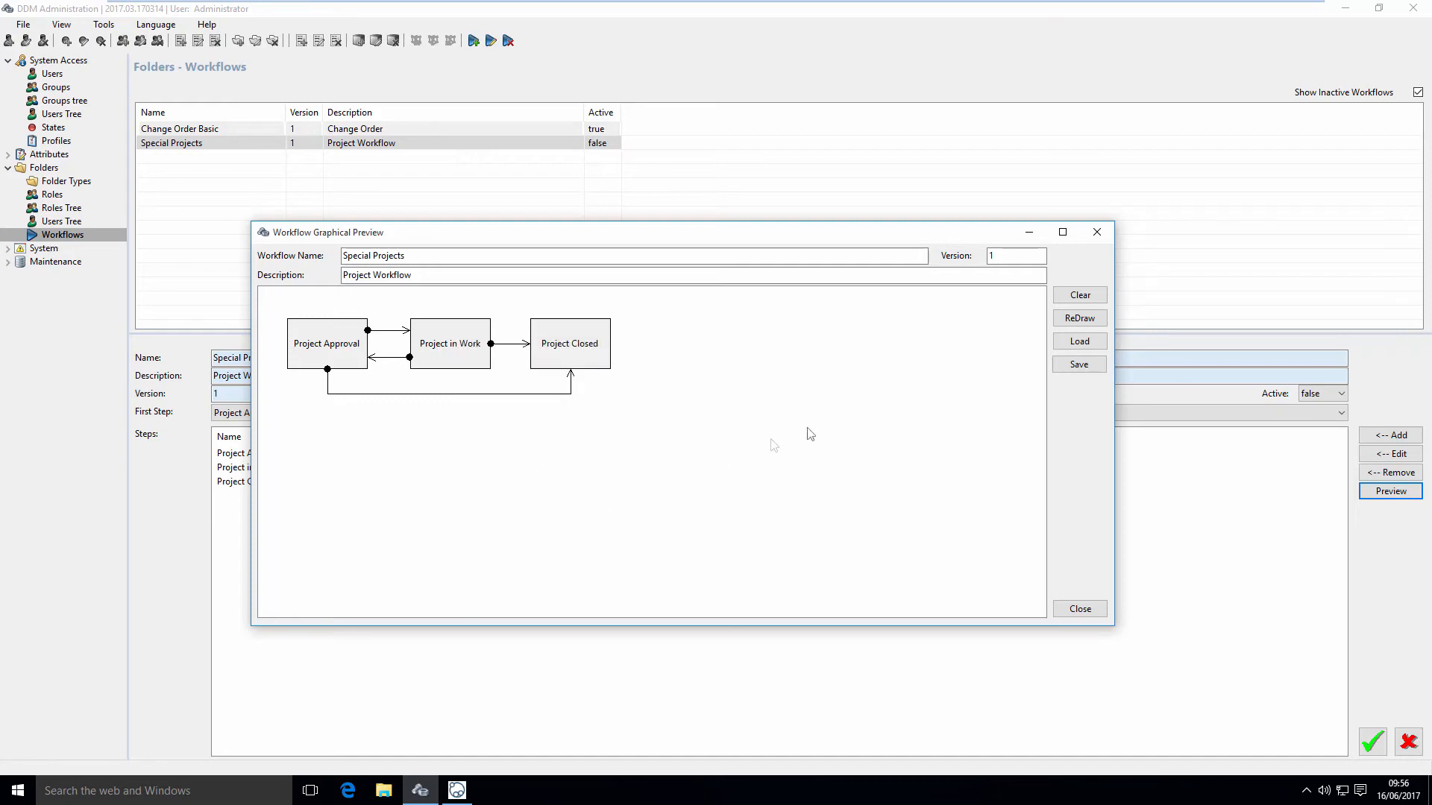
- Save the graphical layout over any existing one, close the preview and save the Special Projects workflow
{"action": "left_click", "coordinate": [1072, 365]}
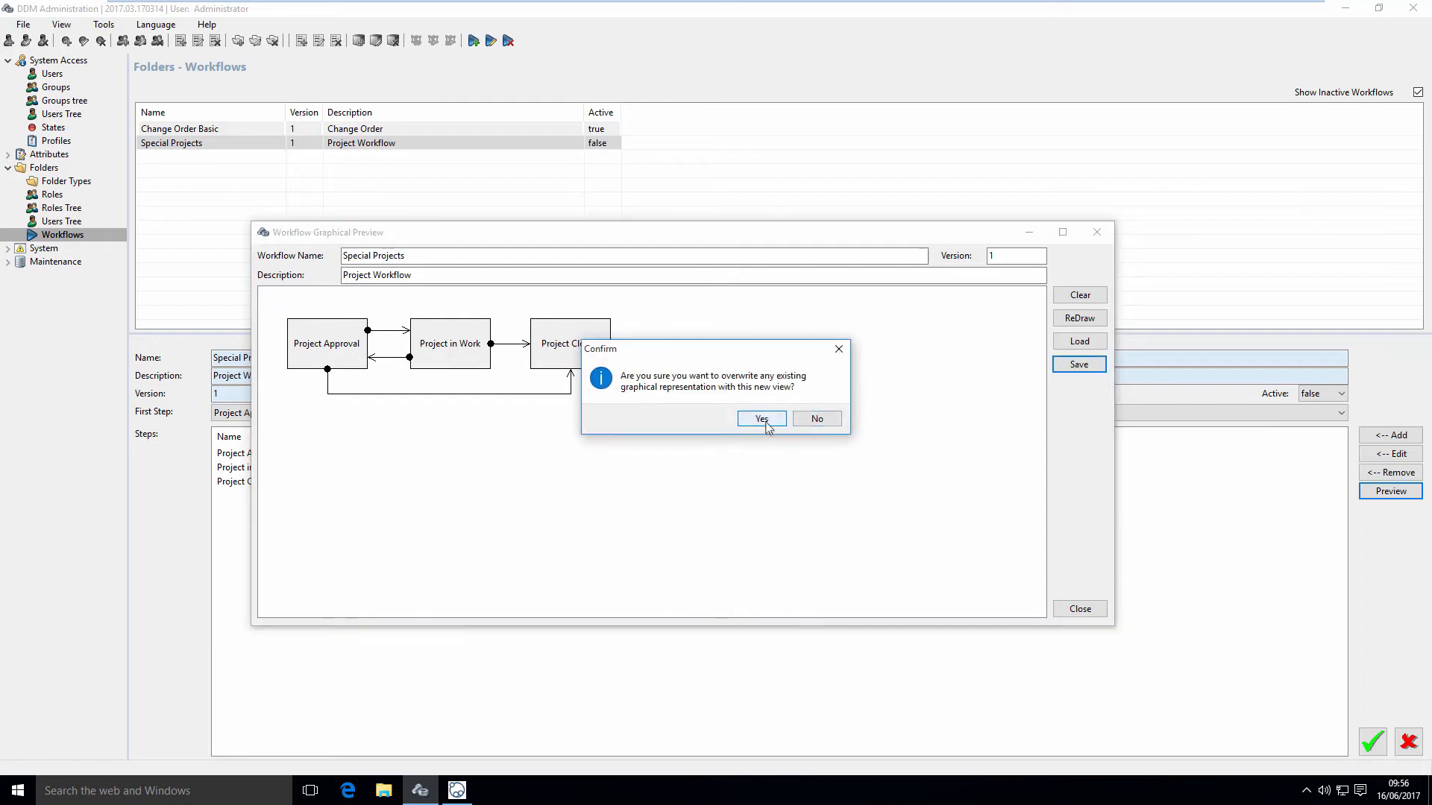
{"action": "left_click", "coordinate": [762, 419]}
{"action": "left_click", "coordinate": [1075, 607]}
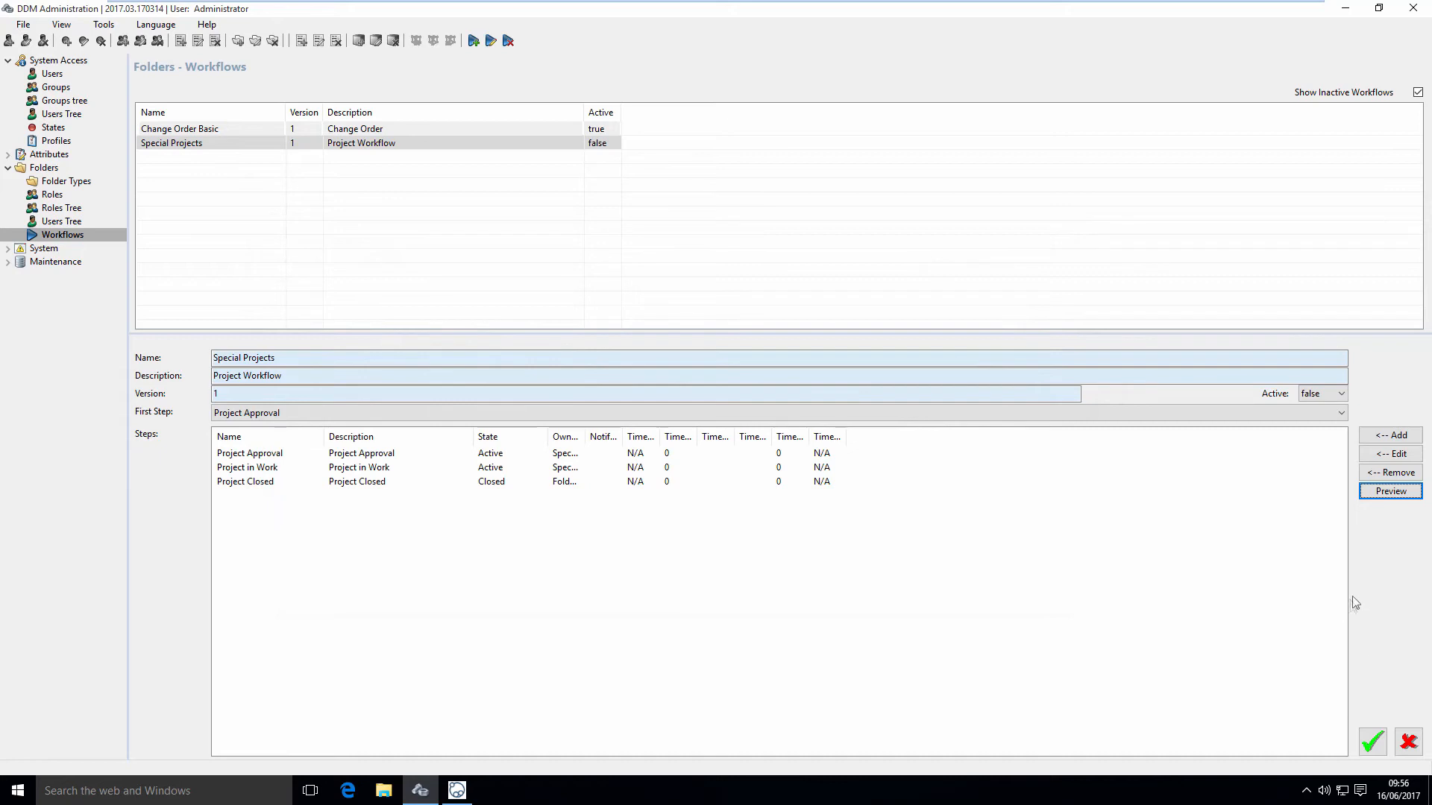
{"action": "left_click", "coordinate": [1375, 746]}
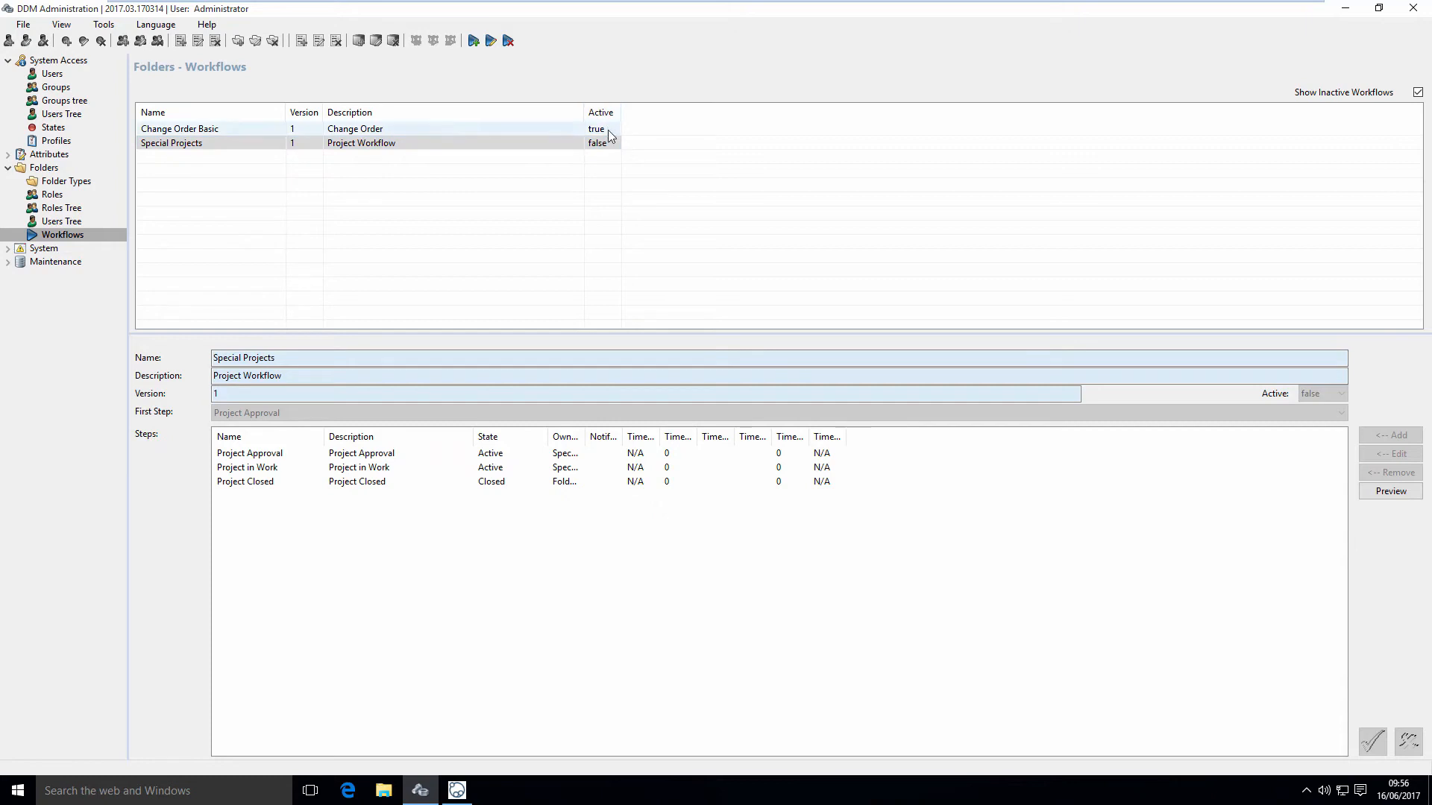
- Activate the Special Projects workflow and widen the Owner Group and Timeout Units columns in its steps list
{"action": "right_click", "coordinate": [513, 143]}
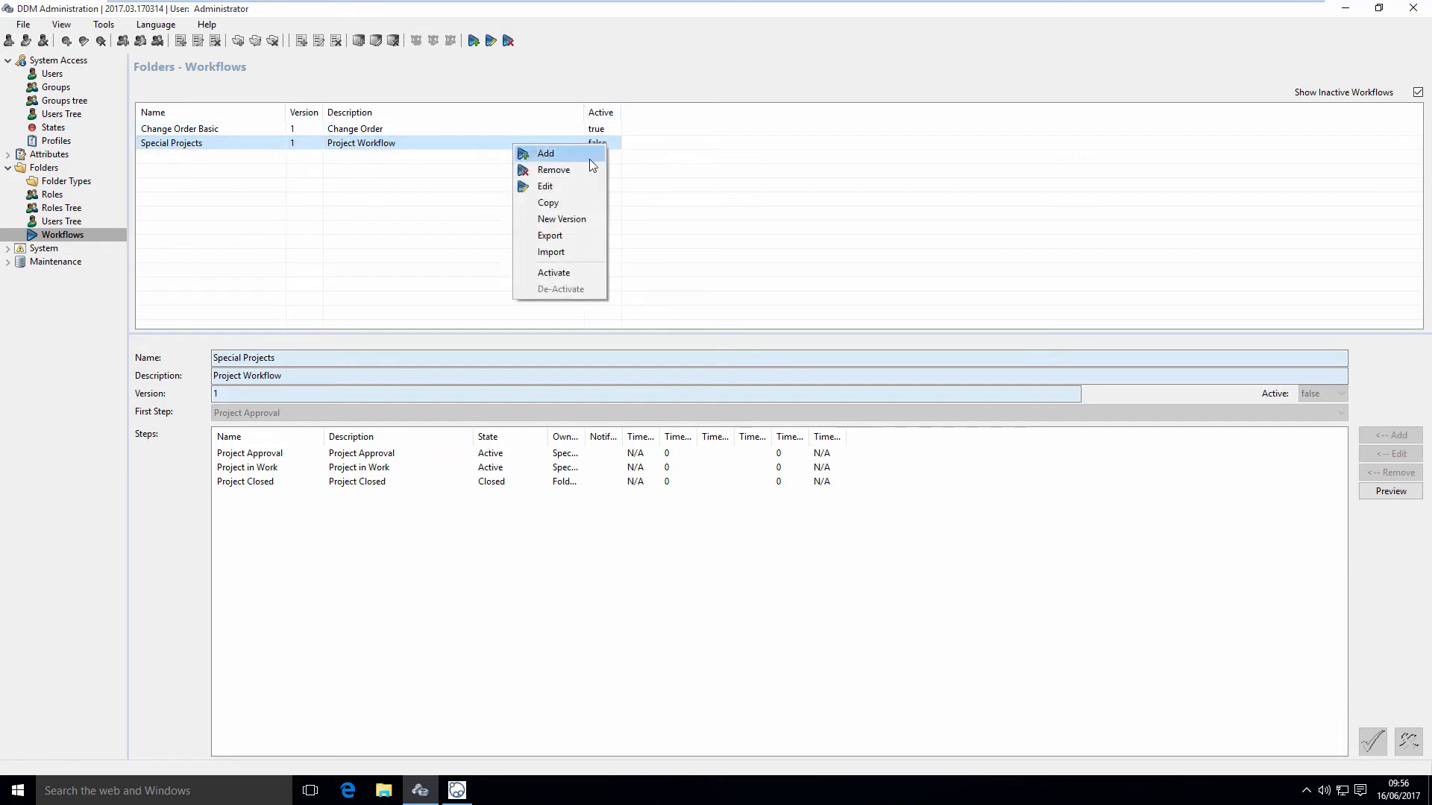
{"action": "left_click", "coordinate": [568, 275]}
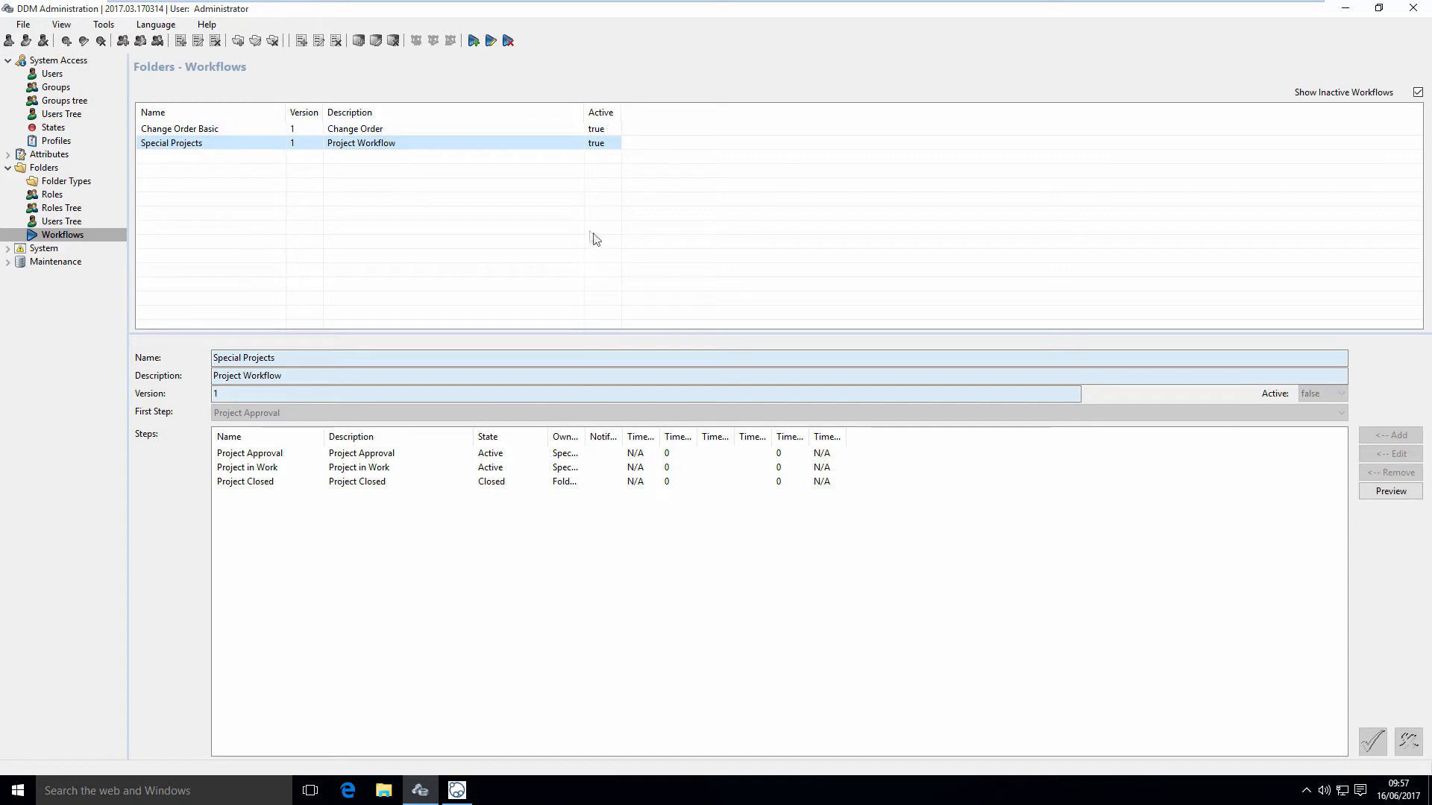
{"action": "left_click", "coordinate": [617, 211]}
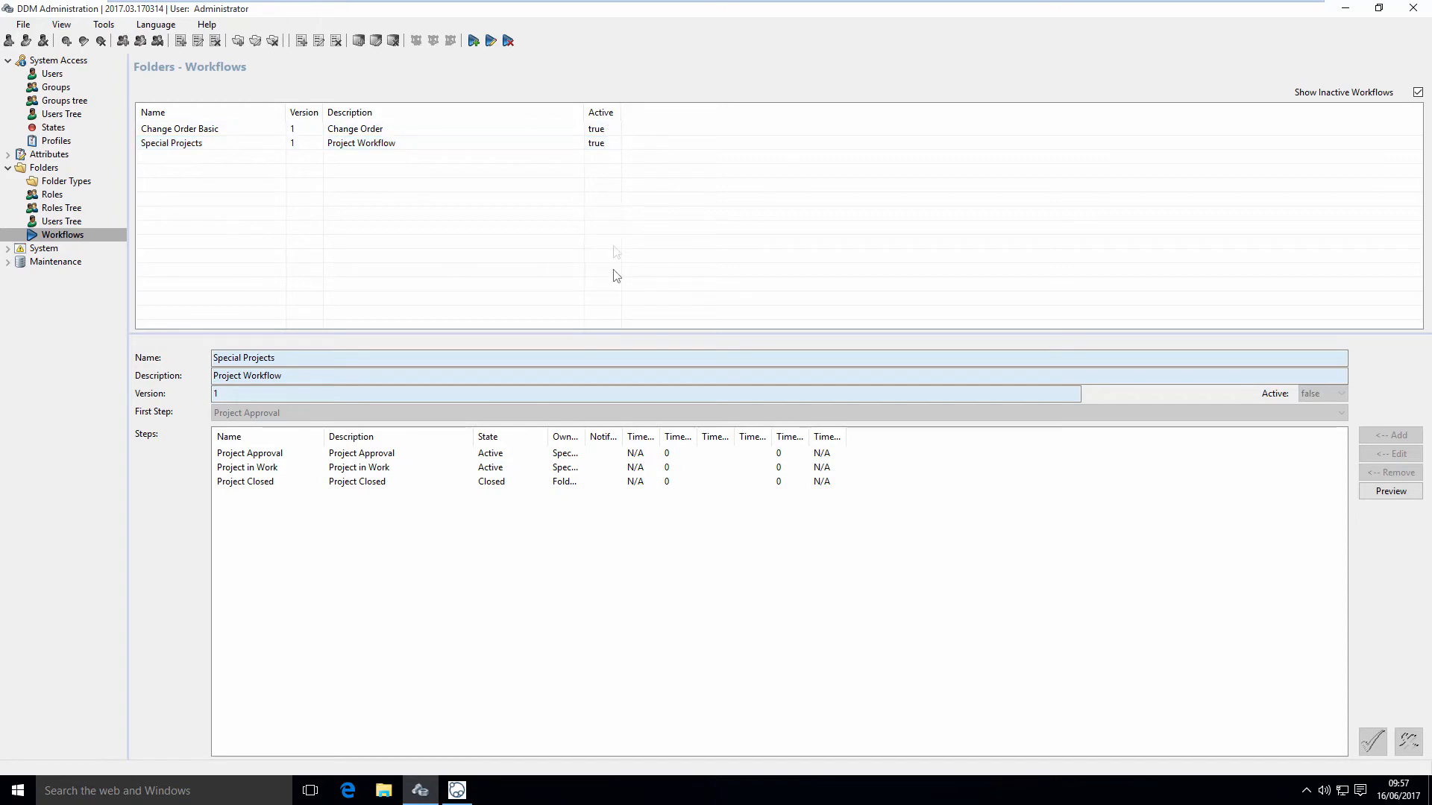
{"action": "left_click_drag", "start_coordinate": [585, 436], "coordinate": [679, 440]}
{"action": "left_click_drag", "start_coordinate": [754, 437], "coordinate": [792, 437]}
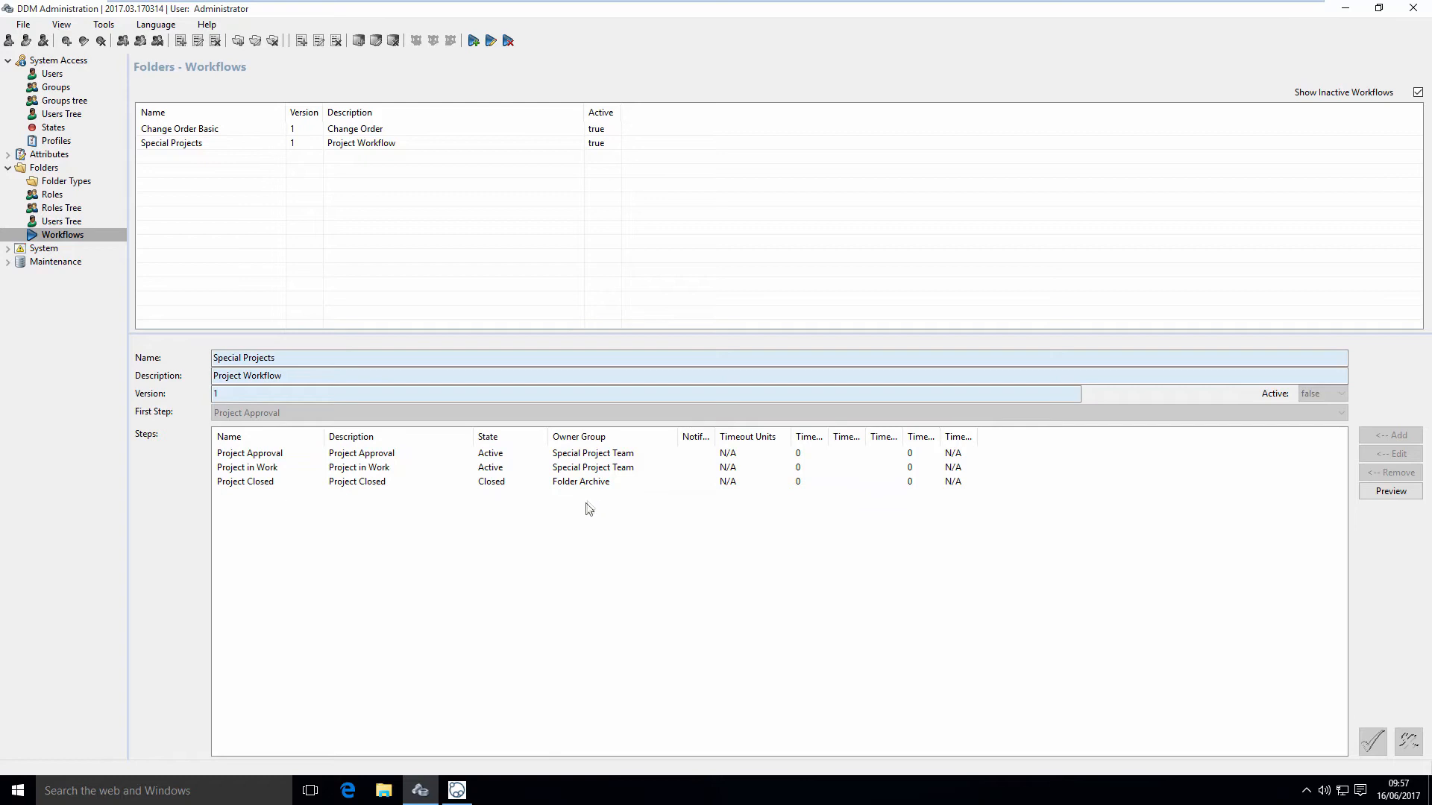
- Try to assign the Special Projects workflow to the Special Projects folder type
{"action": "left_click", "coordinate": [71, 182]}
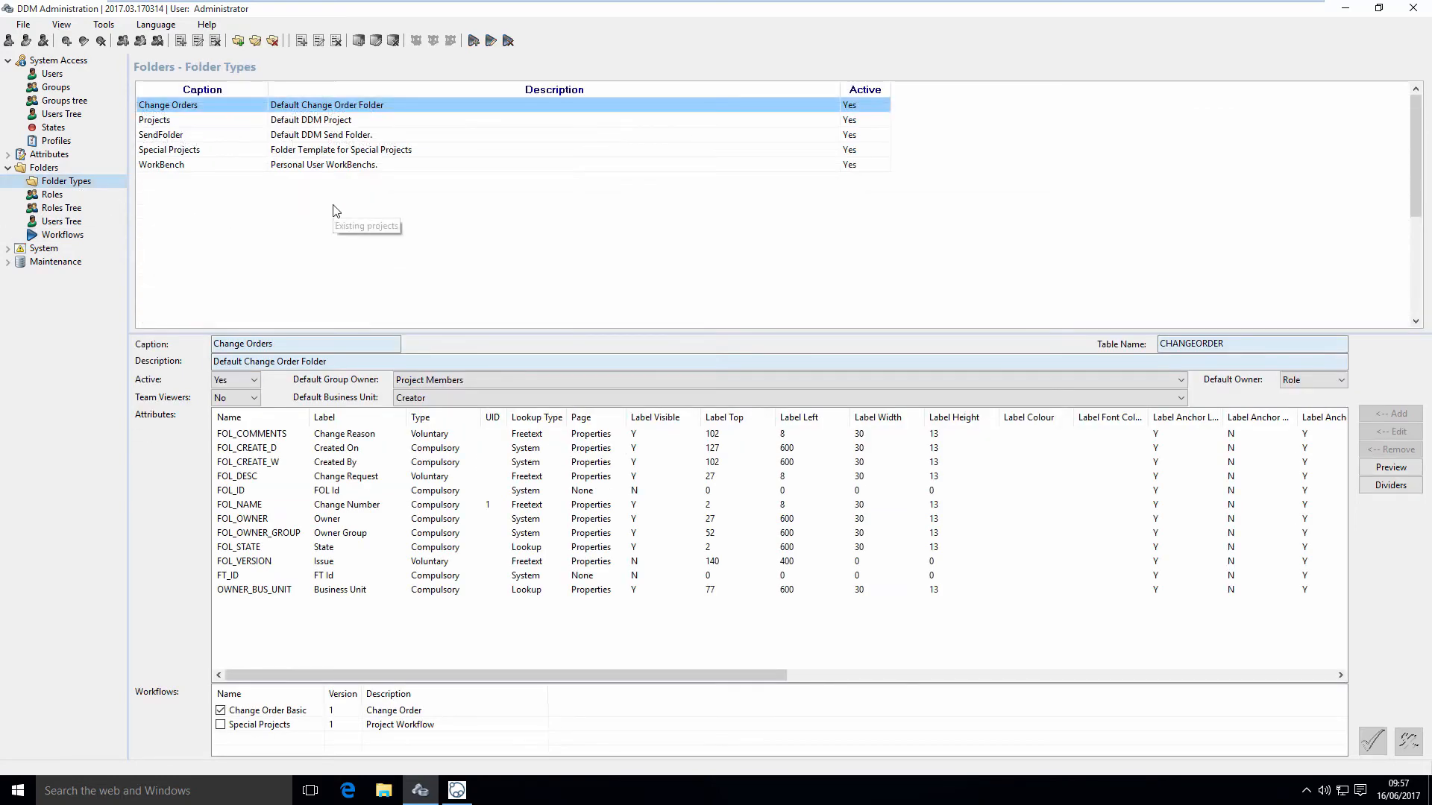
{"action": "left_click", "coordinate": [193, 152]}
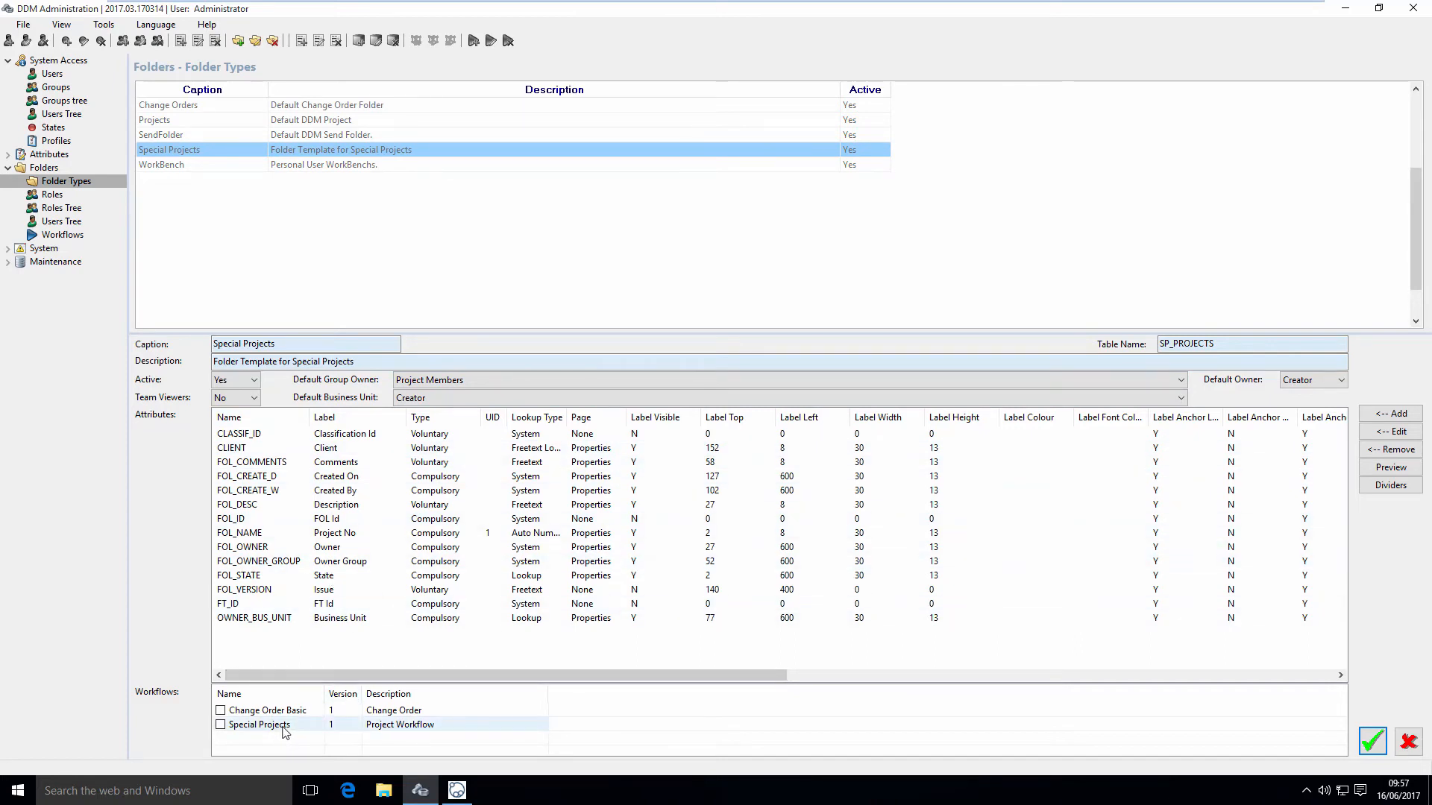
{"action": "left_click", "coordinate": [221, 725]}
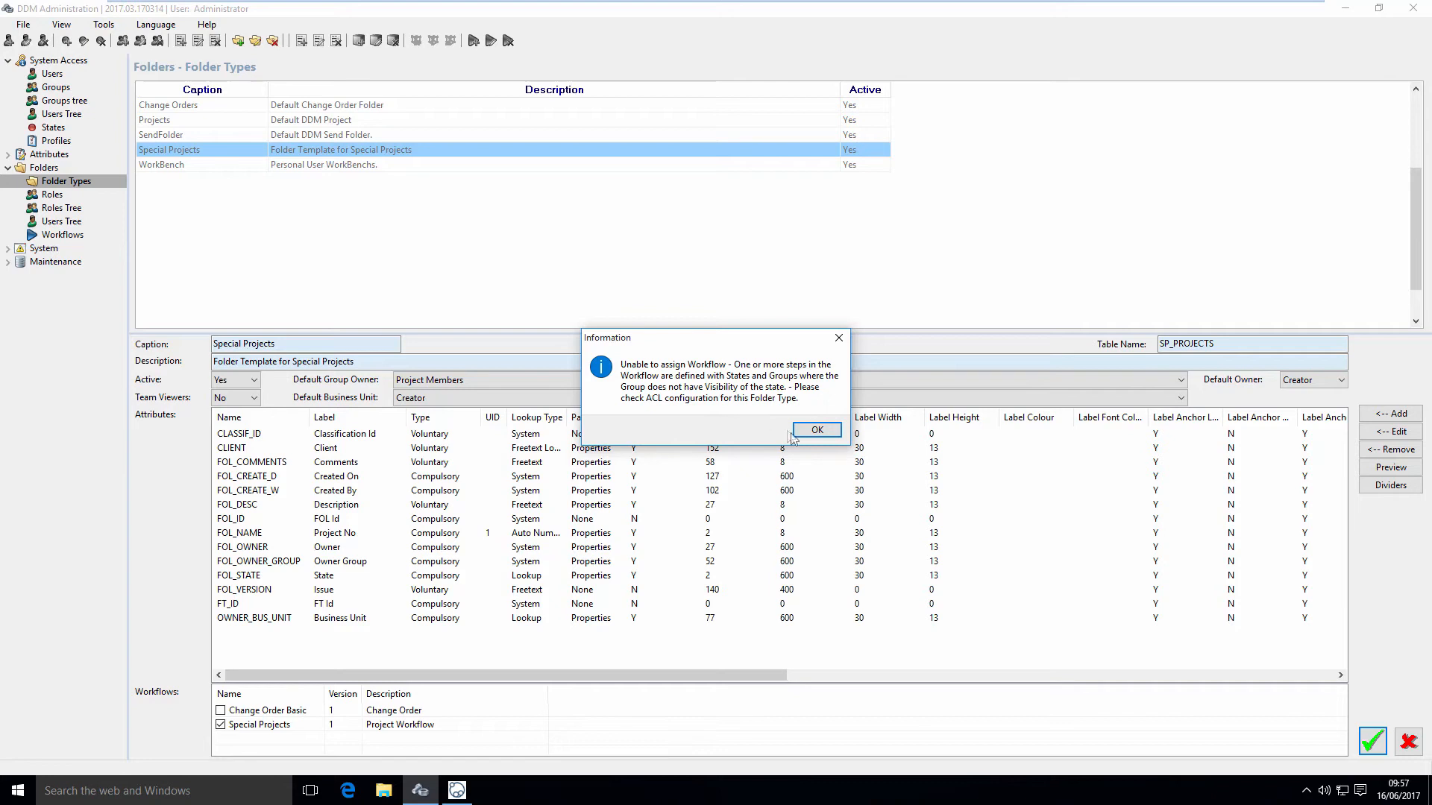
{"action": "left_click", "coordinate": [817, 431]}
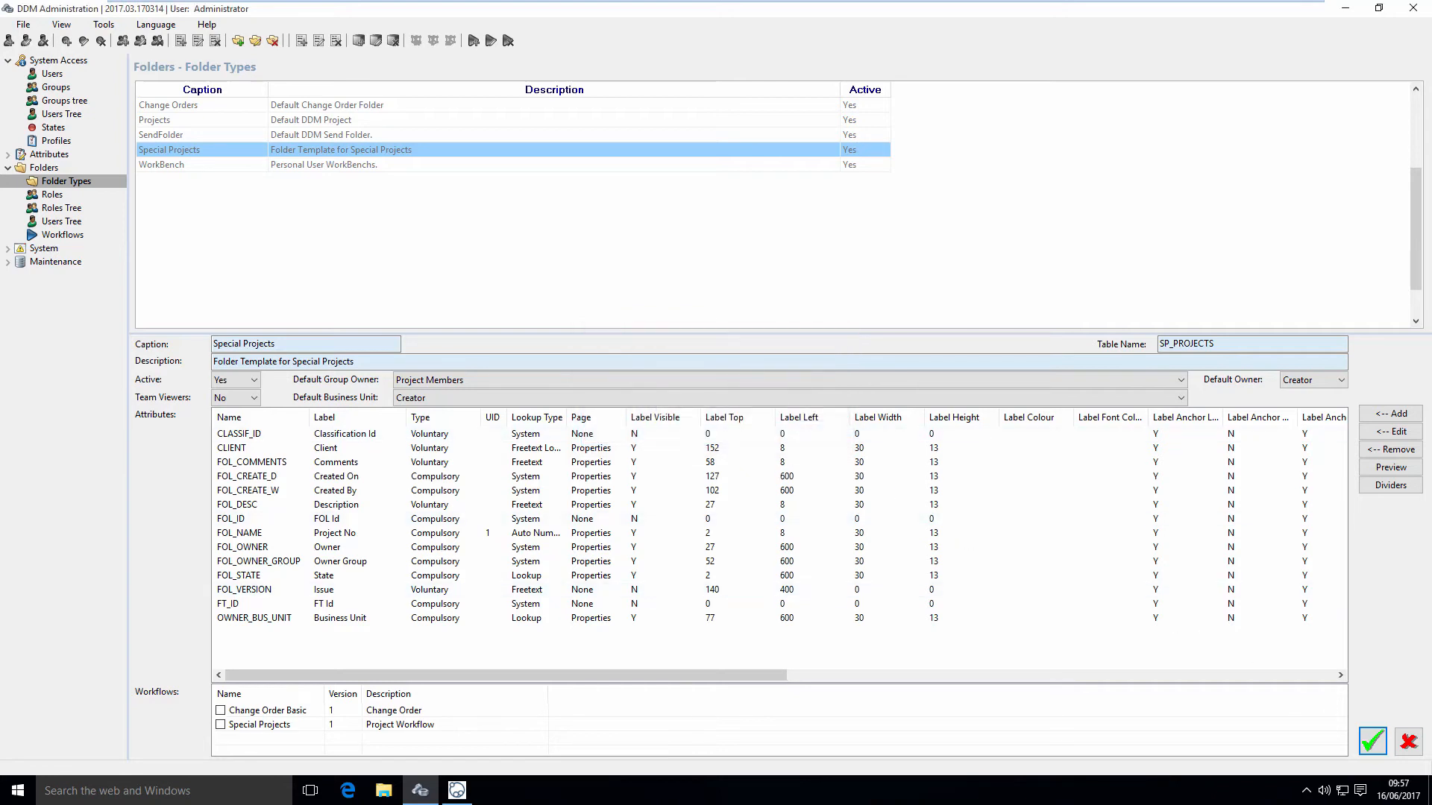
{"action": "left_click", "coordinate": [1409, 742]}
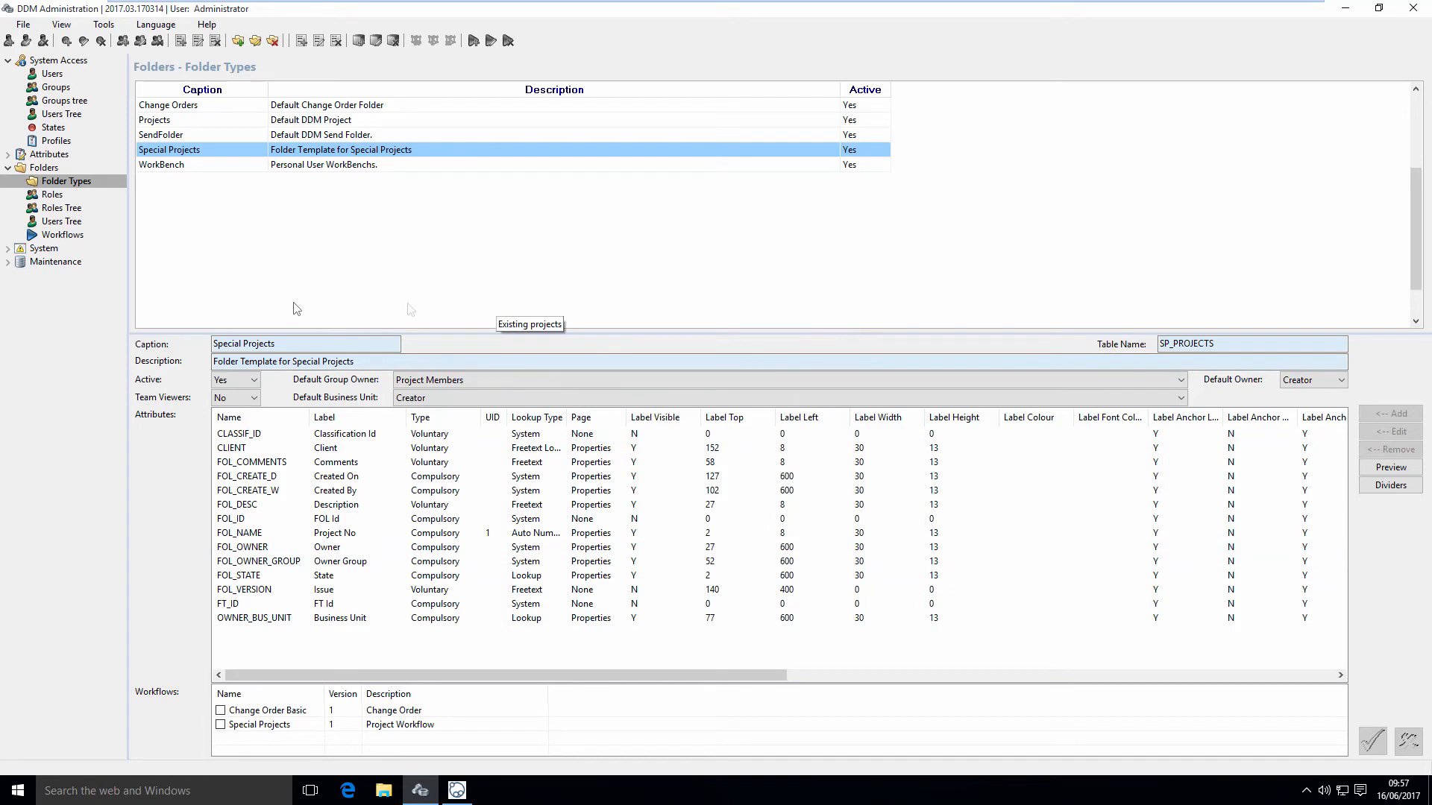
- Check the state and owner group of the Project Closed step in the Special Projects workflow
{"action": "left_click", "coordinate": [71, 236]}
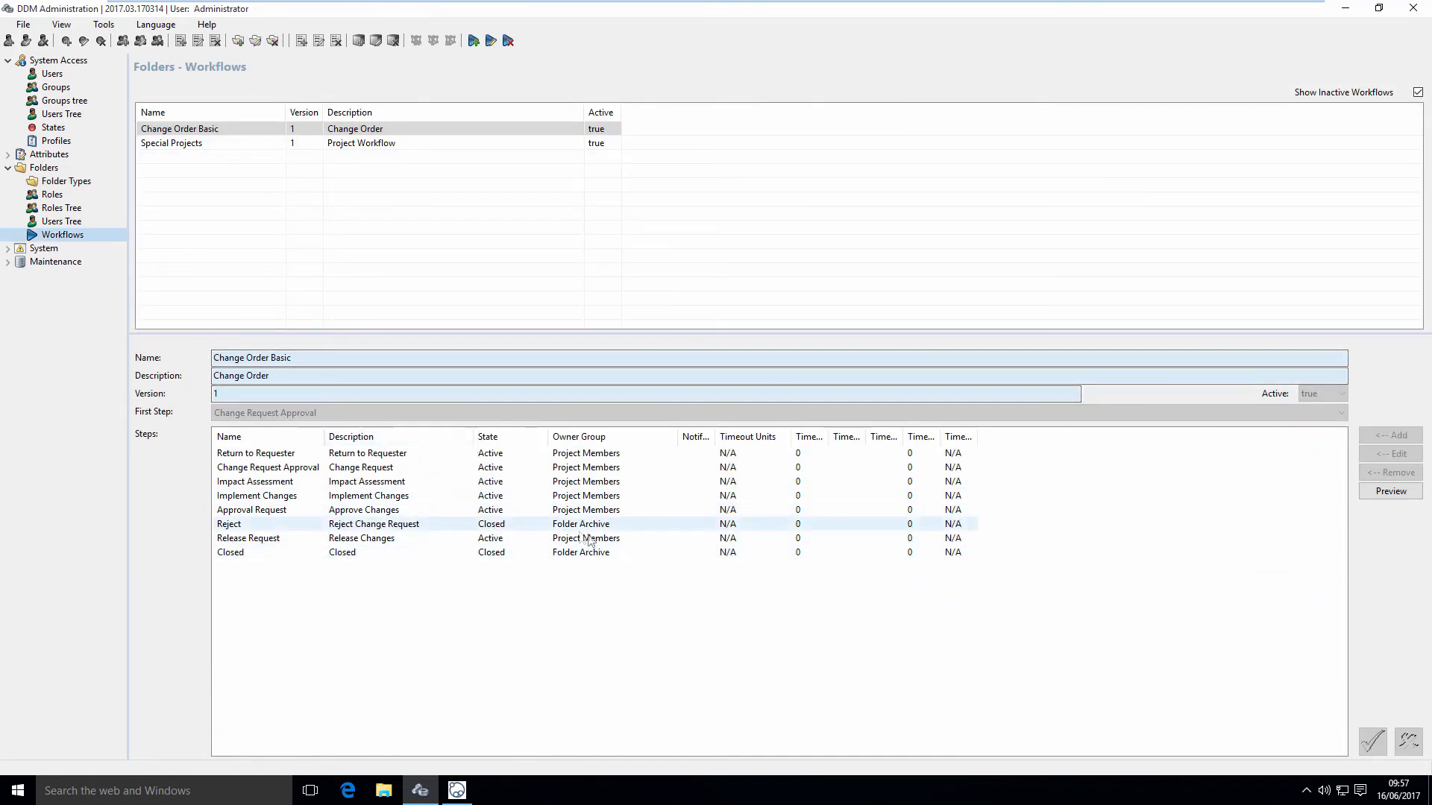
{"action": "left_click", "coordinate": [216, 144]}
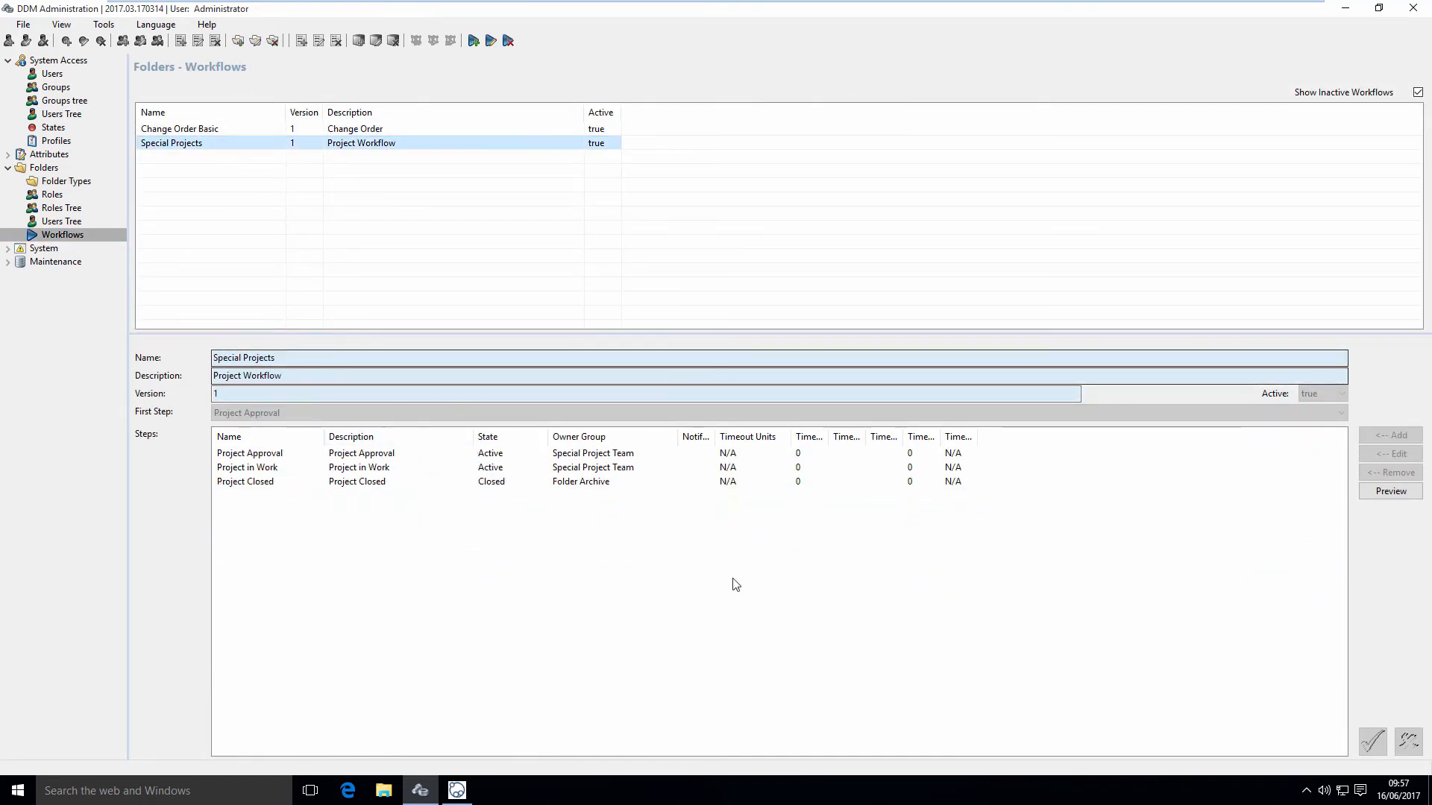
{"action": "left_click", "coordinate": [600, 483]}
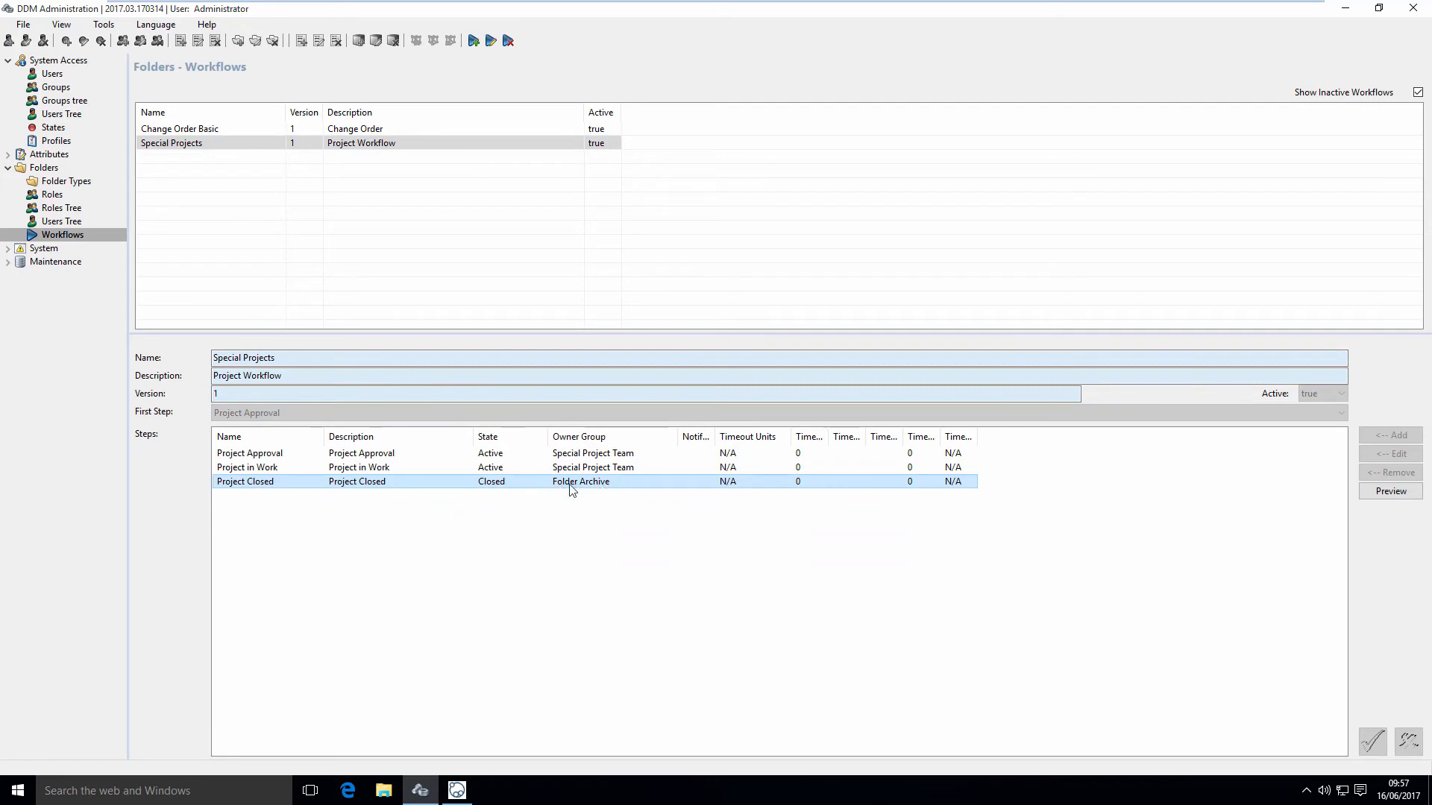
- Grant the Folder Archive role Visible permission on Special Projects folders in both Active and Closed states, and save the role
{"action": "left_click", "coordinate": [57, 196]}
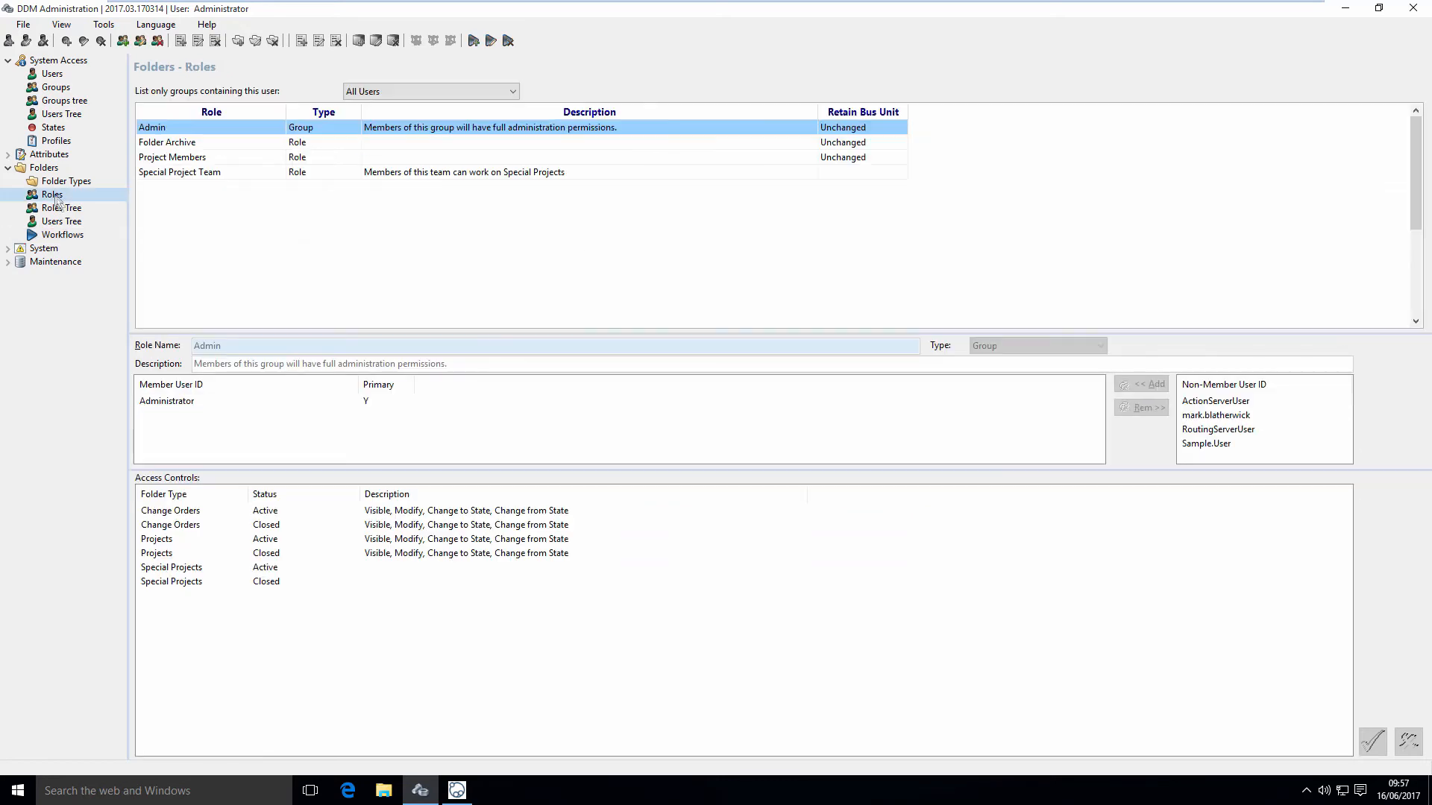
{"action": "left_click", "coordinate": [232, 144]}
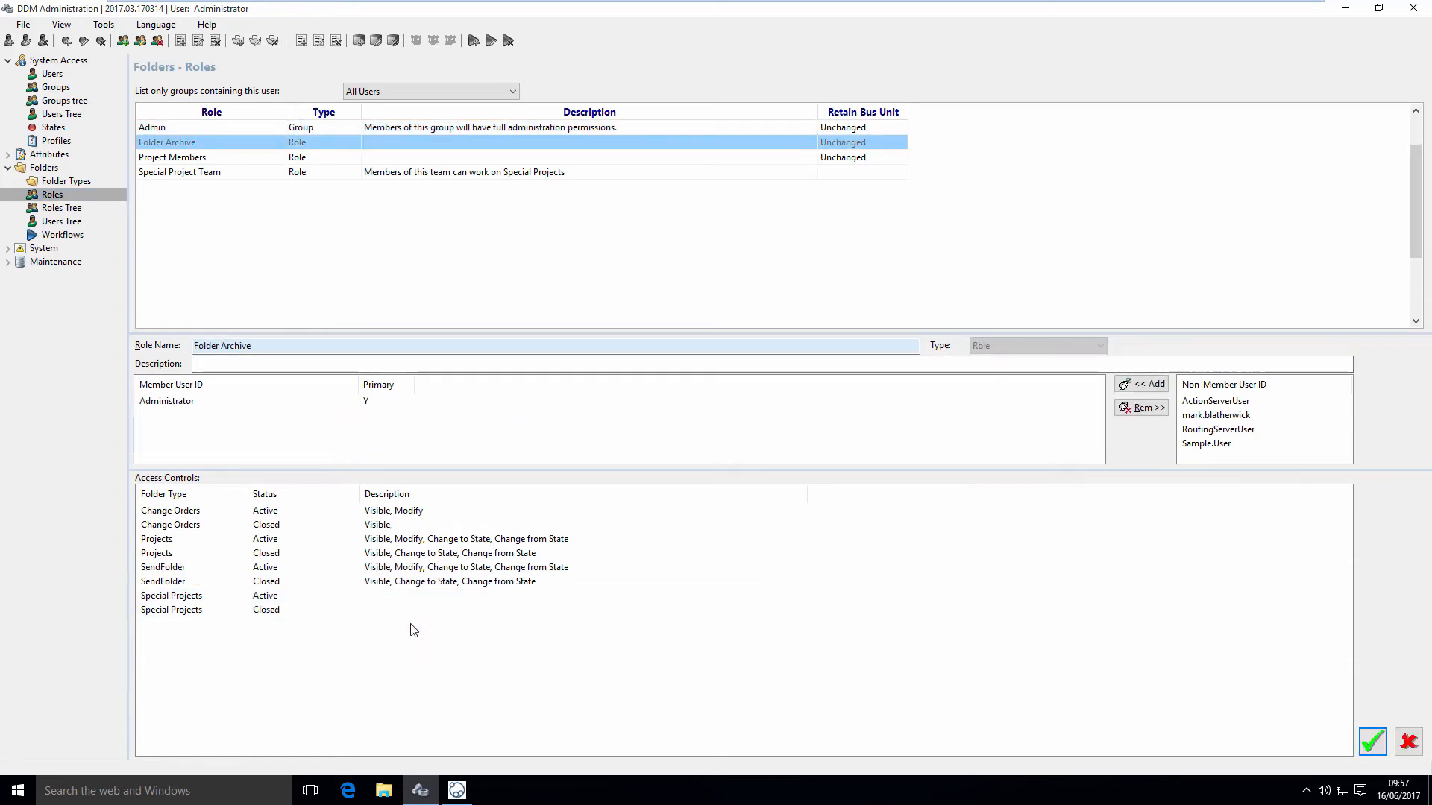
{"action": "left_click", "coordinate": [272, 612]}
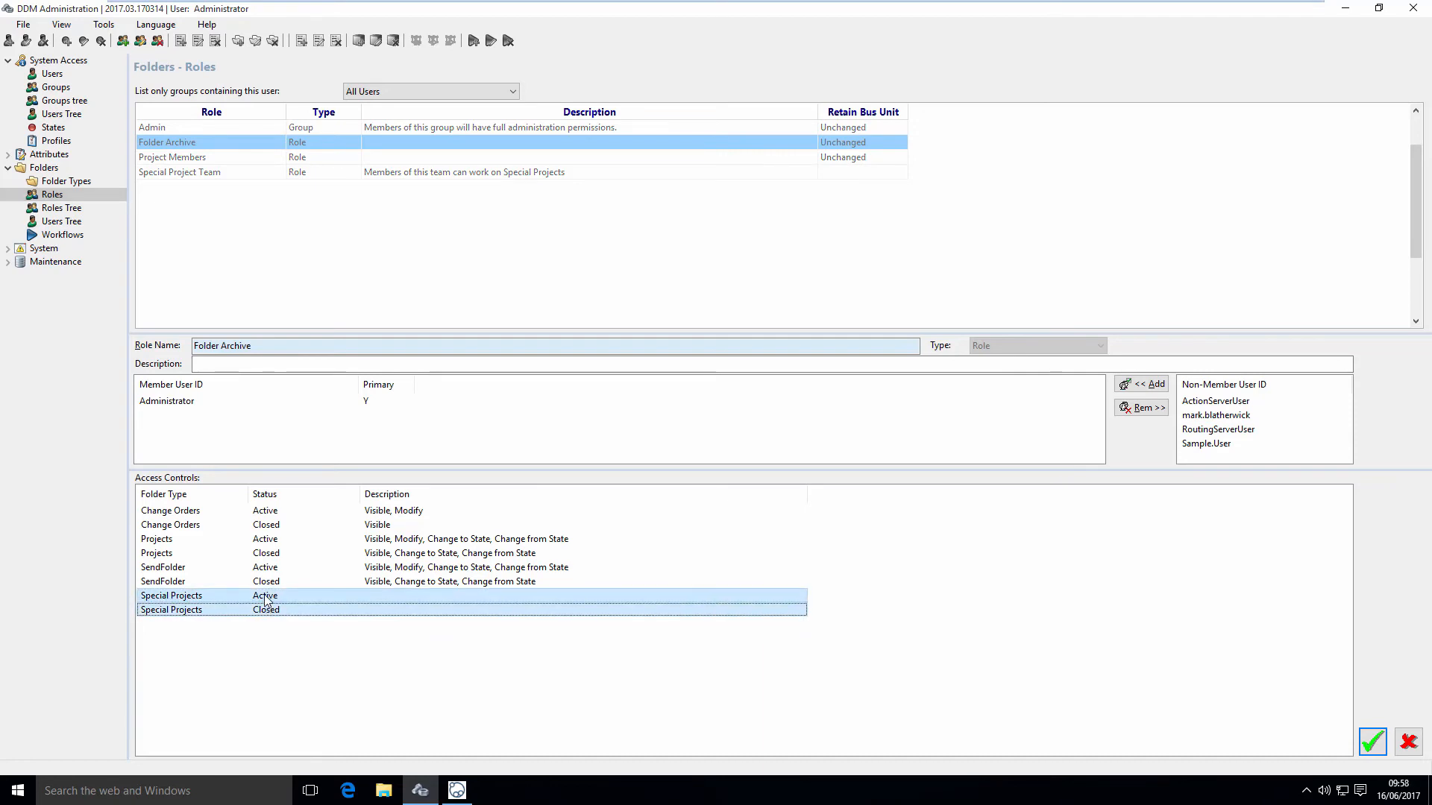
{"action": "left_click", "coordinate": [265, 597], "text": "ctrl"}
{"action": "right_click", "coordinate": [265, 597]}
{"action": "left_click", "coordinate": [298, 605]}
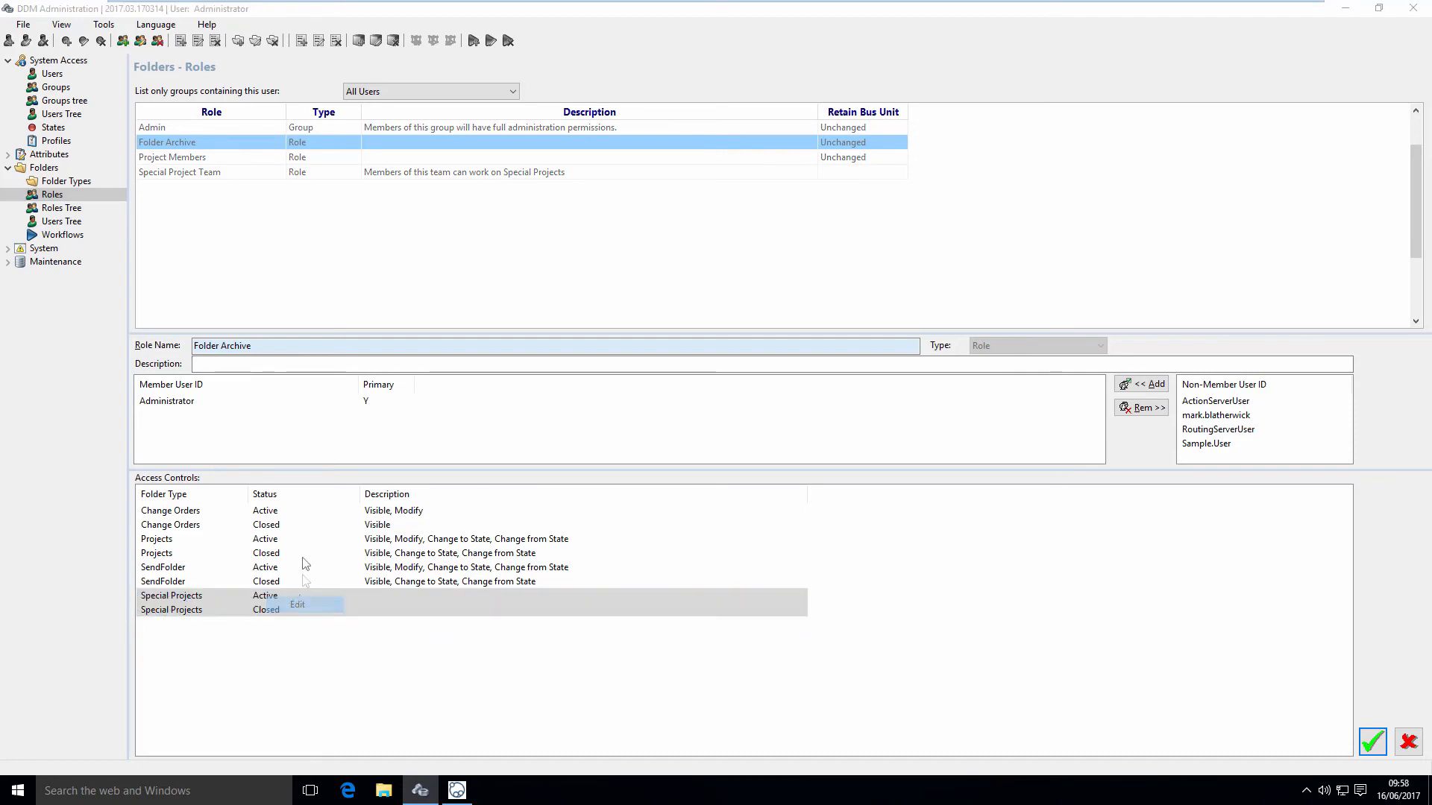
{"action": "left_click", "coordinate": [120, 132]}
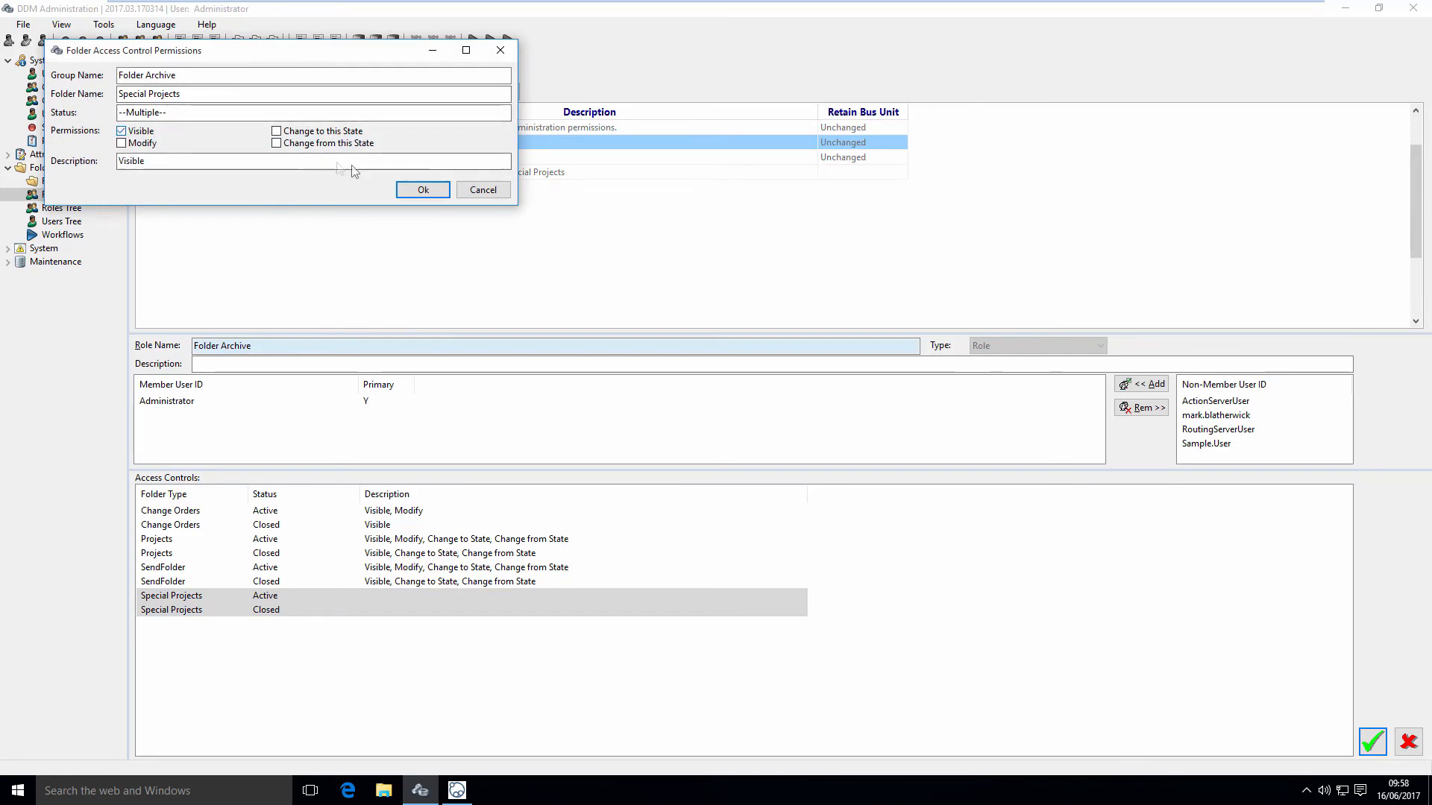
{"action": "left_click", "coordinate": [407, 193]}
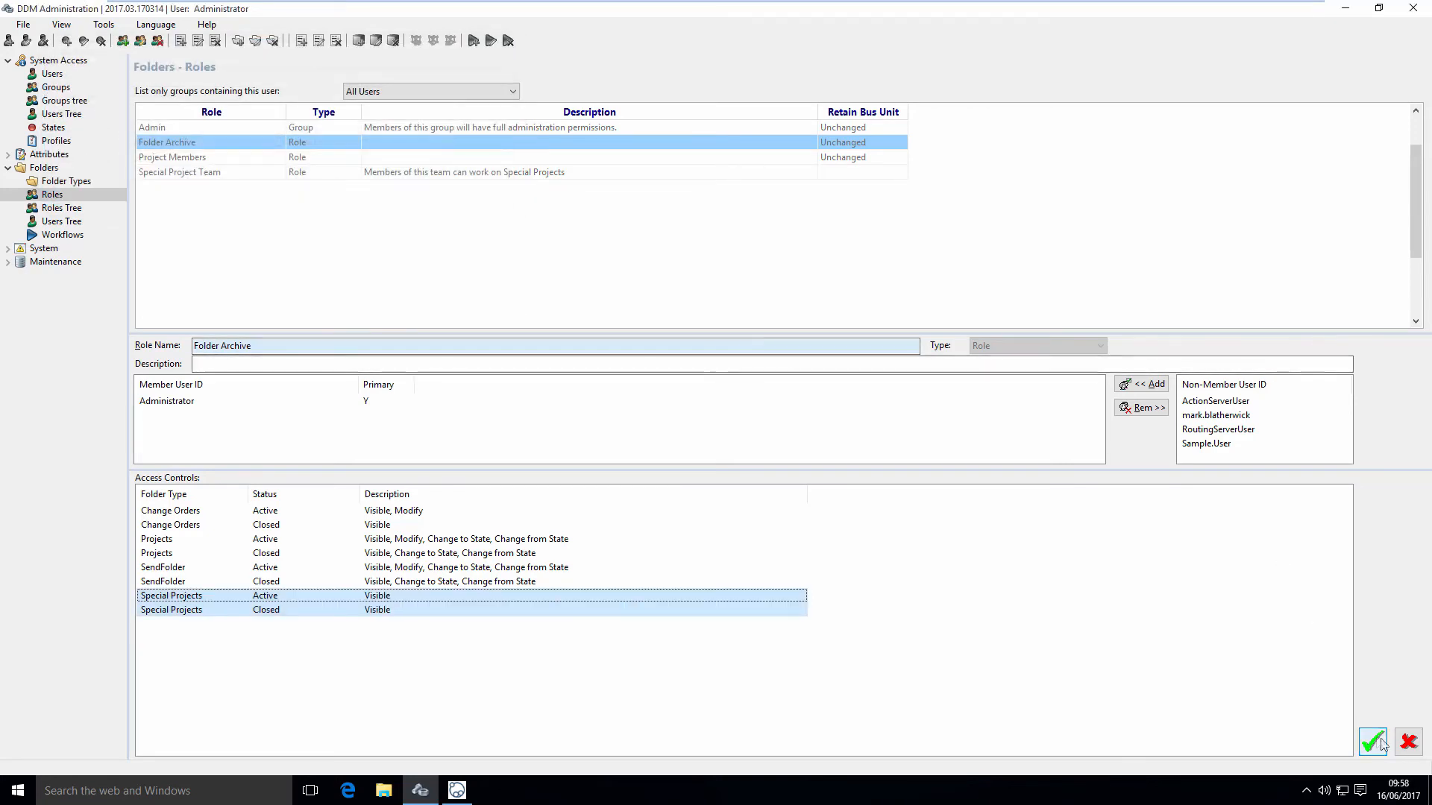
{"action": "left_click", "coordinate": [1372, 742]}
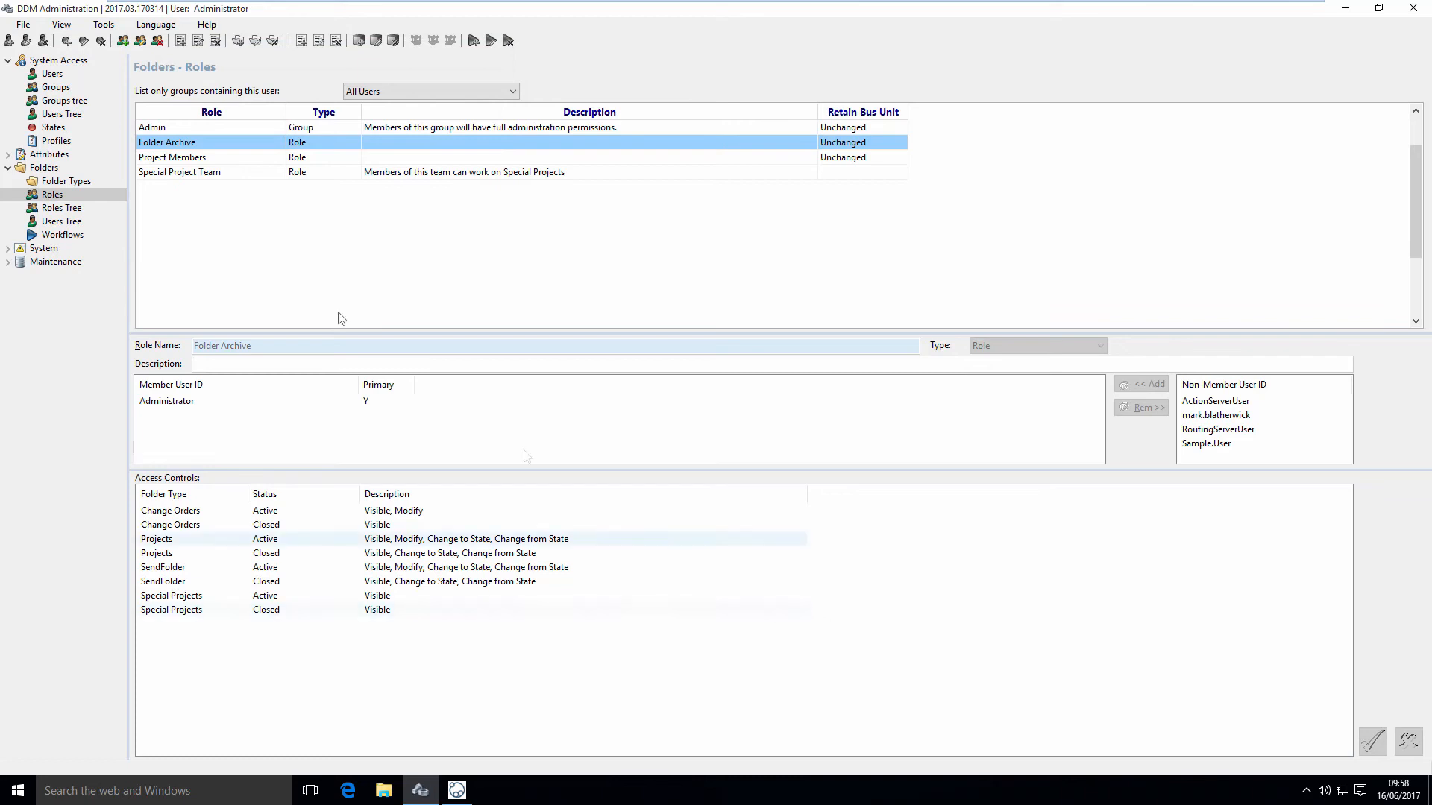
- Assign the Special Projects workflow to the Special Projects folder type and save it
{"action": "left_click", "coordinate": [84, 181]}
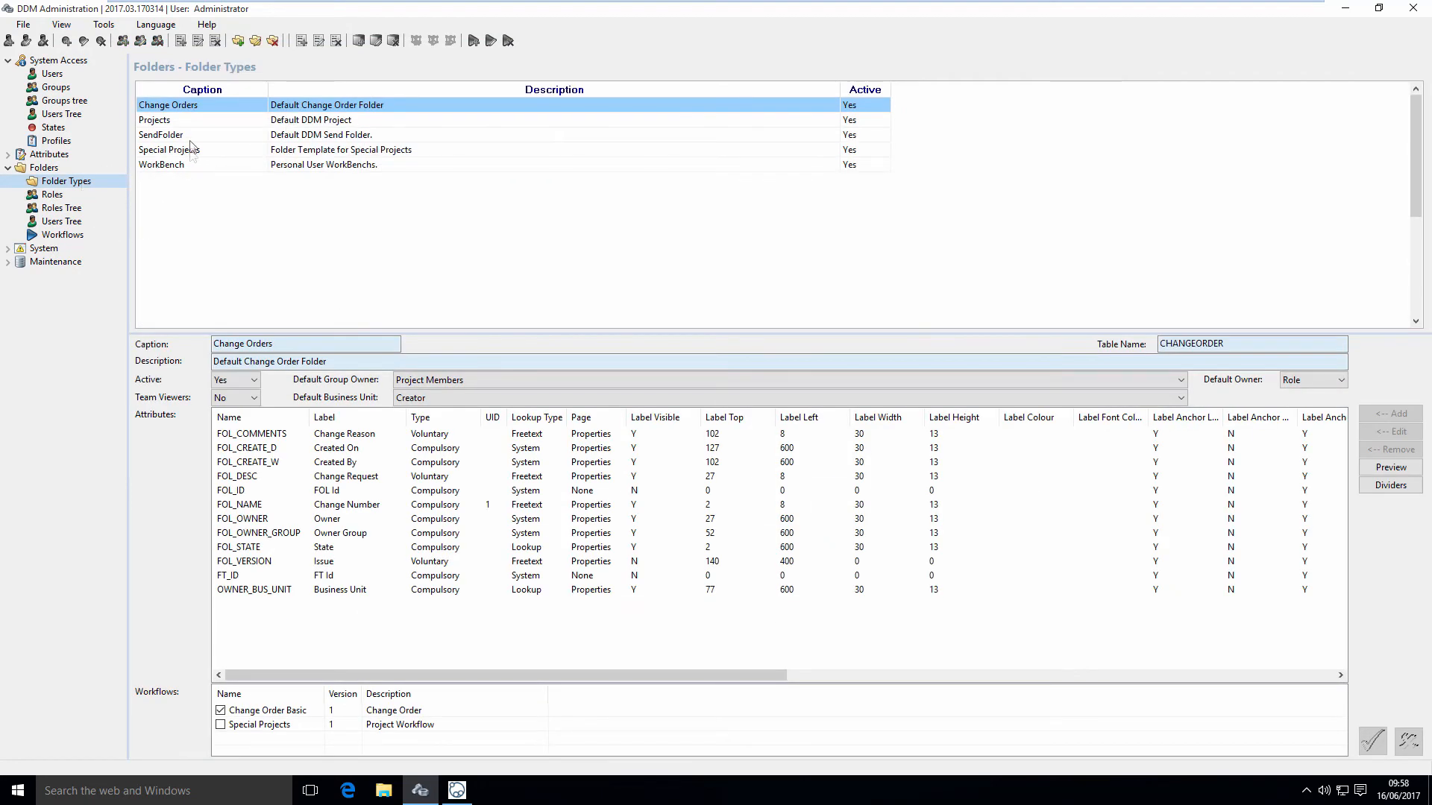
{"action": "left_click", "coordinate": [186, 152]}
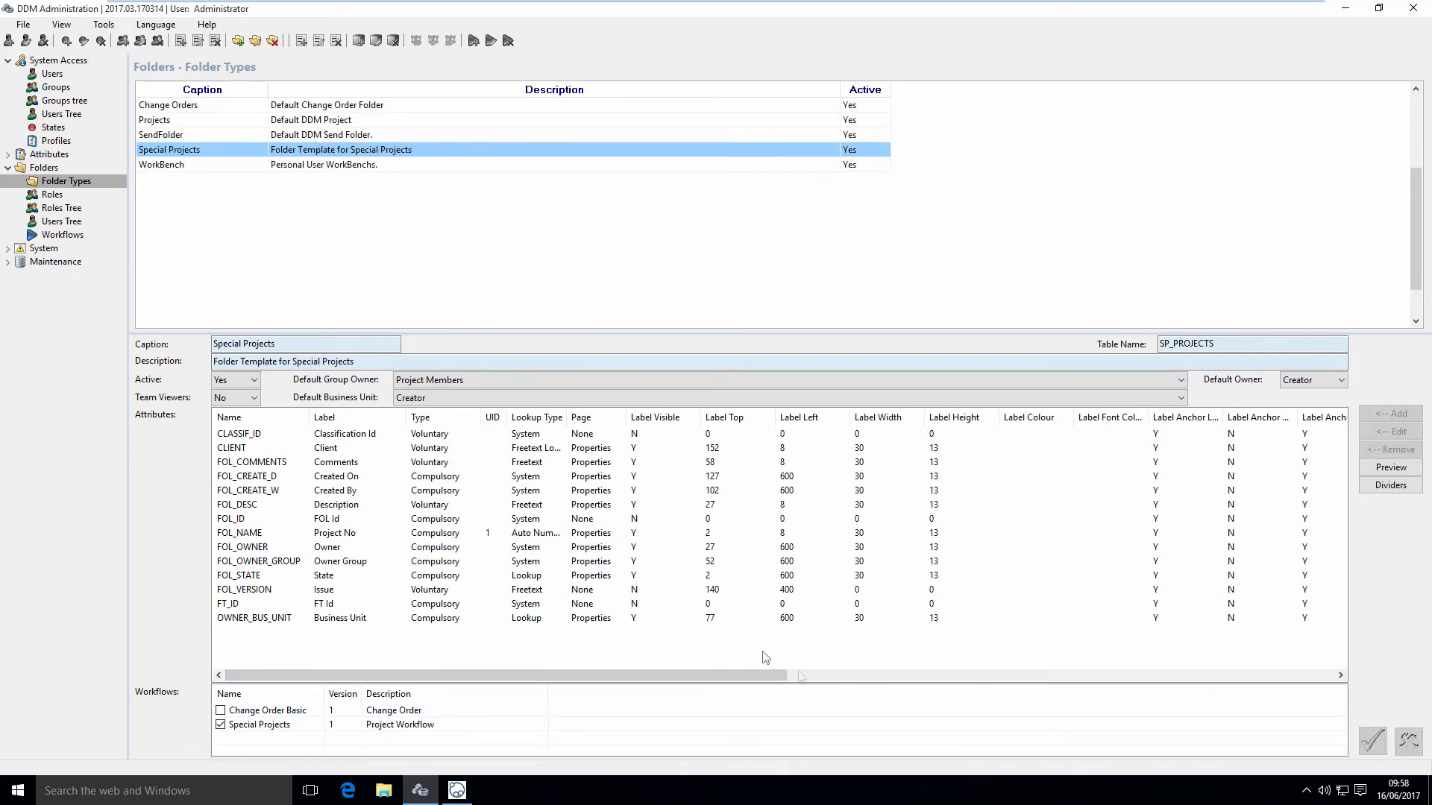
- Switch to DDM, search the Special Projects folders and open SP-00001
{"action": "left_click", "coordinate": [459, 791]}
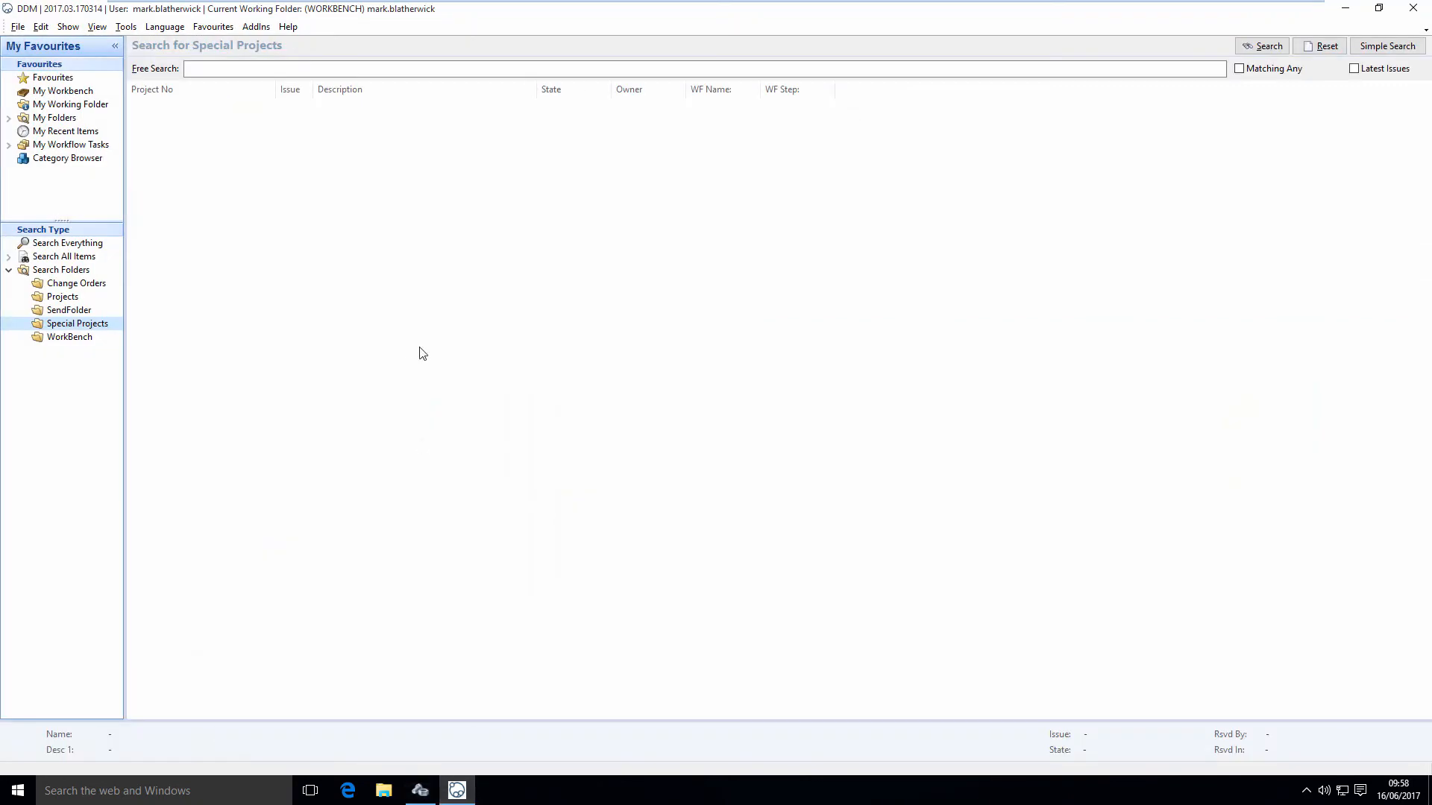
{"action": "left_click", "coordinate": [1253, 46]}
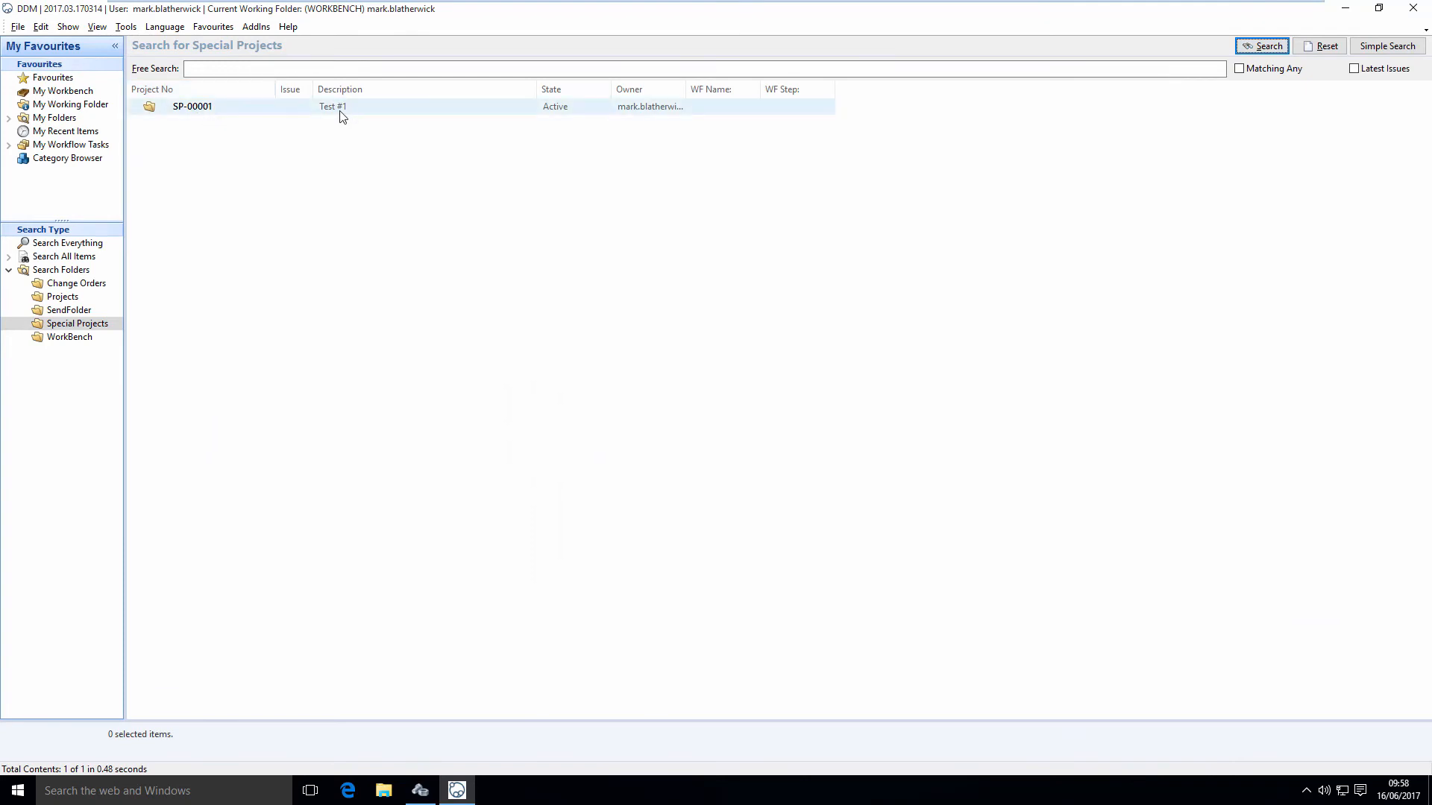
{"action": "double_click", "coordinate": [225, 110]}
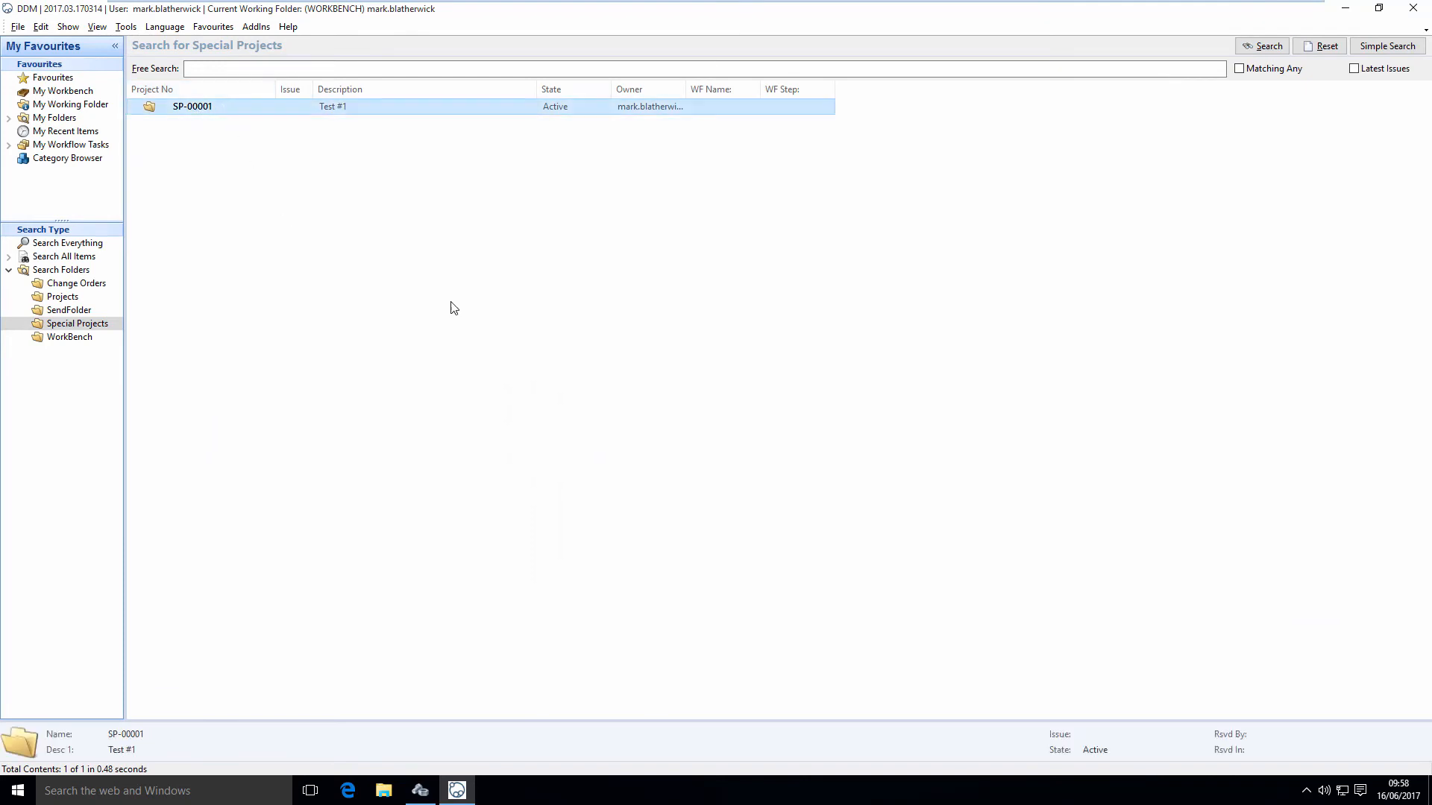
- Start the Special Projects workflow on SP-00001, transferring ownership to a member of the Special Project Team role
{"action": "left_click", "coordinate": [272, 46]}
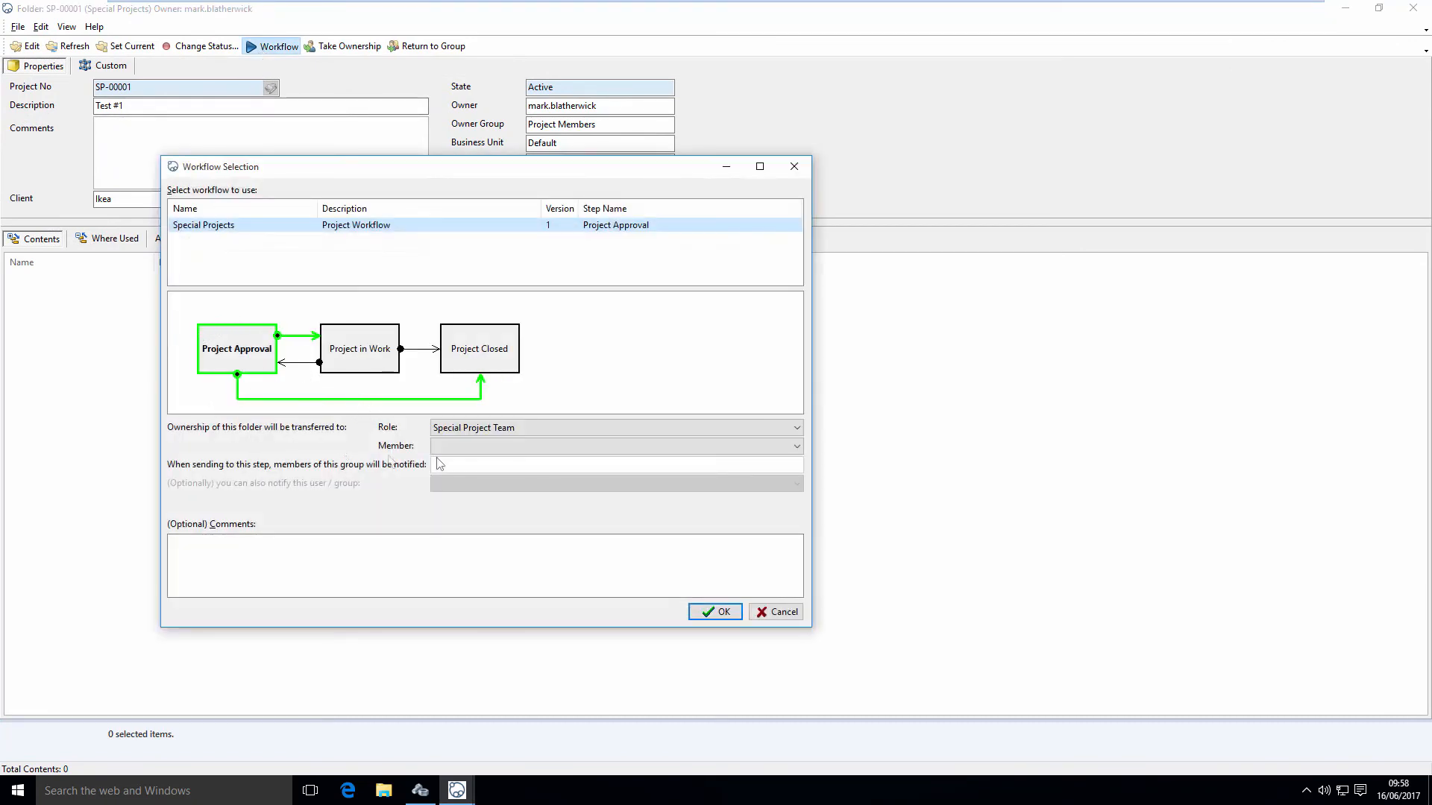
{"action": "left_click", "coordinate": [511, 446]}
{"action": "left_click", "coordinate": [513, 472]}
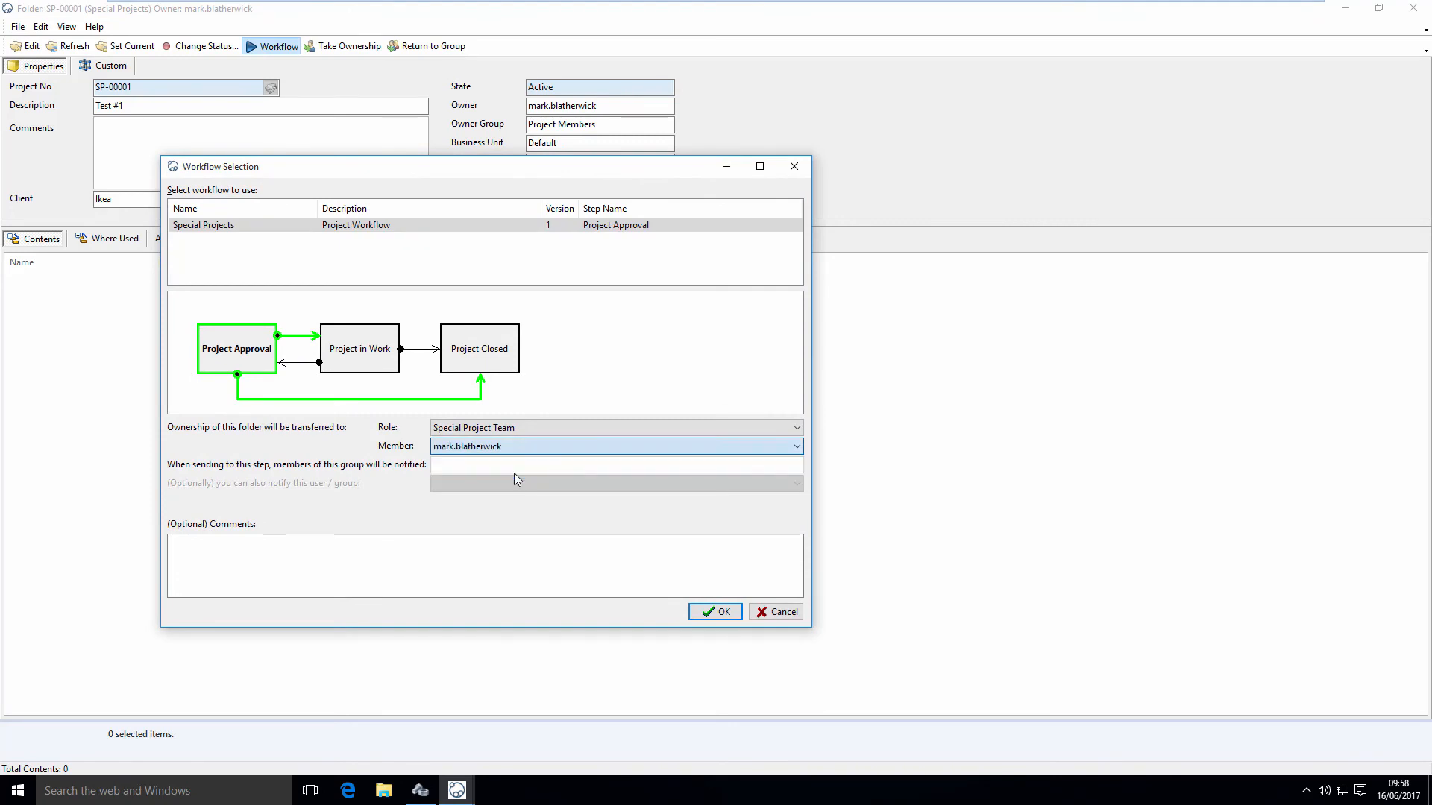
{"action": "left_click", "coordinate": [721, 617]}
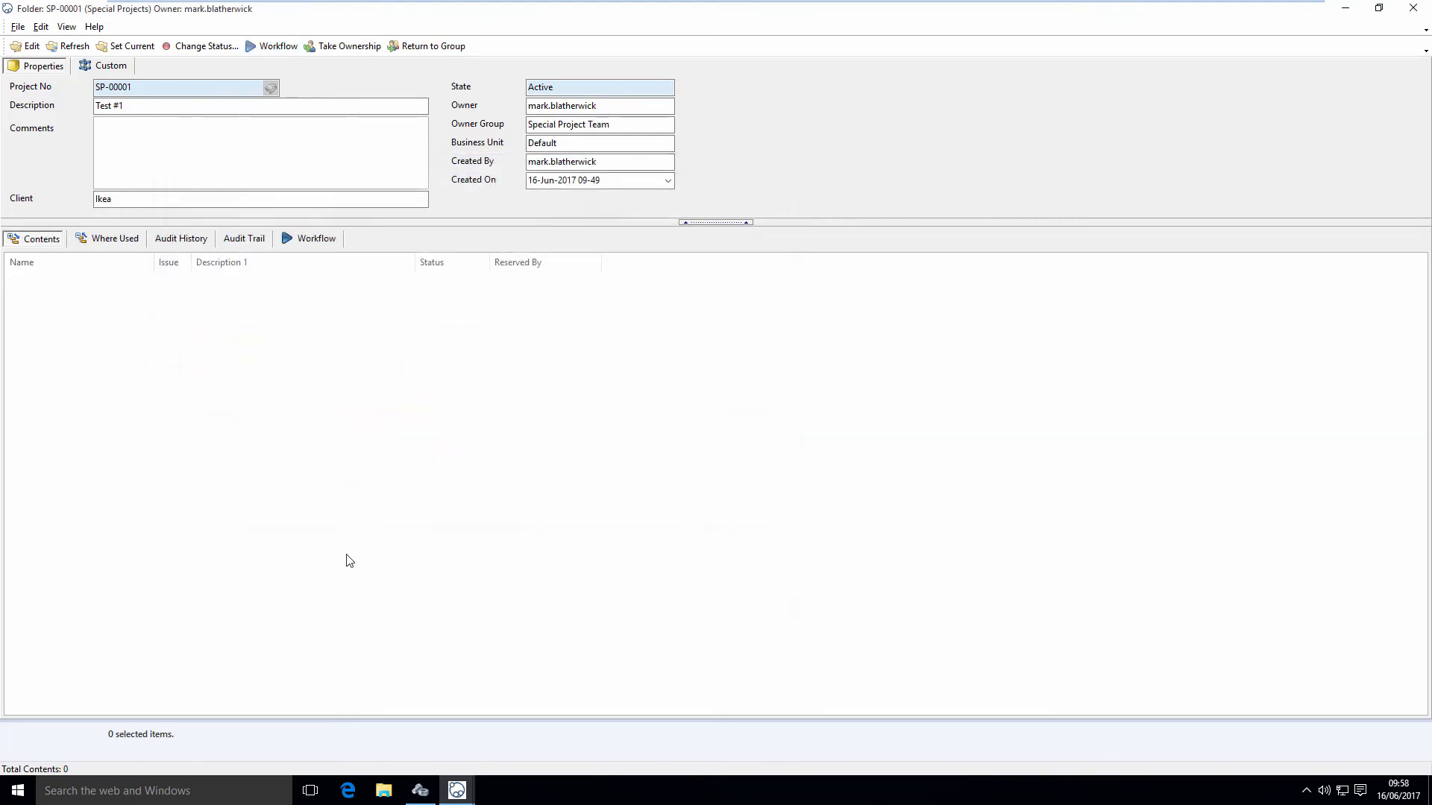
- Send SP-00001 to Project in Work with the Approved action, and return it to Project Approval with a team member as owner
{"action": "left_click", "coordinate": [316, 239]}
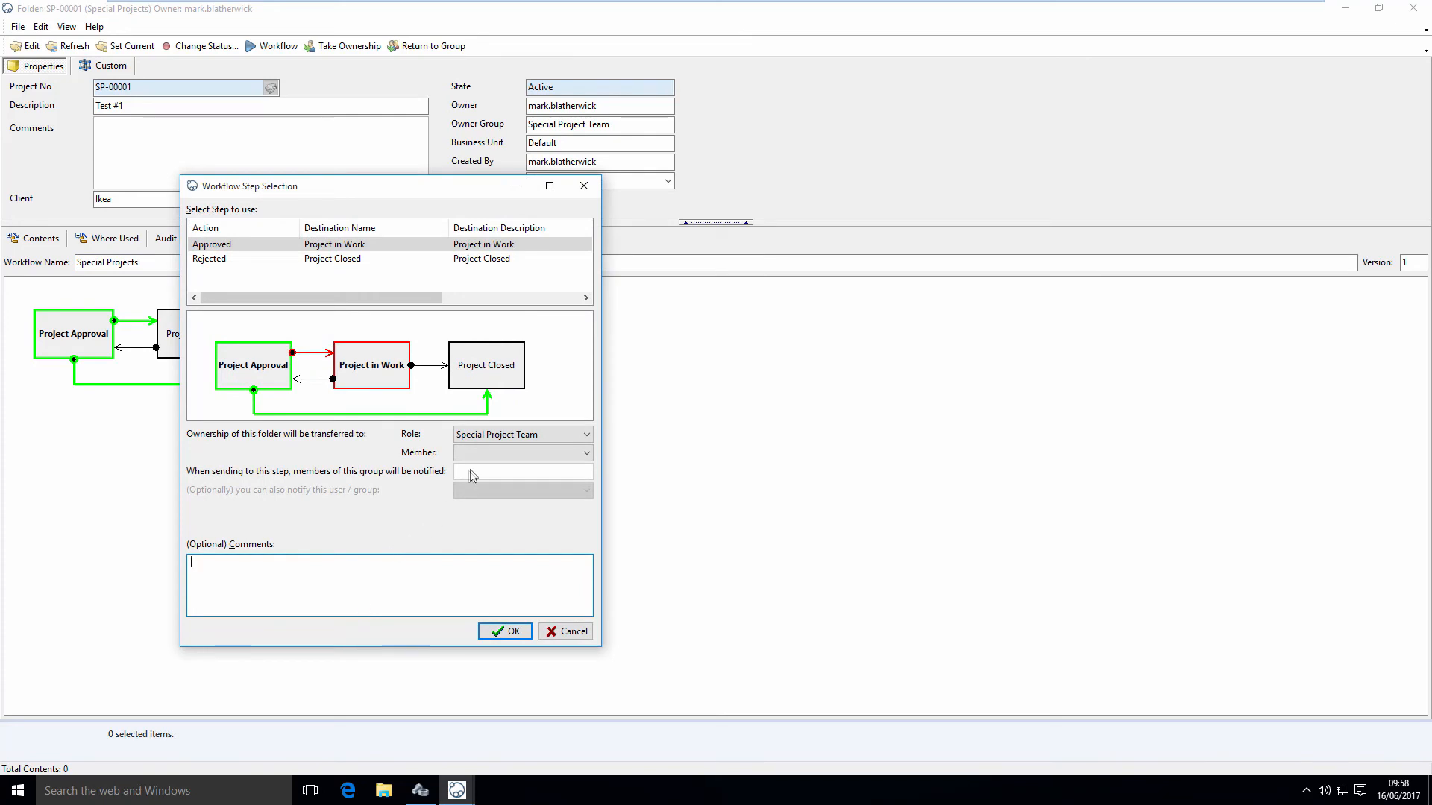
{"action": "left_click", "coordinate": [505, 631]}
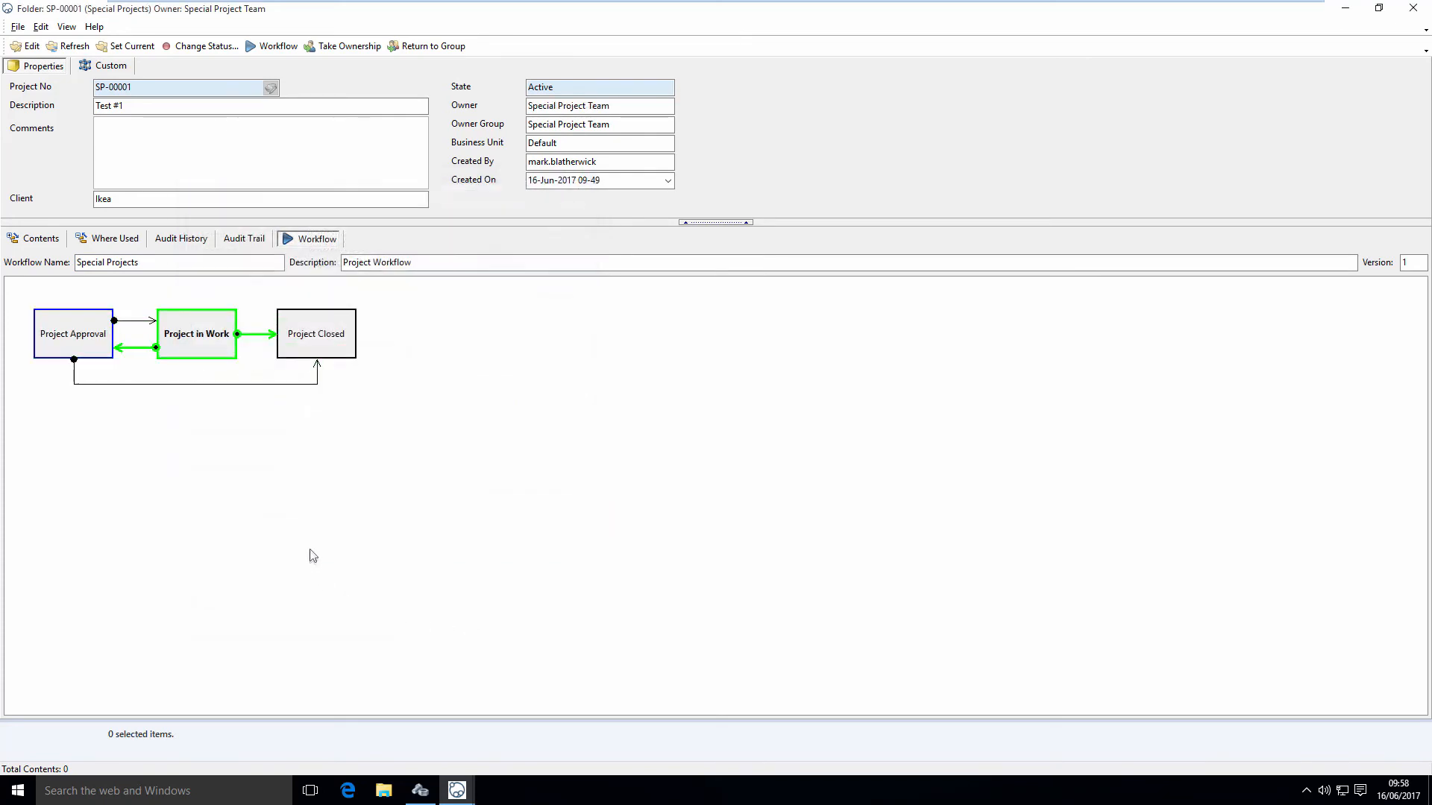
{"action": "double_click", "coordinate": [74, 331]}
{"action": "left_click", "coordinate": [471, 455]}
{"action": "left_click", "coordinate": [481, 473]}
{"action": "left_click", "coordinate": [513, 632]}
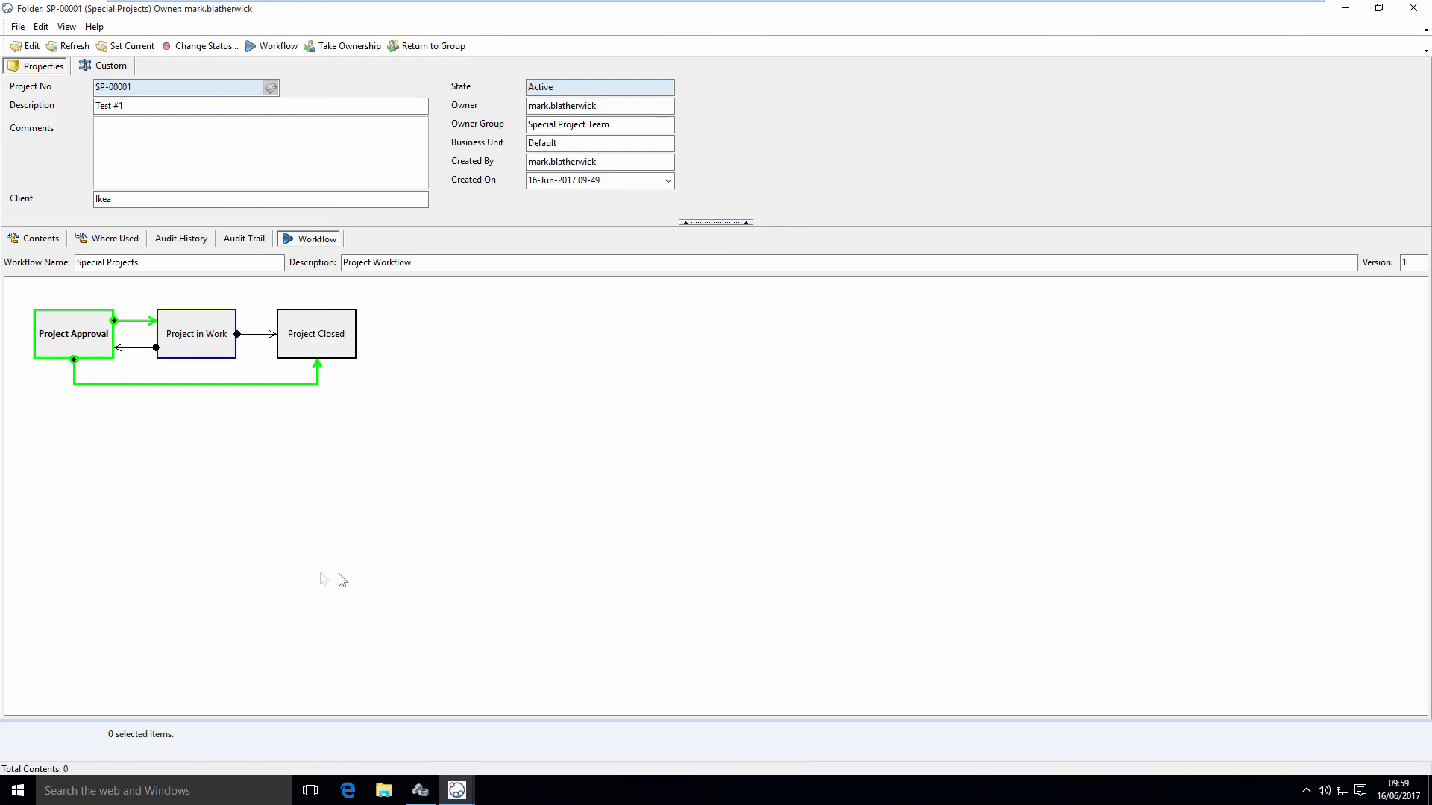
- Switch to DDM Administration and review the Special Projects workflow's step owner groups and the Special Project Team role's access controls
{"action": "left_click", "coordinate": [420, 790]}
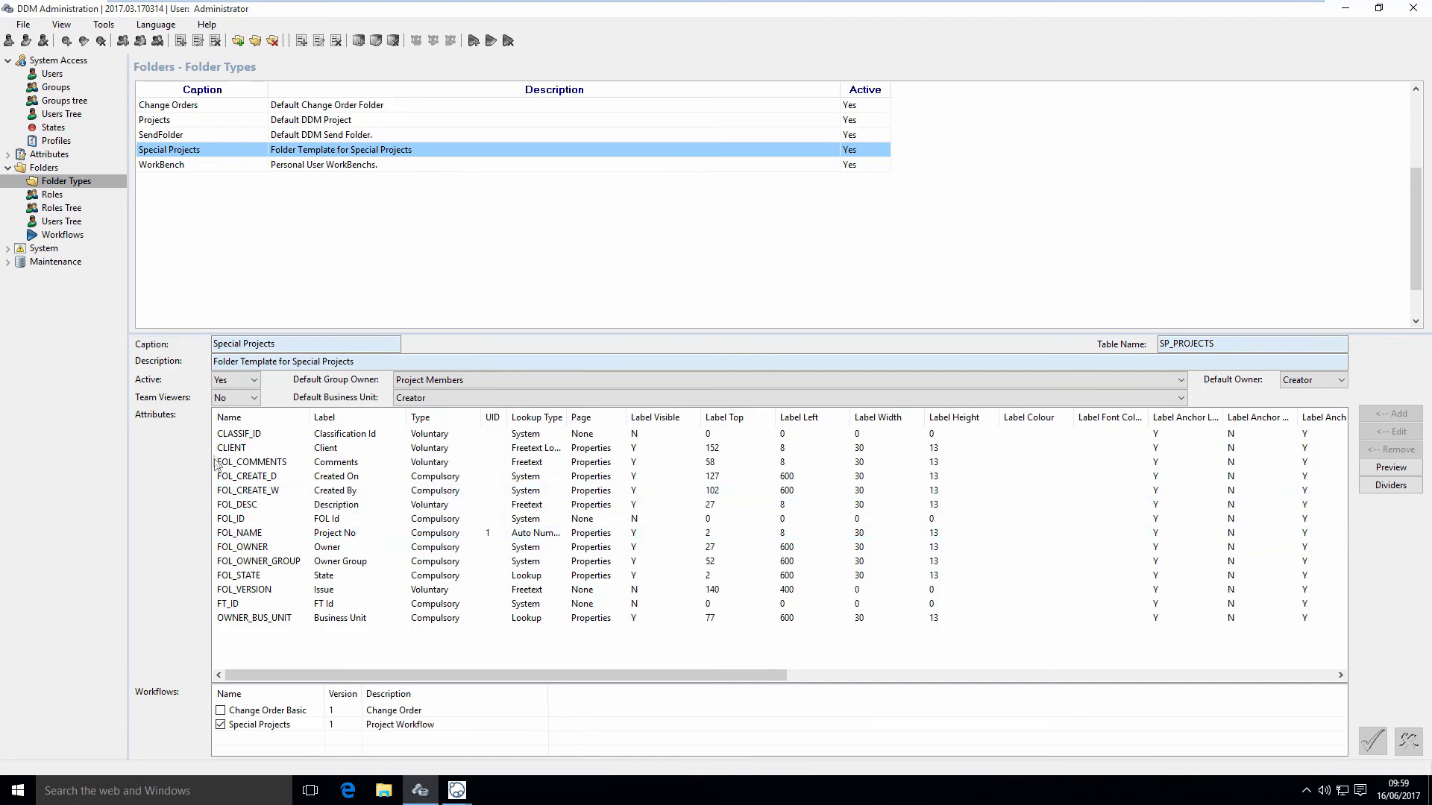
{"action": "left_click", "coordinate": [53, 194]}
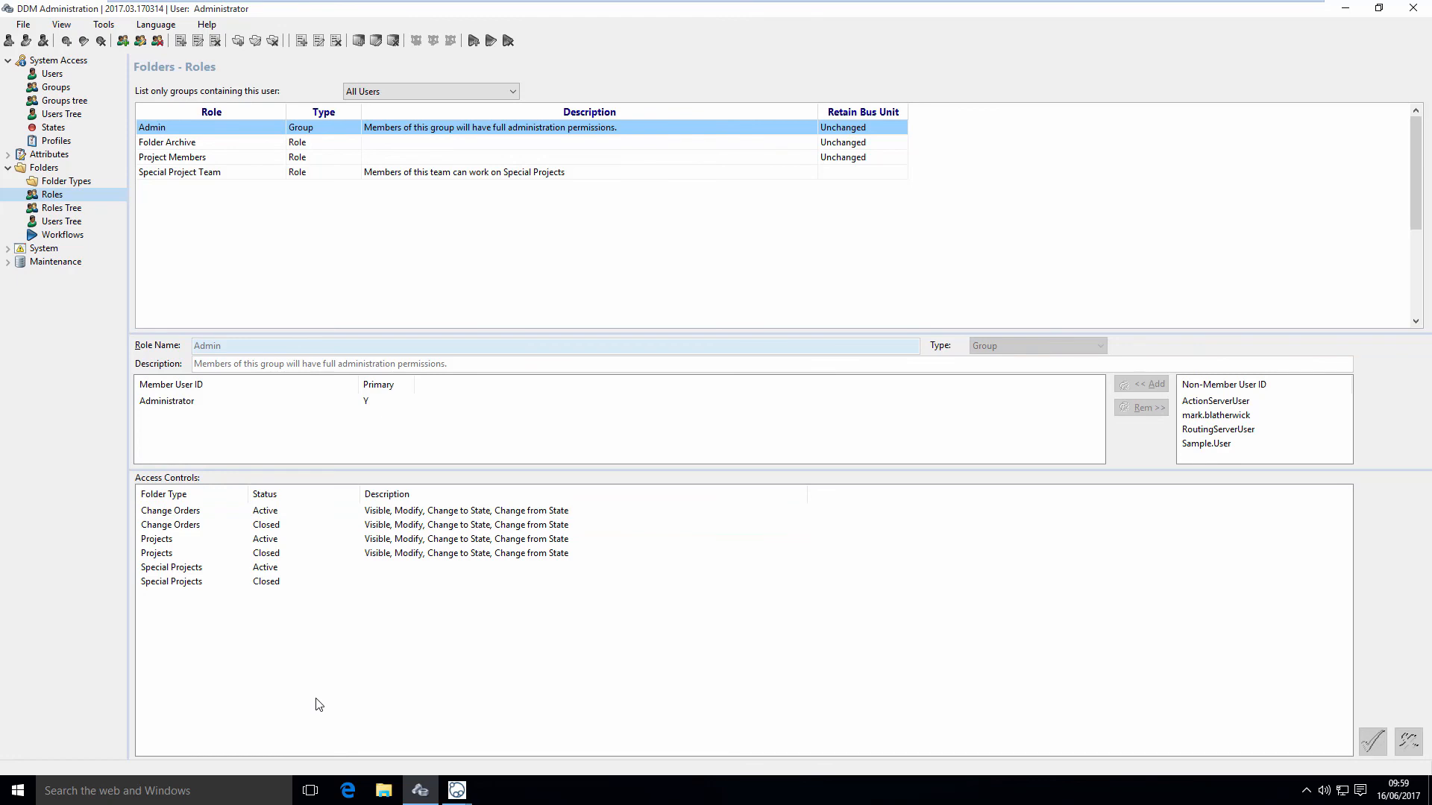
{"action": "left_click", "coordinate": [70, 235]}
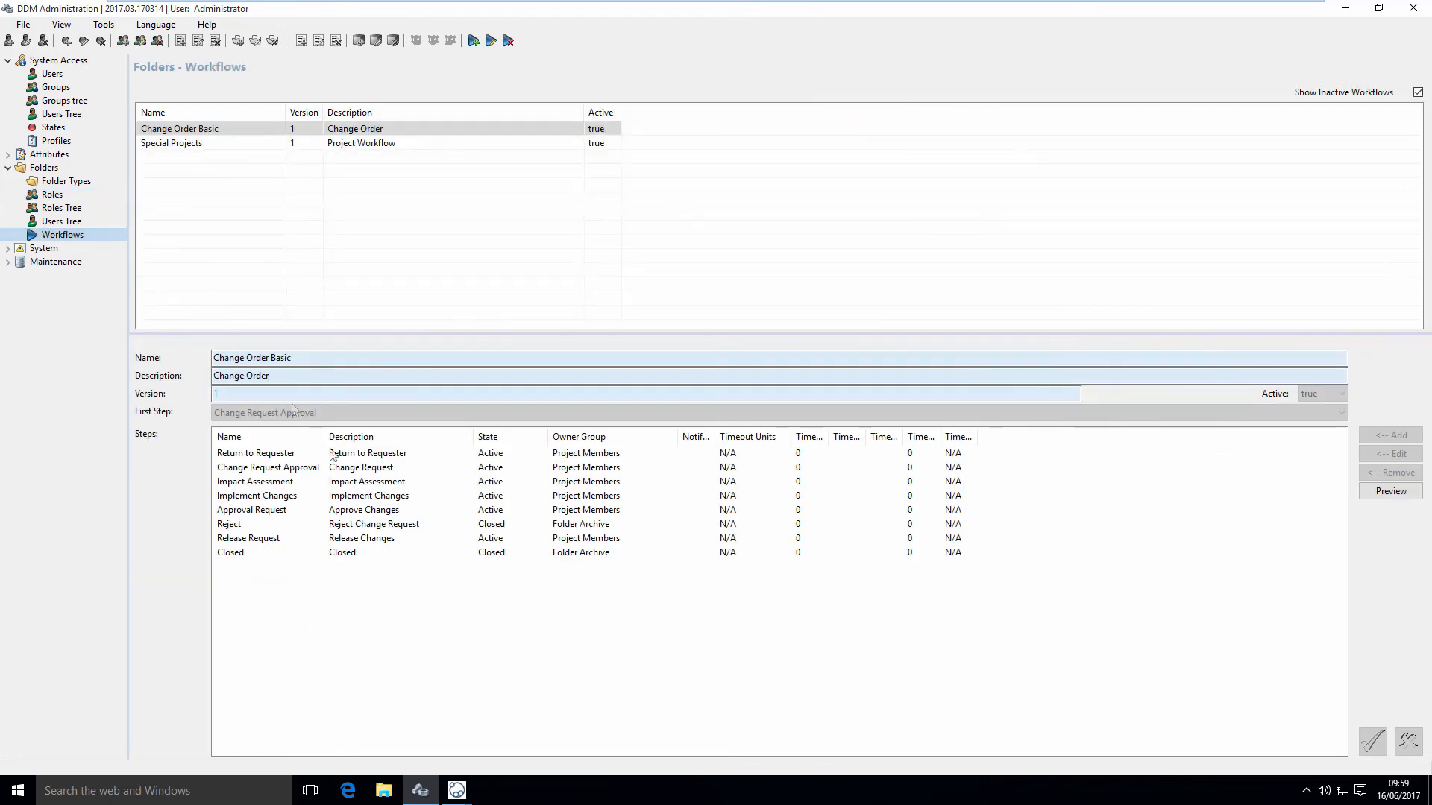
{"action": "left_click", "coordinate": [250, 143]}
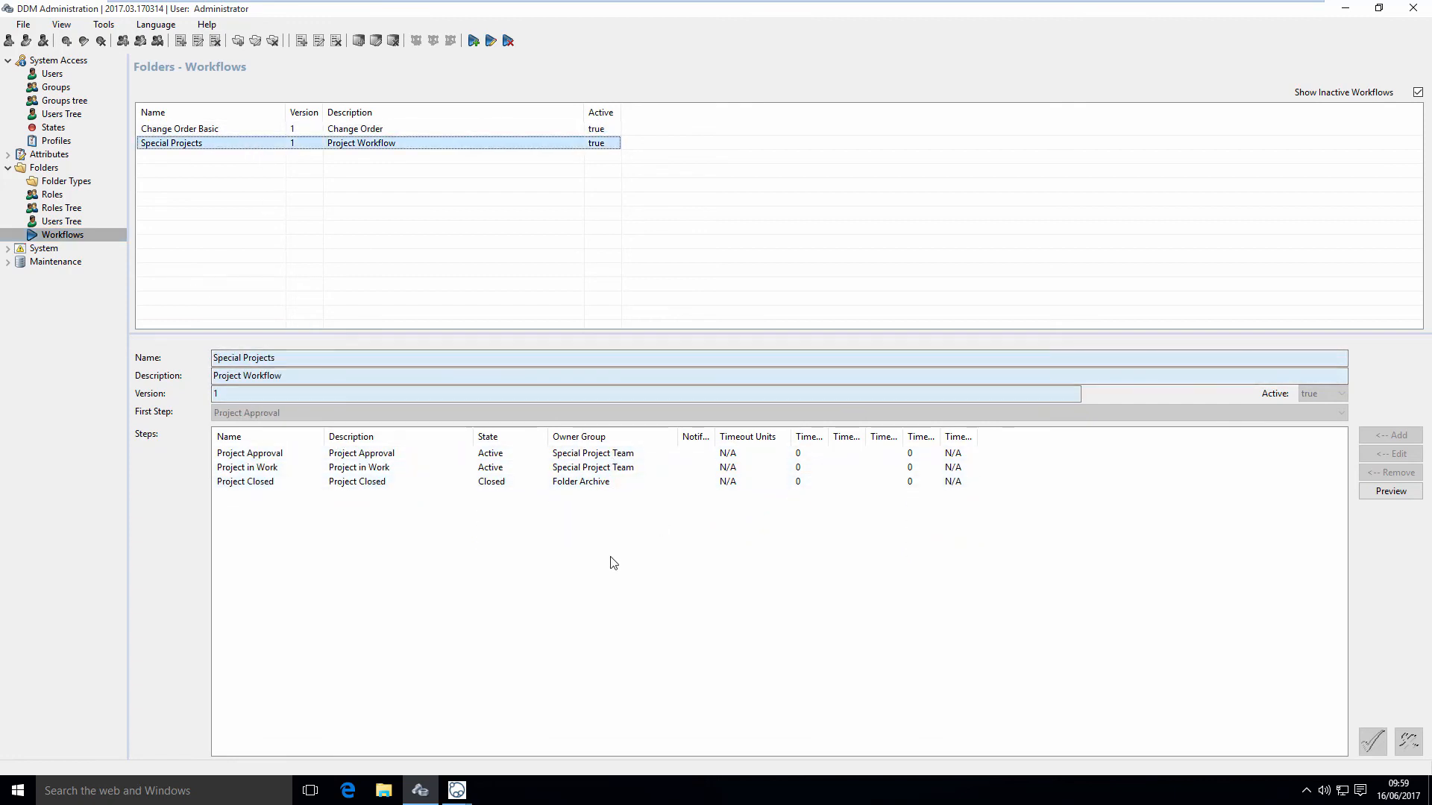
{"action": "left_click", "coordinate": [53, 195]}
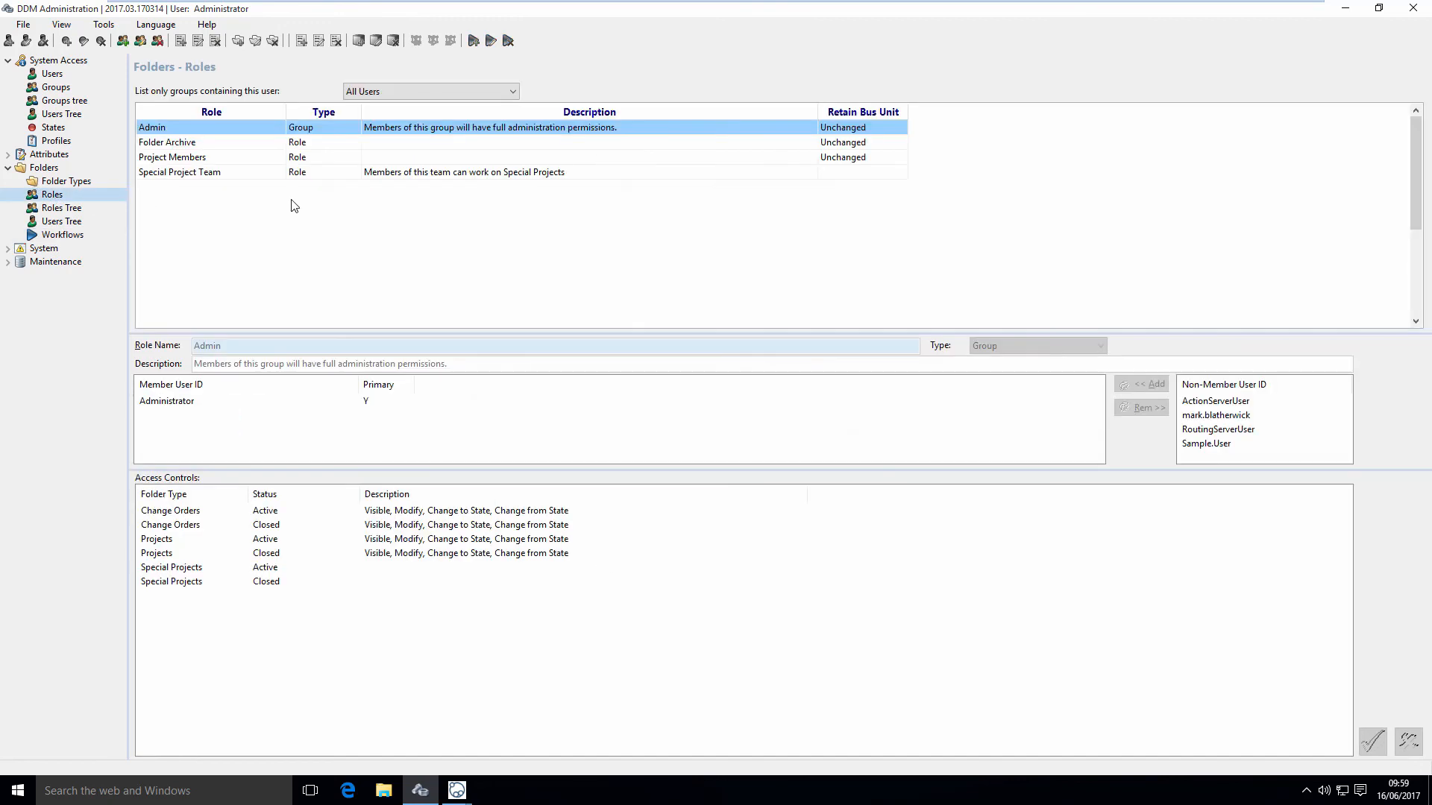
{"action": "left_click", "coordinate": [203, 176]}
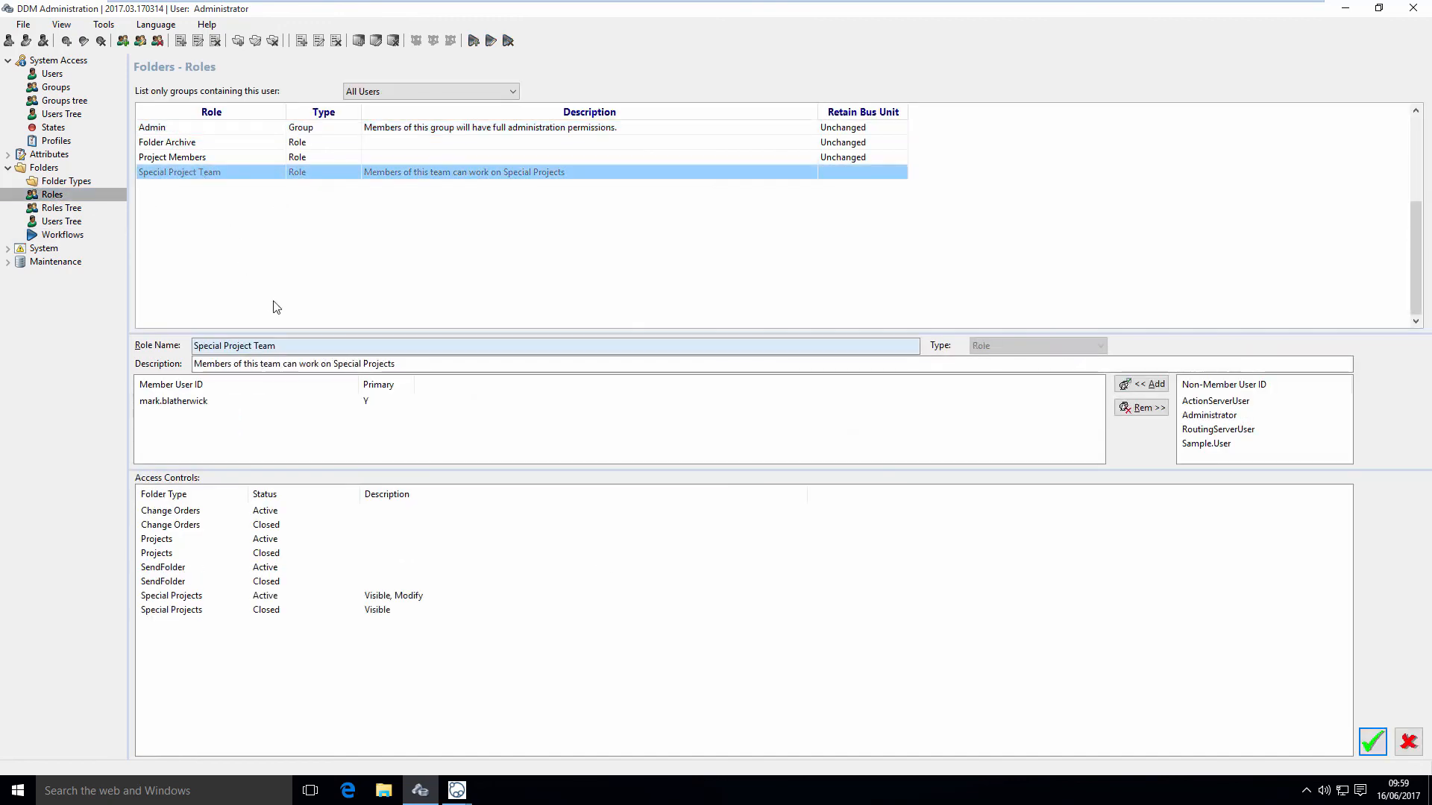